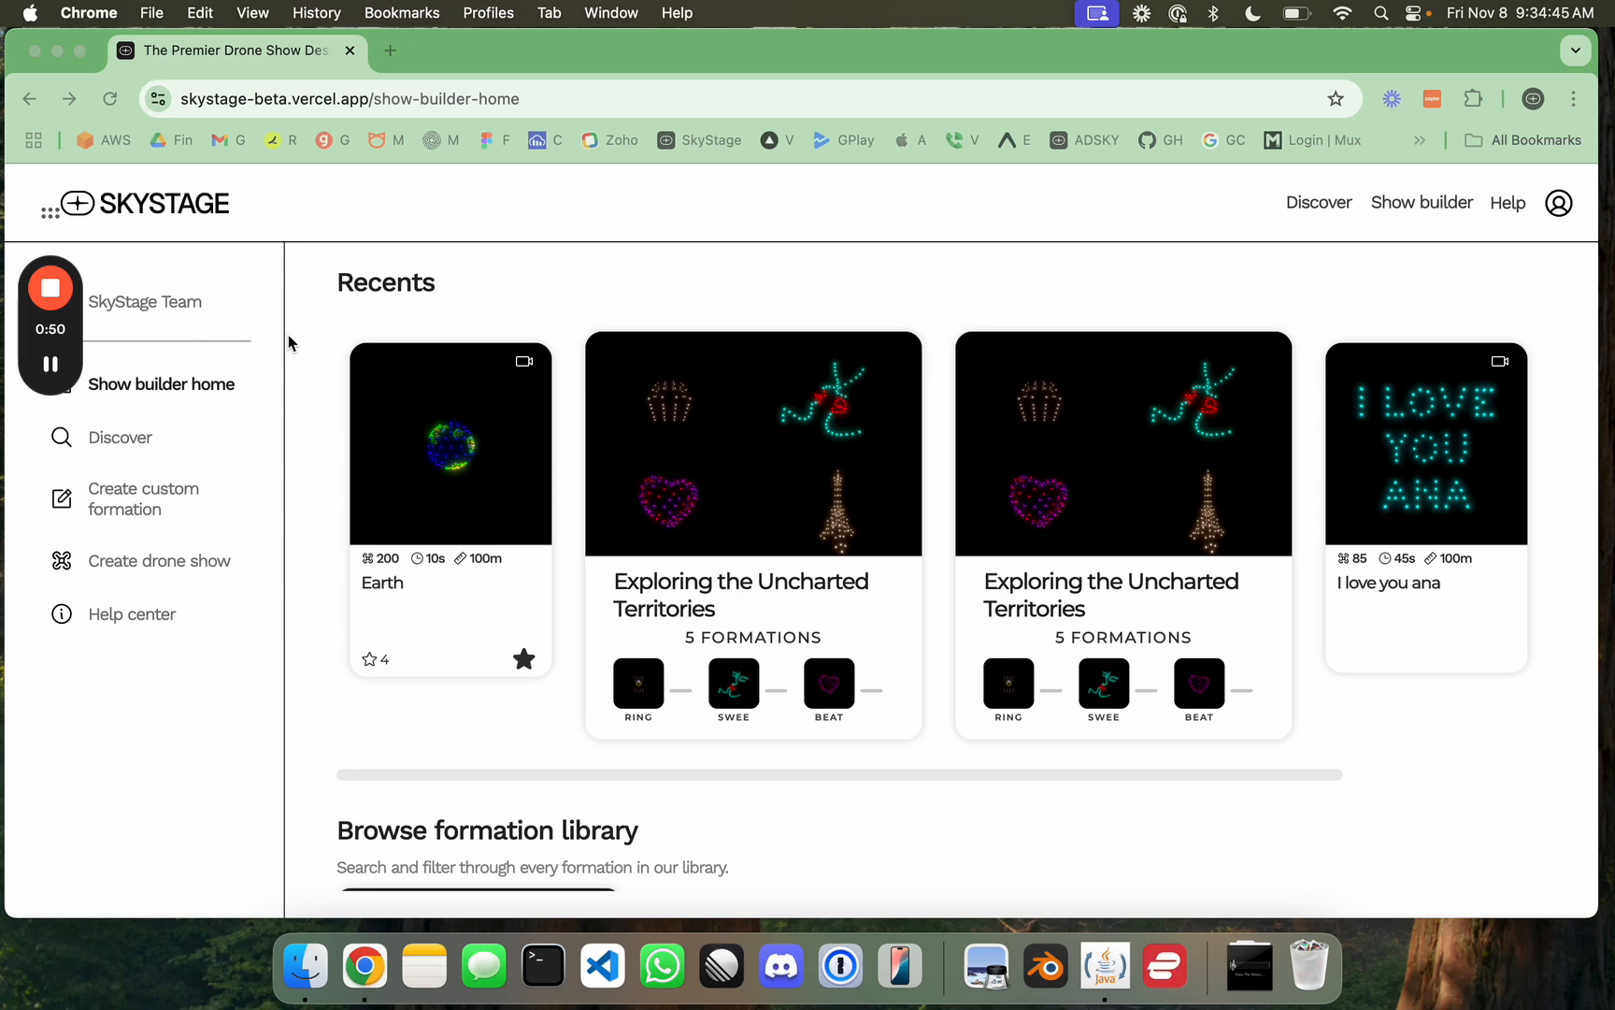
# Step: Start a custom formation from text, remove the second line and replace SKYSTAGE with the first person's first name in capitals
pyautogui.click(144, 495)
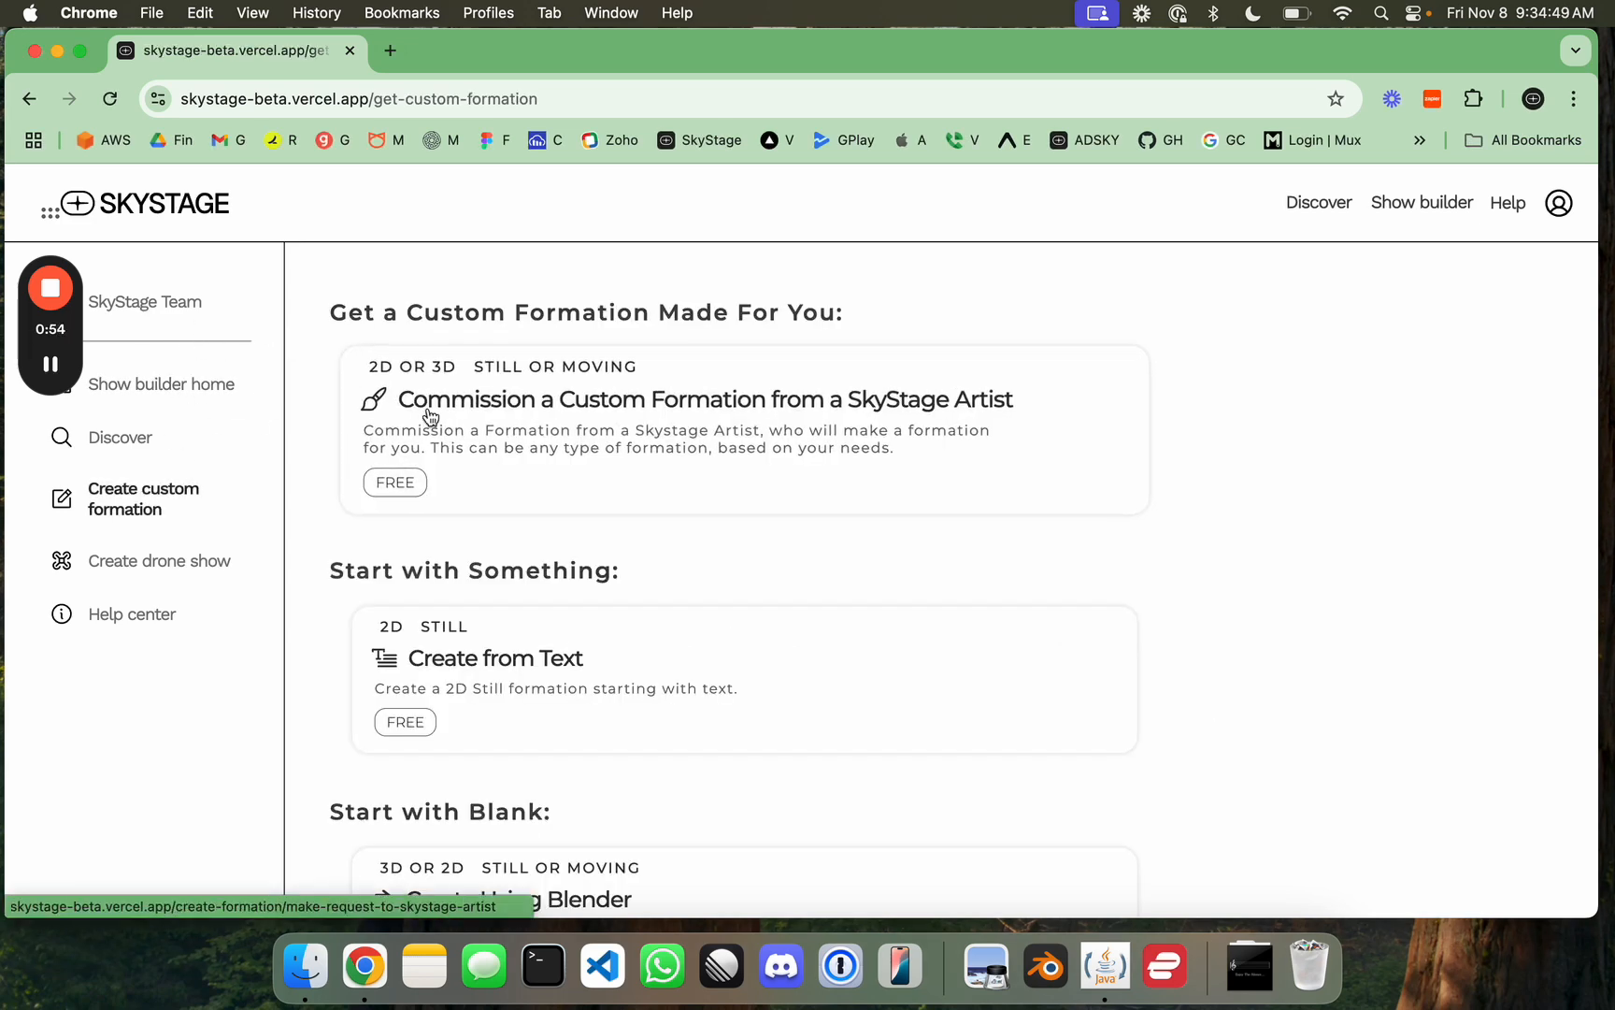
pyautogui.click(496, 658)
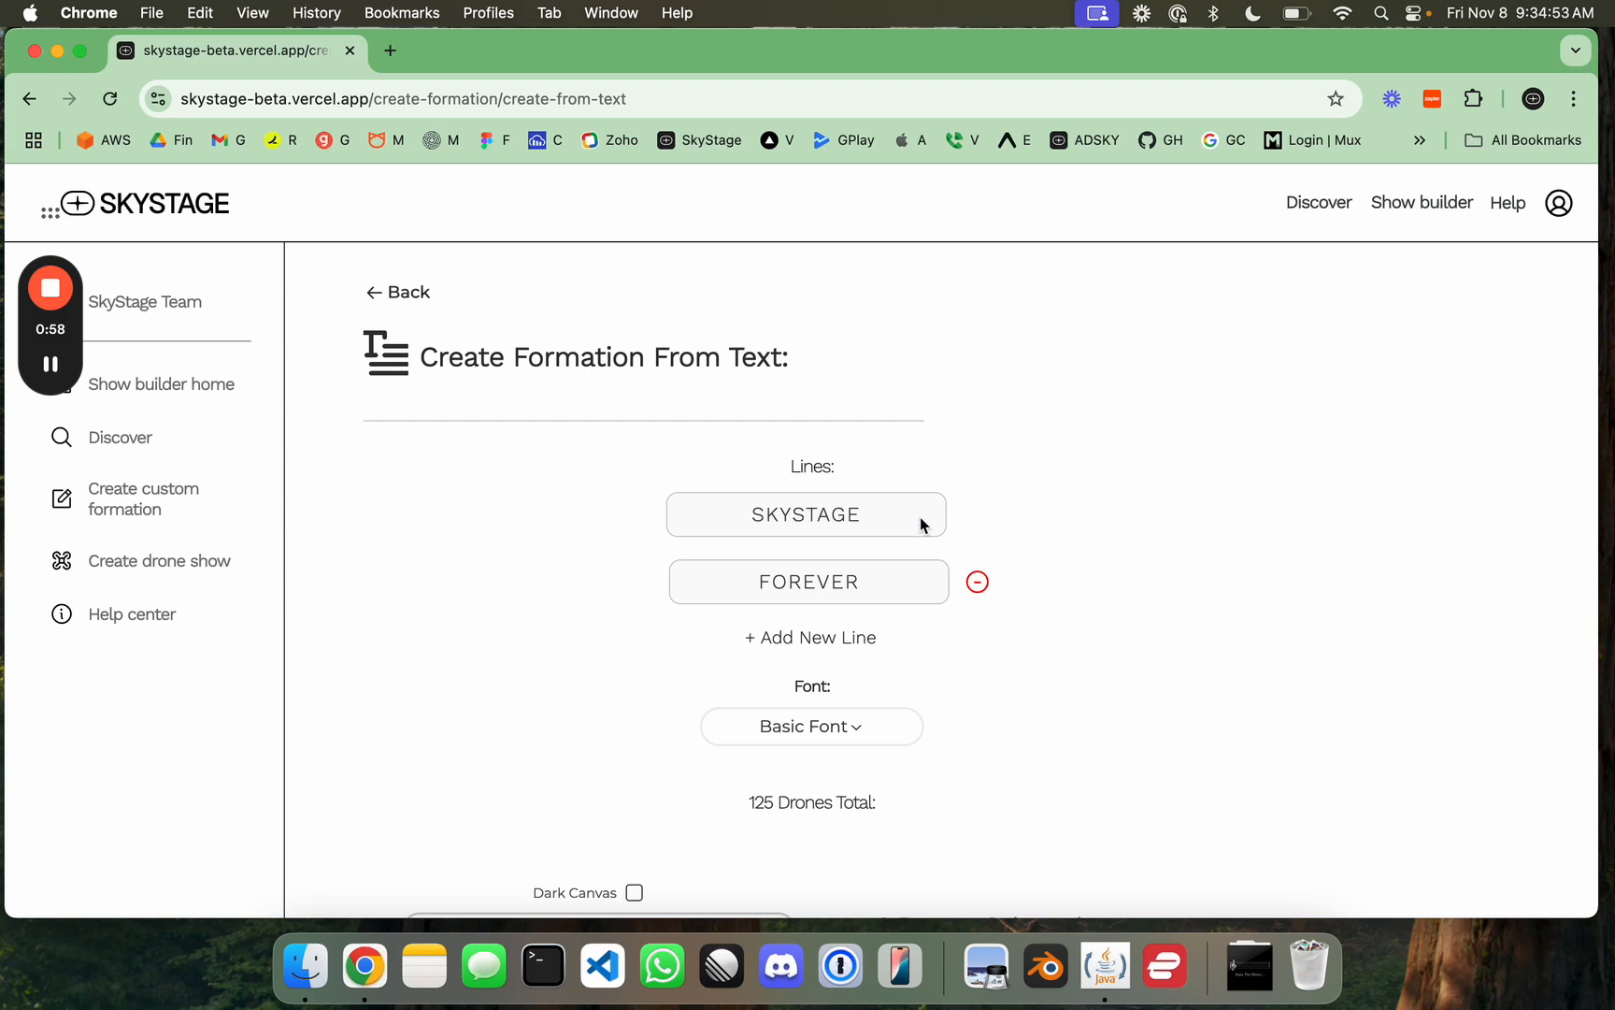
pyautogui.click(977, 581)
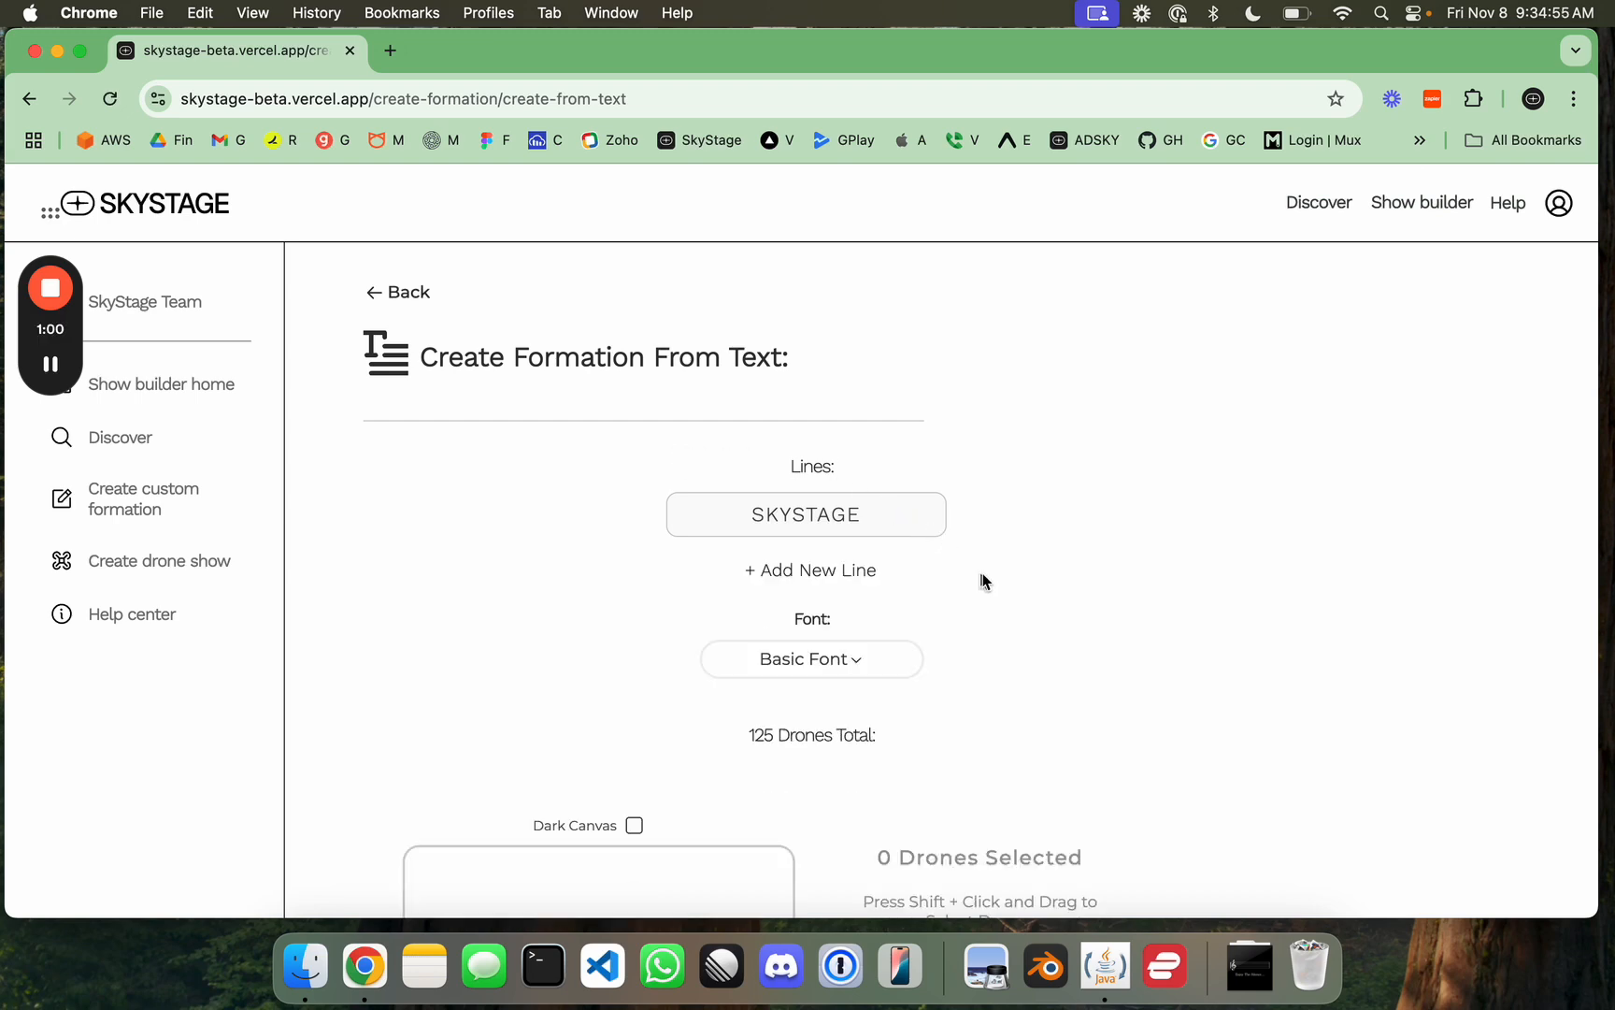
pyautogui.doubleClick(833, 516)
pyautogui.write('JON')
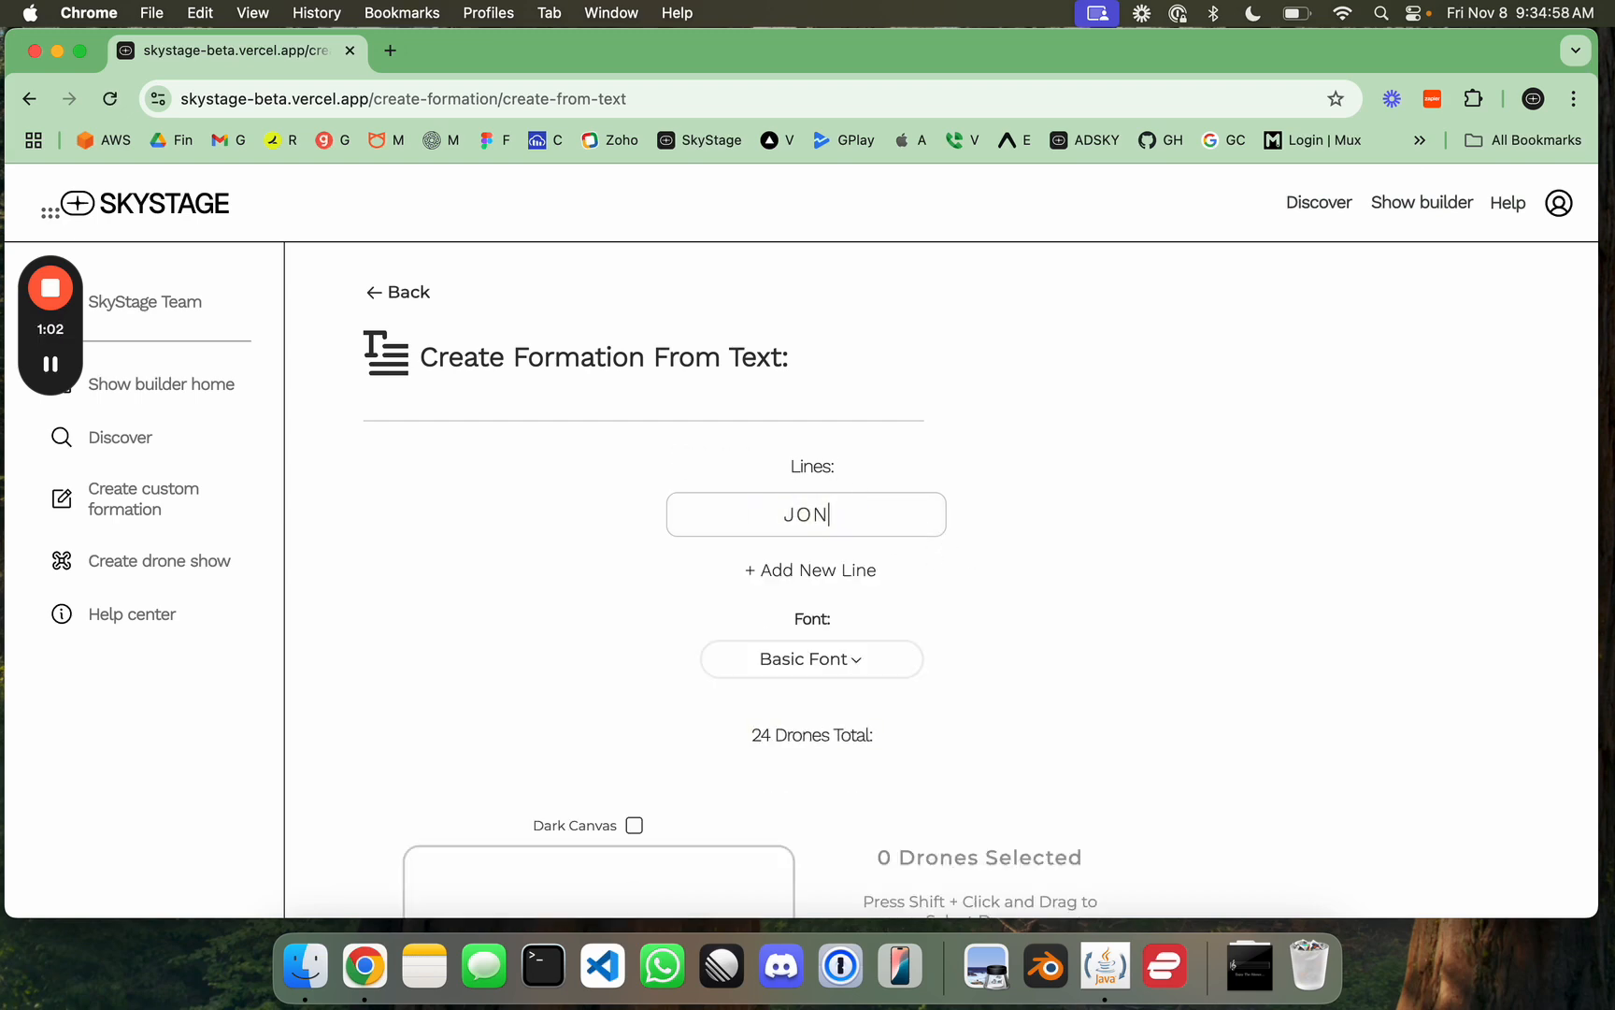
# Step: Add two more text lines to the formation: LOVES and the second person's first name in capitals
pyautogui.click(822, 570)
pyautogui.write('LOVES')
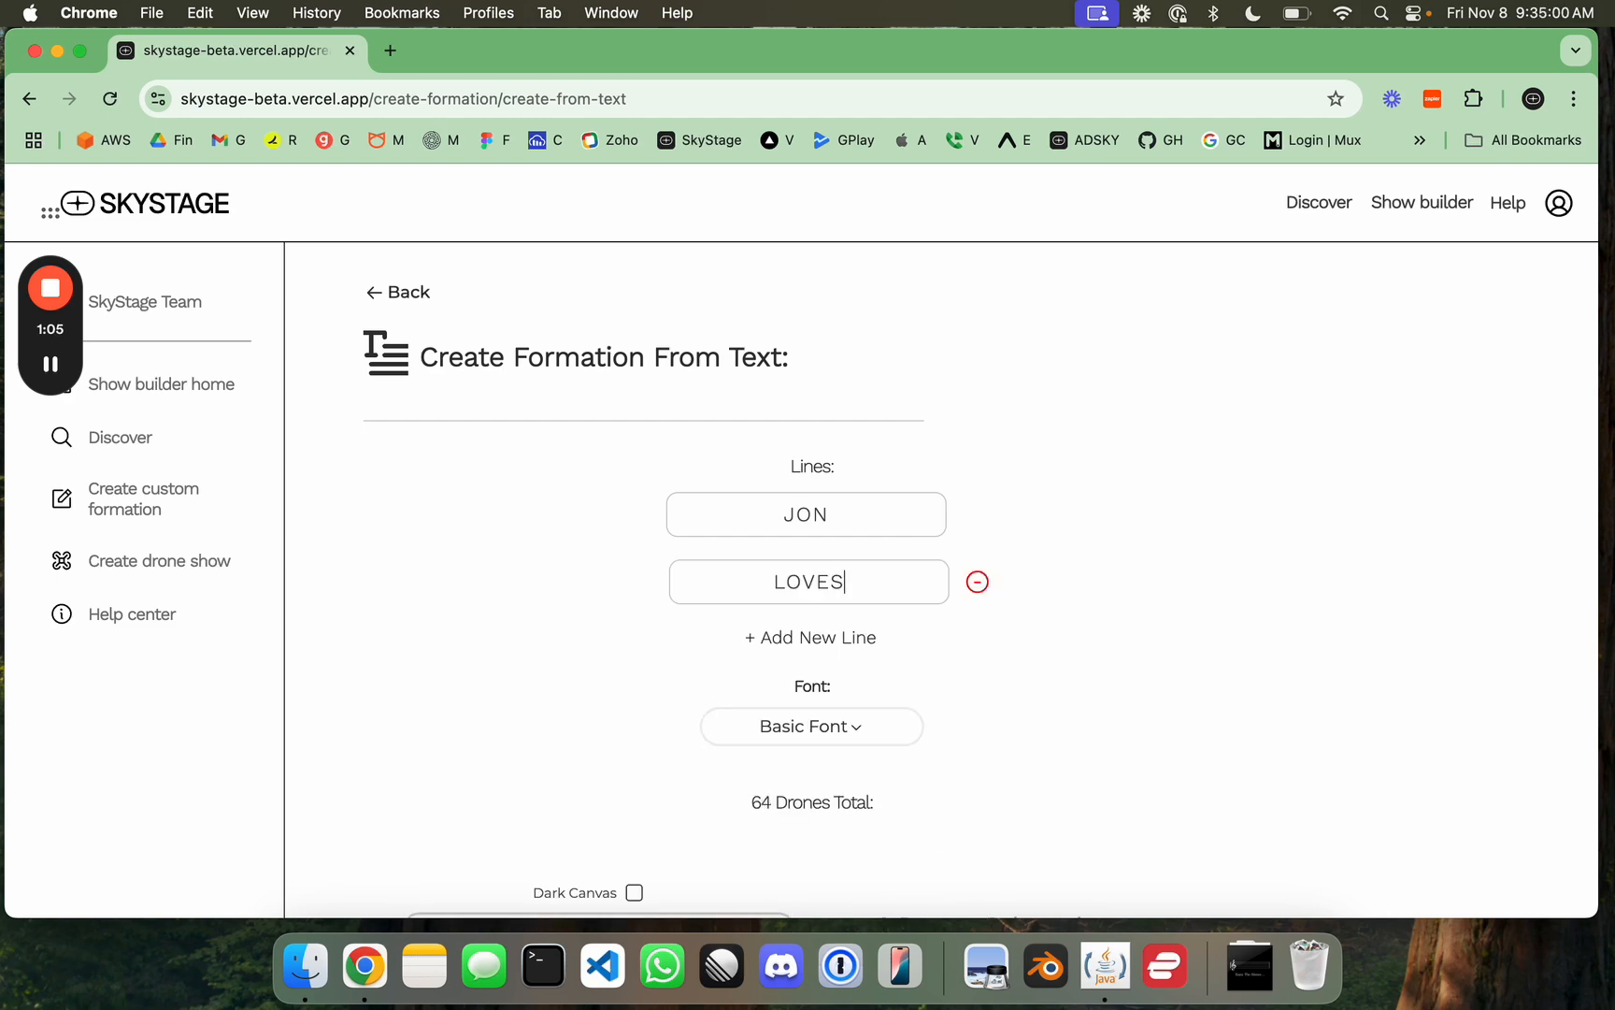
pyautogui.click(823, 640)
pyautogui.write('ANA')
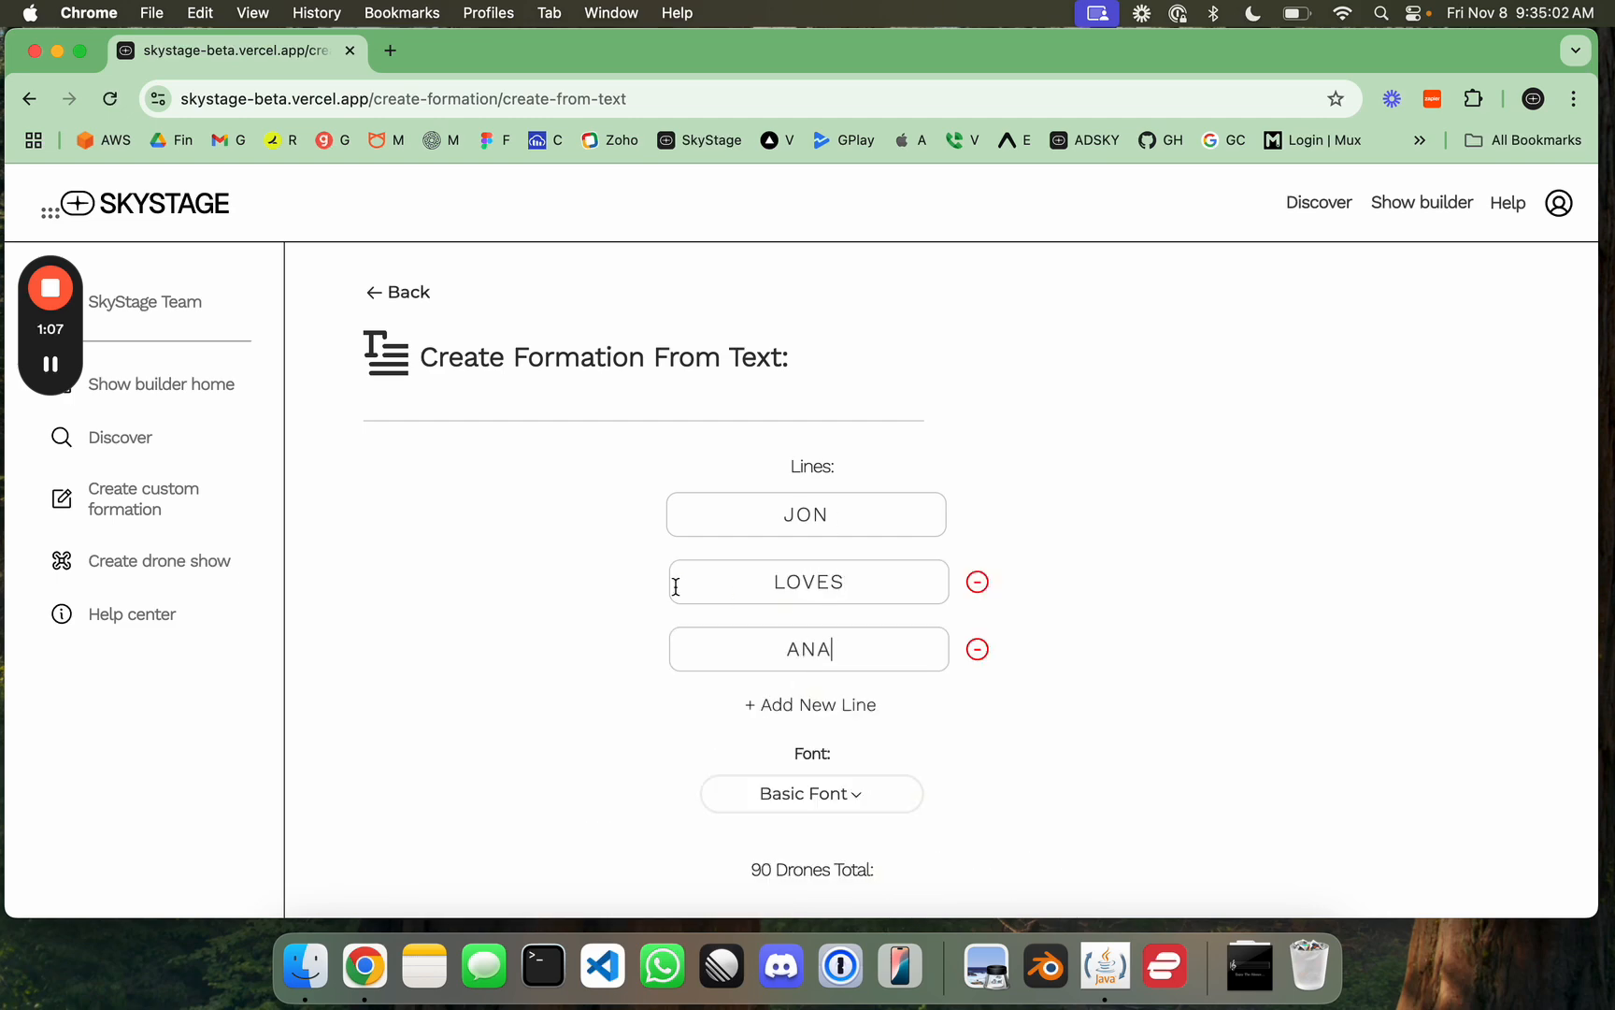
# Step: Colour all the drones of the text formation #00b9ff and create it with a length of 10 seconds
pyautogui.scroll(-1, 634, 584)
pyautogui.scroll(-5, 633, 584)
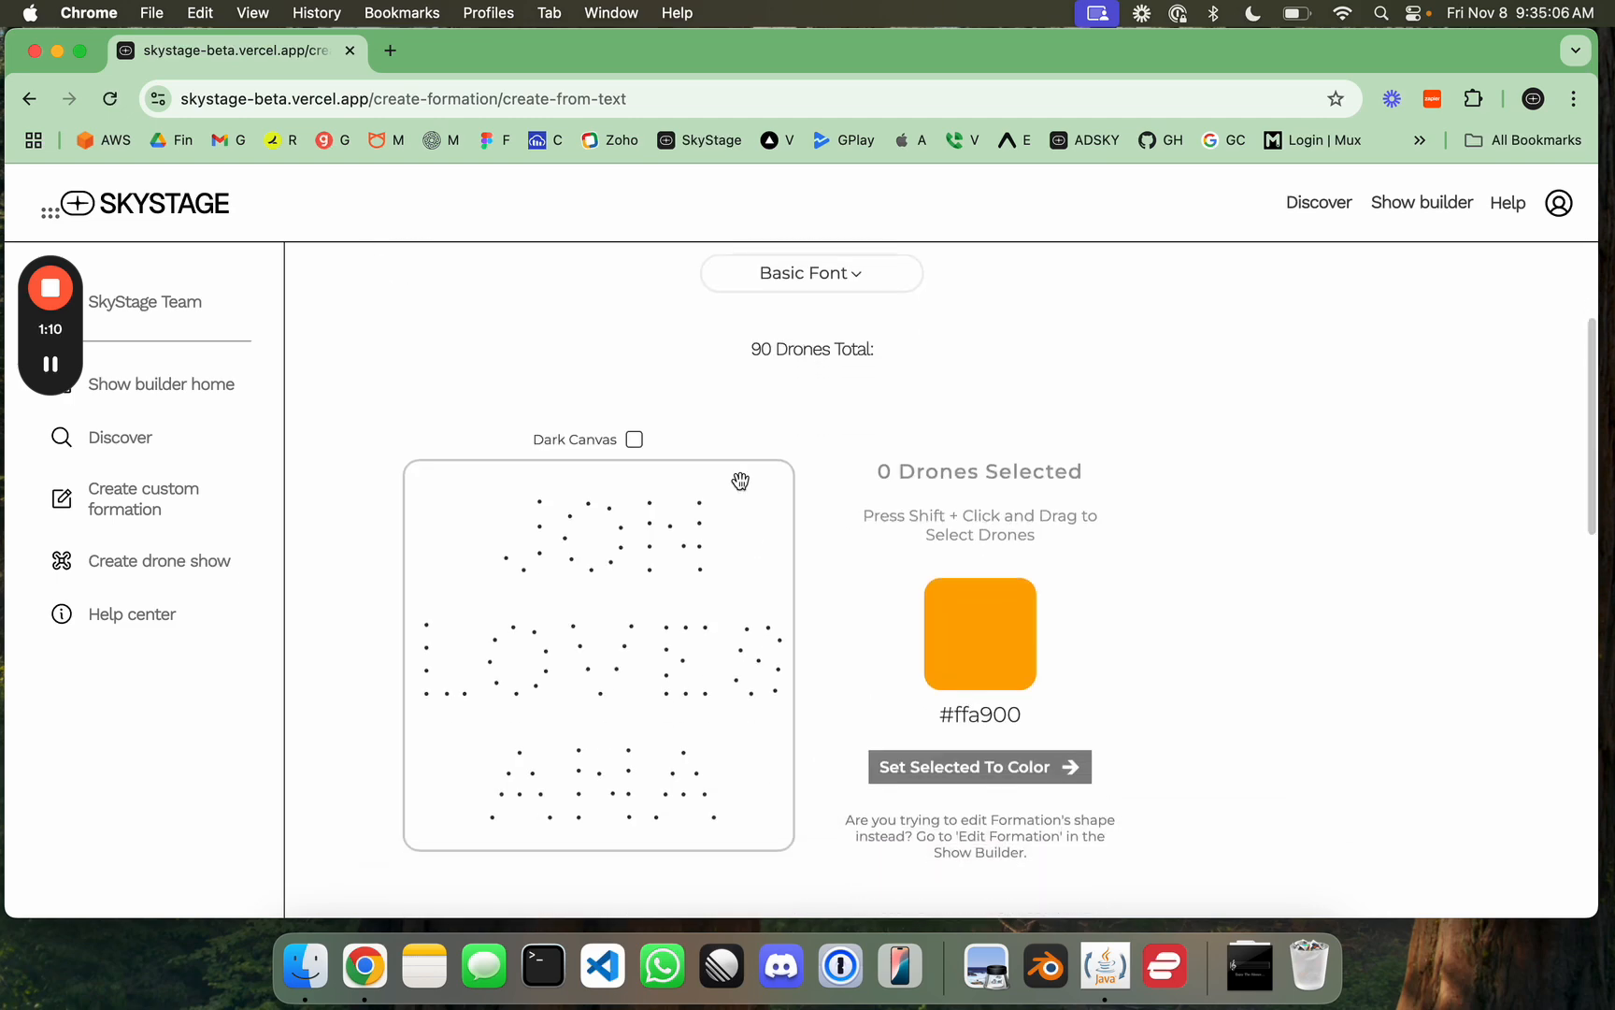
pyautogui.moveTo(418, 470); pyautogui.dragTo(794, 847)
pyautogui.click(963, 660)
pyautogui.scroll(-3, 1114, 689)
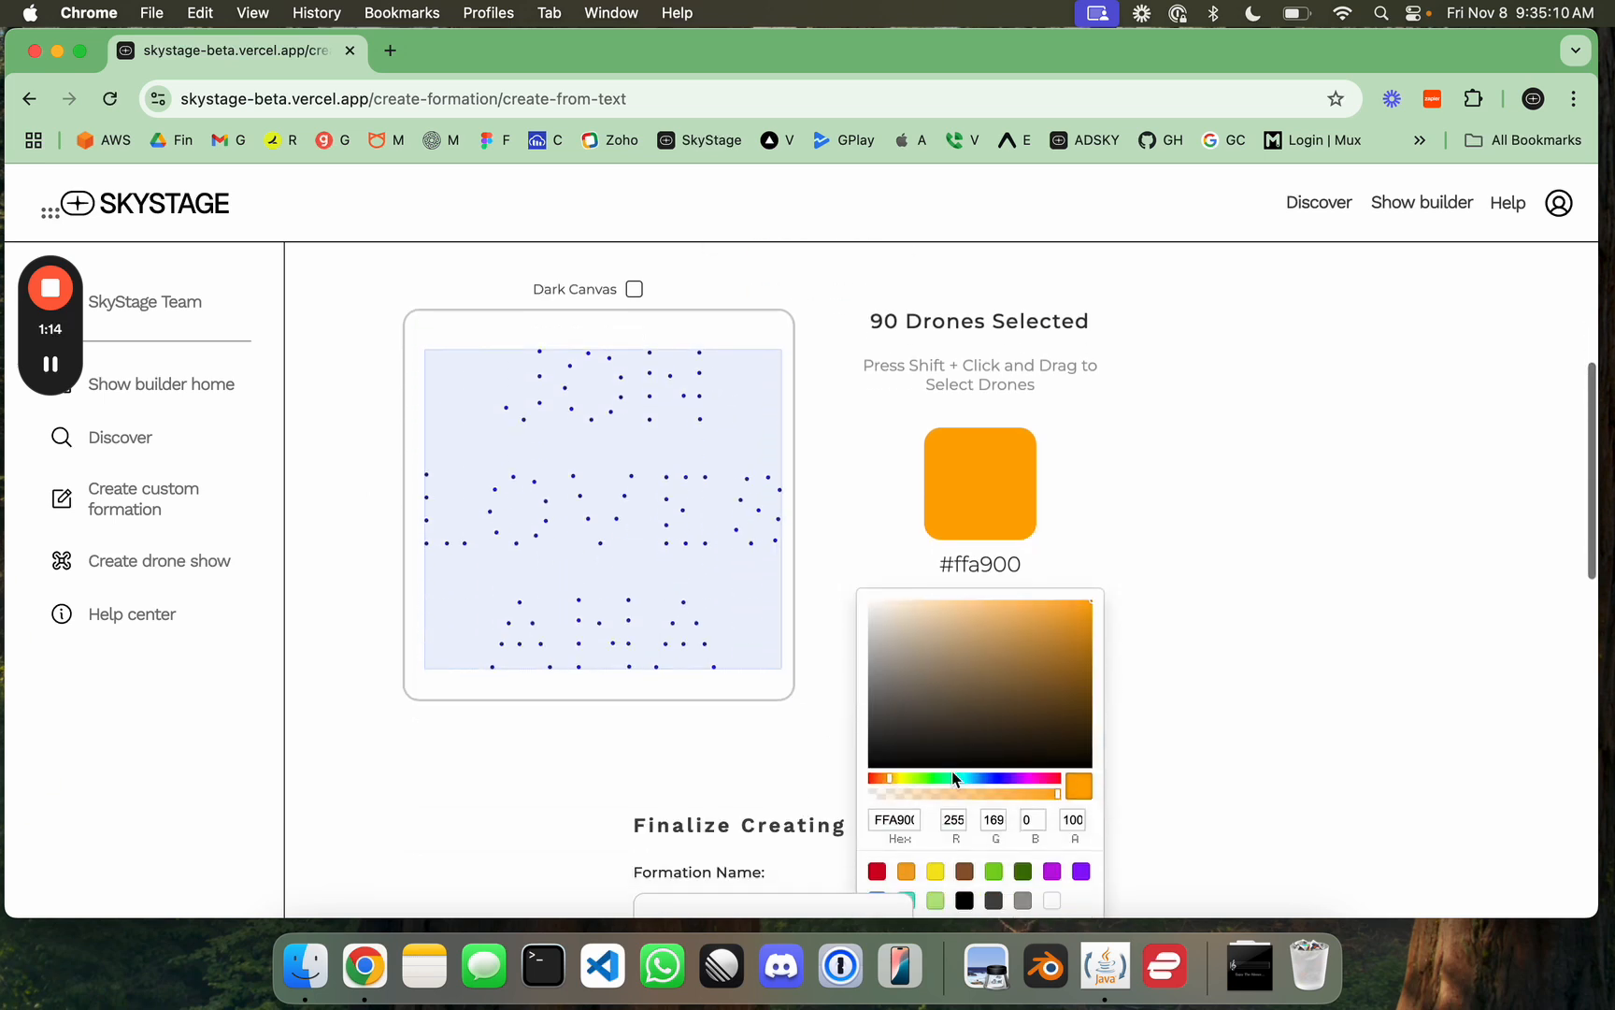
pyautogui.click(974, 780)
pyautogui.moveTo(1000, 707); pyautogui.dragTo(1147, 562)
pyautogui.click(1147, 563)
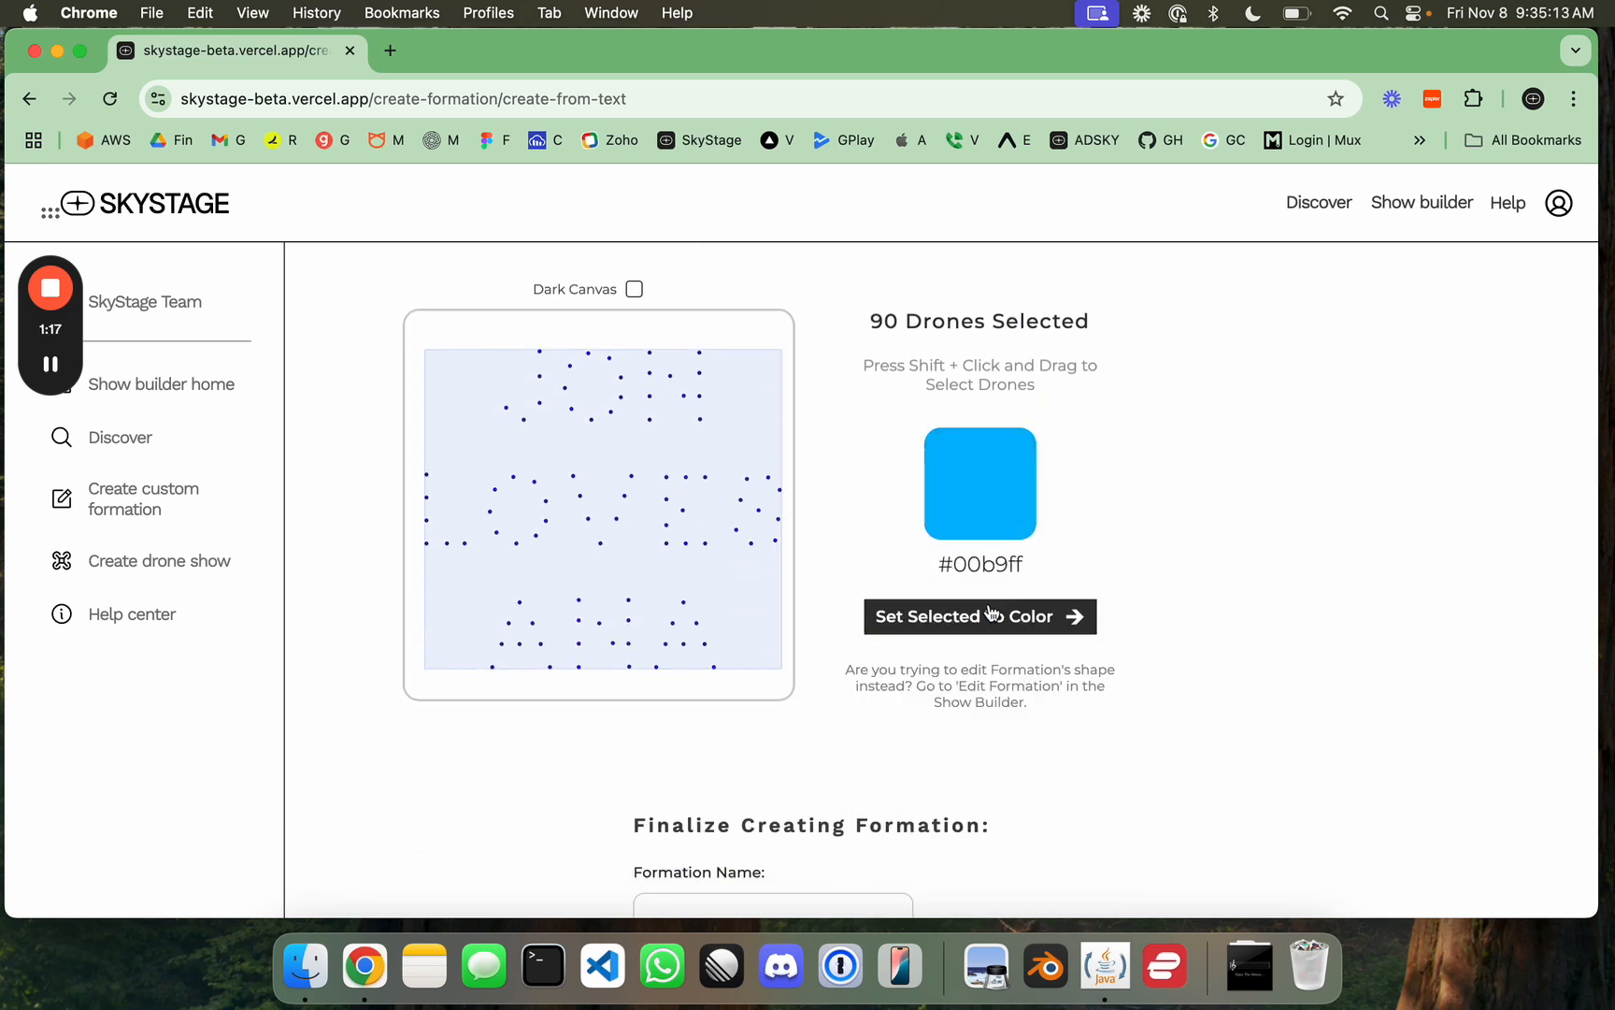
pyautogui.click(991, 616)
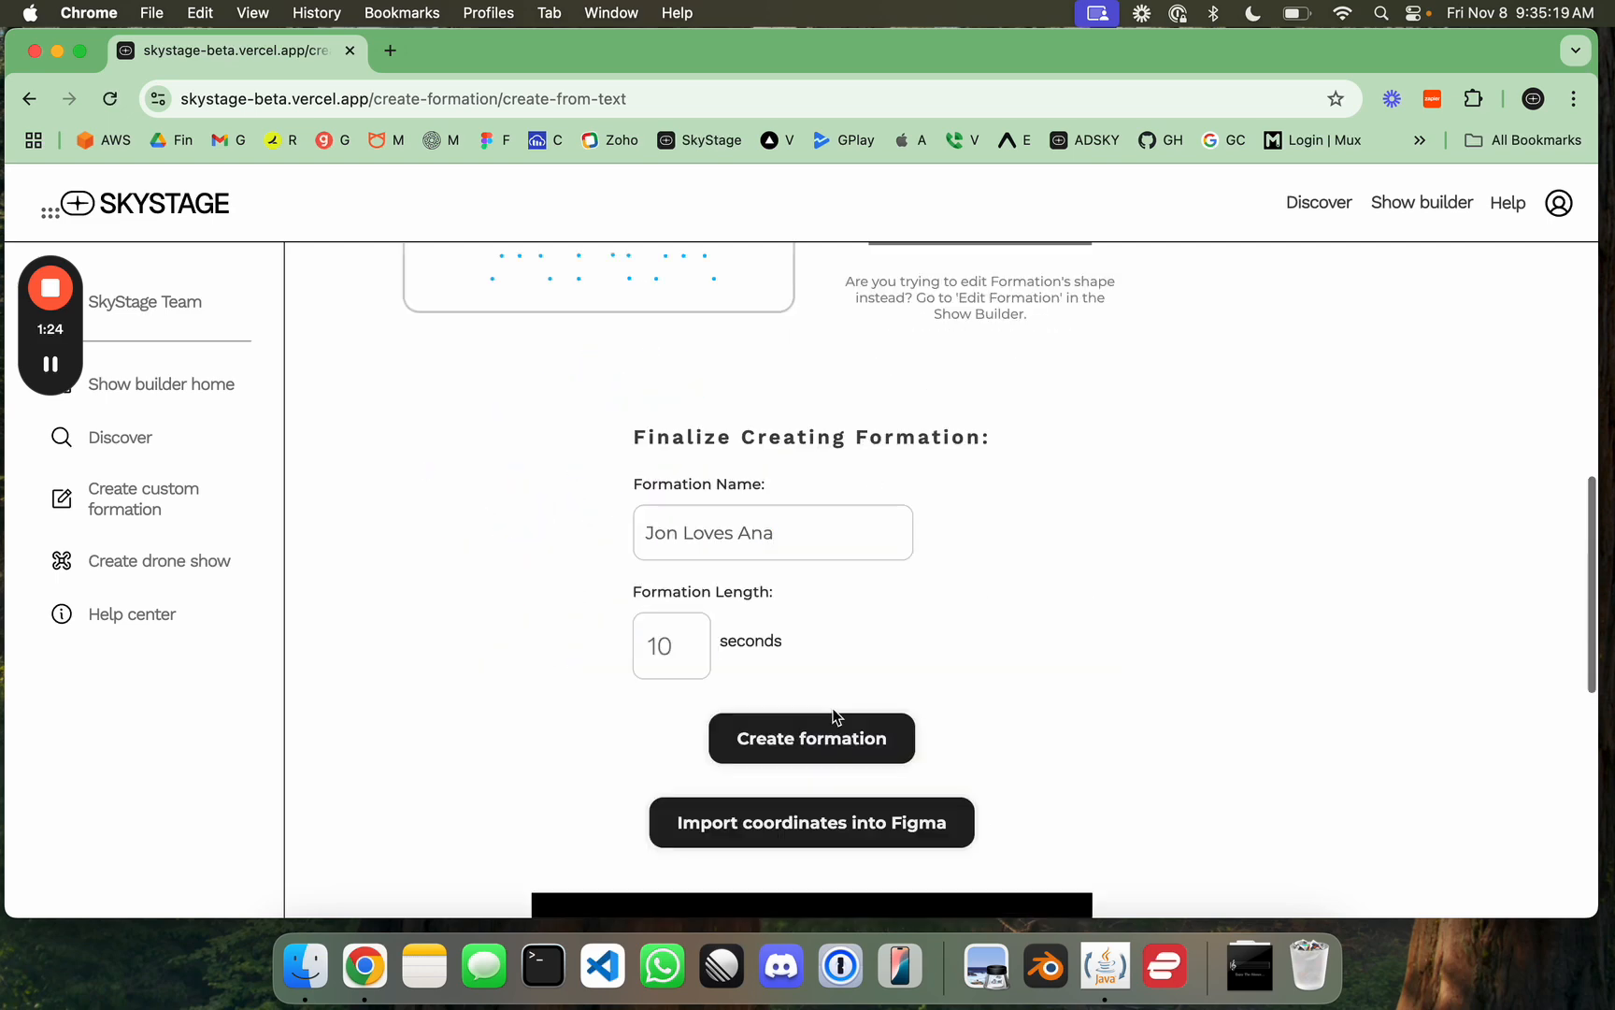
pyautogui.click(795, 740)
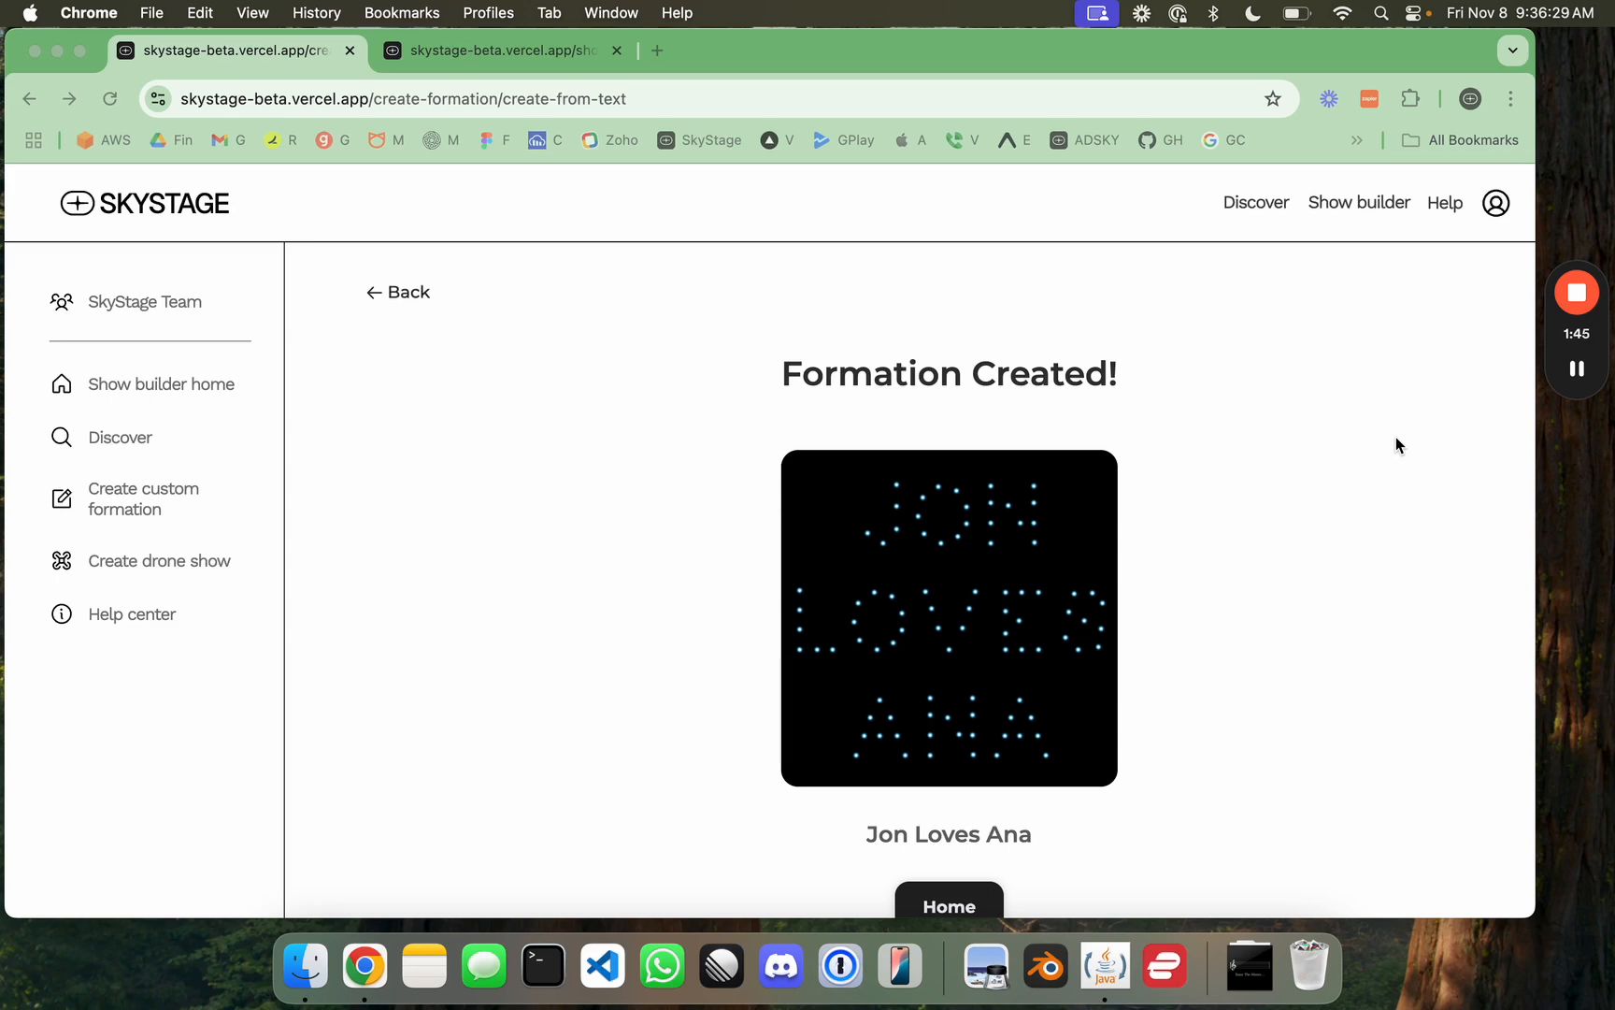
# Step: In the show builder, add the newly created 90-drone text formation from the owned formations to the show
pyautogui.click(548, 64)
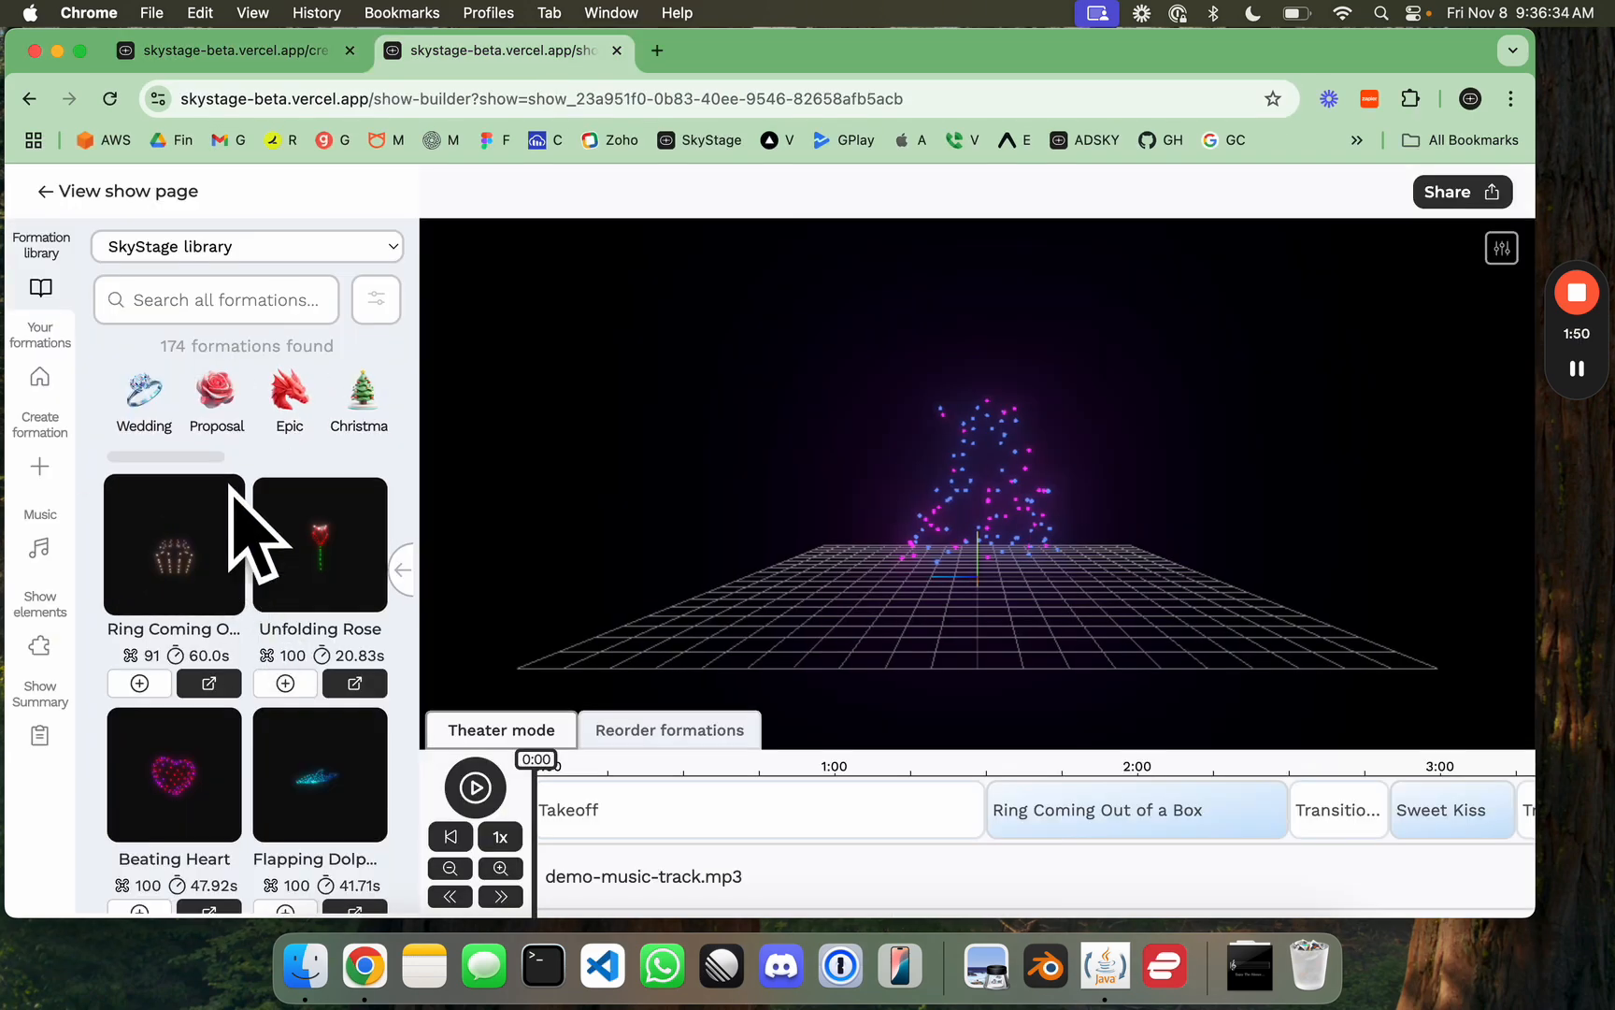
pyautogui.click(56, 364)
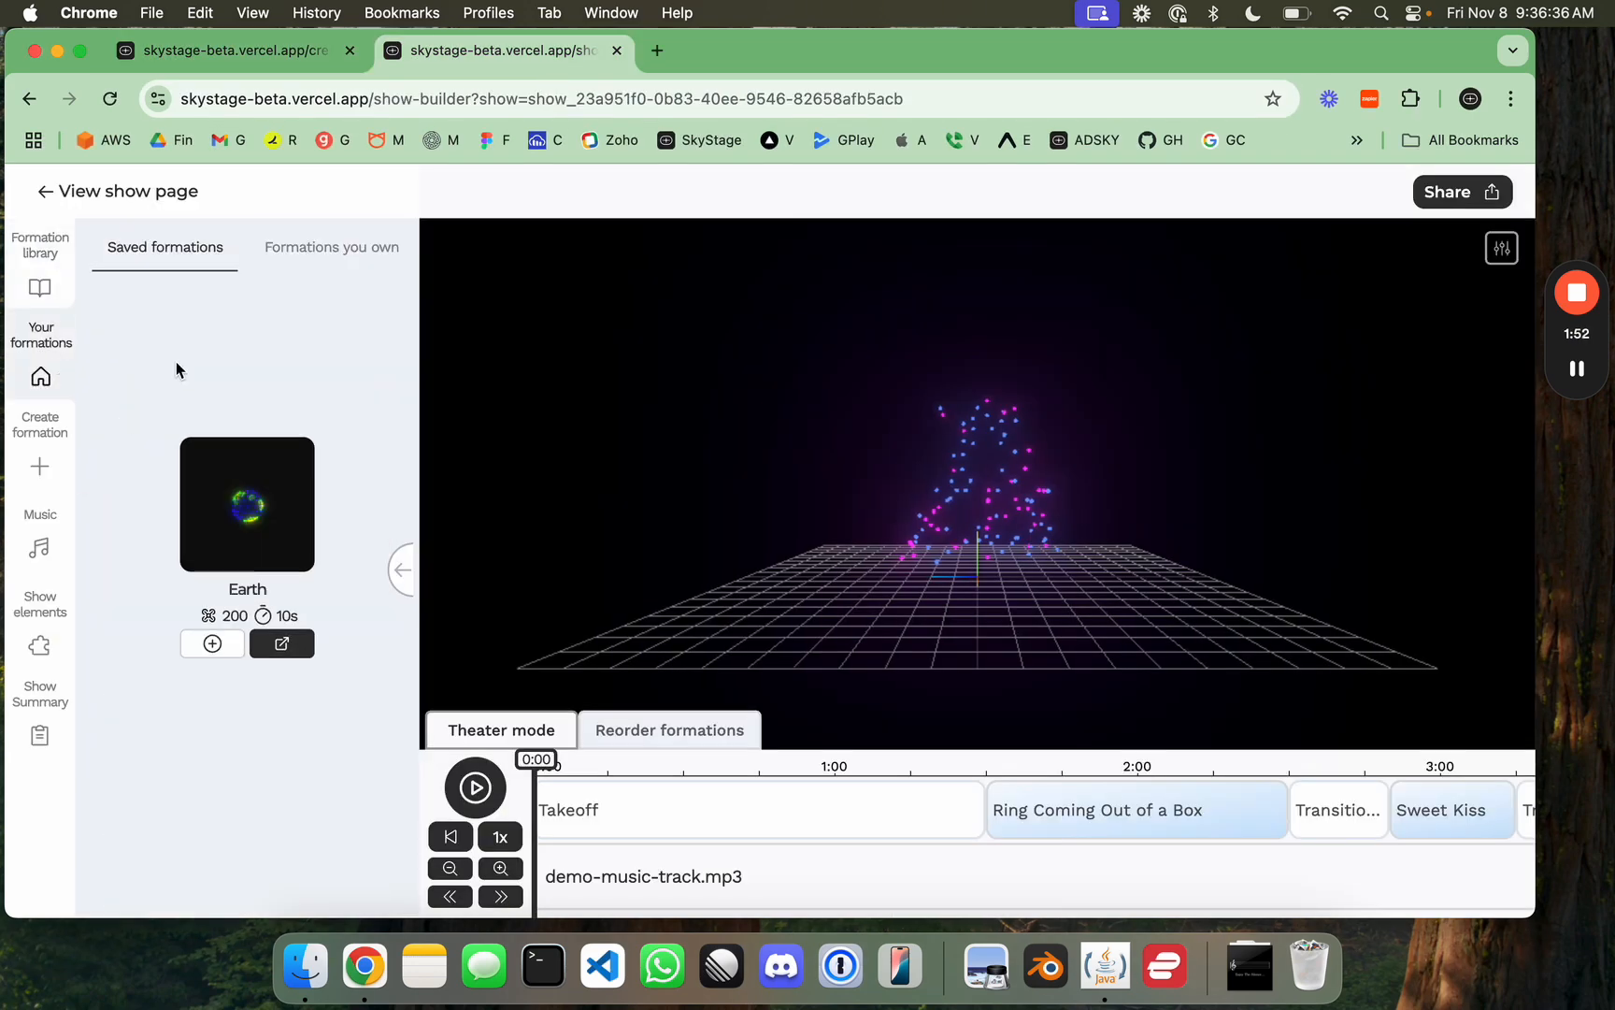
pyautogui.click(333, 248)
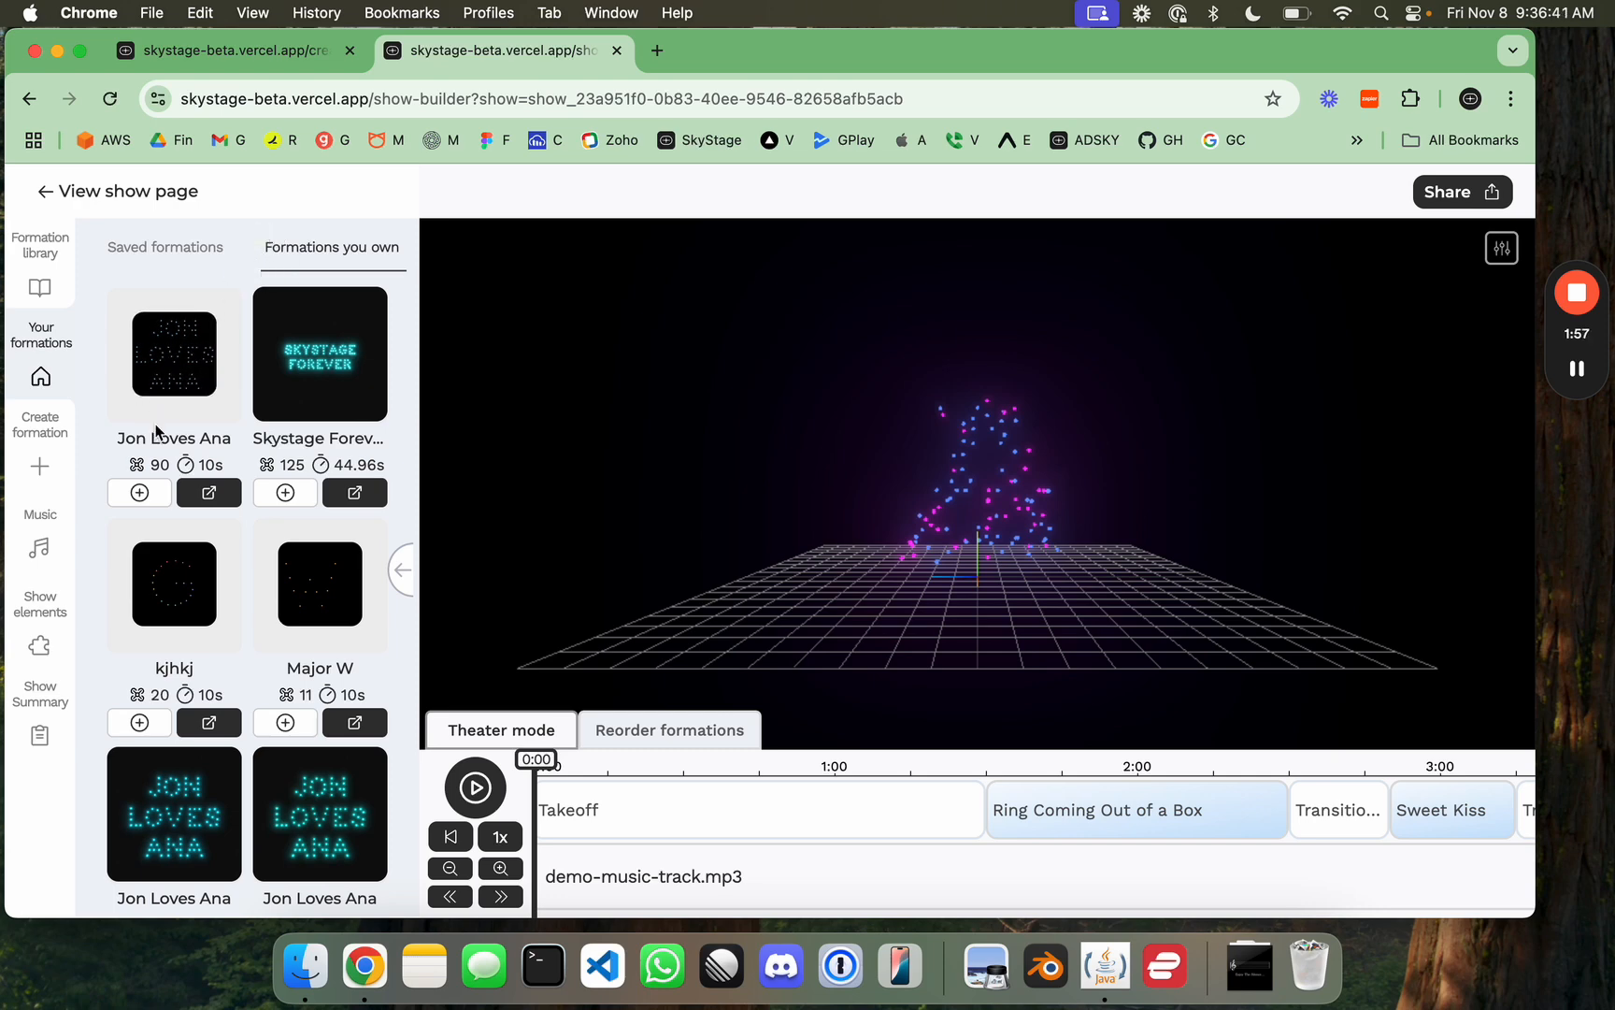
pyautogui.click(152, 502)
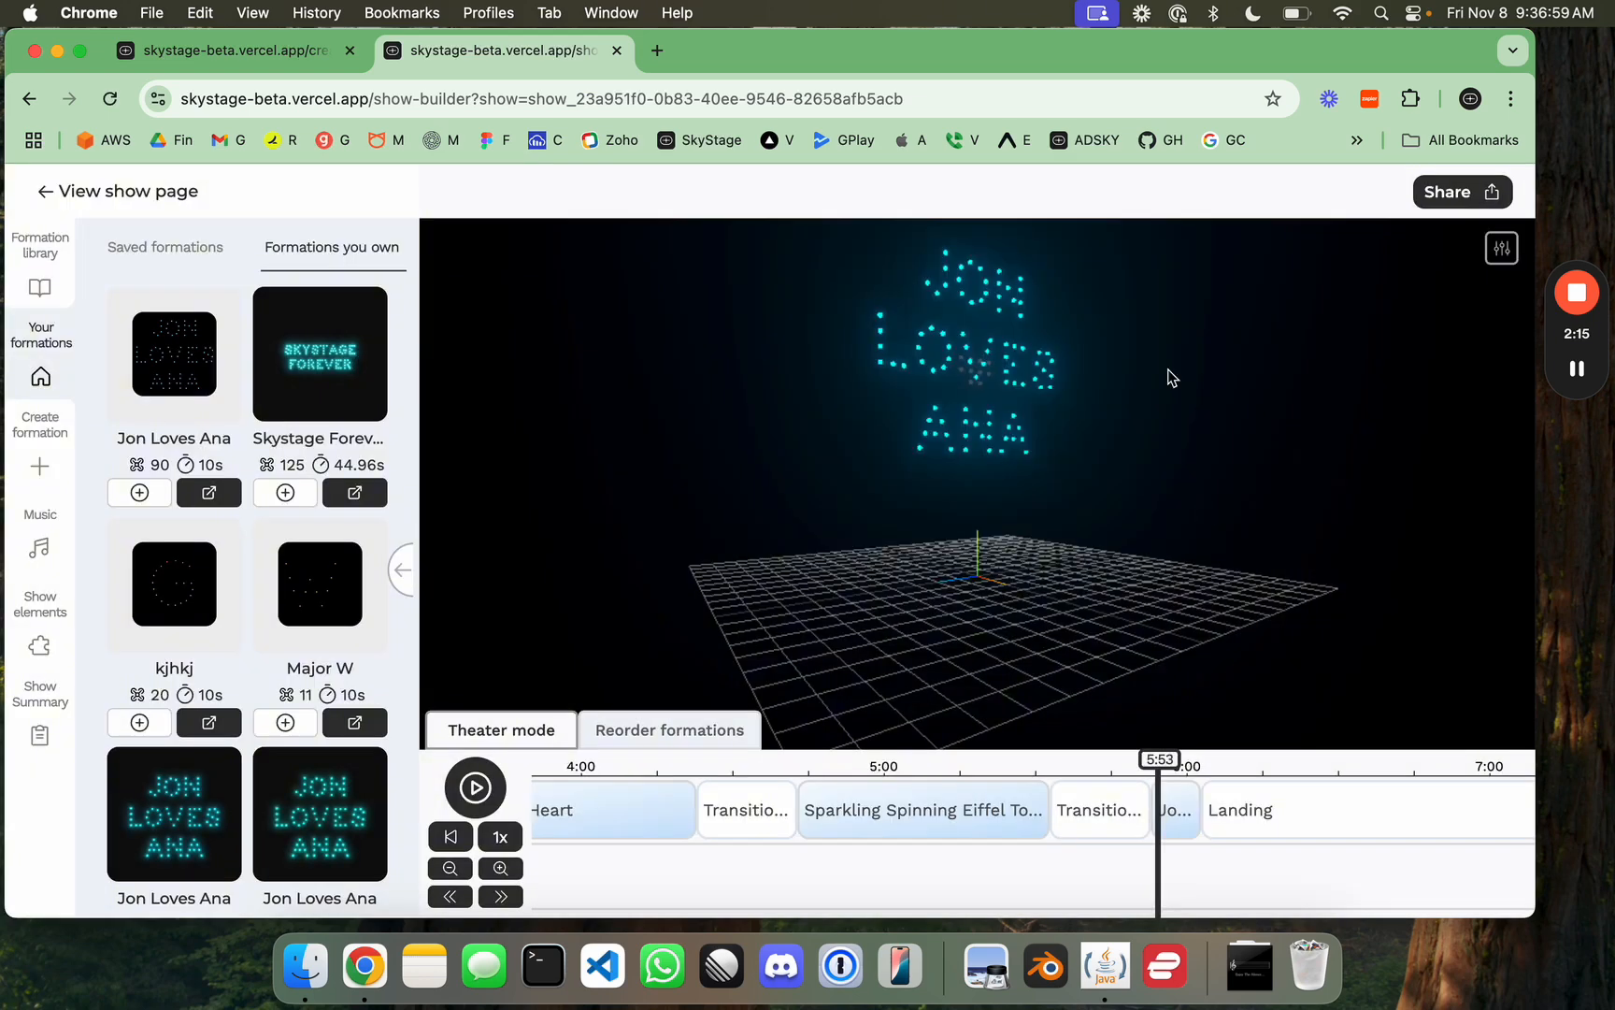
pyautogui.moveTo(1169, 371); pyautogui.dragTo(1072, 522)
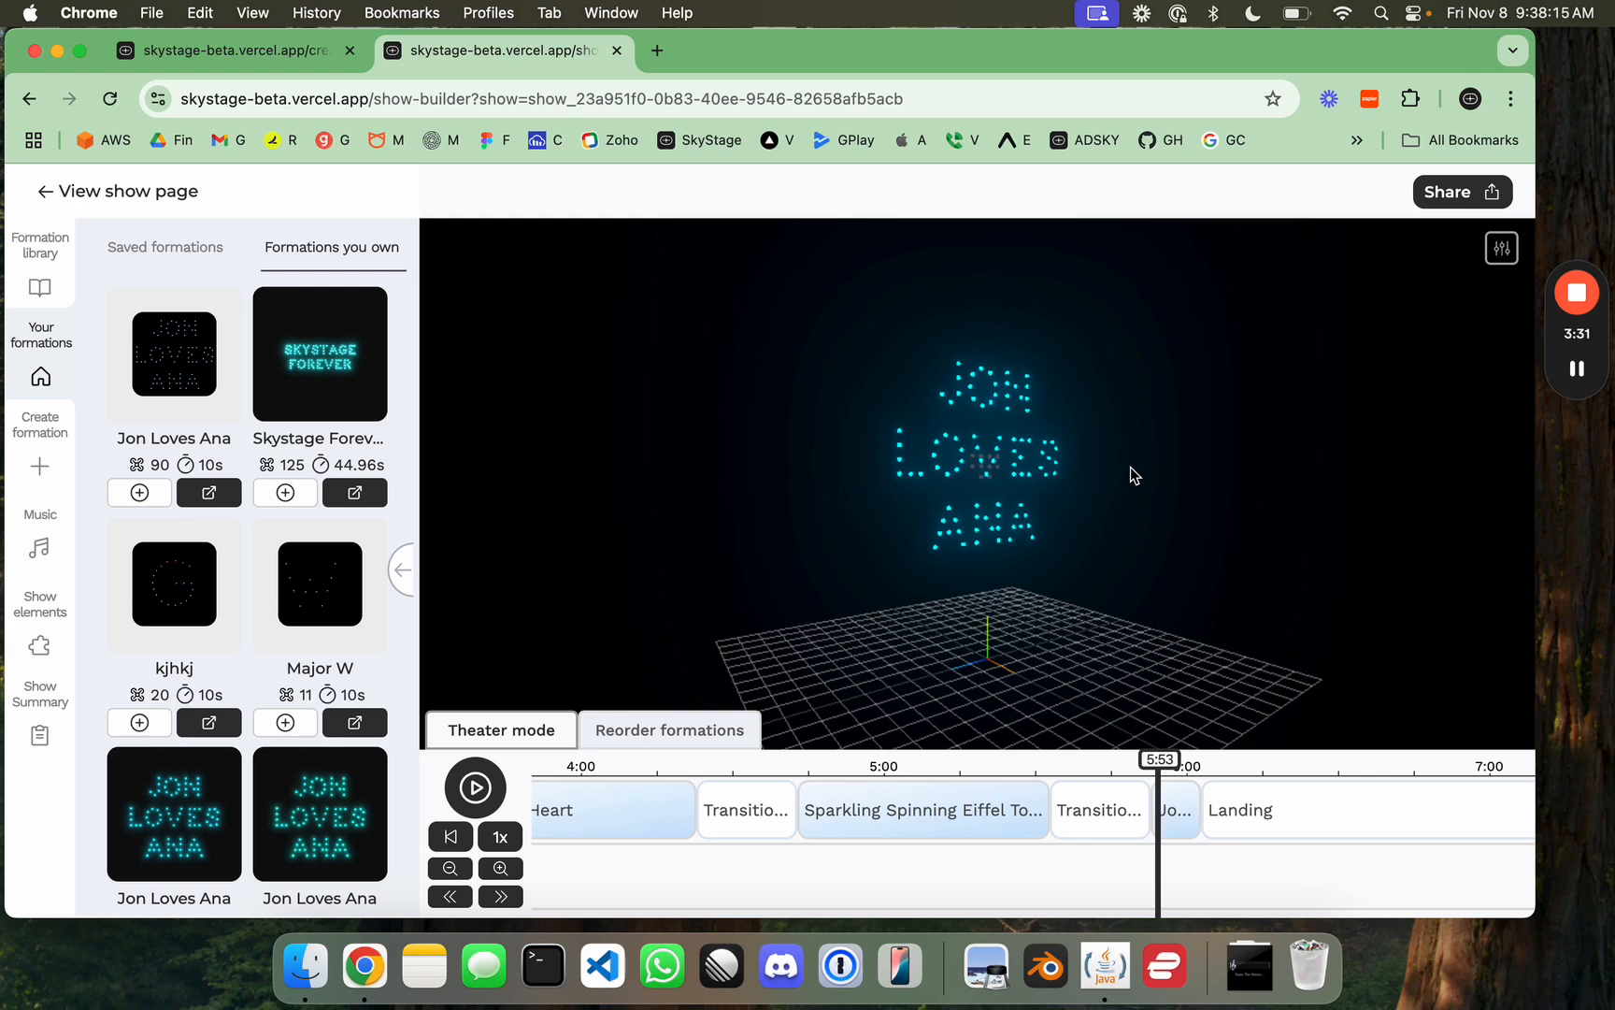
# Step: Switch to Figma, open the Untitled design file and import get_me_started with the SkyStage Formation Builder plugin
pyautogui.press('super+t')
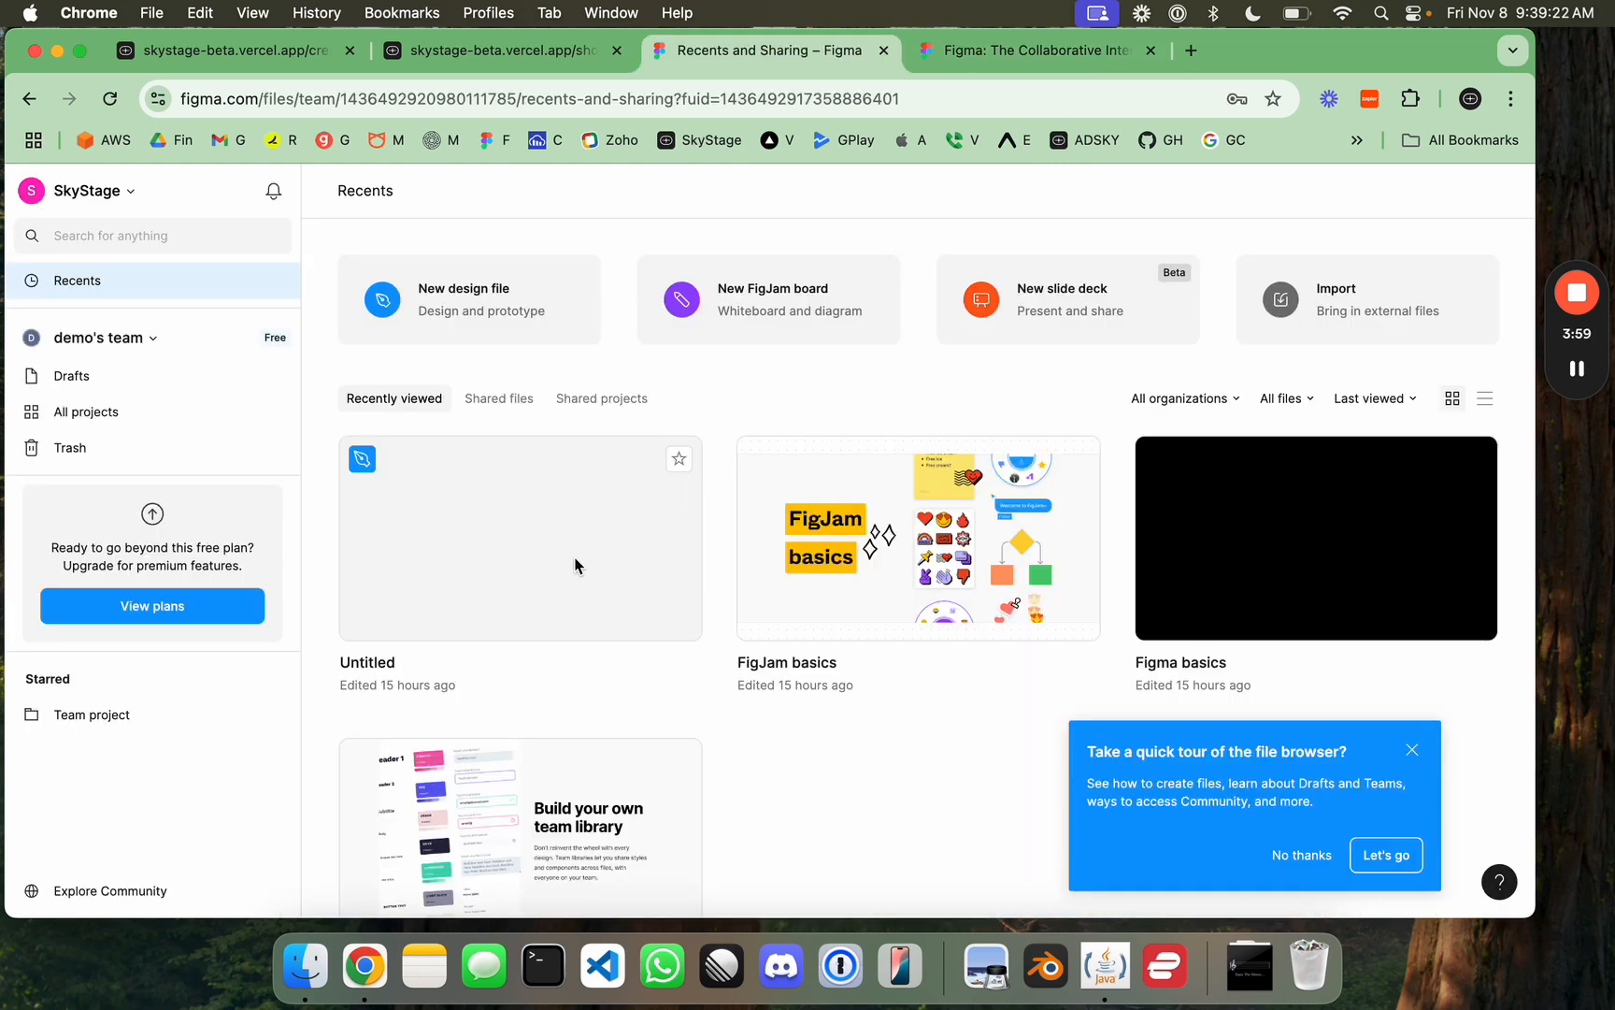
pyautogui.doubleClick(574, 565)
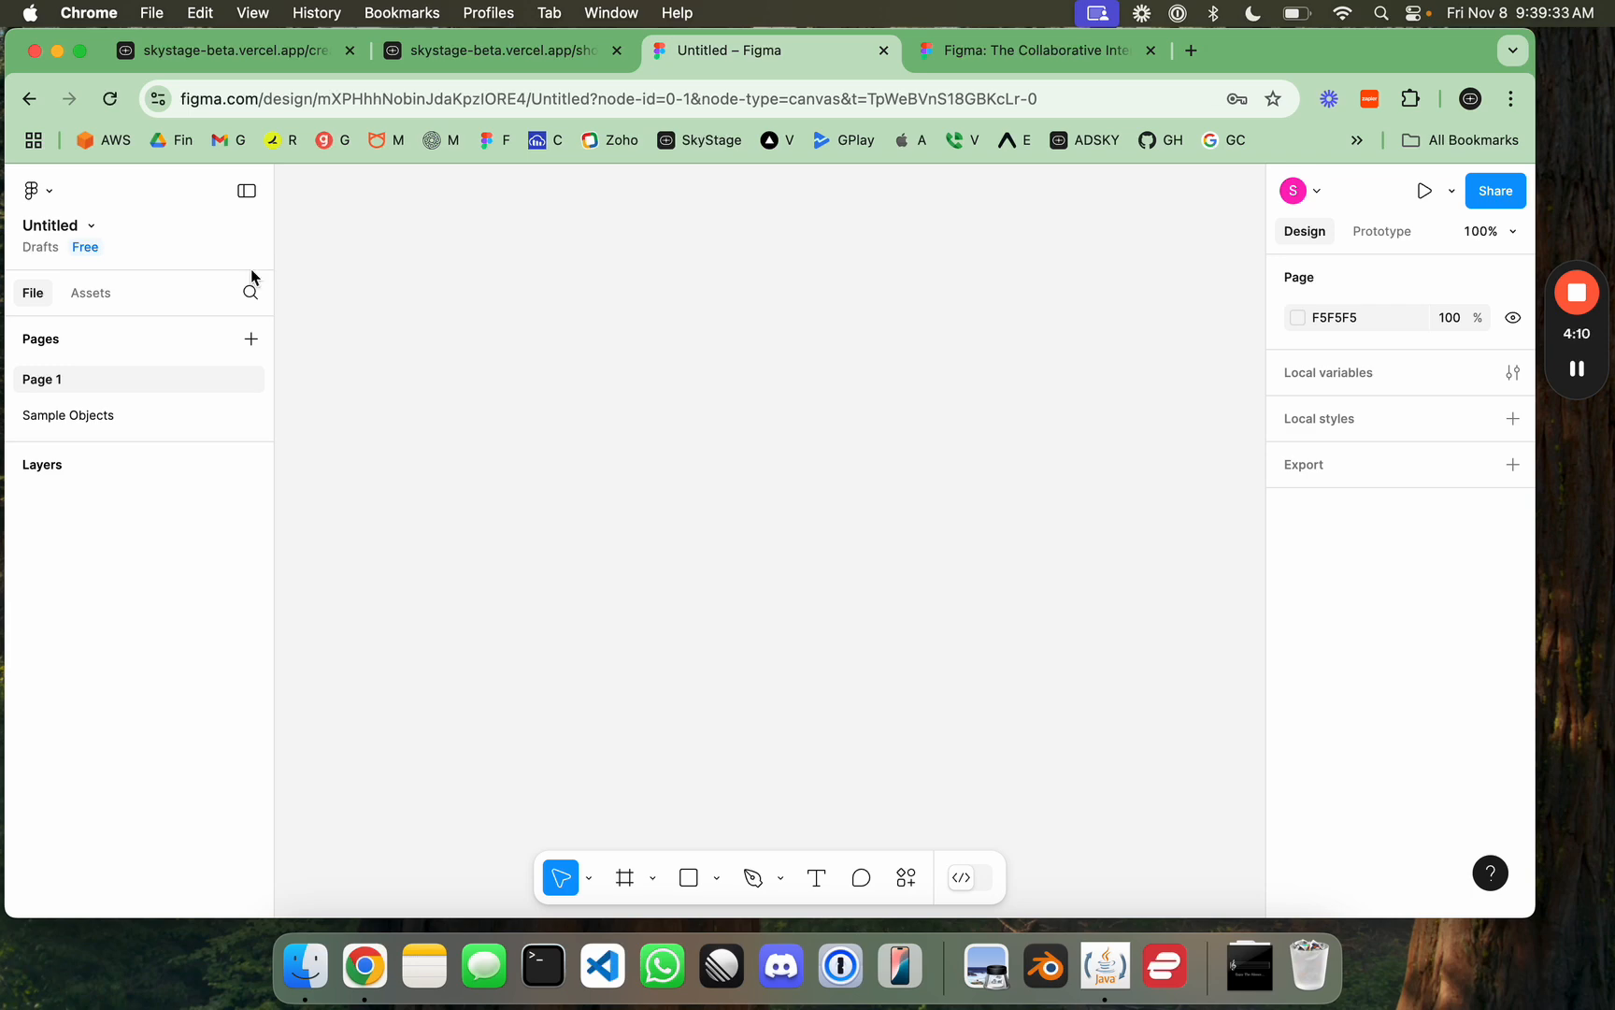
pyautogui.click(54, 200)
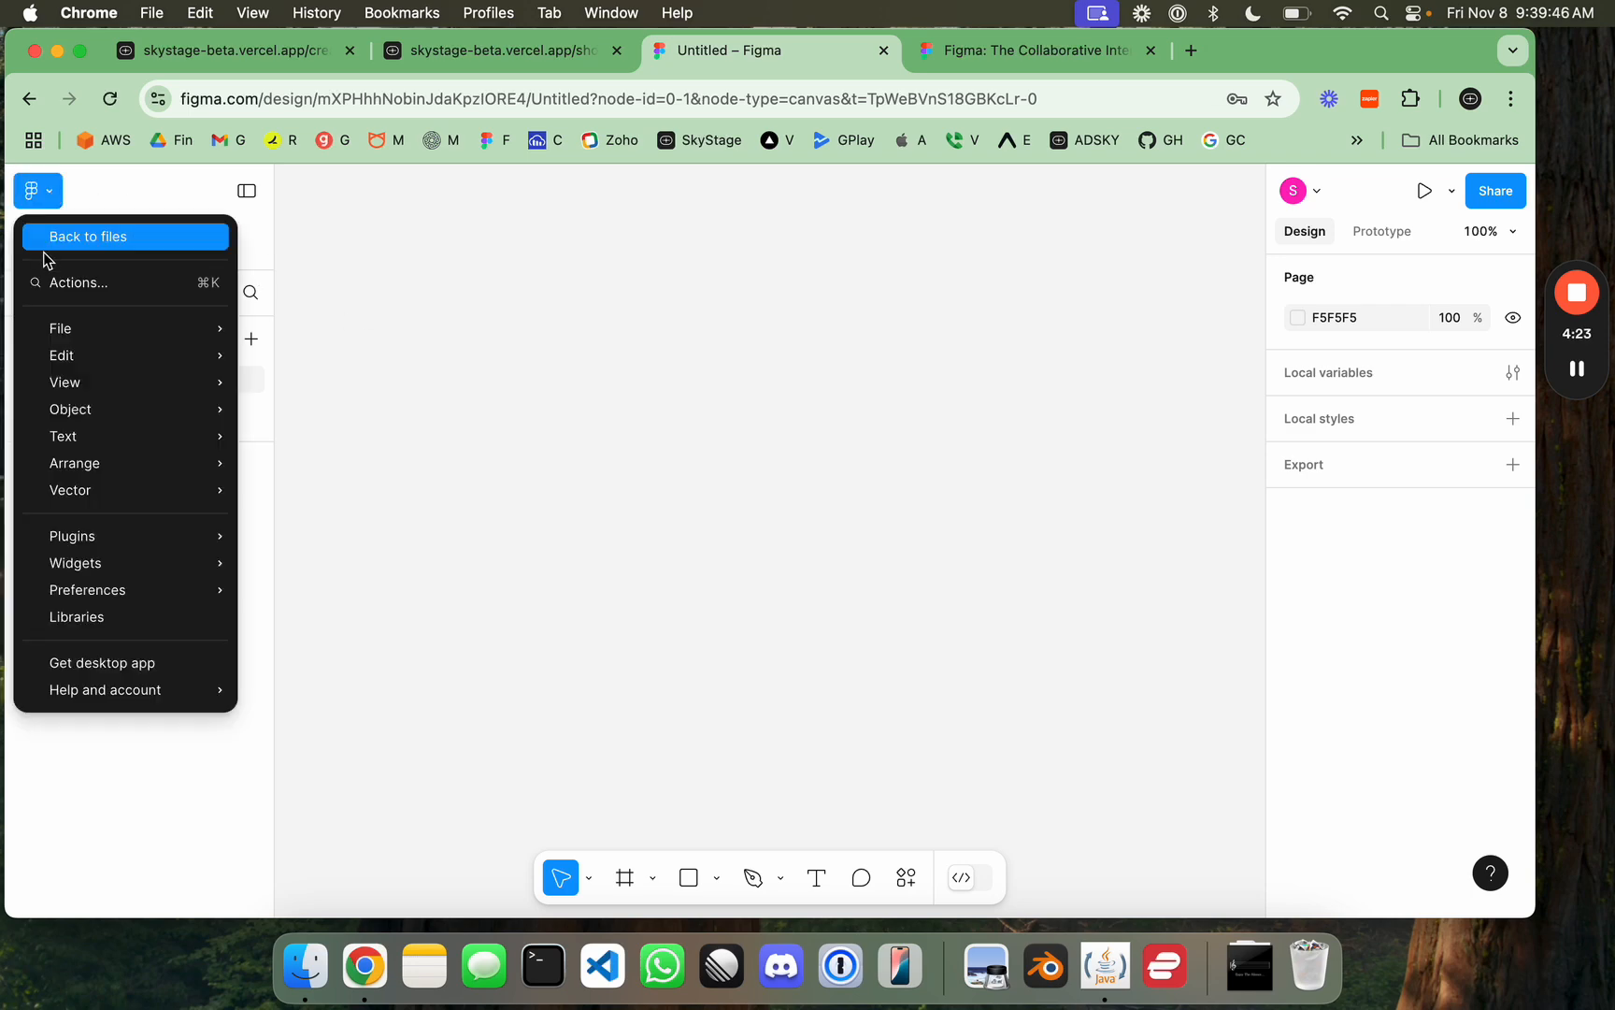
pyautogui.moveTo(128, 540)
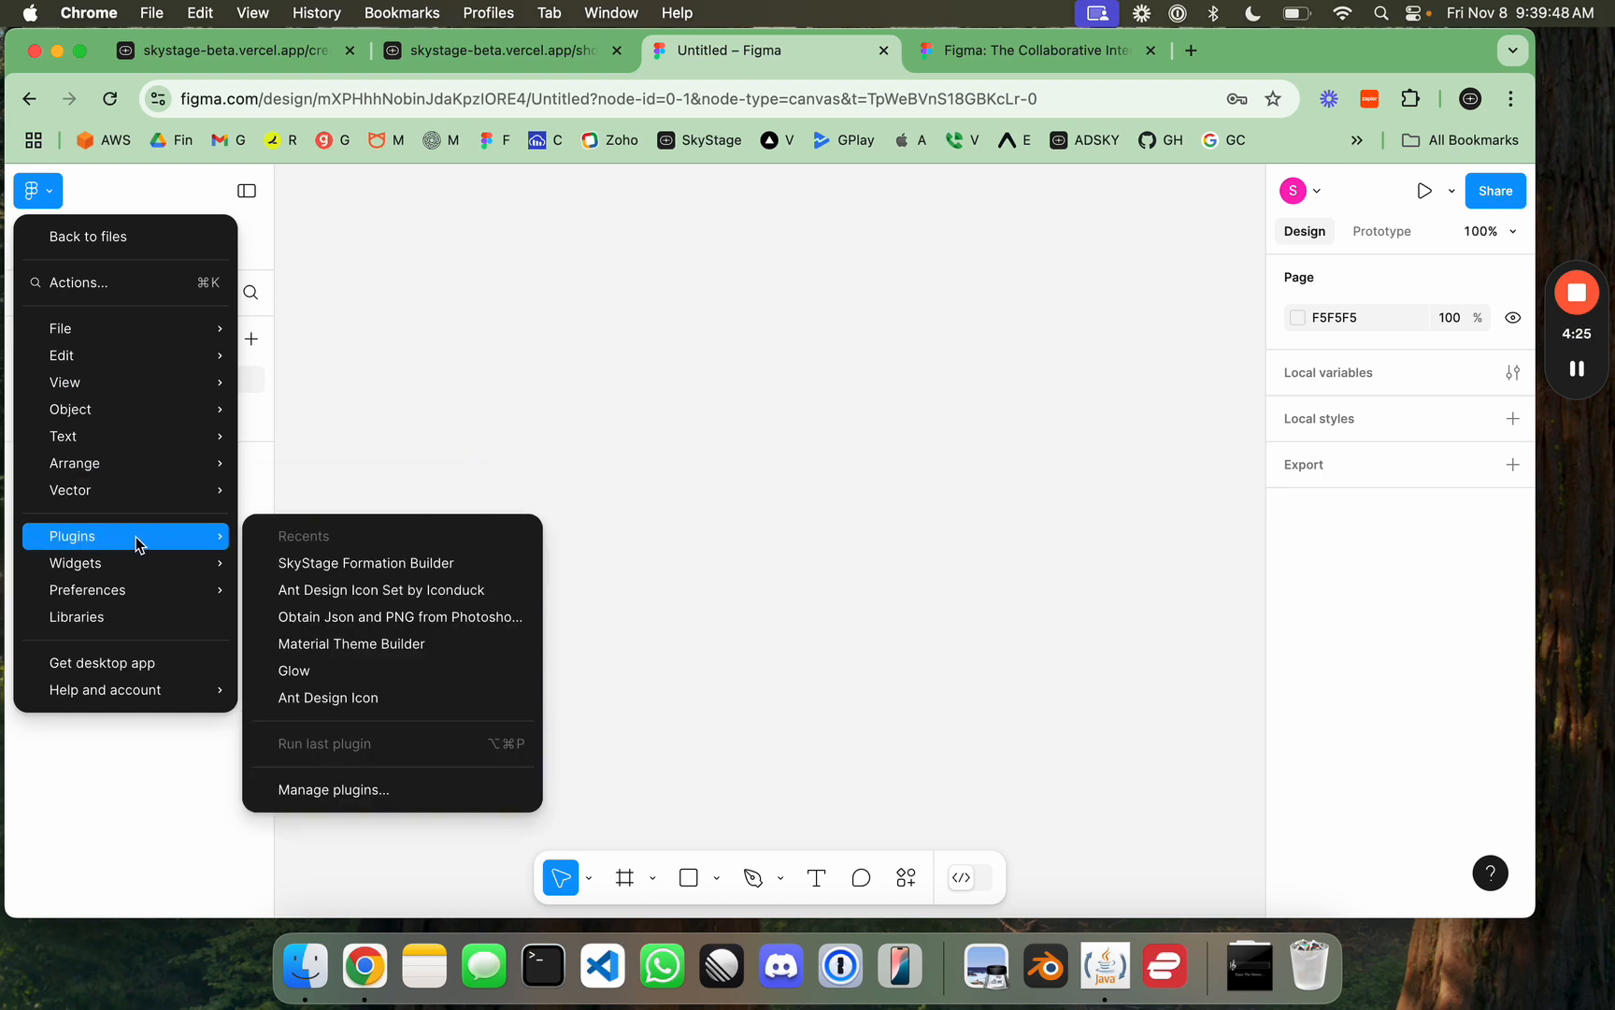
pyautogui.click(348, 788)
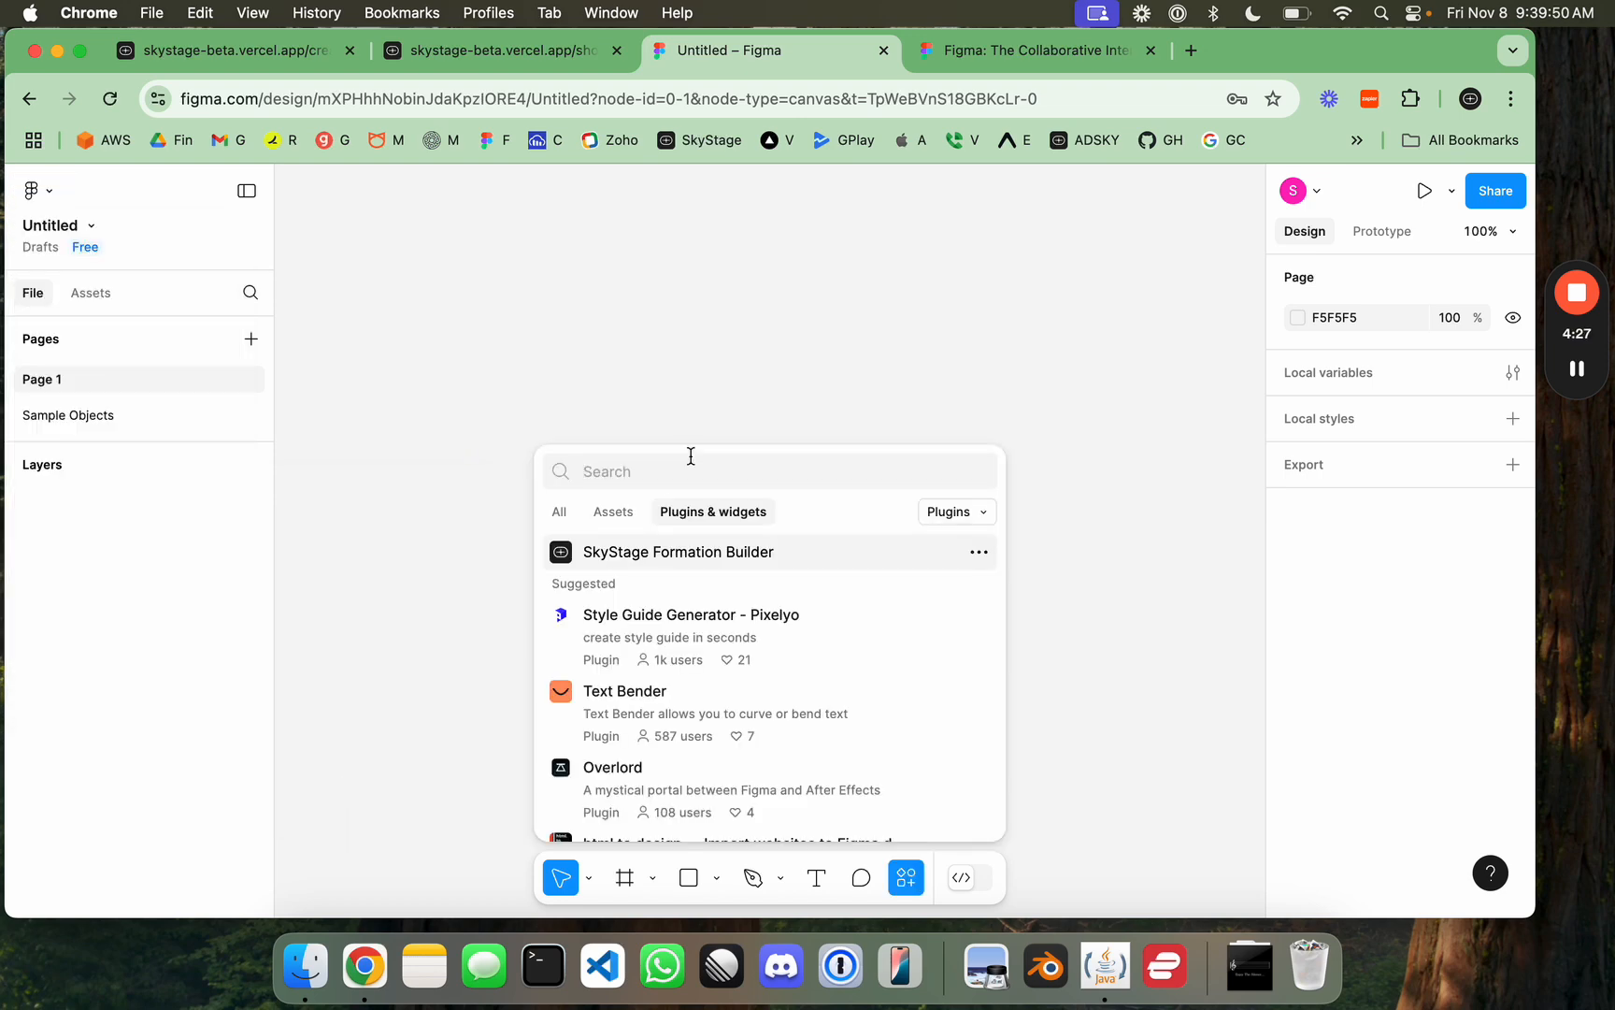
pyautogui.write('skystage')
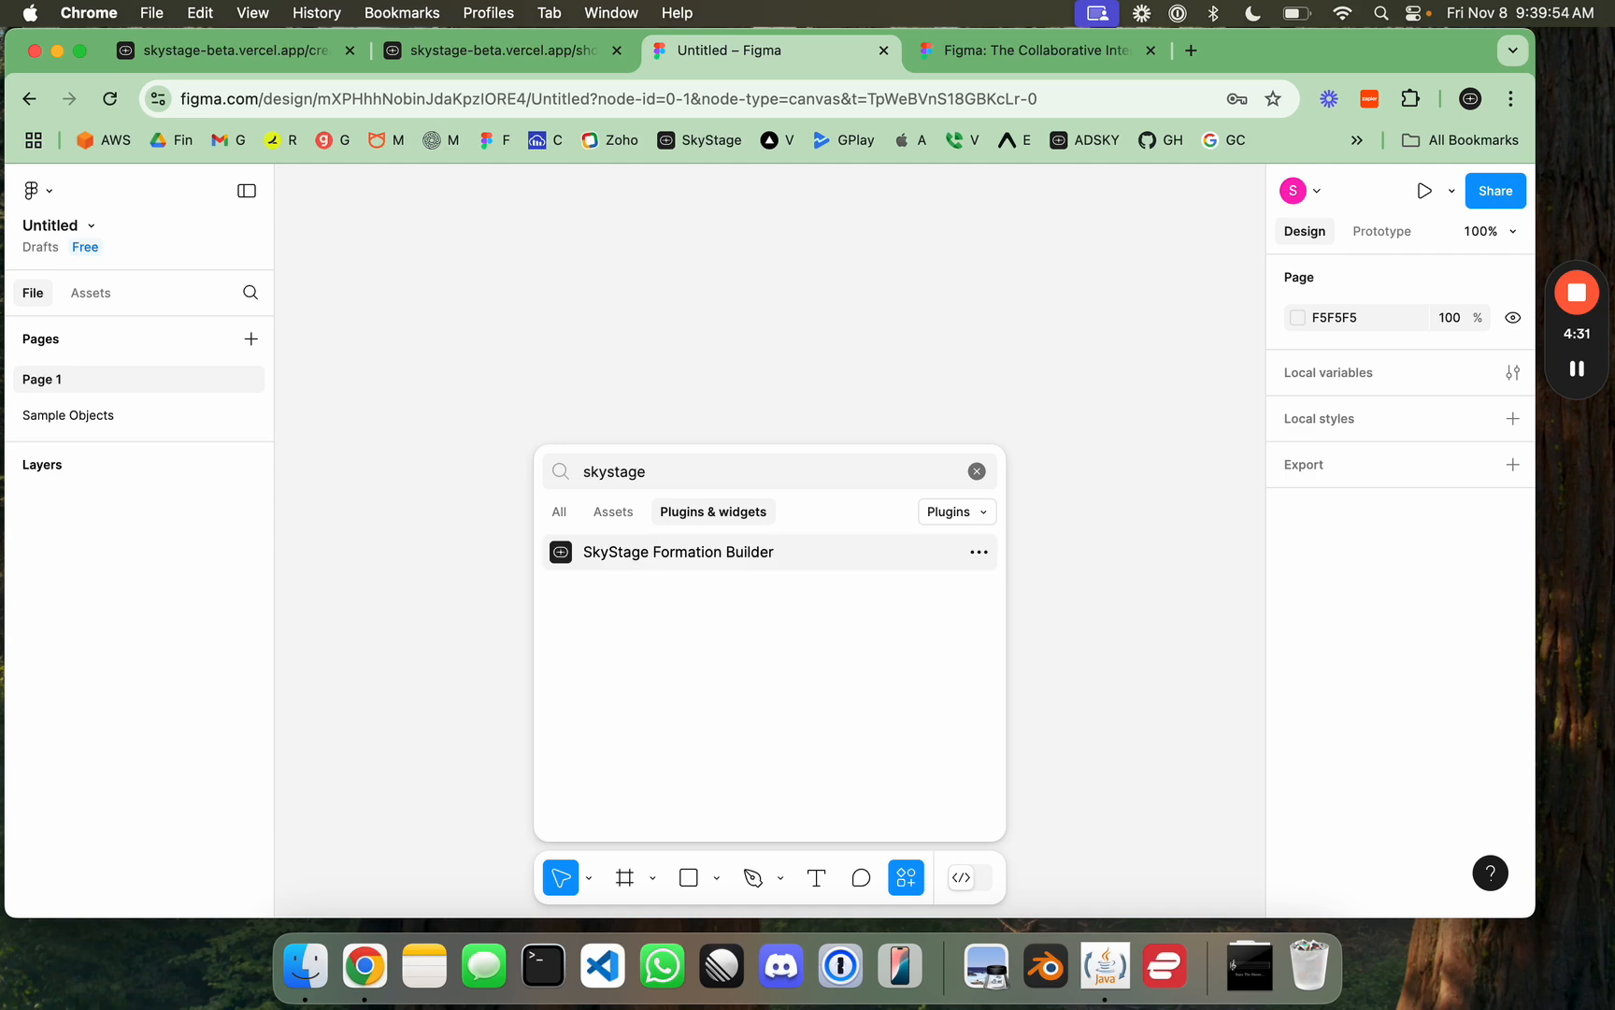
pyautogui.click(635, 556)
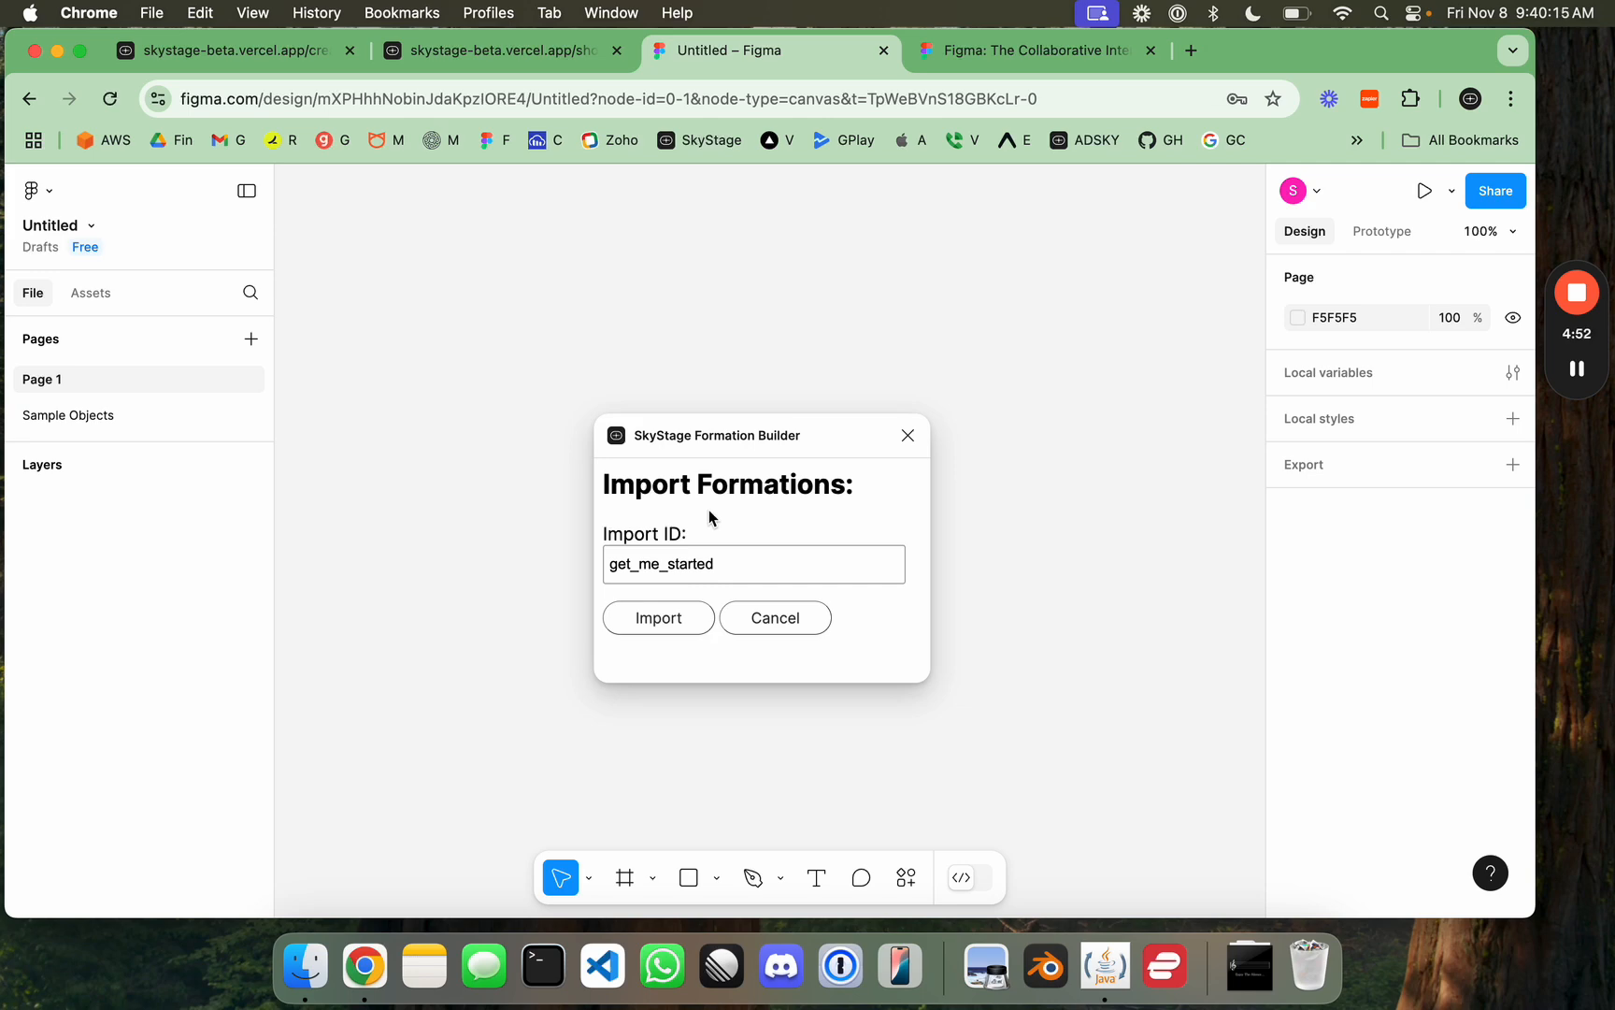
pyautogui.click(681, 628)
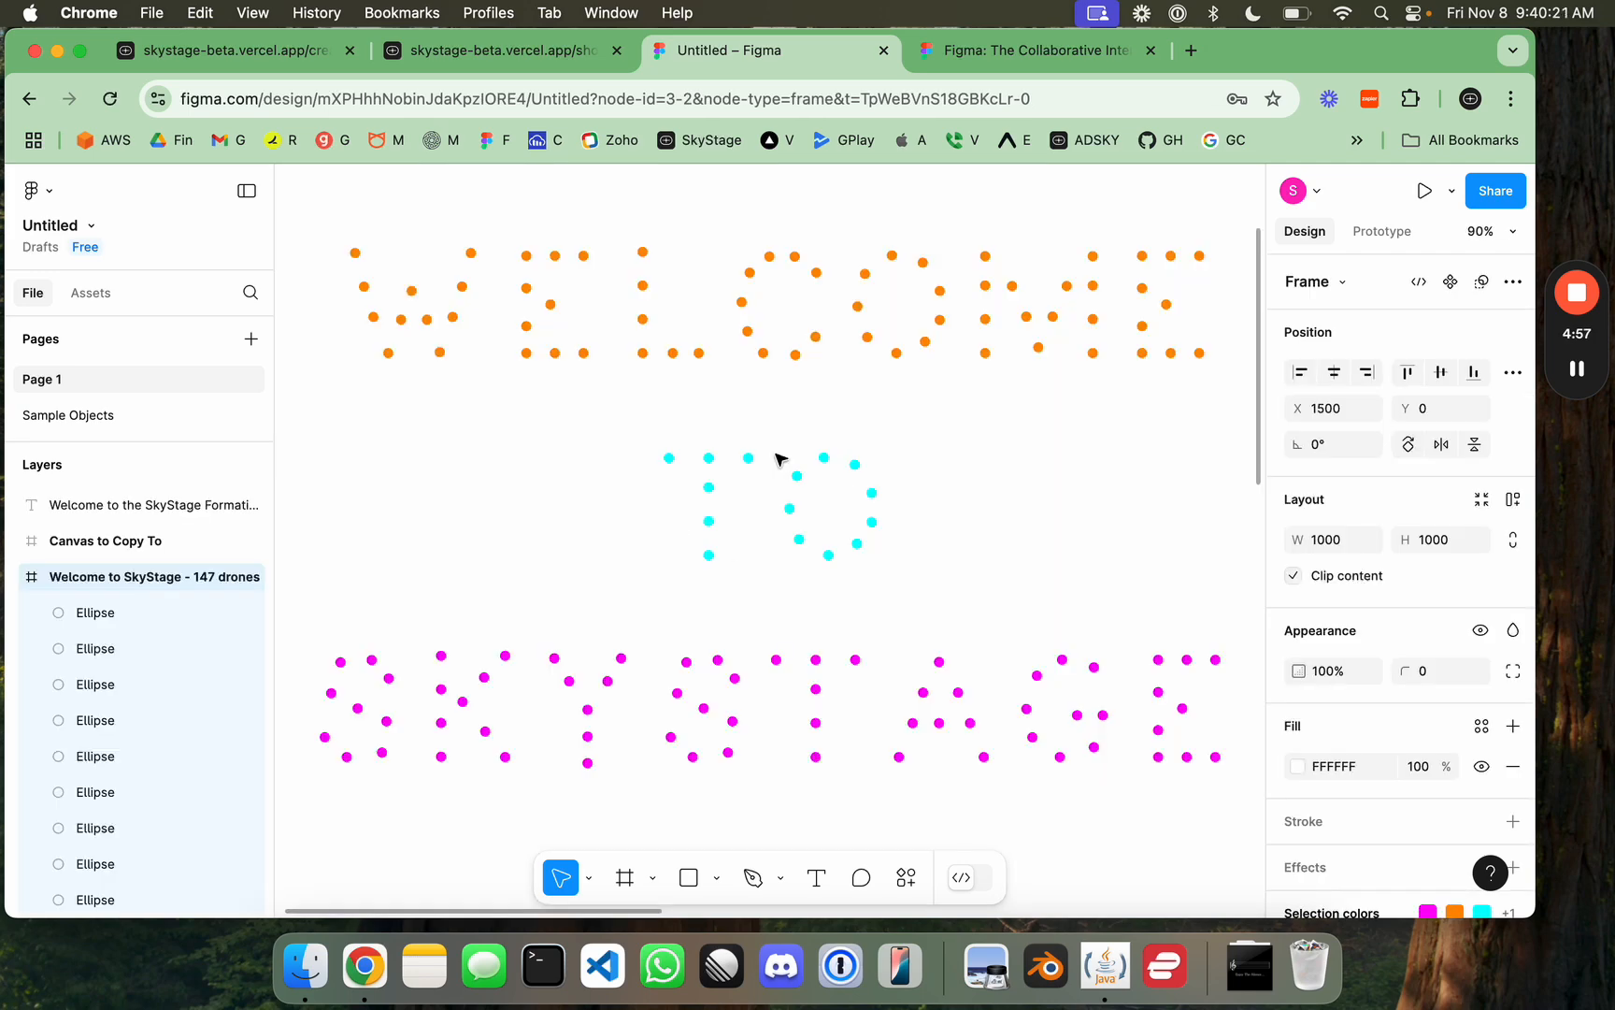
pyautogui.scroll(-5, 781, 458)
pyautogui.click(1027, 349)
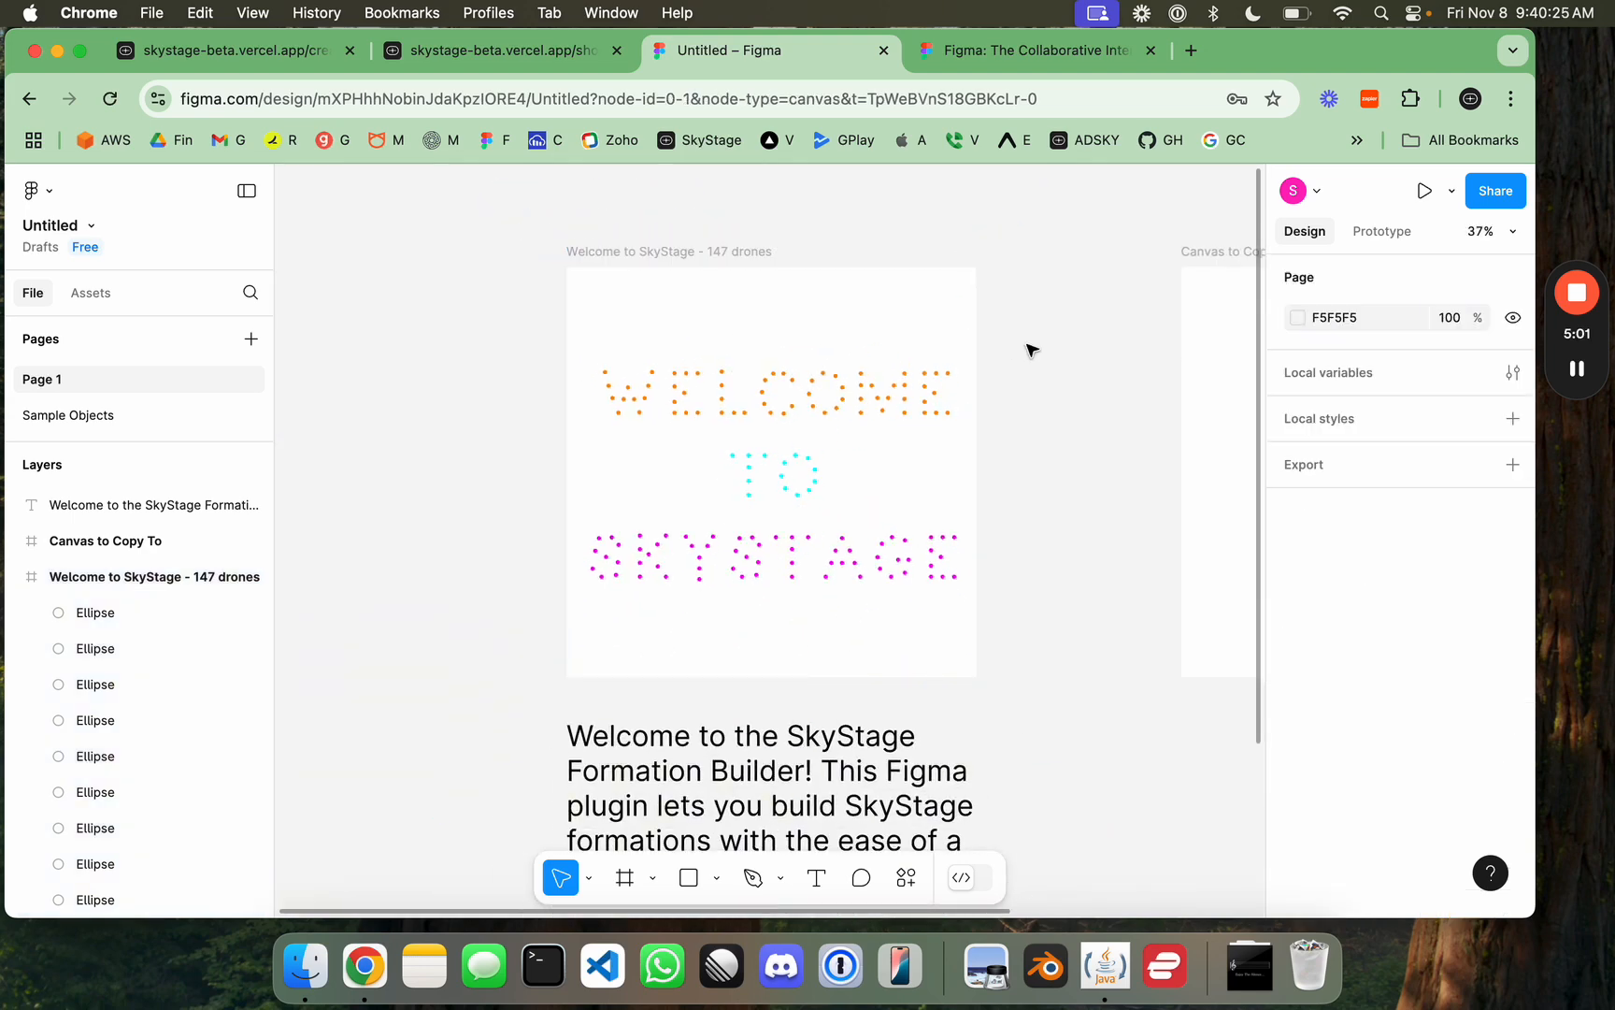
pyautogui.moveTo(588, 335); pyautogui.dragTo(996, 447)
pyautogui.click(587, 464)
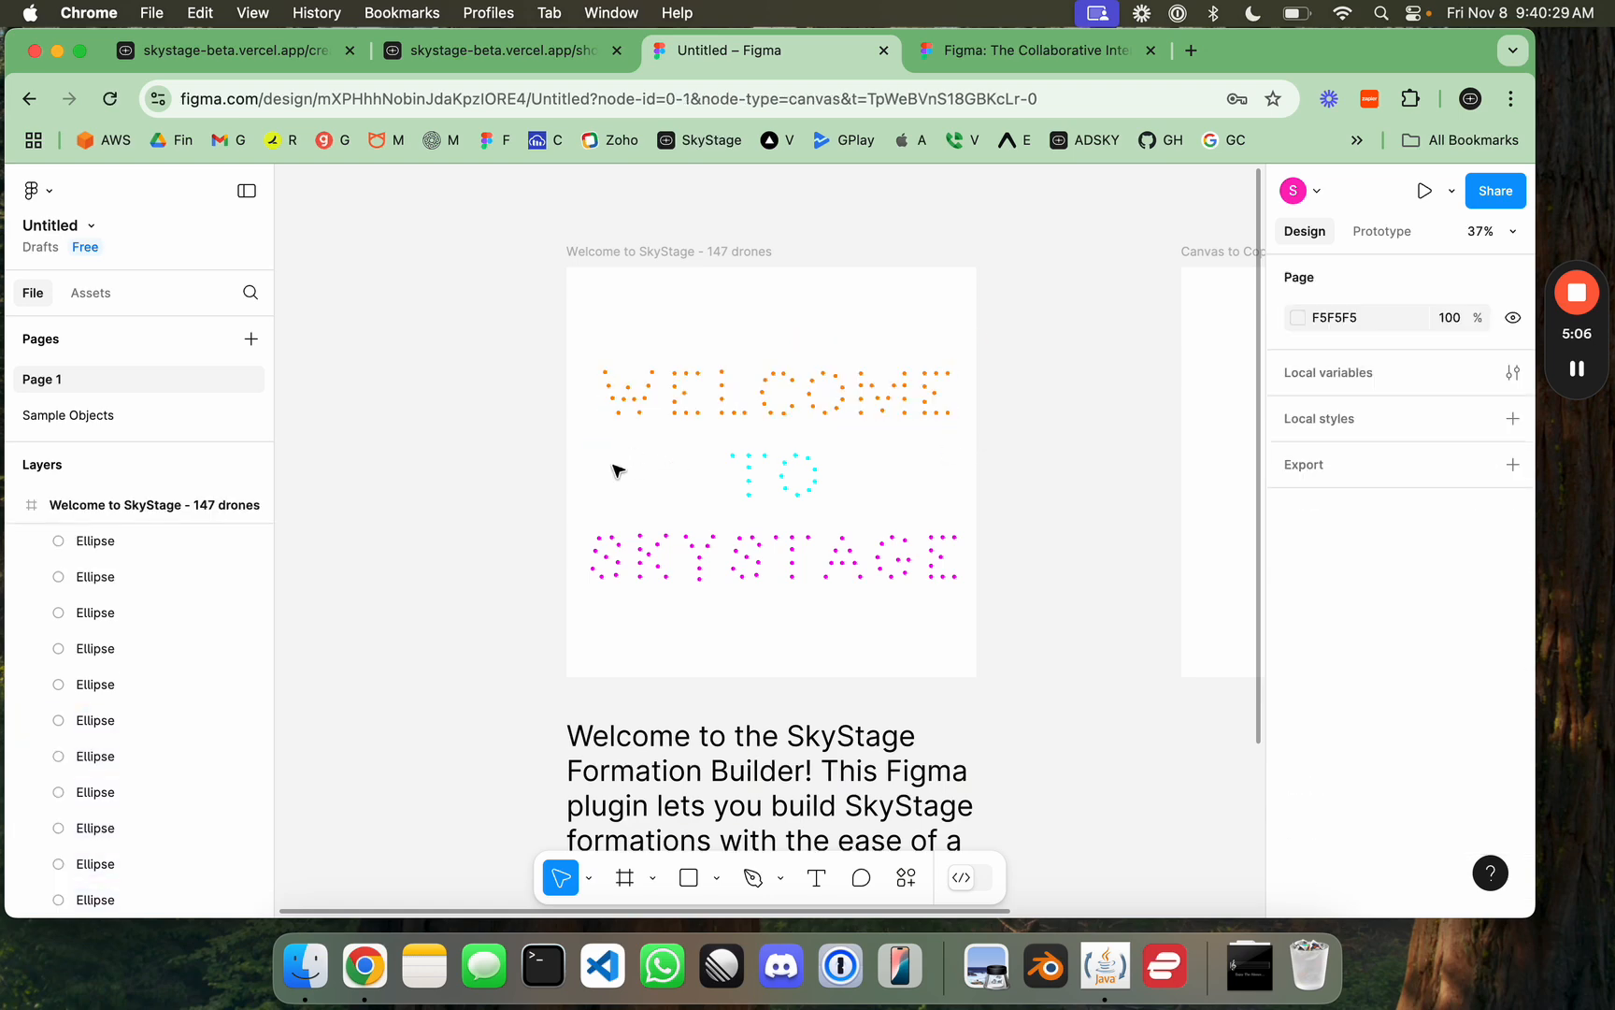
pyautogui.scroll(-3, 617, 469)
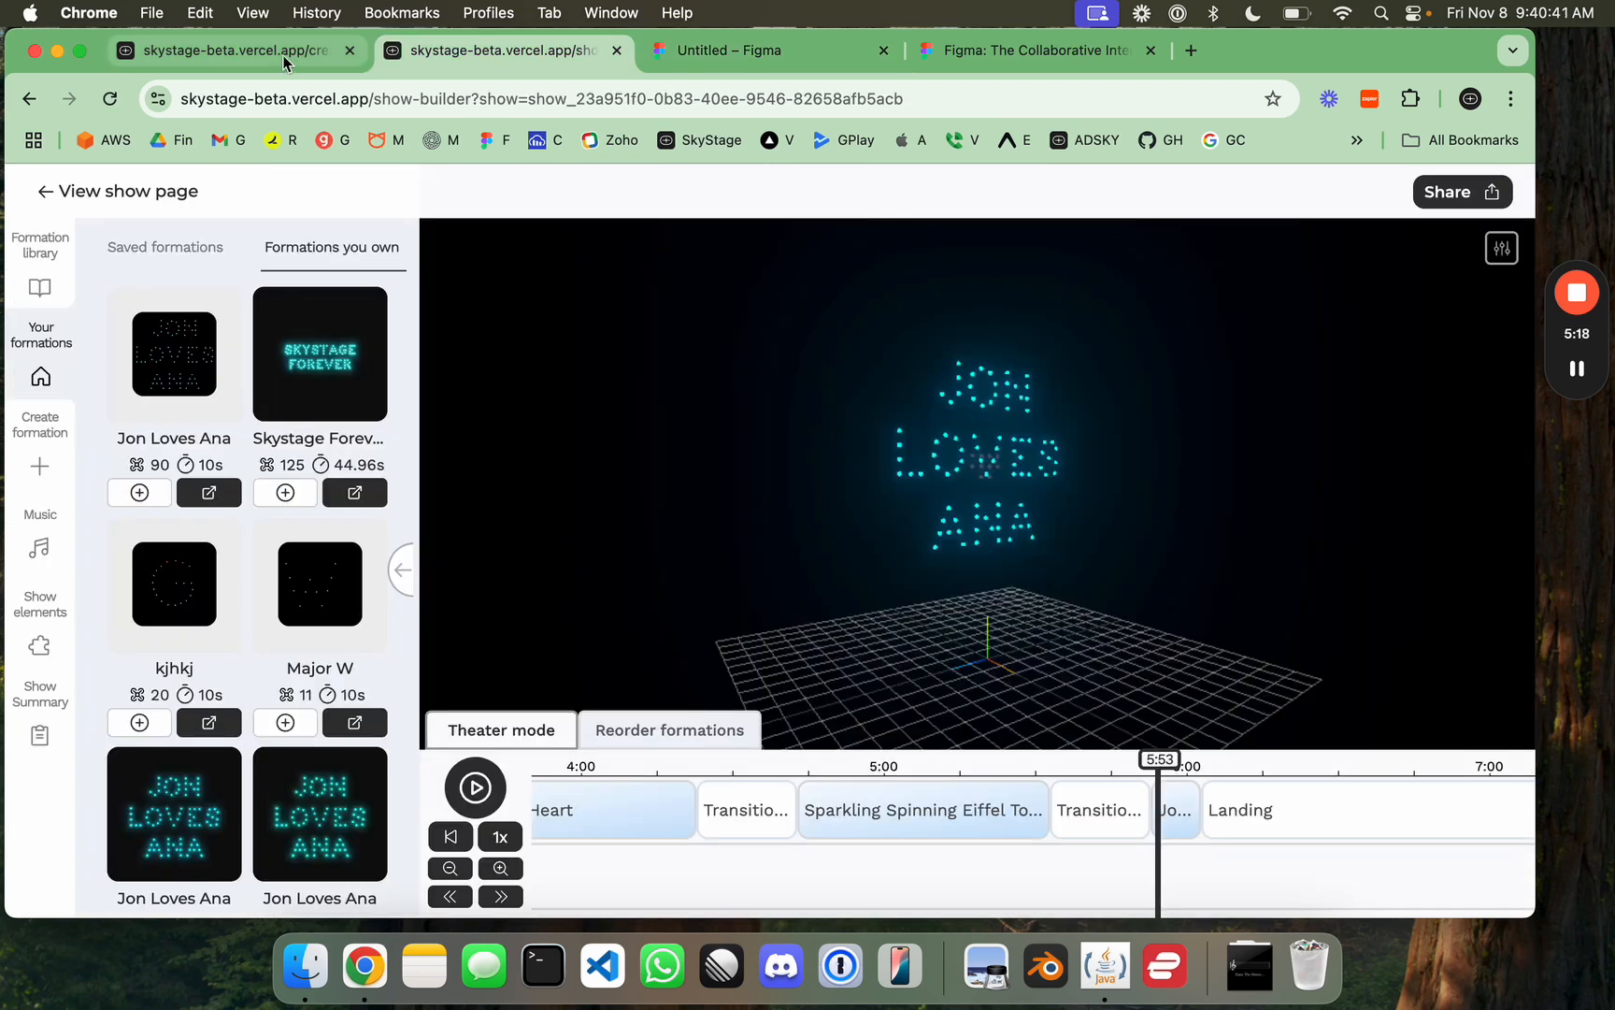
# Step: Return to the SkyStage show builder and open the Create Using Figma option for a new formation
pyautogui.click(40, 466)
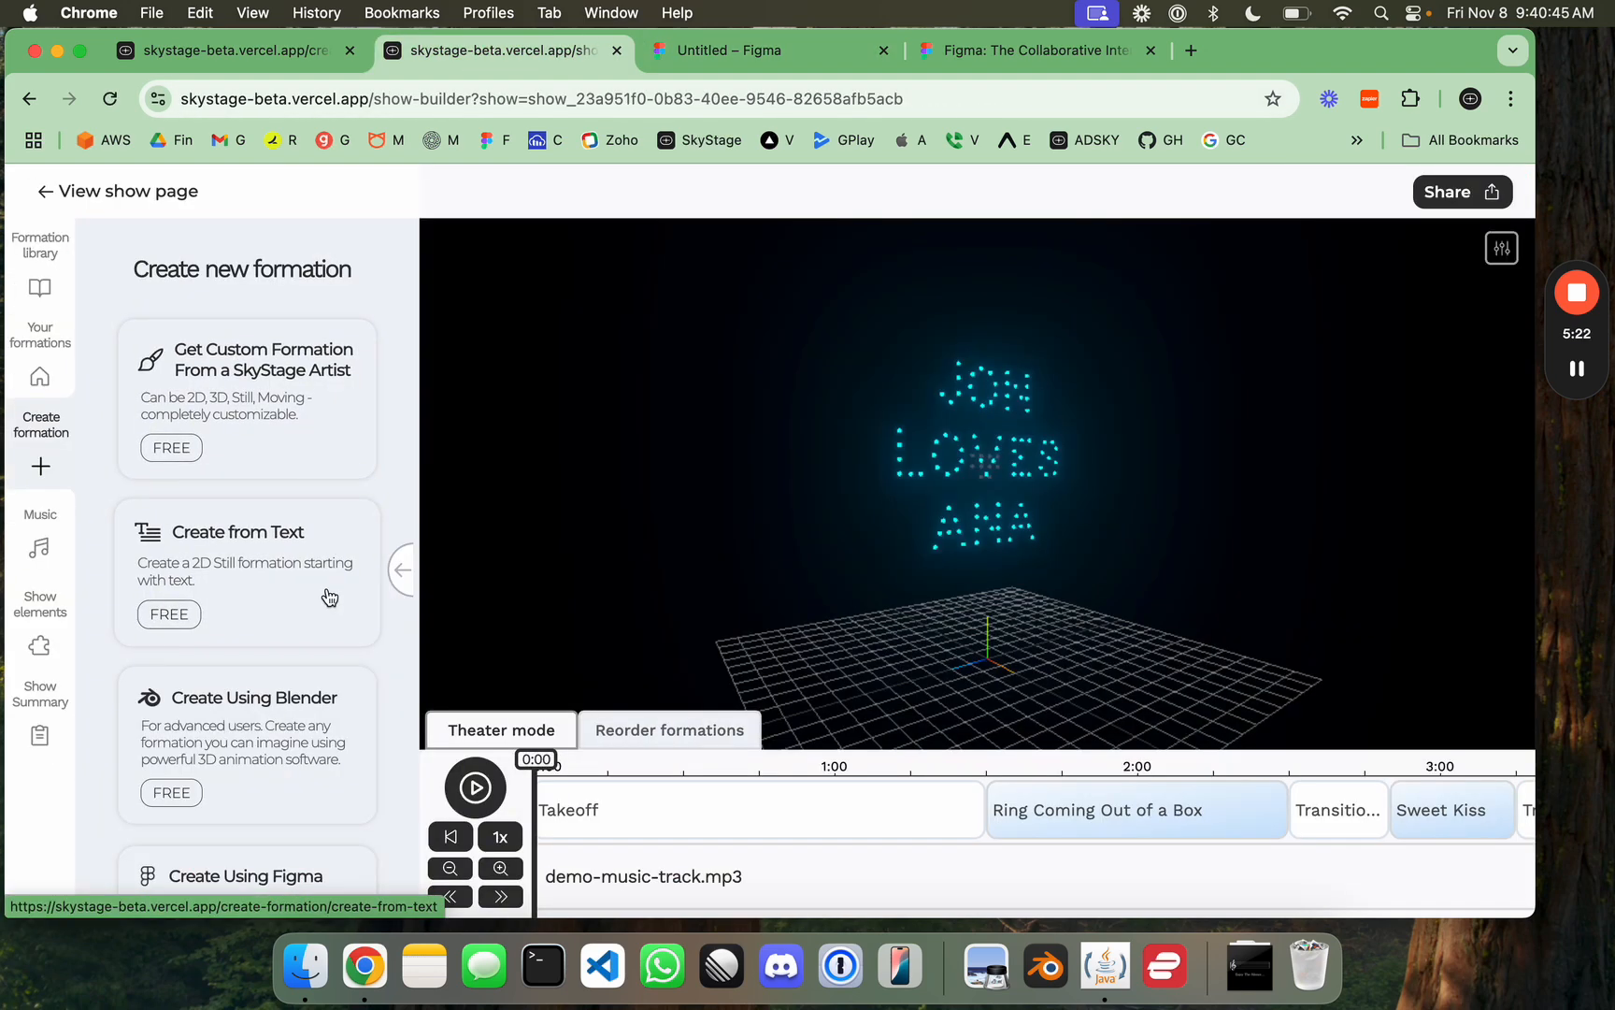
pyautogui.scroll(-3, 329, 596)
pyautogui.click(299, 729)
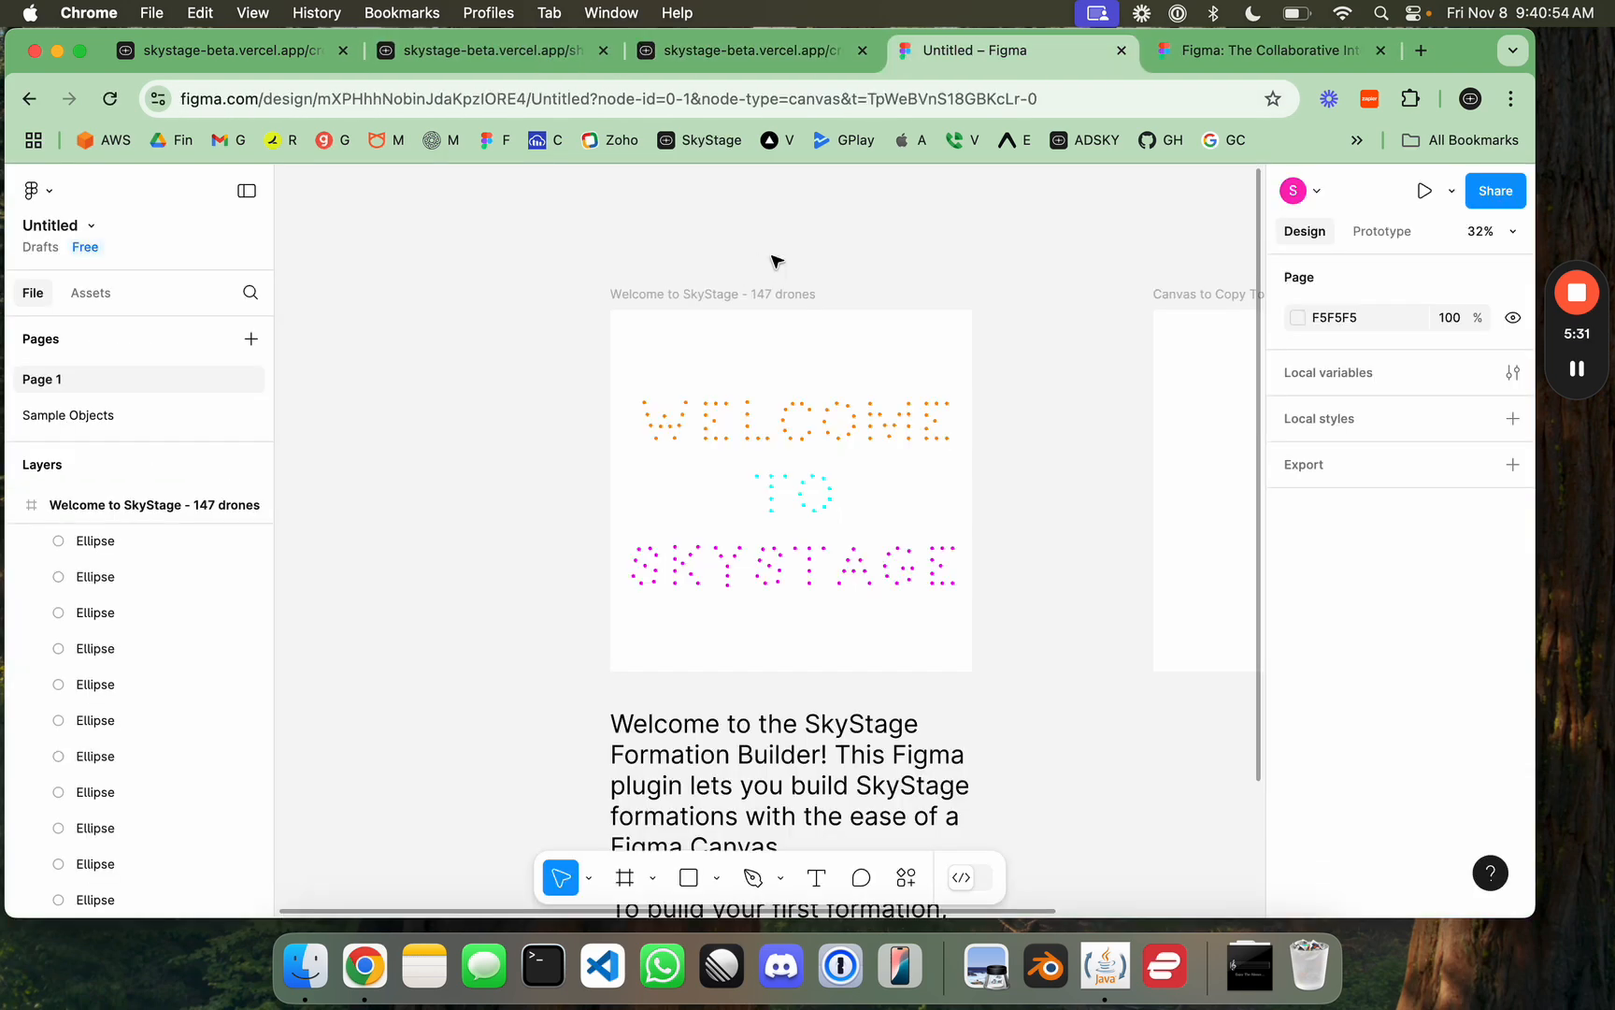
# Step: In the Figma file, copy the Welcome to SkyStage frame as CSS code for all layers
pyautogui.click(740, 295)
pyautogui.rightClick(740, 296)
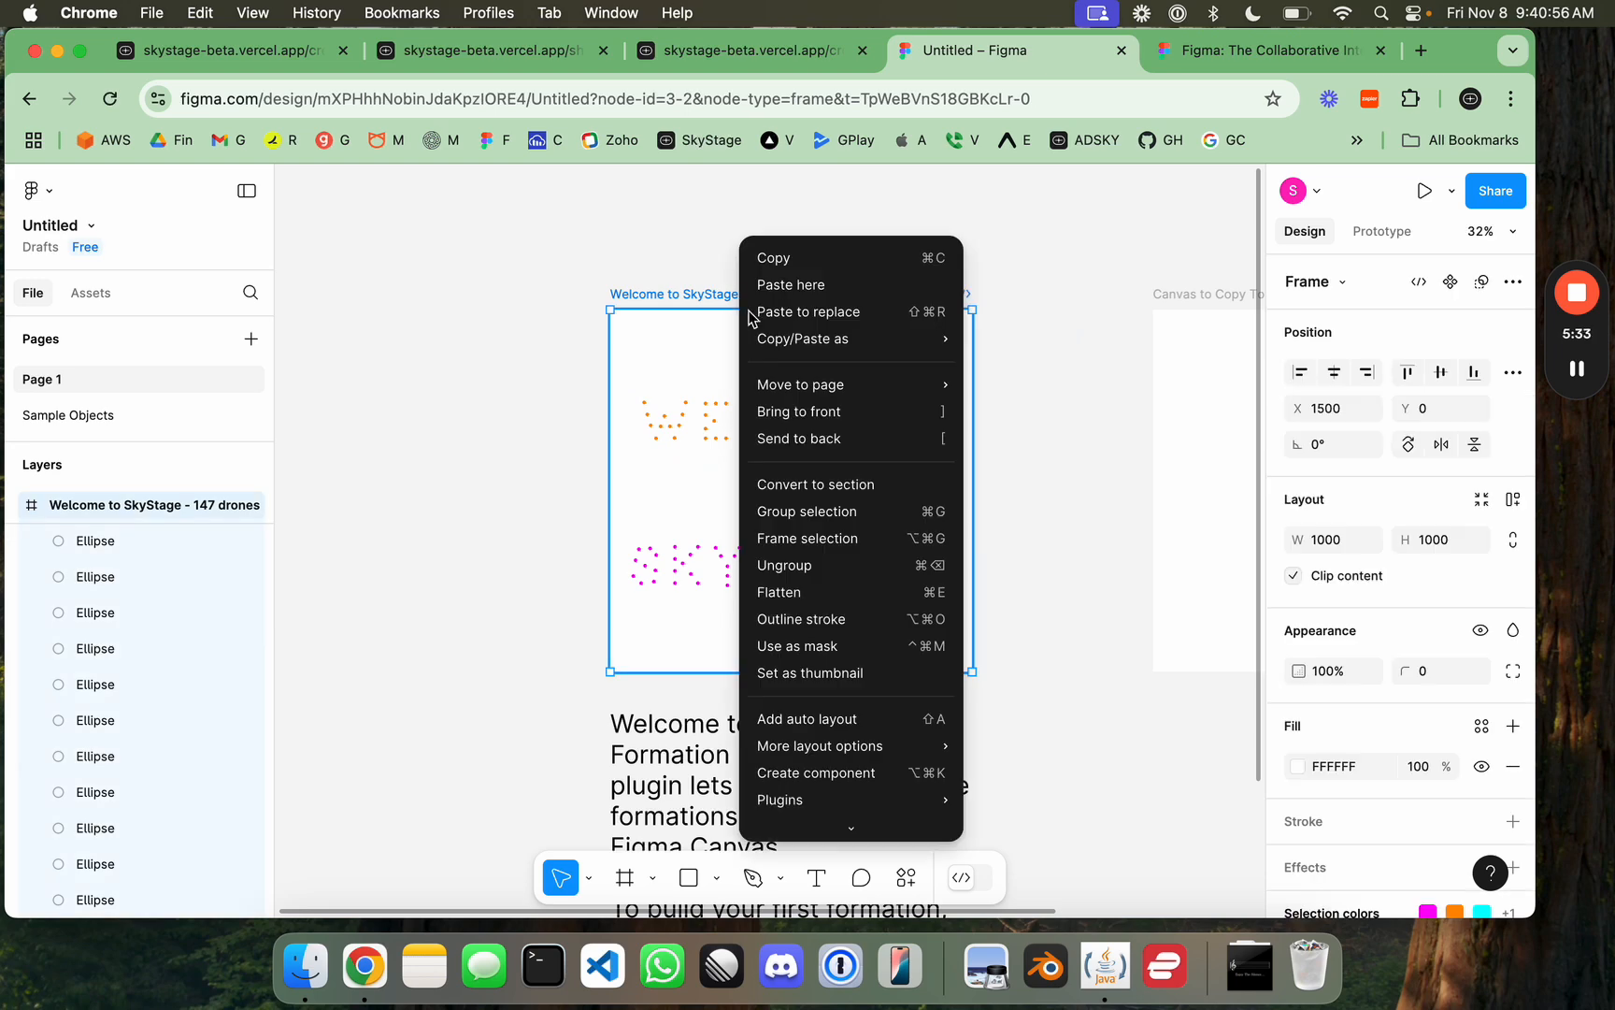
pyautogui.moveTo(797, 342)
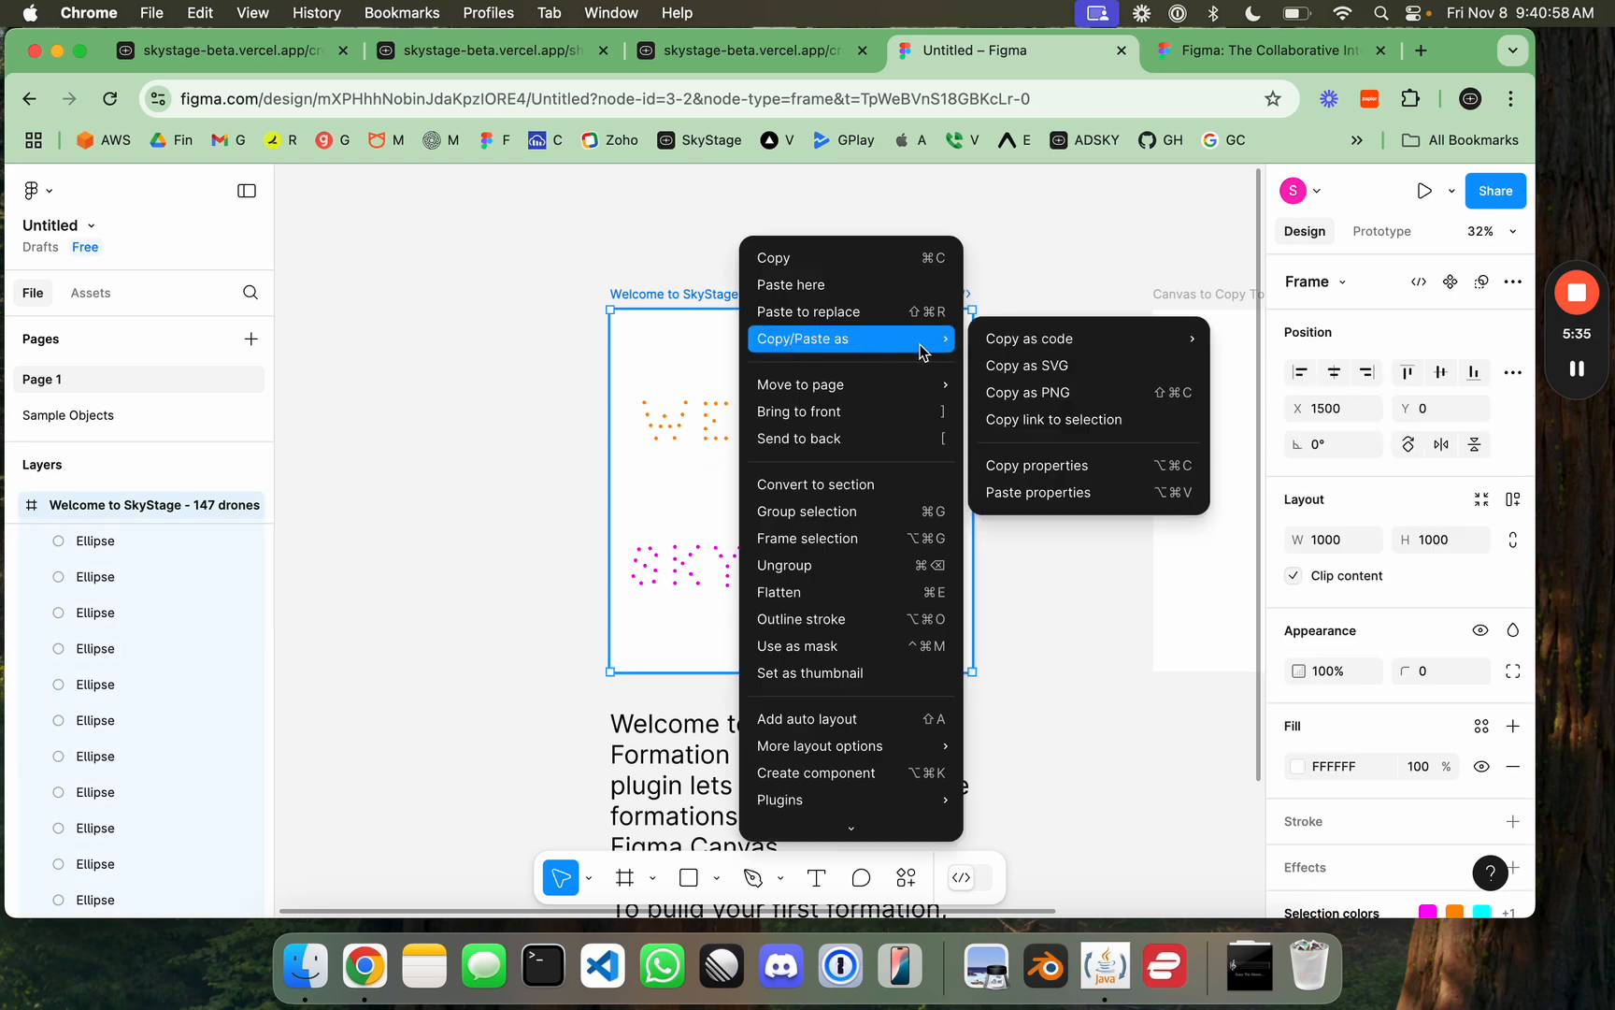
pyautogui.moveTo(1075, 348)
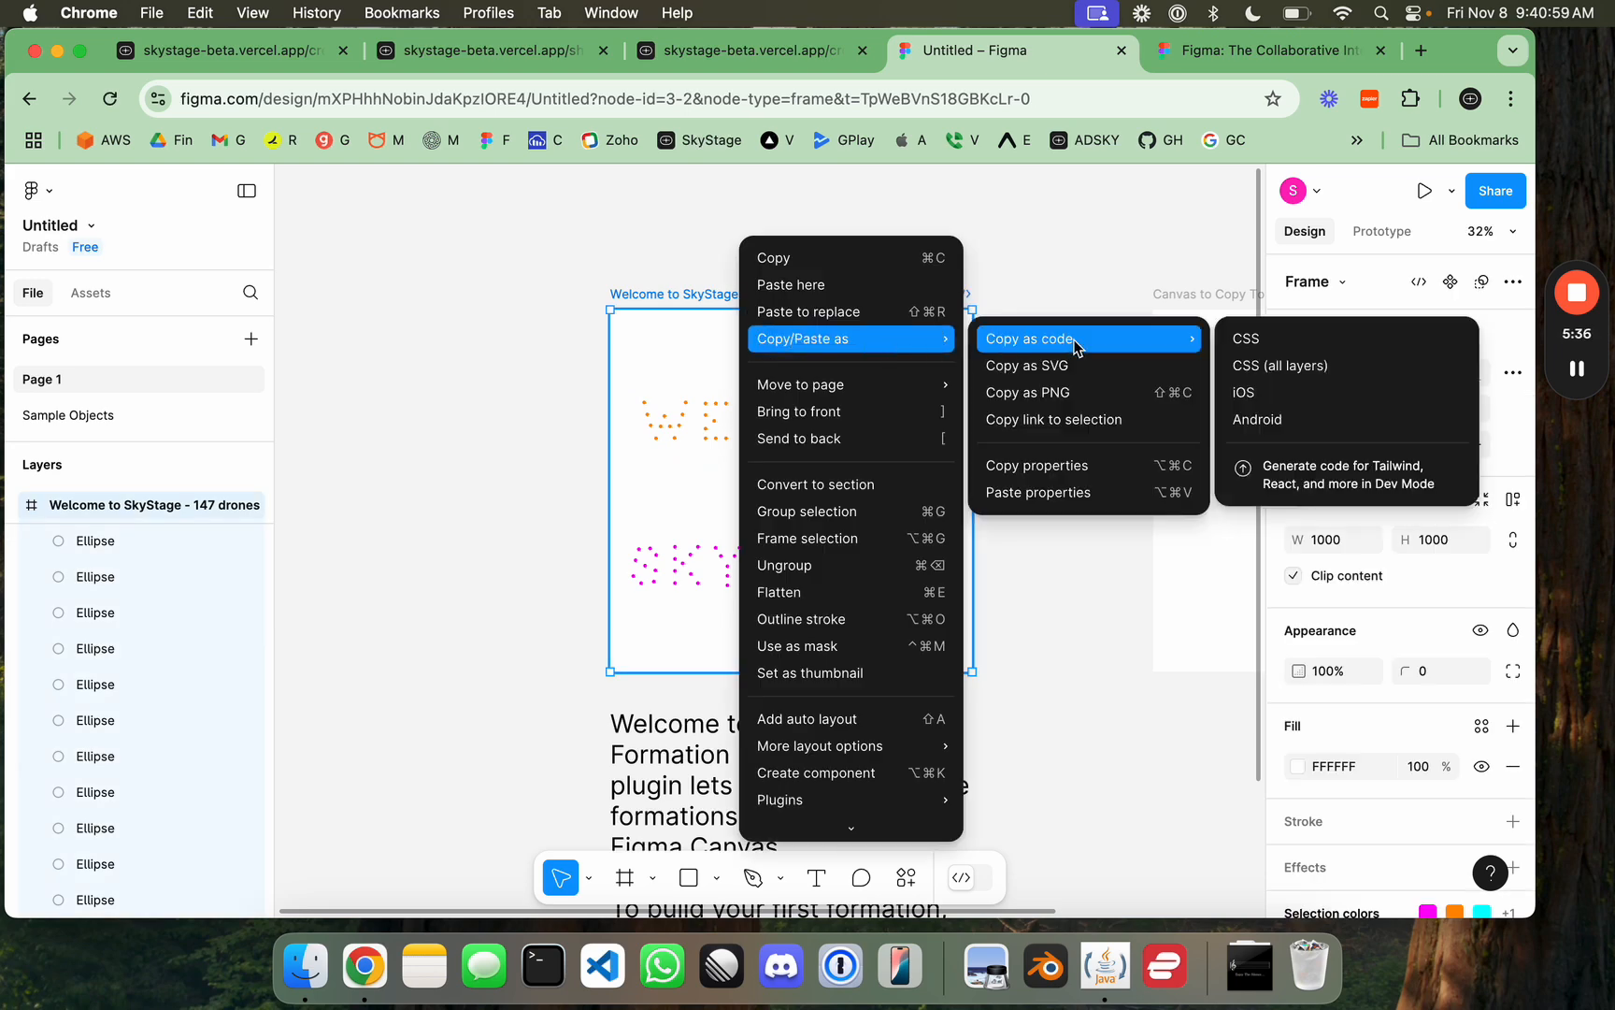
pyautogui.click(1267, 371)
# Step: Switch to SkyStage's Create Using Figma page and paste the copied CSS as the formation's Figma code
pyautogui.click(708, 67)
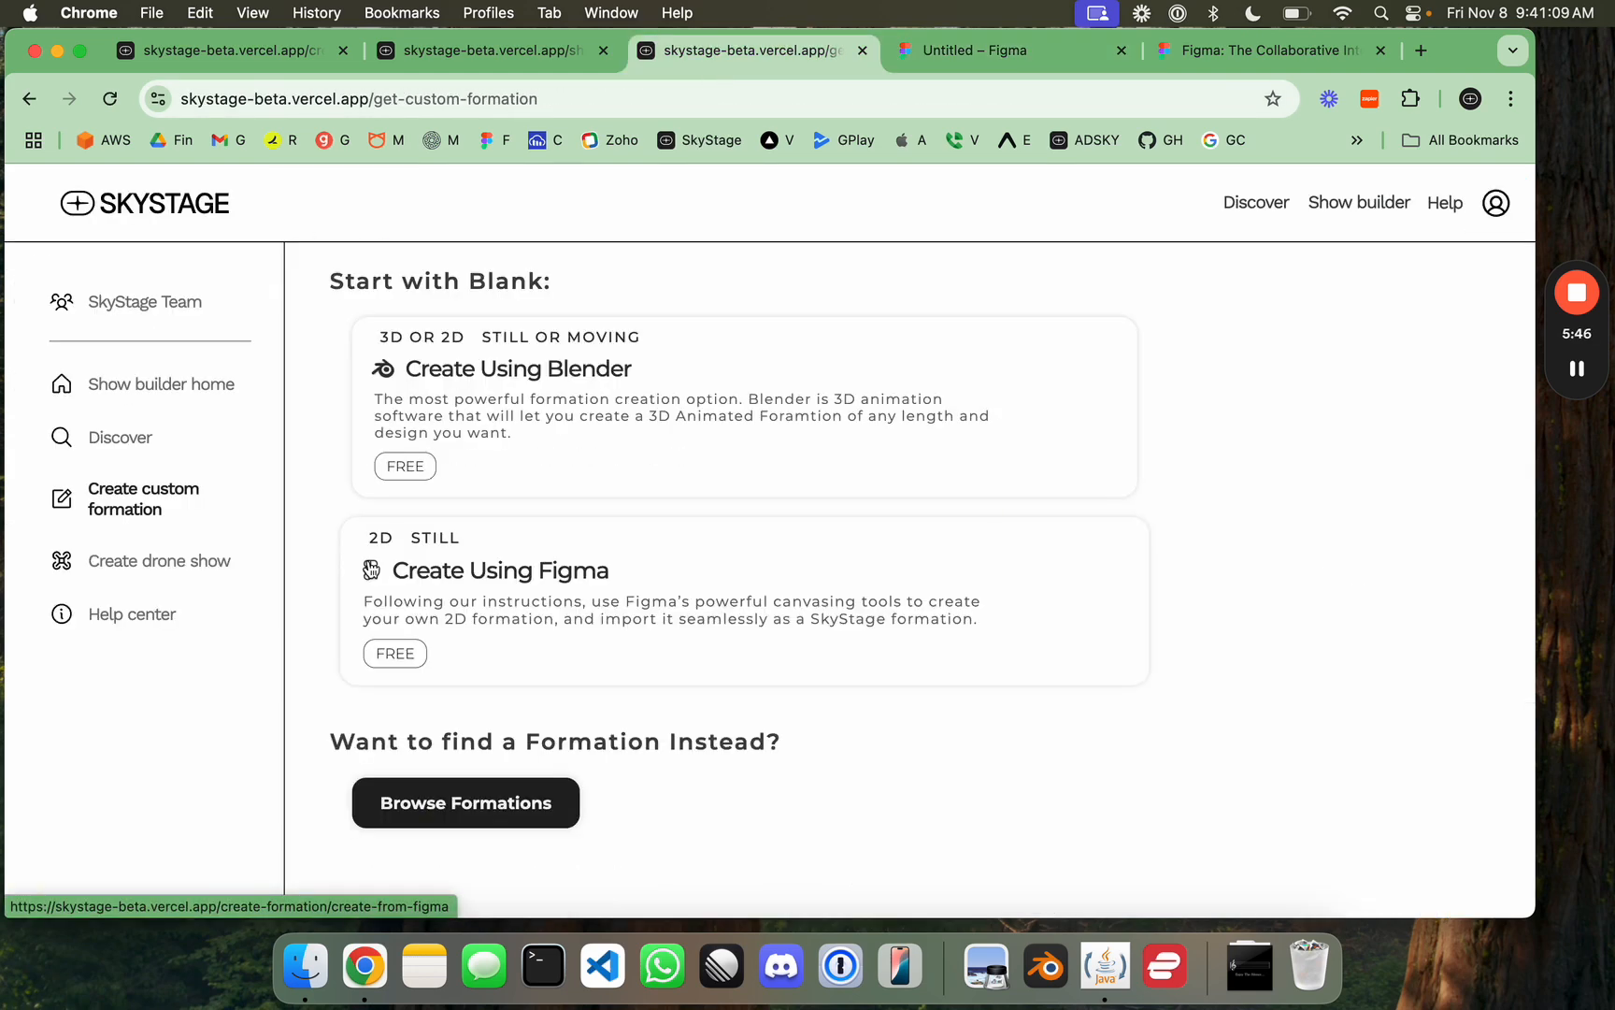
pyautogui.click(472, 603)
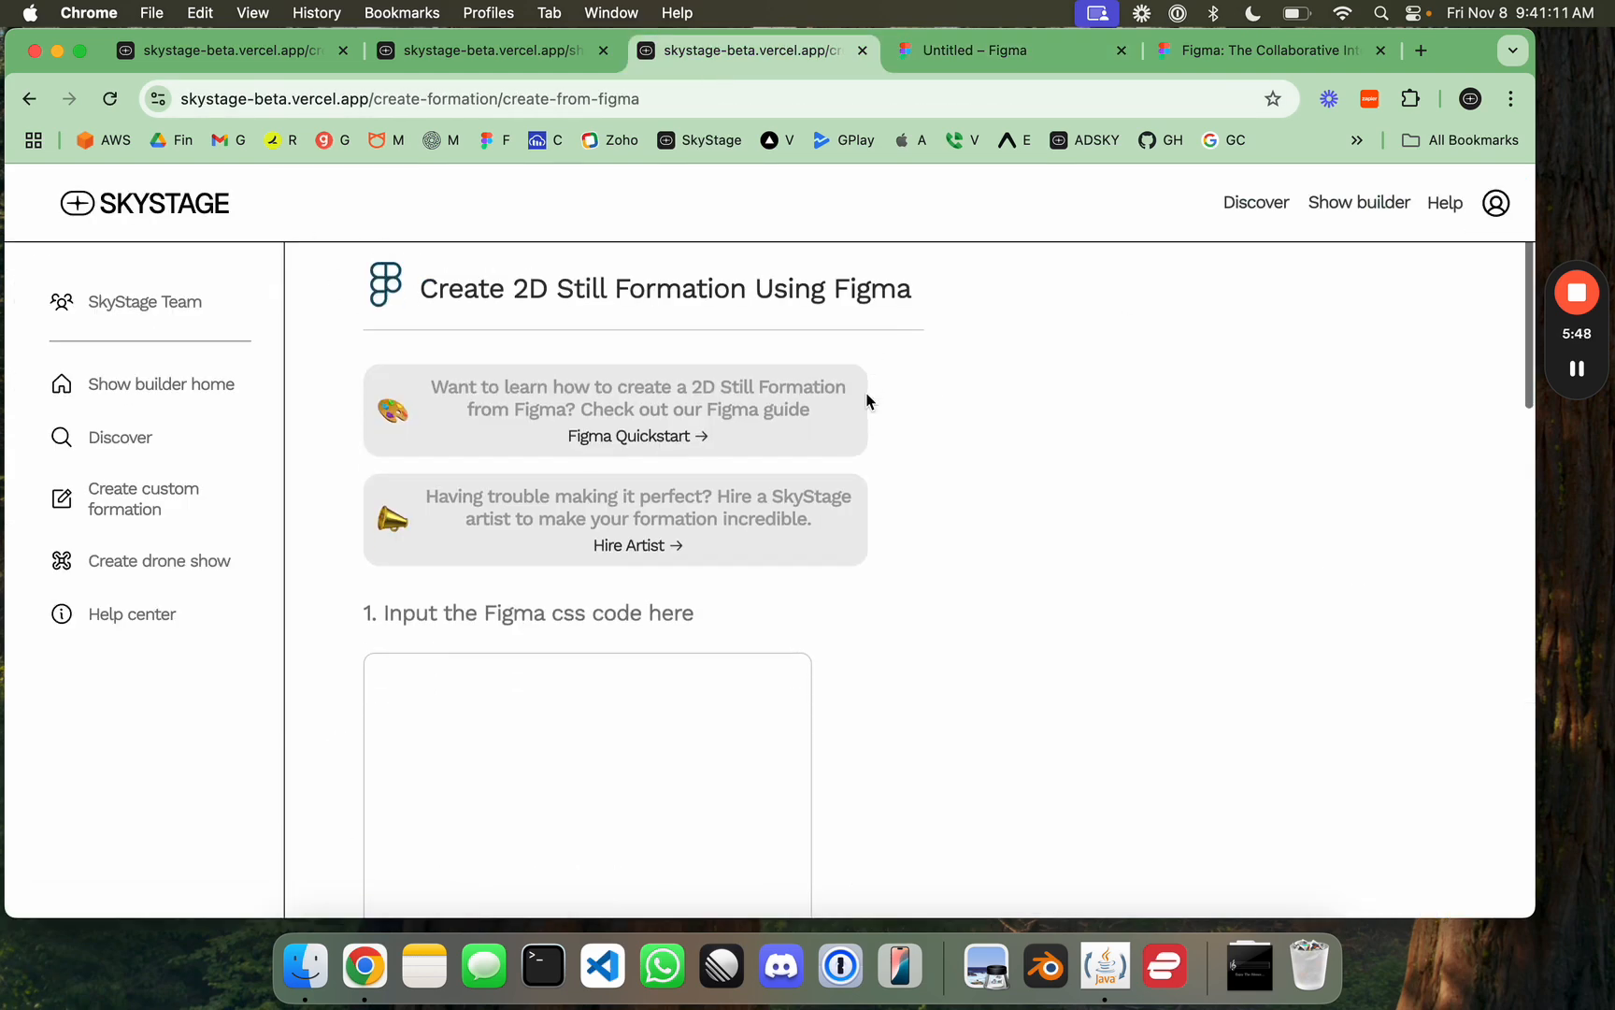
pyautogui.scroll(-3, 868, 400)
pyautogui.click(674, 476)
pyautogui.press('super+v')
pyautogui.click(951, 316)
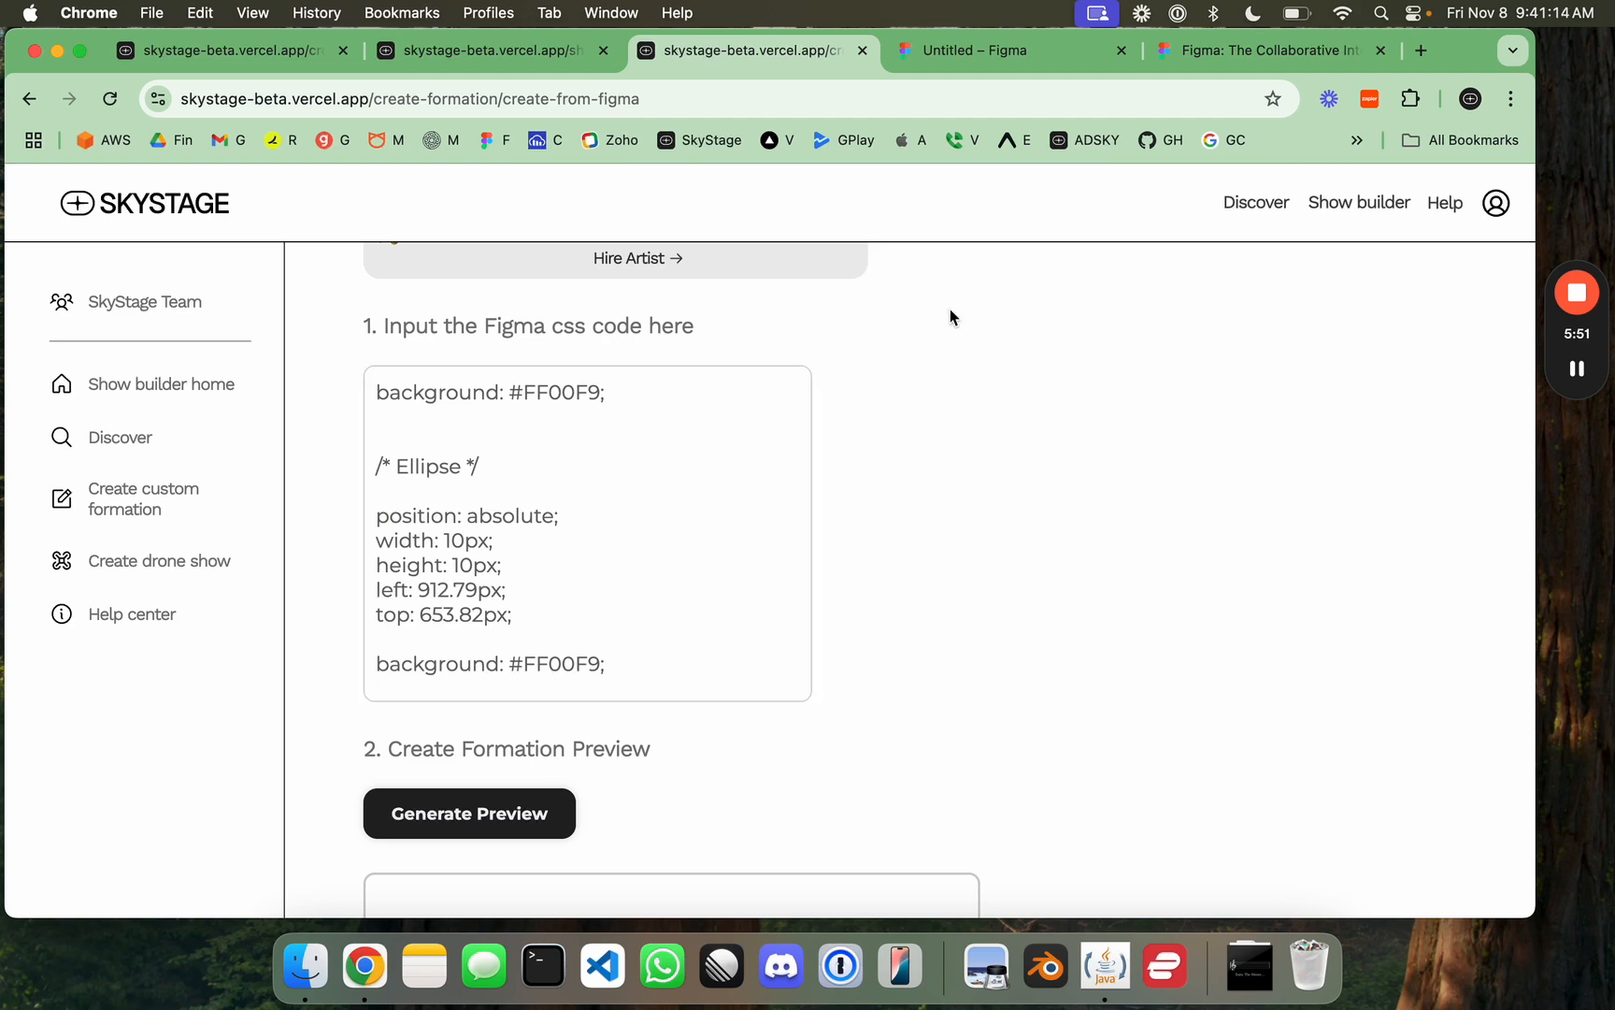
# Step: Generate the formation preview from the pasted Figma code and review the WELCOME TO SKYSTAGE result
pyautogui.scroll(-3, 895, 581)
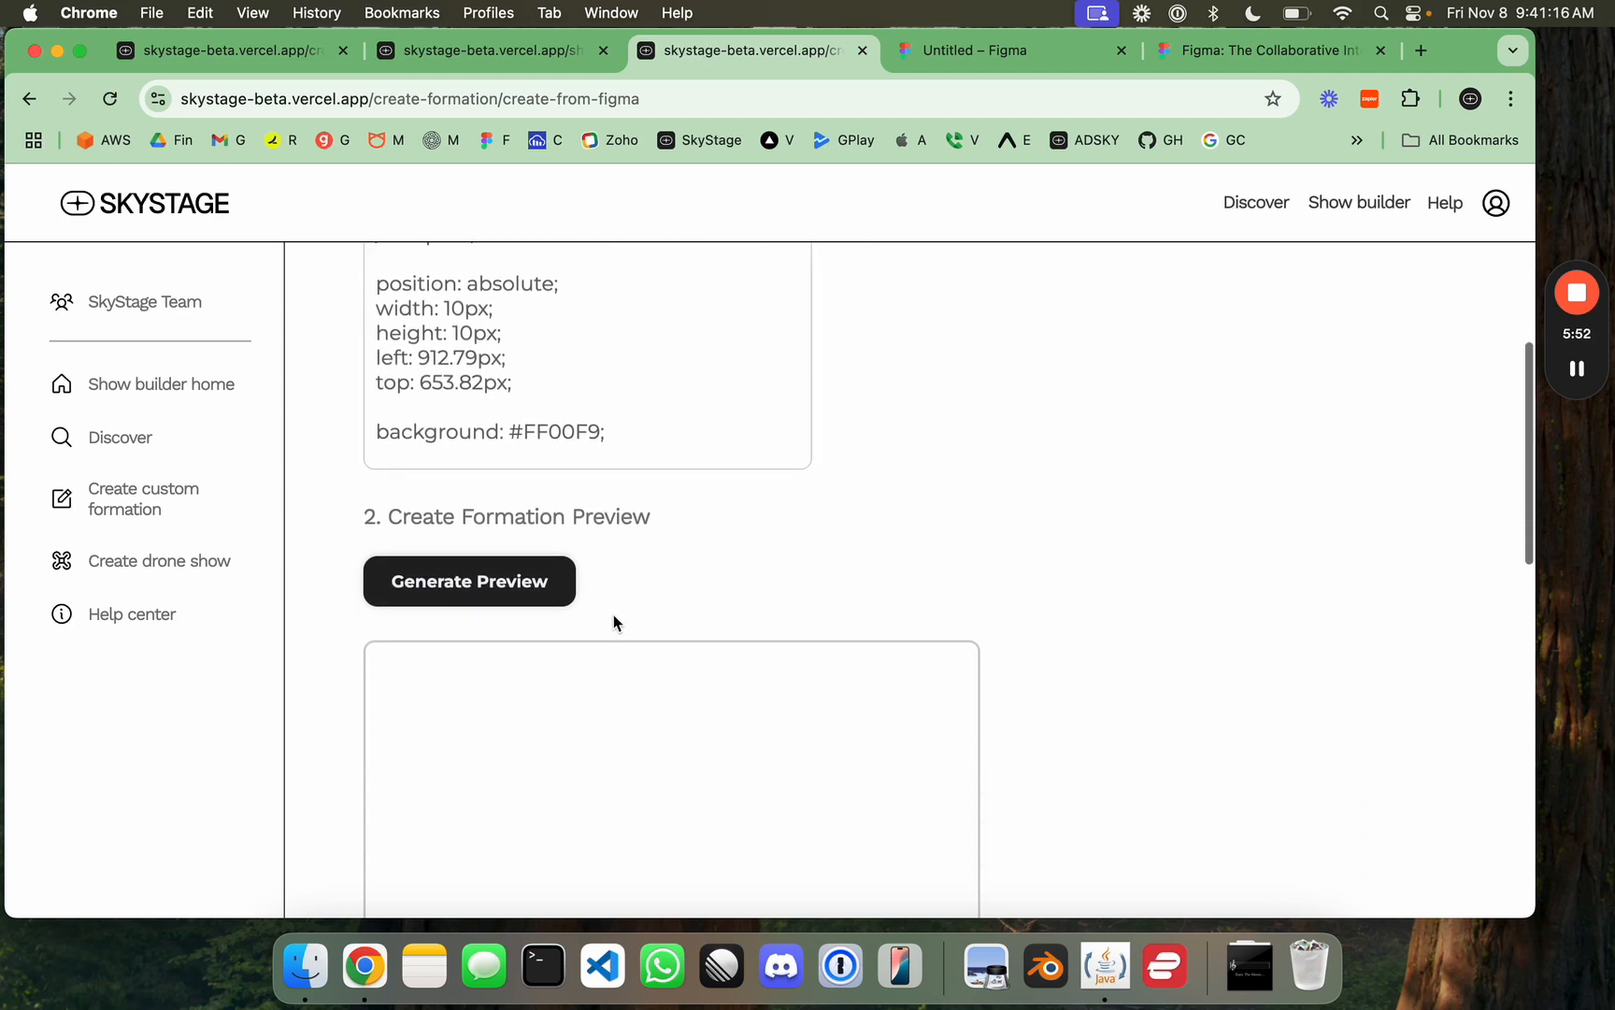
pyautogui.click(501, 580)
pyautogui.scroll(-5, 1165, 476)
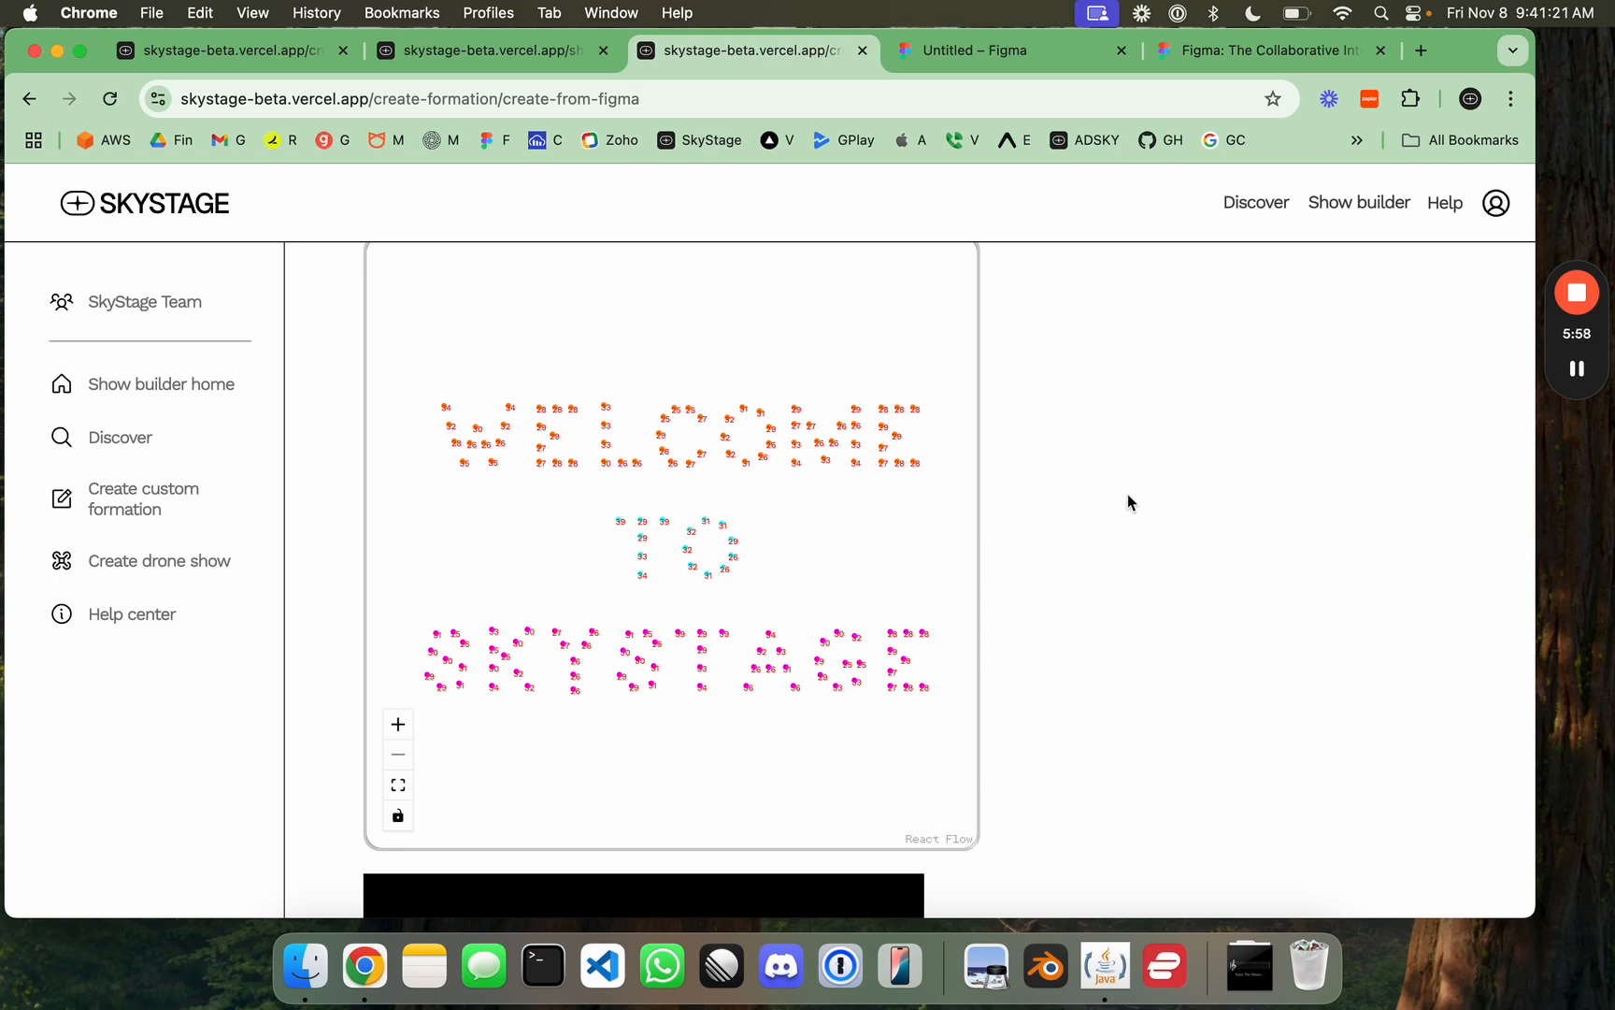
pyautogui.scroll(-5, 1139, 446)
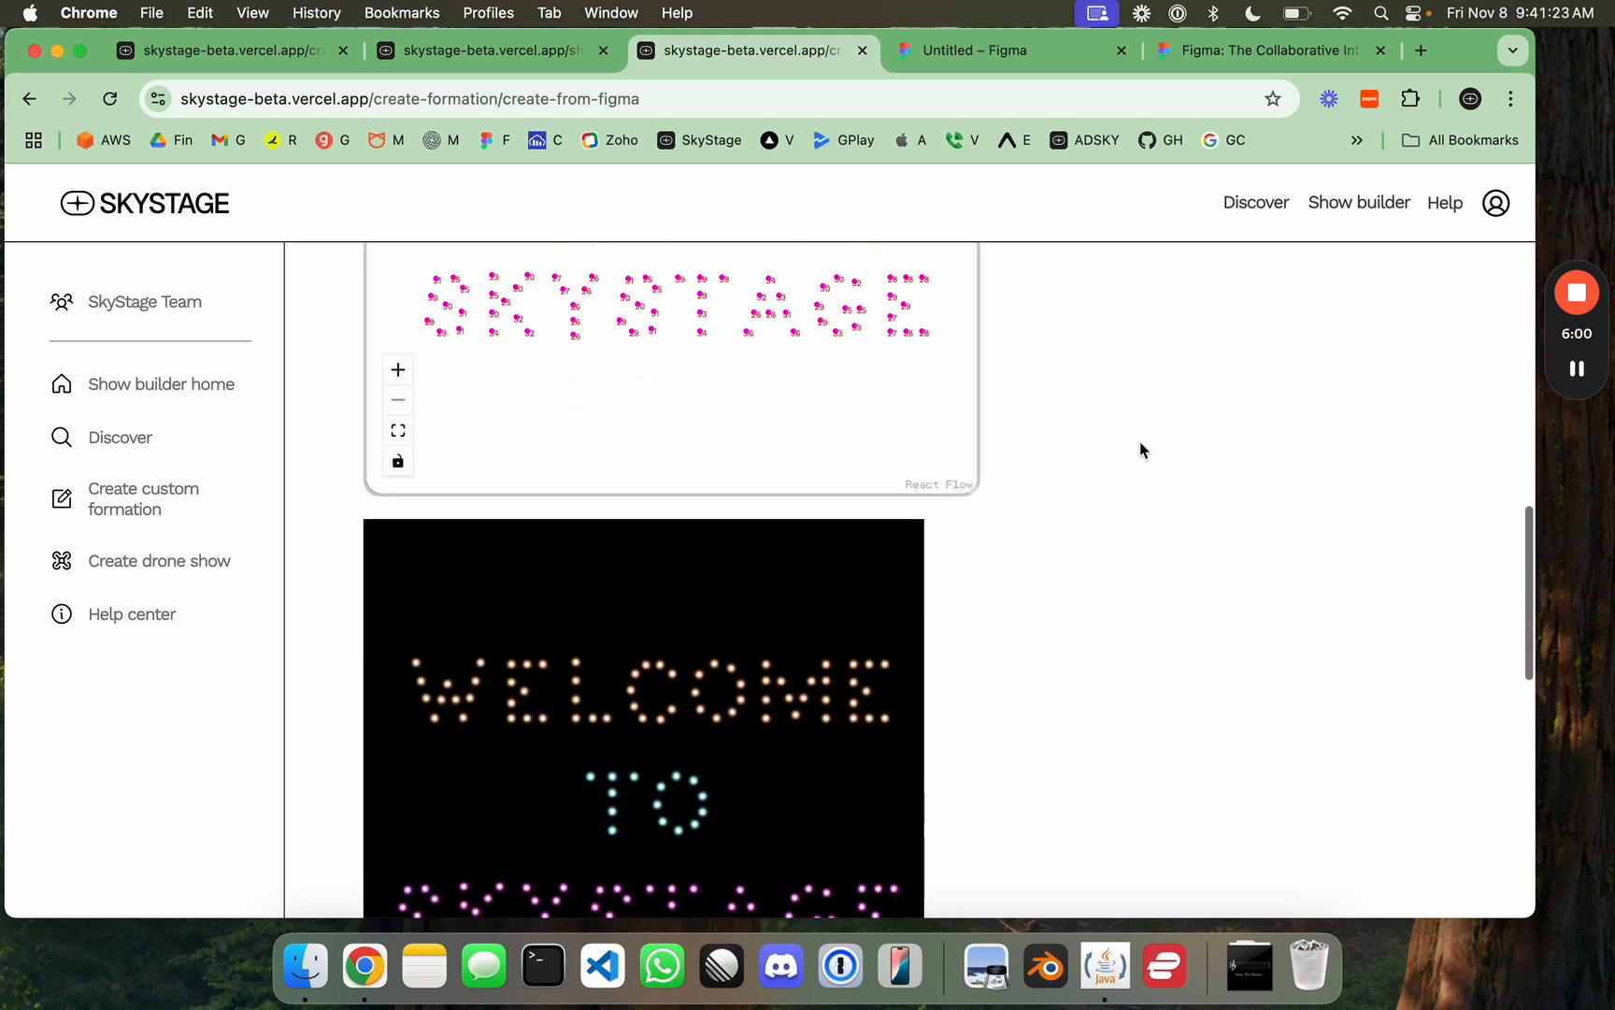
pyautogui.scroll(-2, 1108, 516)
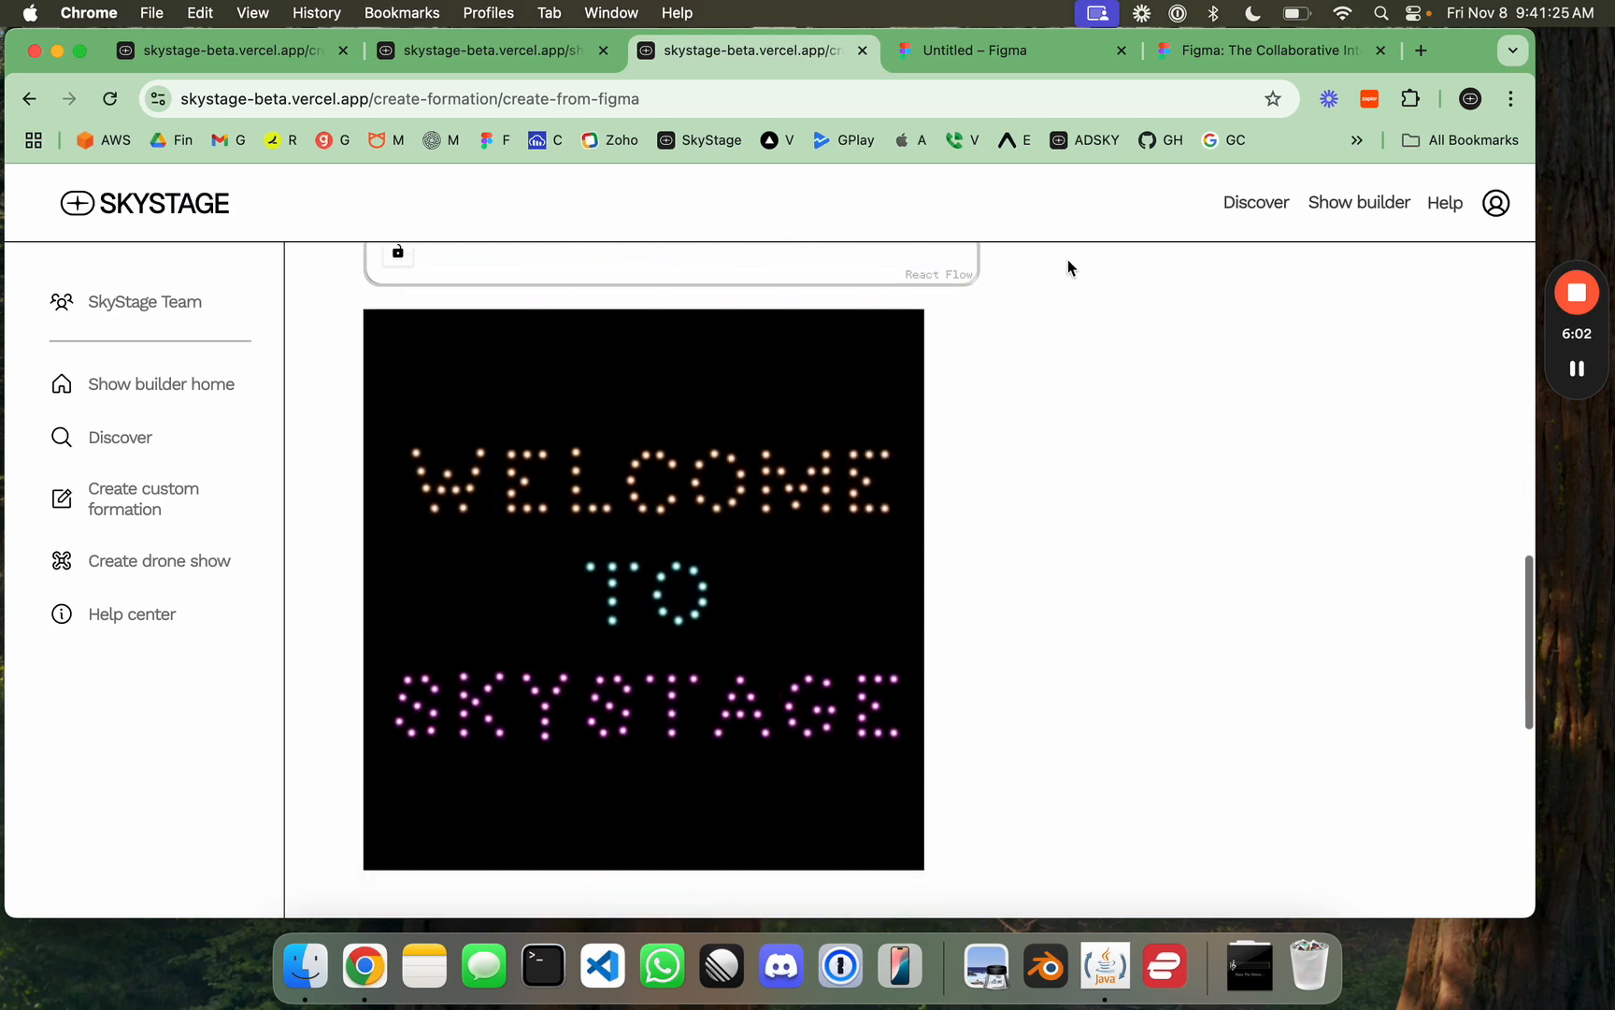
# Step: Switch to the Figma file and move the letters W, L and C of WELCOME above the rest of the word
pyautogui.click(980, 63)
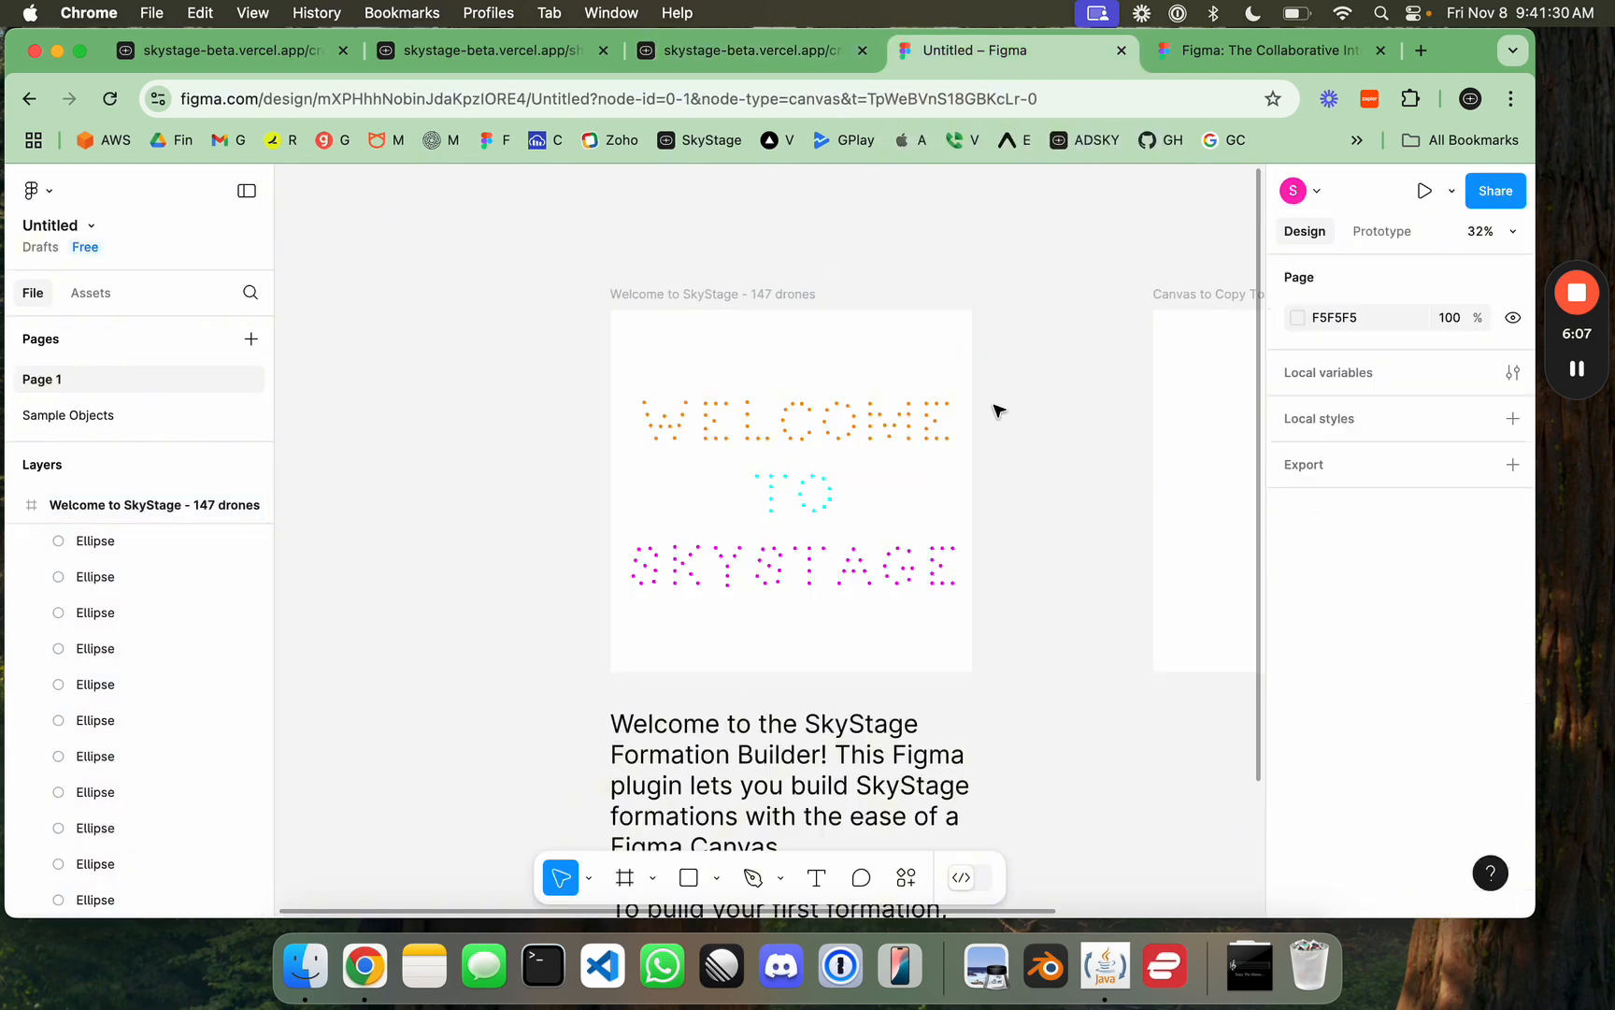
pyautogui.scroll(3, 795, 369)
pyautogui.moveTo(519, 399); pyautogui.dragTo(573, 413)
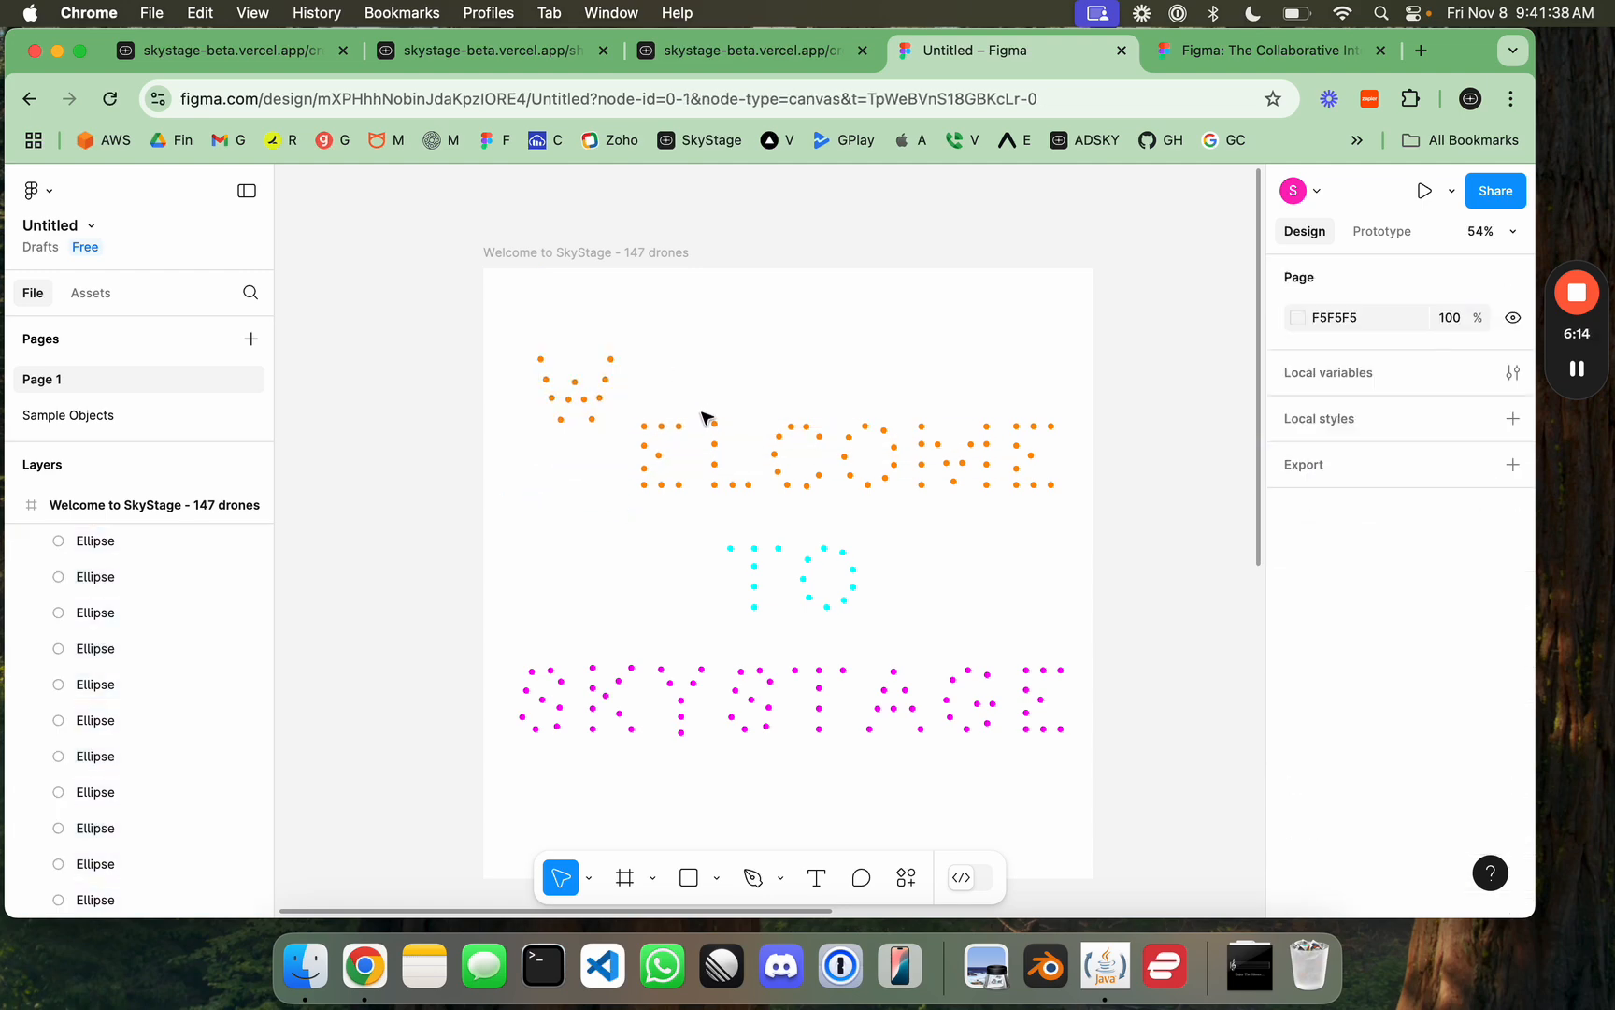
pyautogui.moveTo(703, 420); pyautogui.dragTo(821, 487)
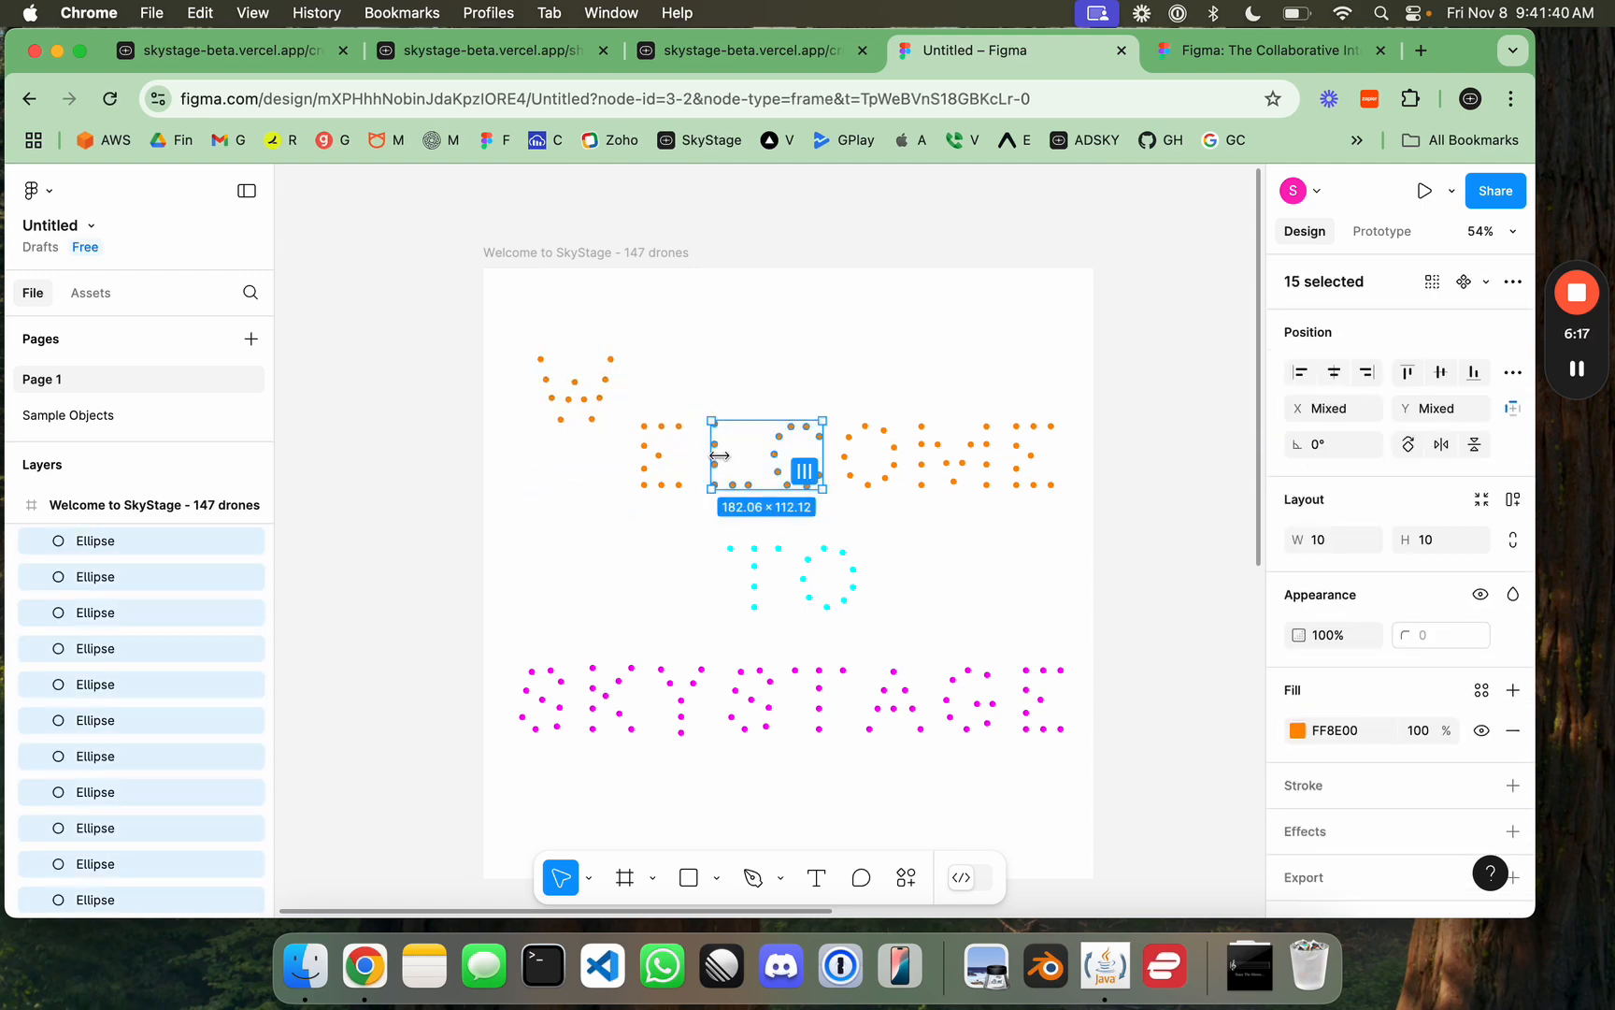
pyautogui.press('super+z')
# Step: Enlarge the cyan word TO to about 321 × 163 and reposition it between WELCOME and SKYSTAGE
pyautogui.moveTo(692, 538); pyautogui.dragTo(896, 625)
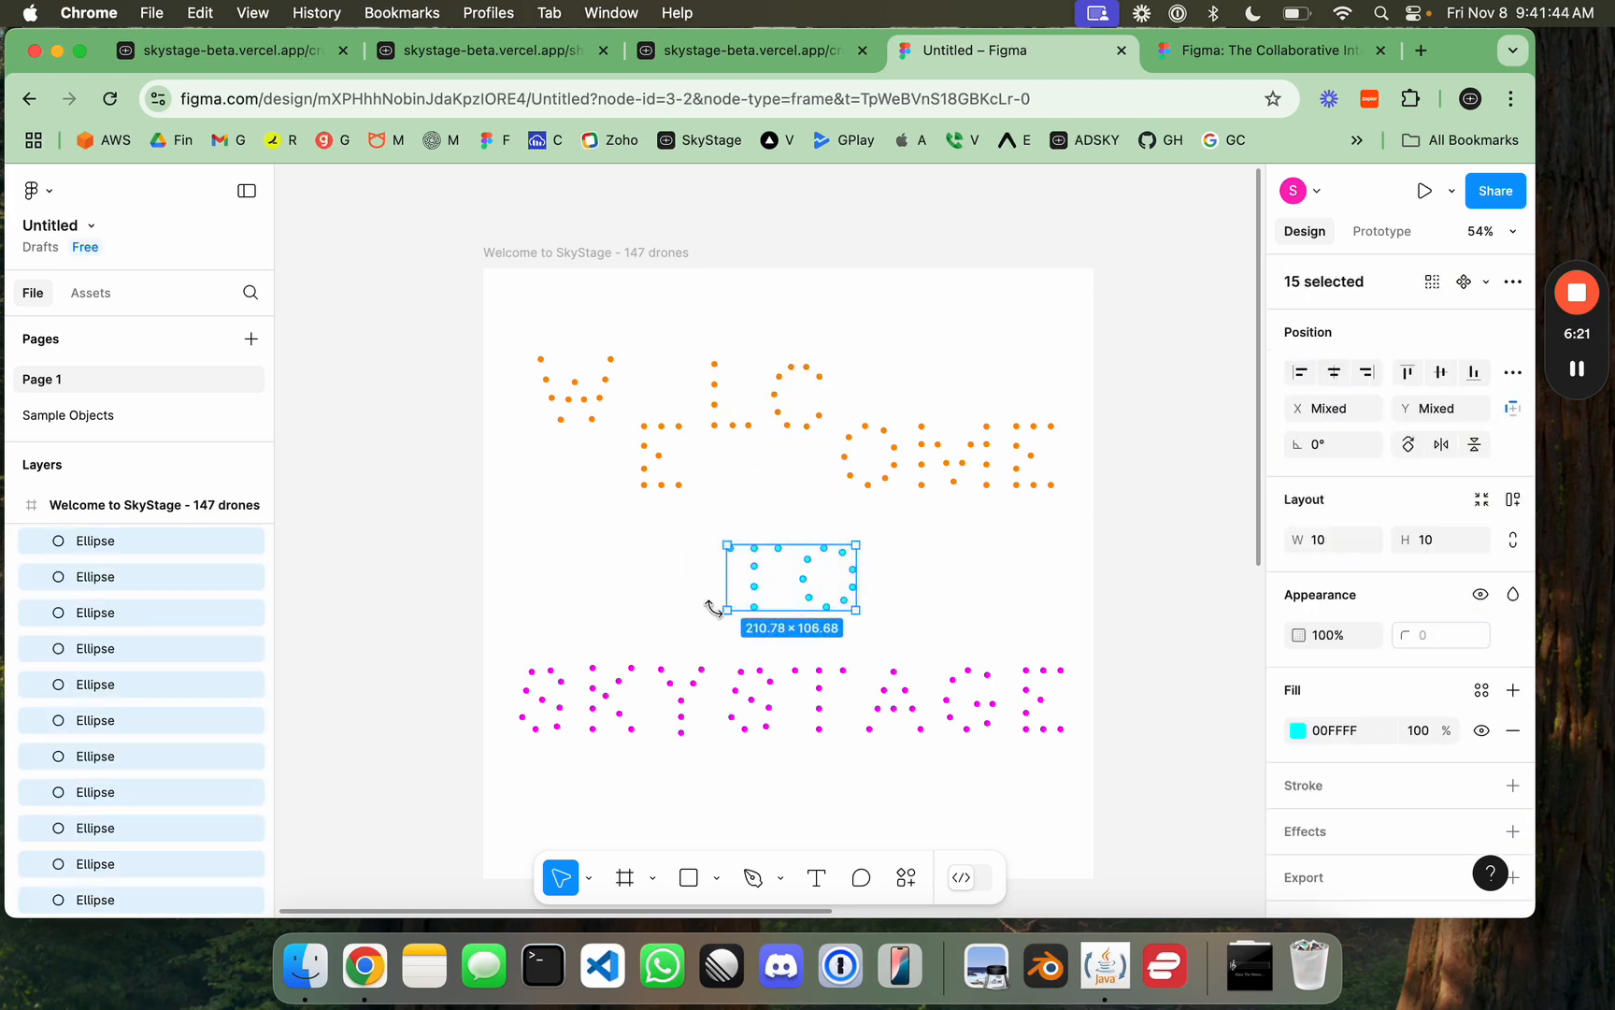
pyautogui.moveTo(727, 613); pyautogui.dragTo(660, 645)
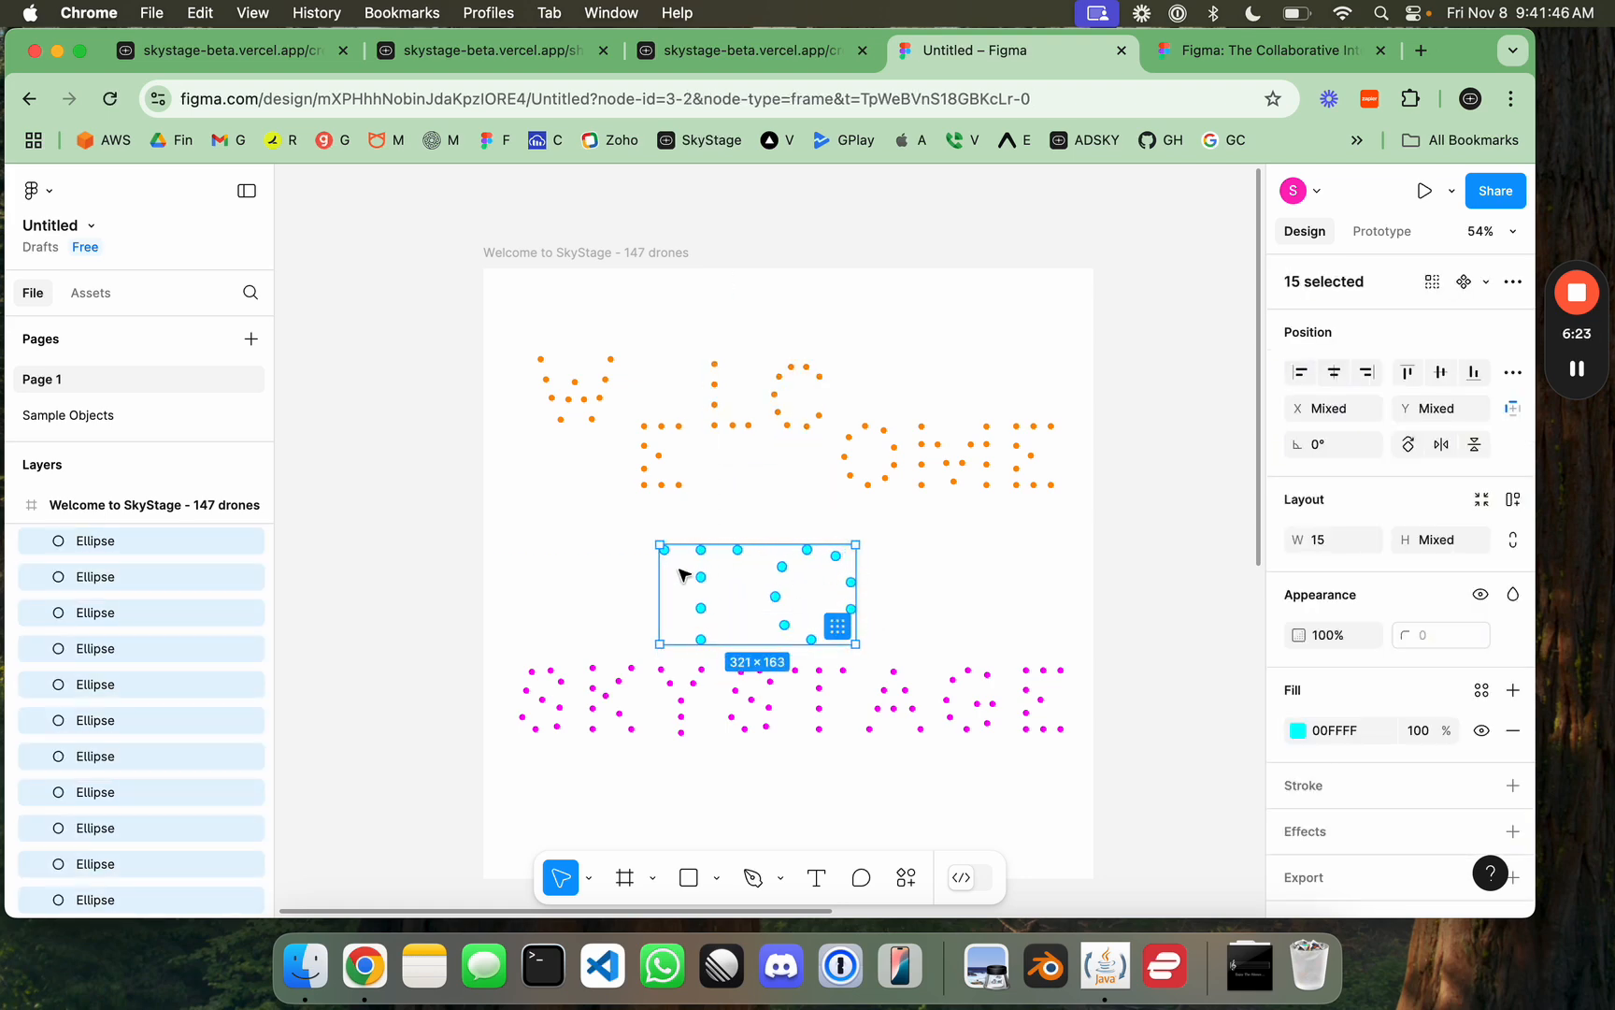
pyautogui.click(634, 546)
pyautogui.moveTo(632, 541); pyautogui.dragTo(905, 659)
pyautogui.moveTo(780, 606); pyautogui.dragTo(790, 594)
pyautogui.click(1039, 591)
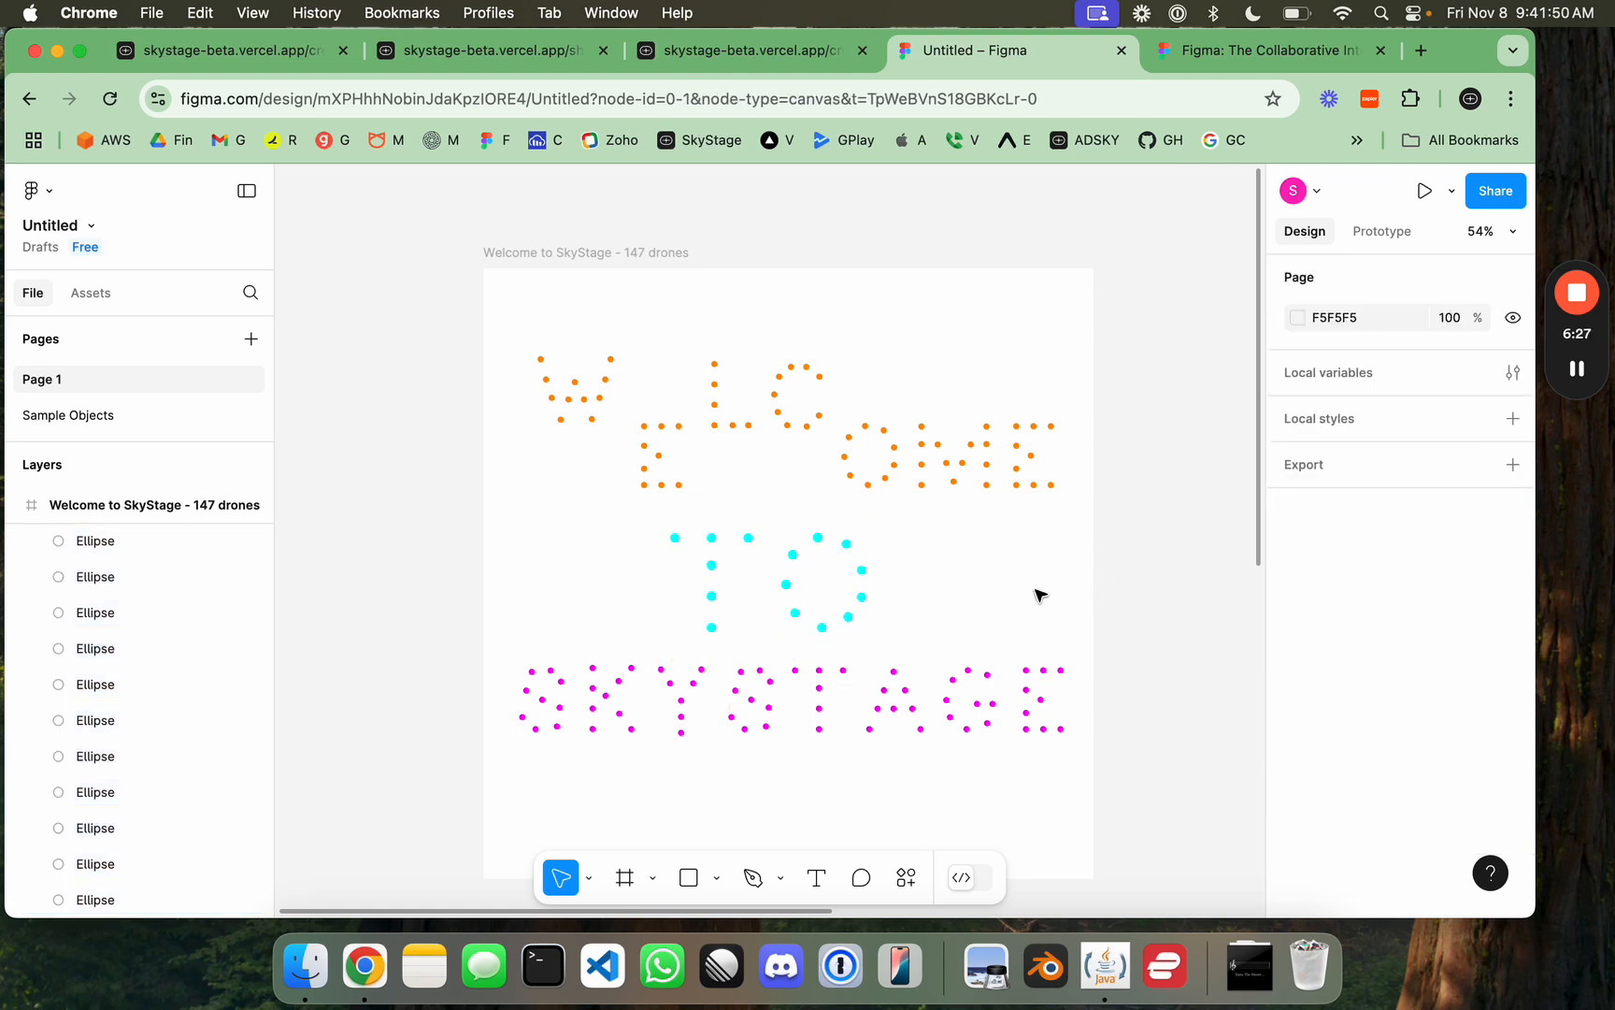
# Step: Copy the edited Welcome to SkyStage frame as CSS code for all layers
pyautogui.rightClick(588, 255)
pyautogui.moveTo(673, 342)
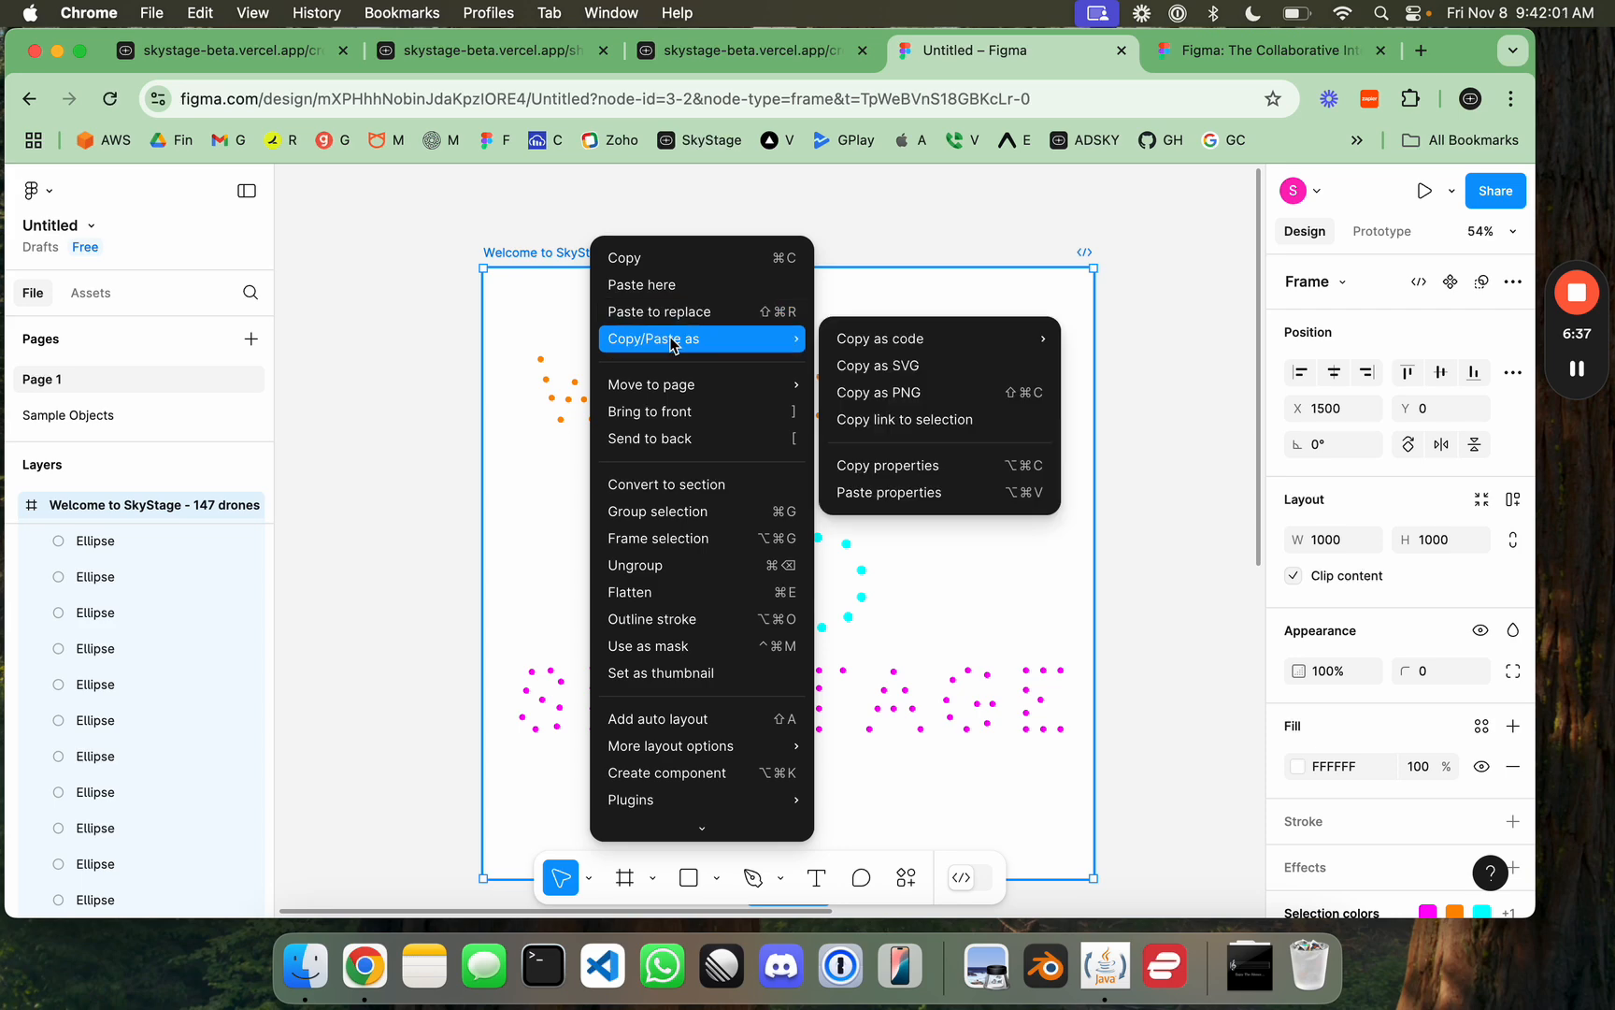
pyautogui.moveTo(944, 345)
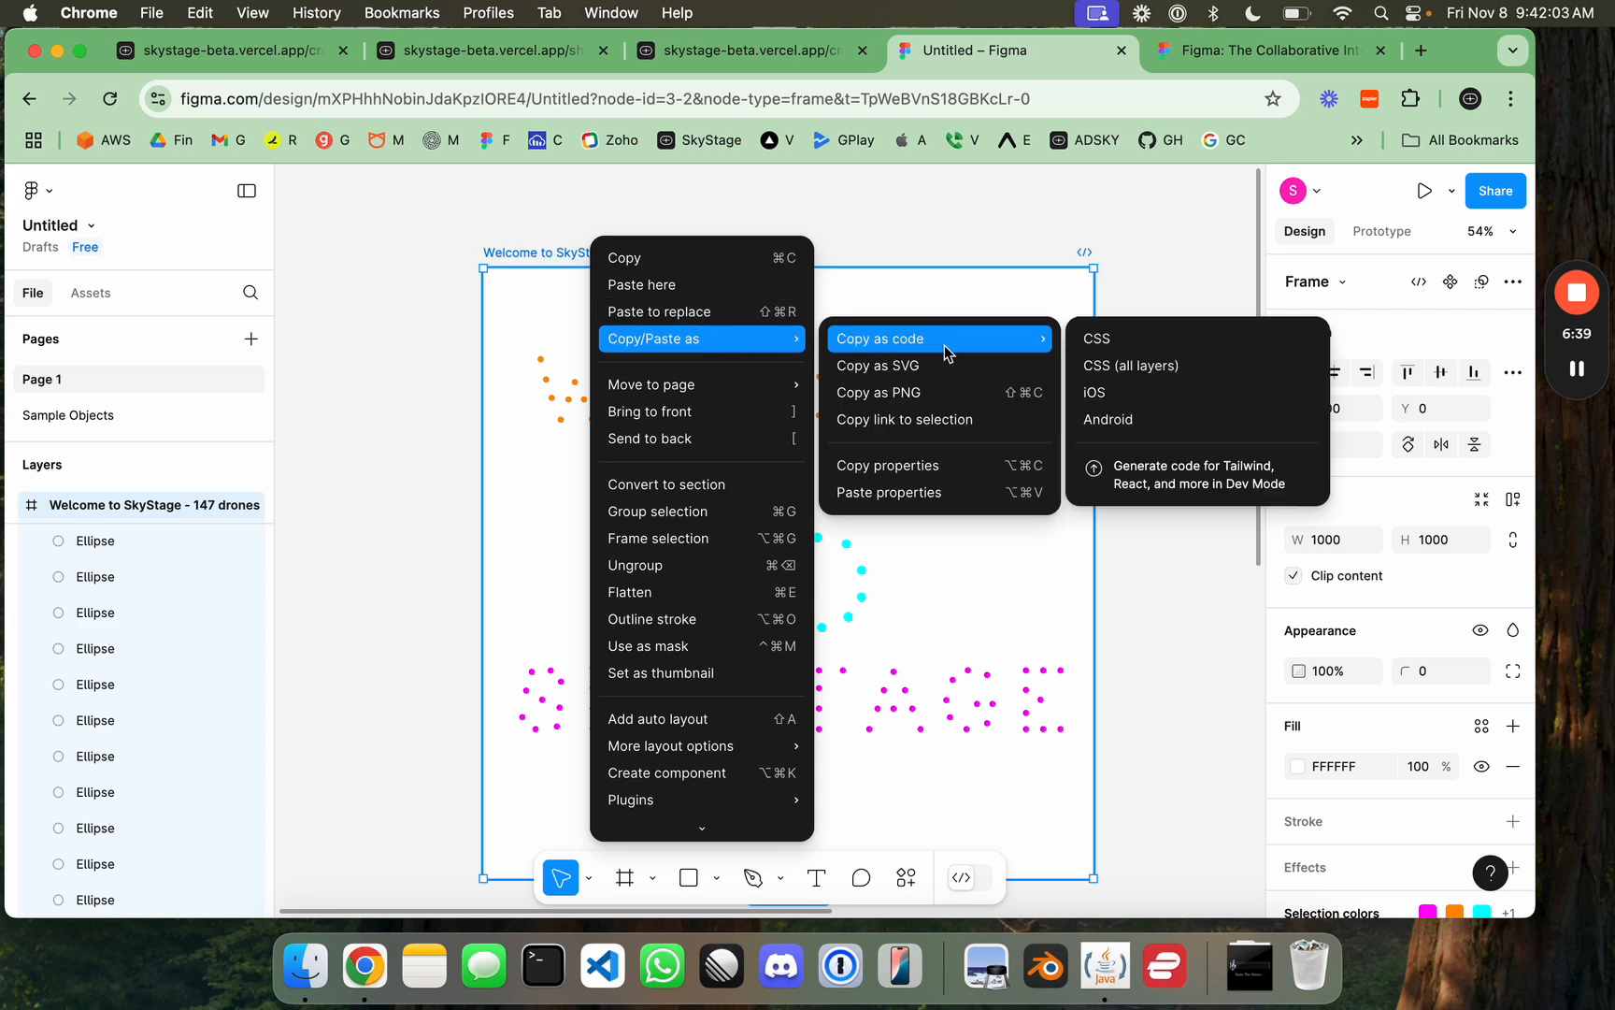
pyautogui.click(1117, 365)
# Step: Switch to SkyStage, replace the Figma code with the newly copied CSS and generate the formation preview again
pyautogui.click(769, 51)
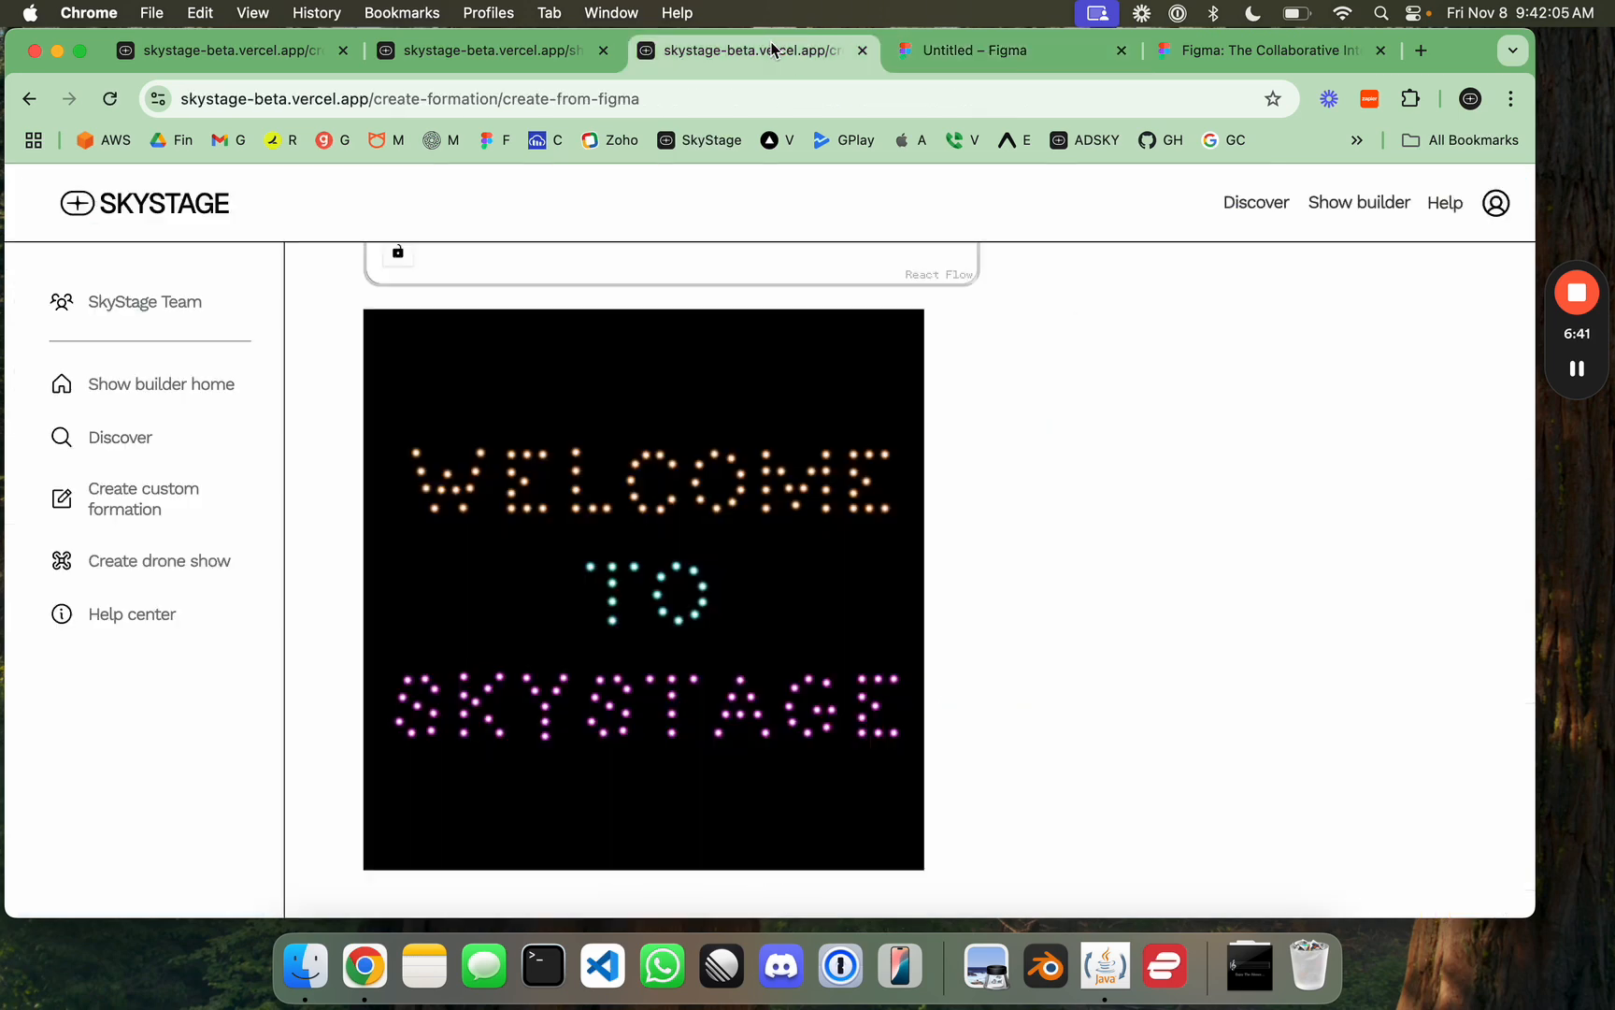
pyautogui.scroll(10, 1131, 401)
pyautogui.press('super+a')
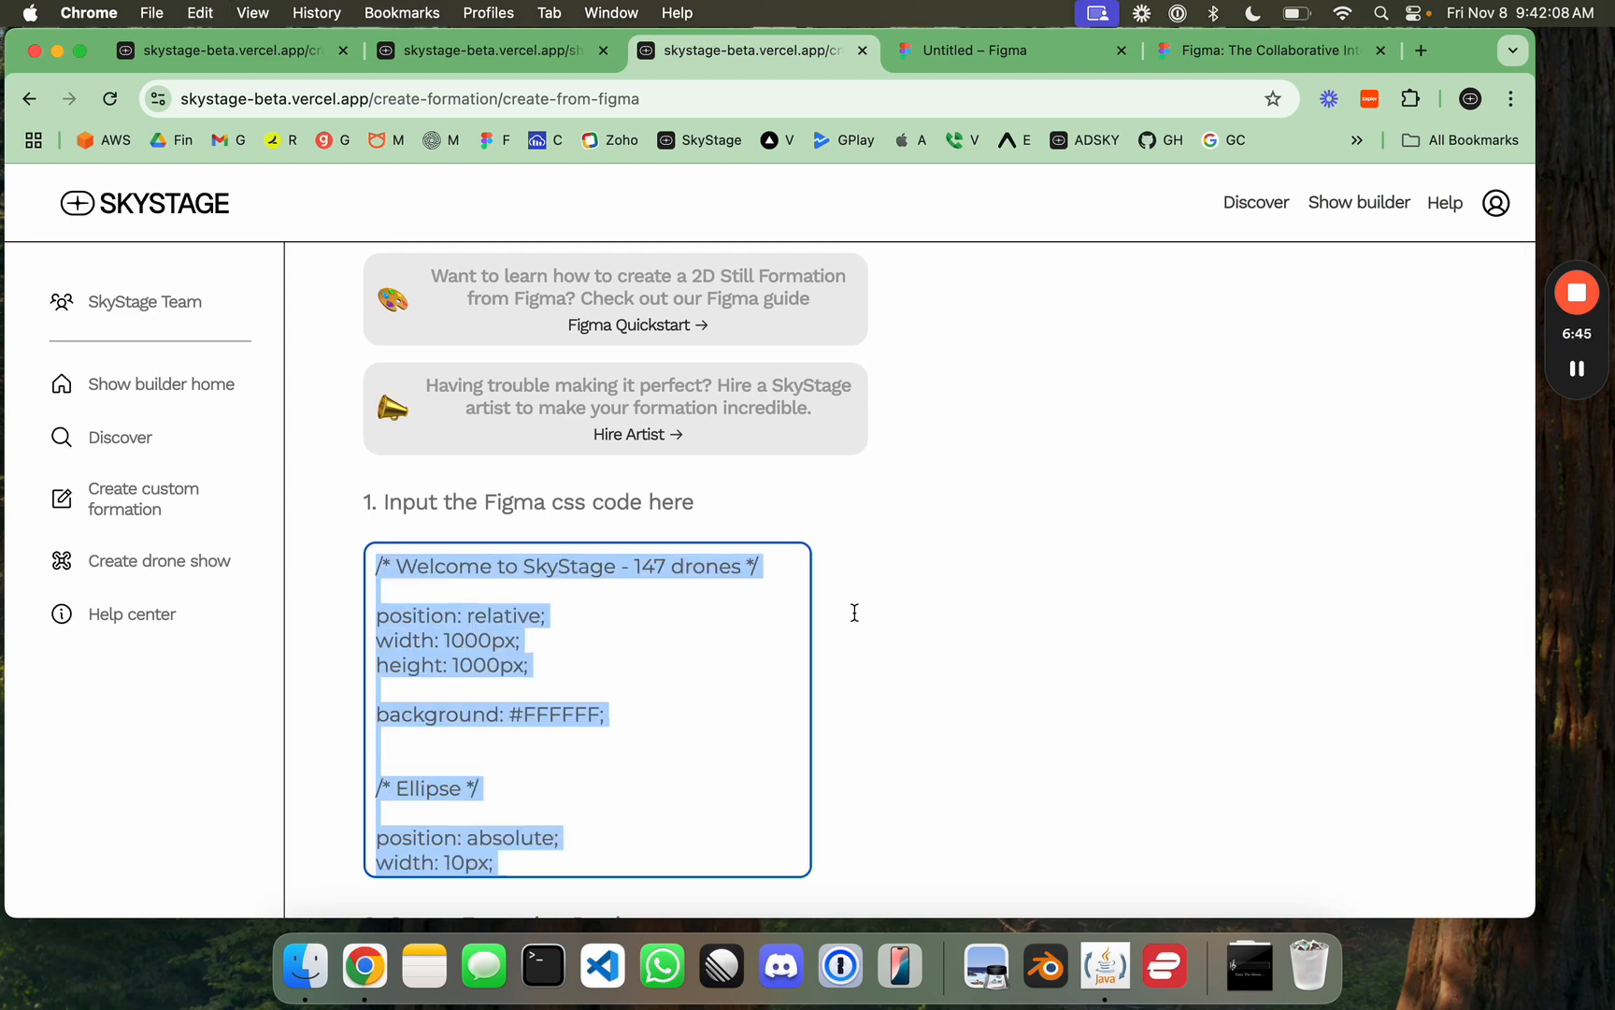
pyautogui.click(1030, 605)
pyautogui.scroll(-4, 1030, 605)
pyautogui.click(522, 617)
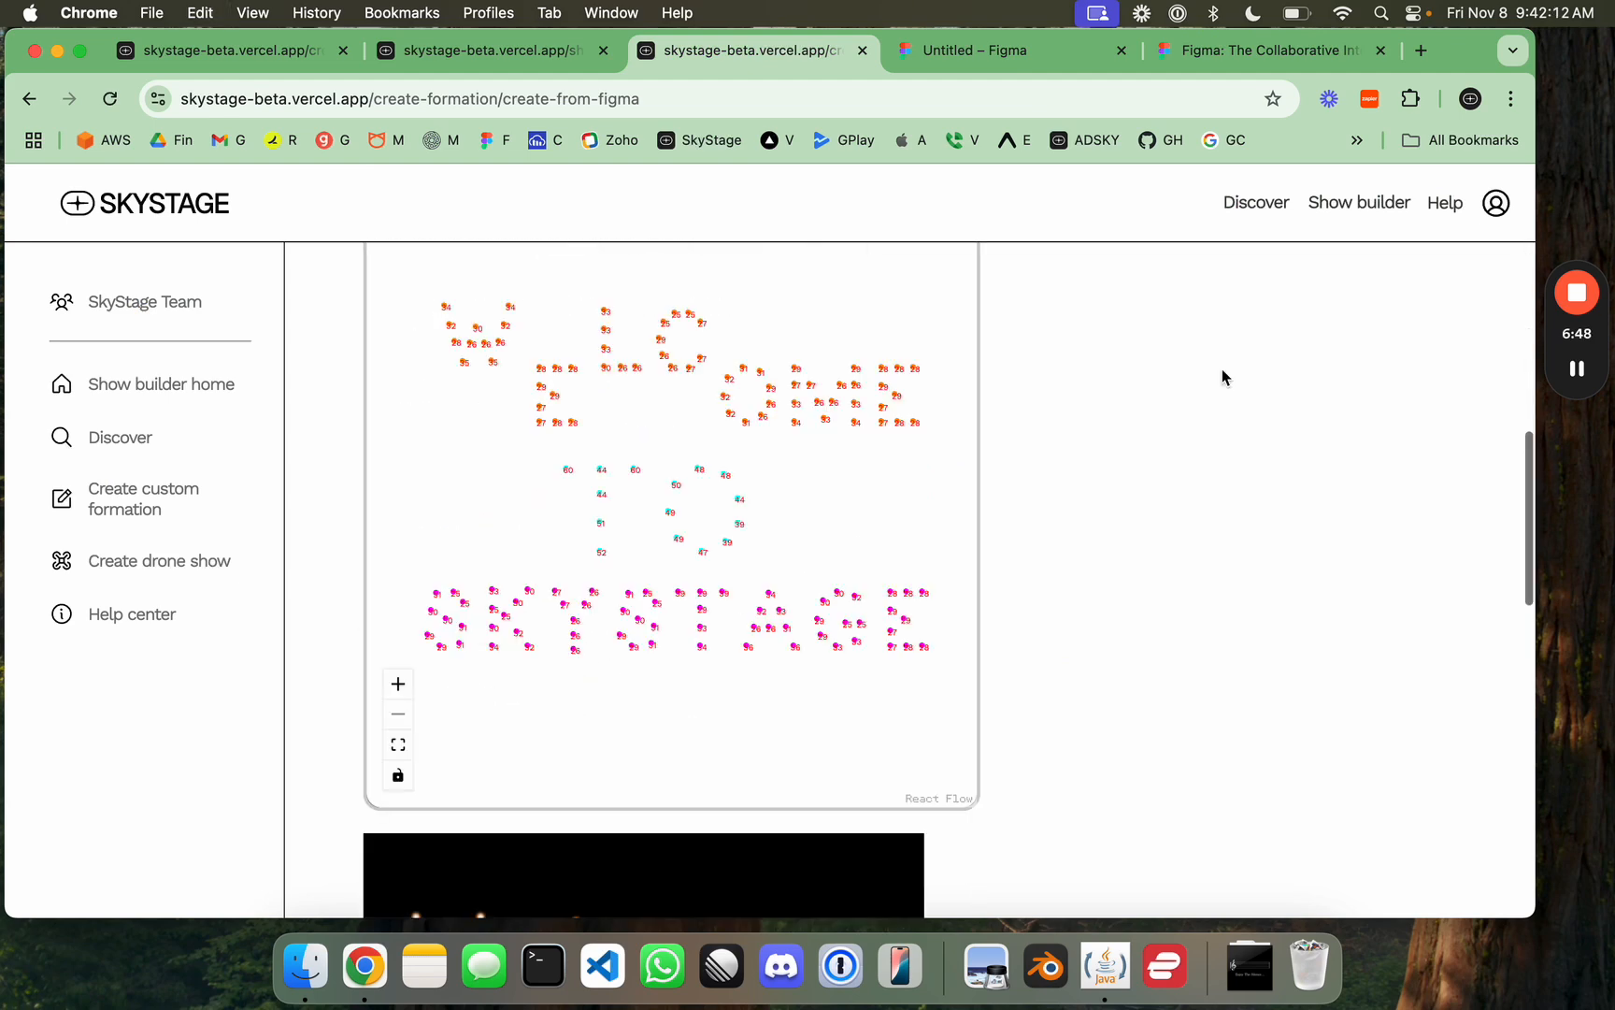
pyautogui.scroll(-5, 1222, 368)
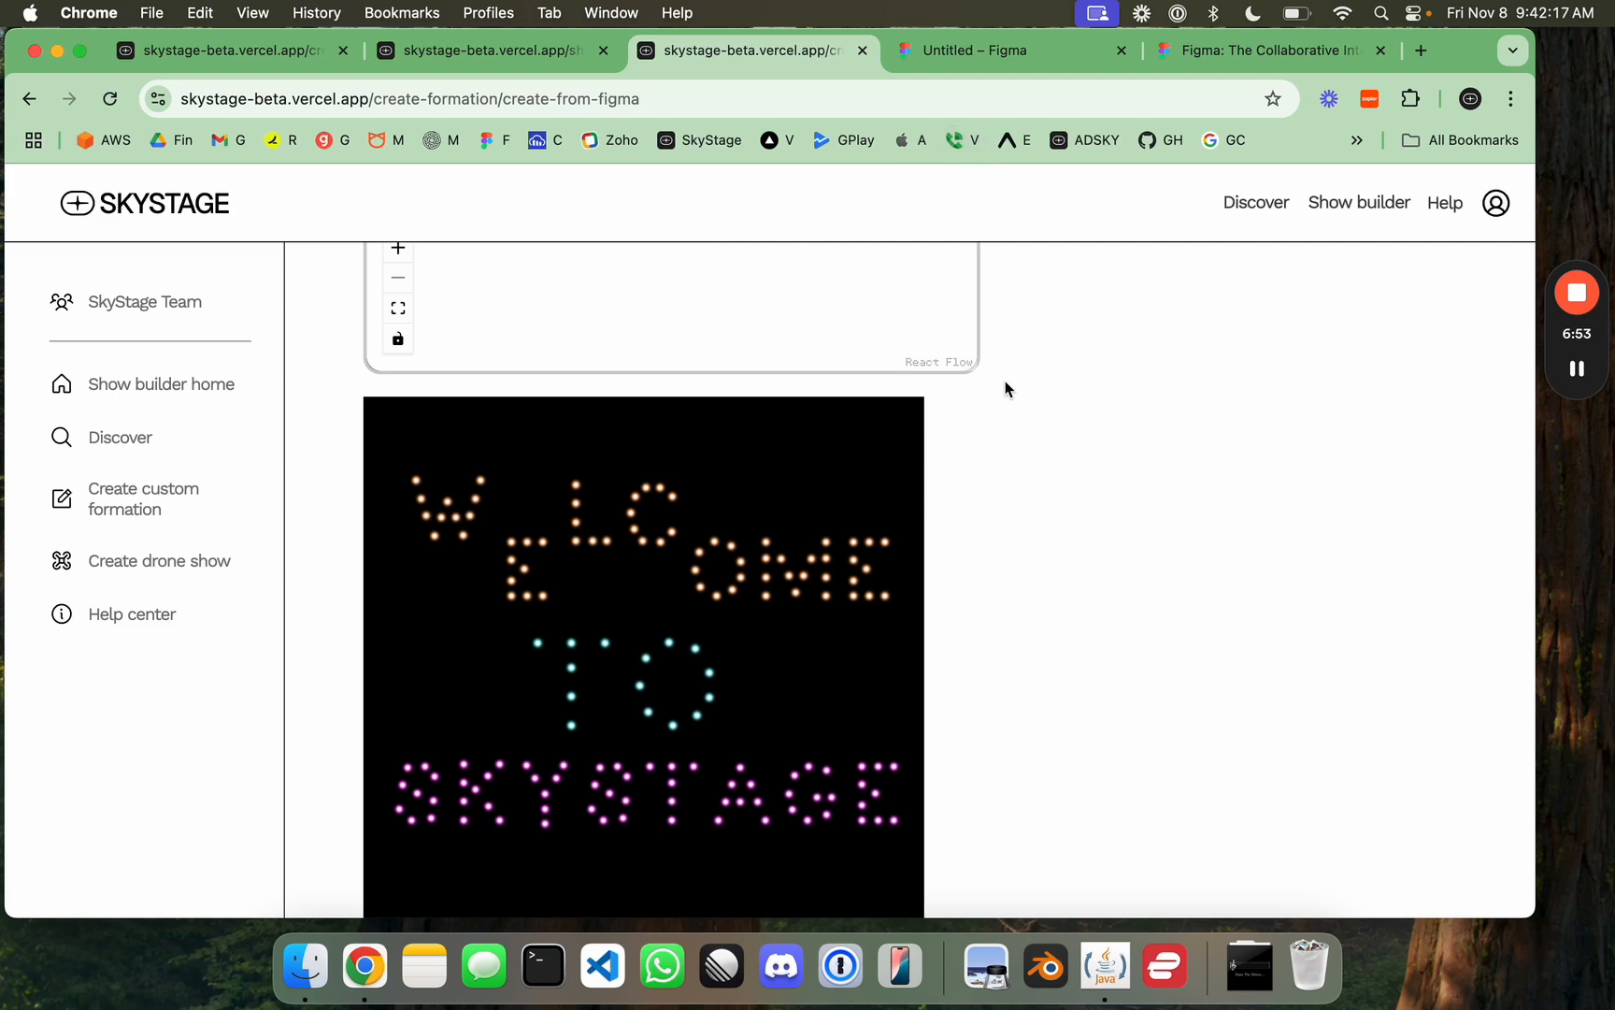
# Step: Switch to Figma, delete the magenta SKYSTAGE dots and copy the frame as CSS for all layers
pyautogui.click(1045, 55)
pyautogui.moveTo(506, 655); pyautogui.dragTo(1082, 771)
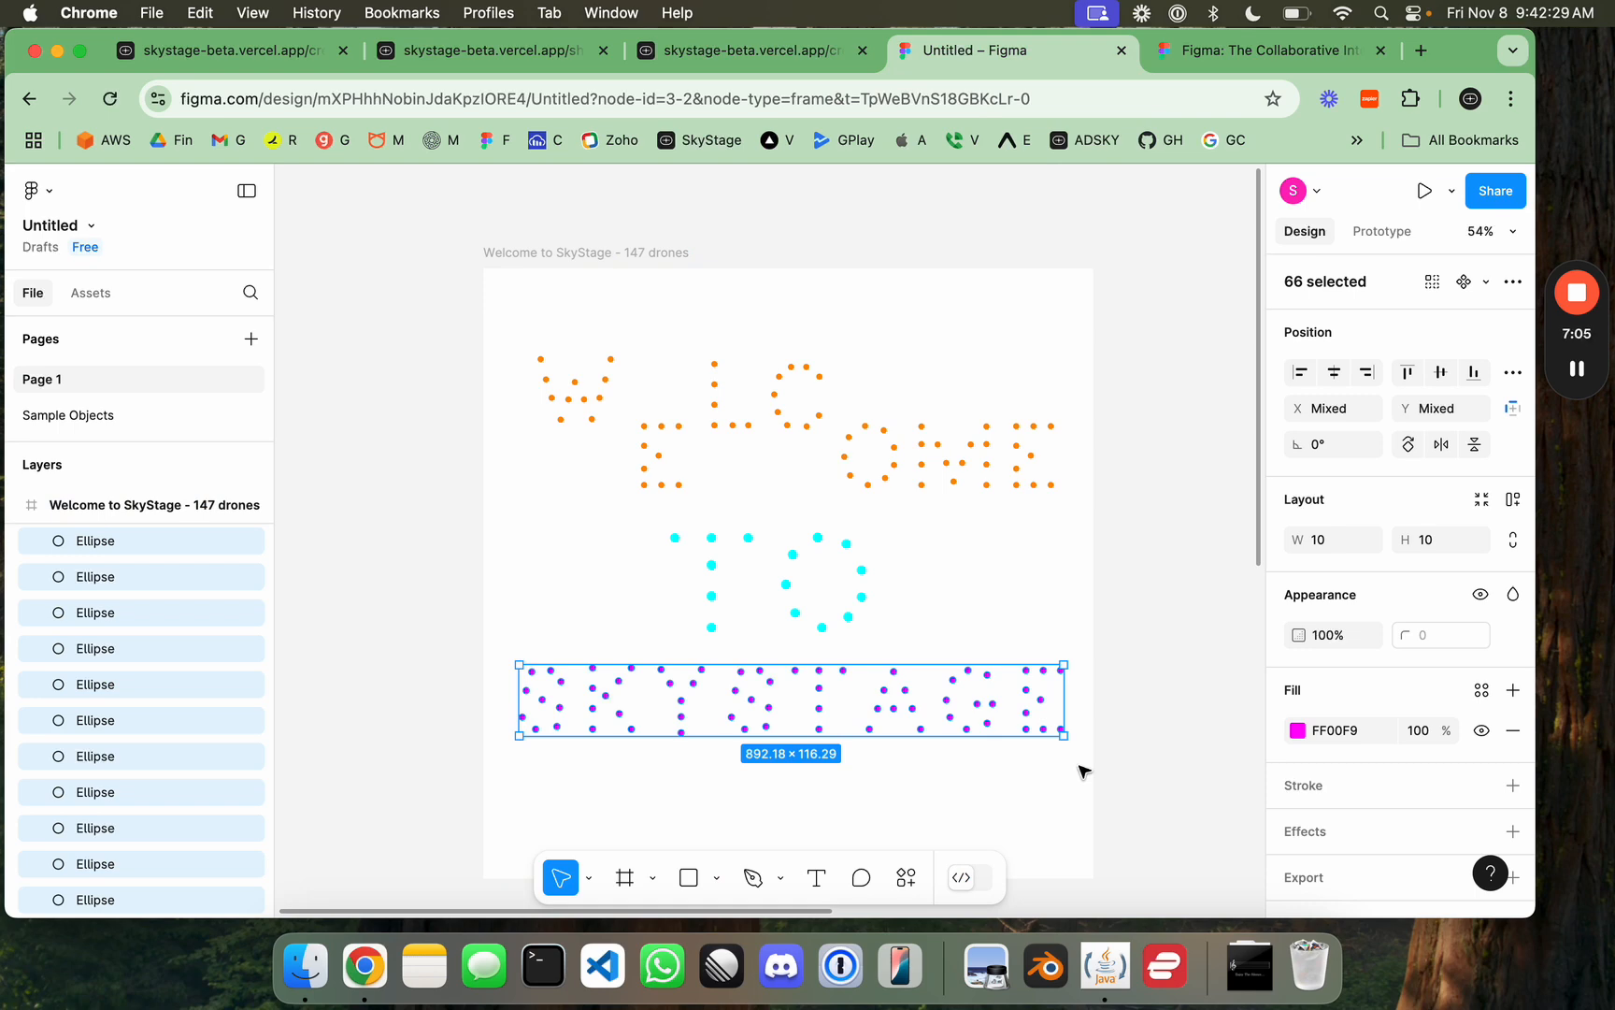
pyautogui.press('Delete')
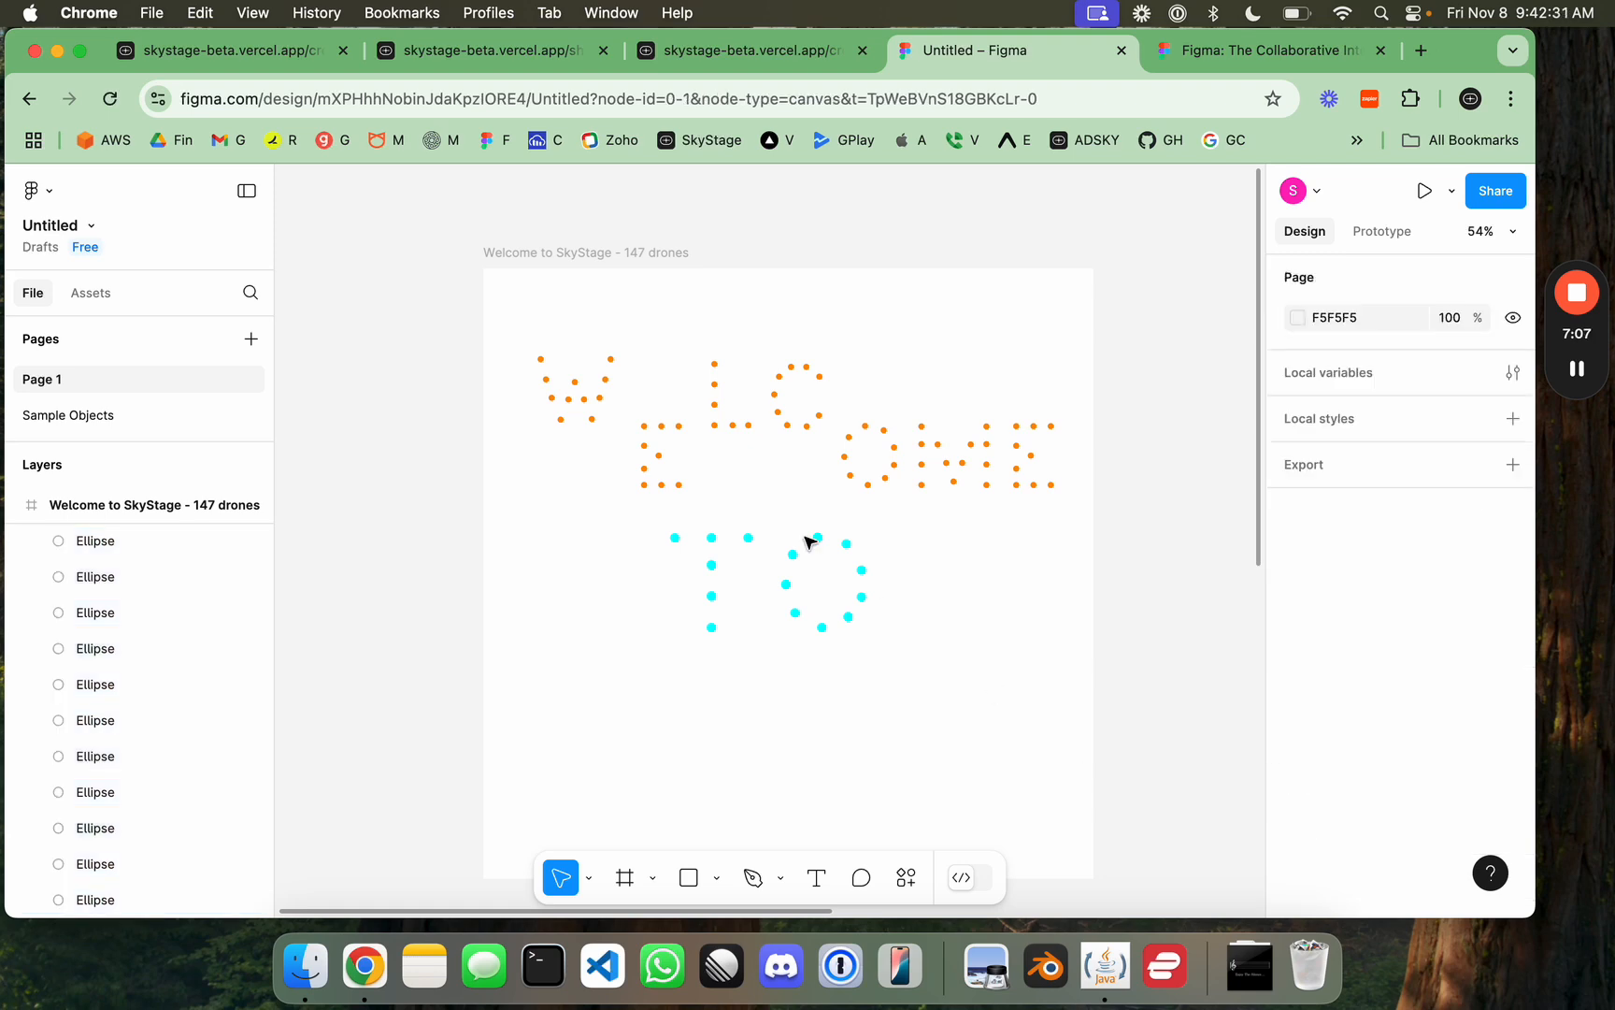
pyautogui.rightClick(547, 257)
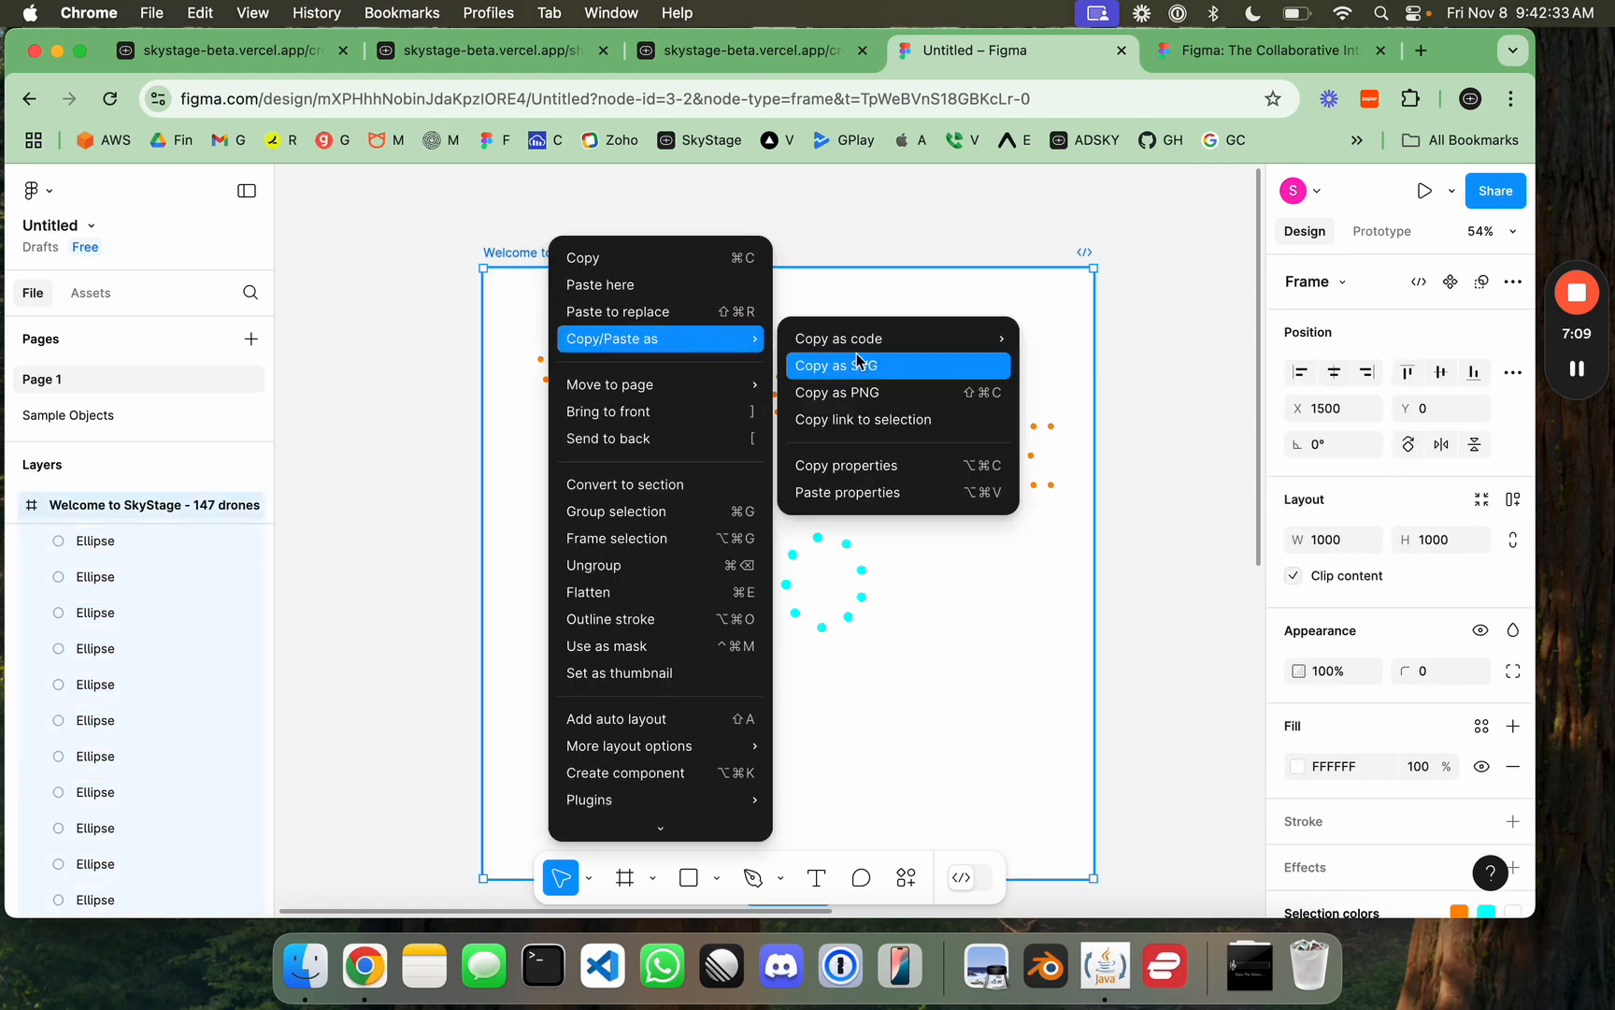
pyautogui.click(1082, 364)
# Step: Back in SkyStage, replace the Figma code with the CSS of the WELCOME TO design and generate its preview
pyautogui.click(786, 51)
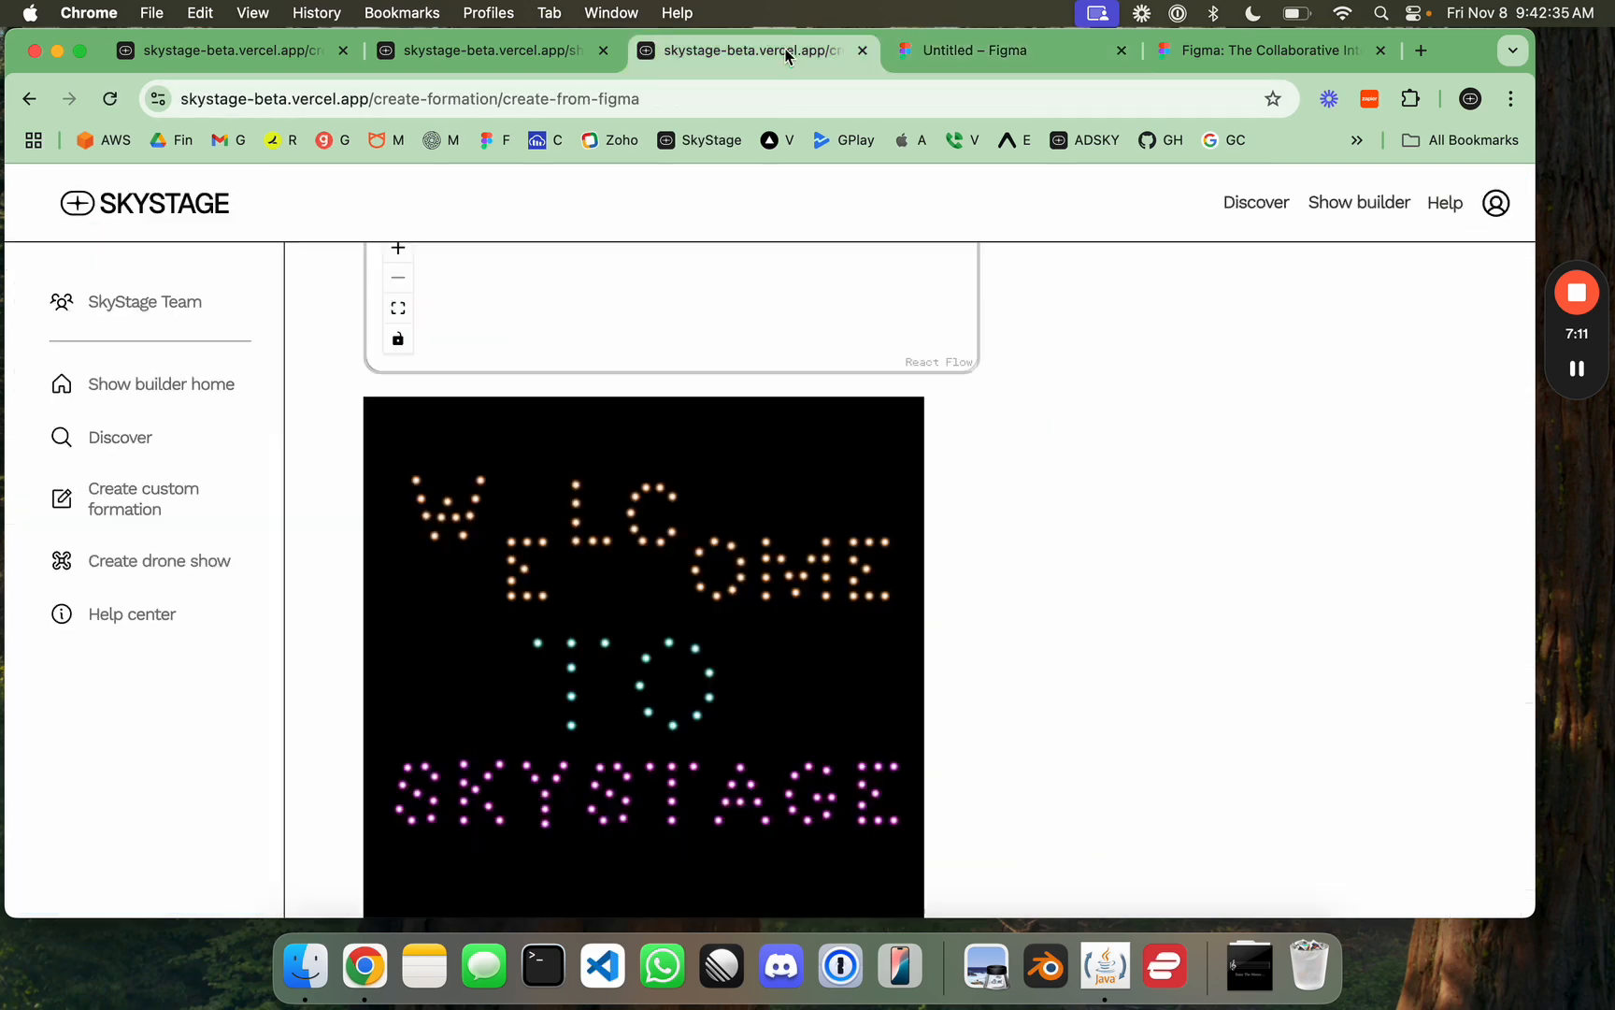
pyautogui.scroll(15, 1148, 539)
pyautogui.click(660, 790)
pyautogui.press('cmd+a')
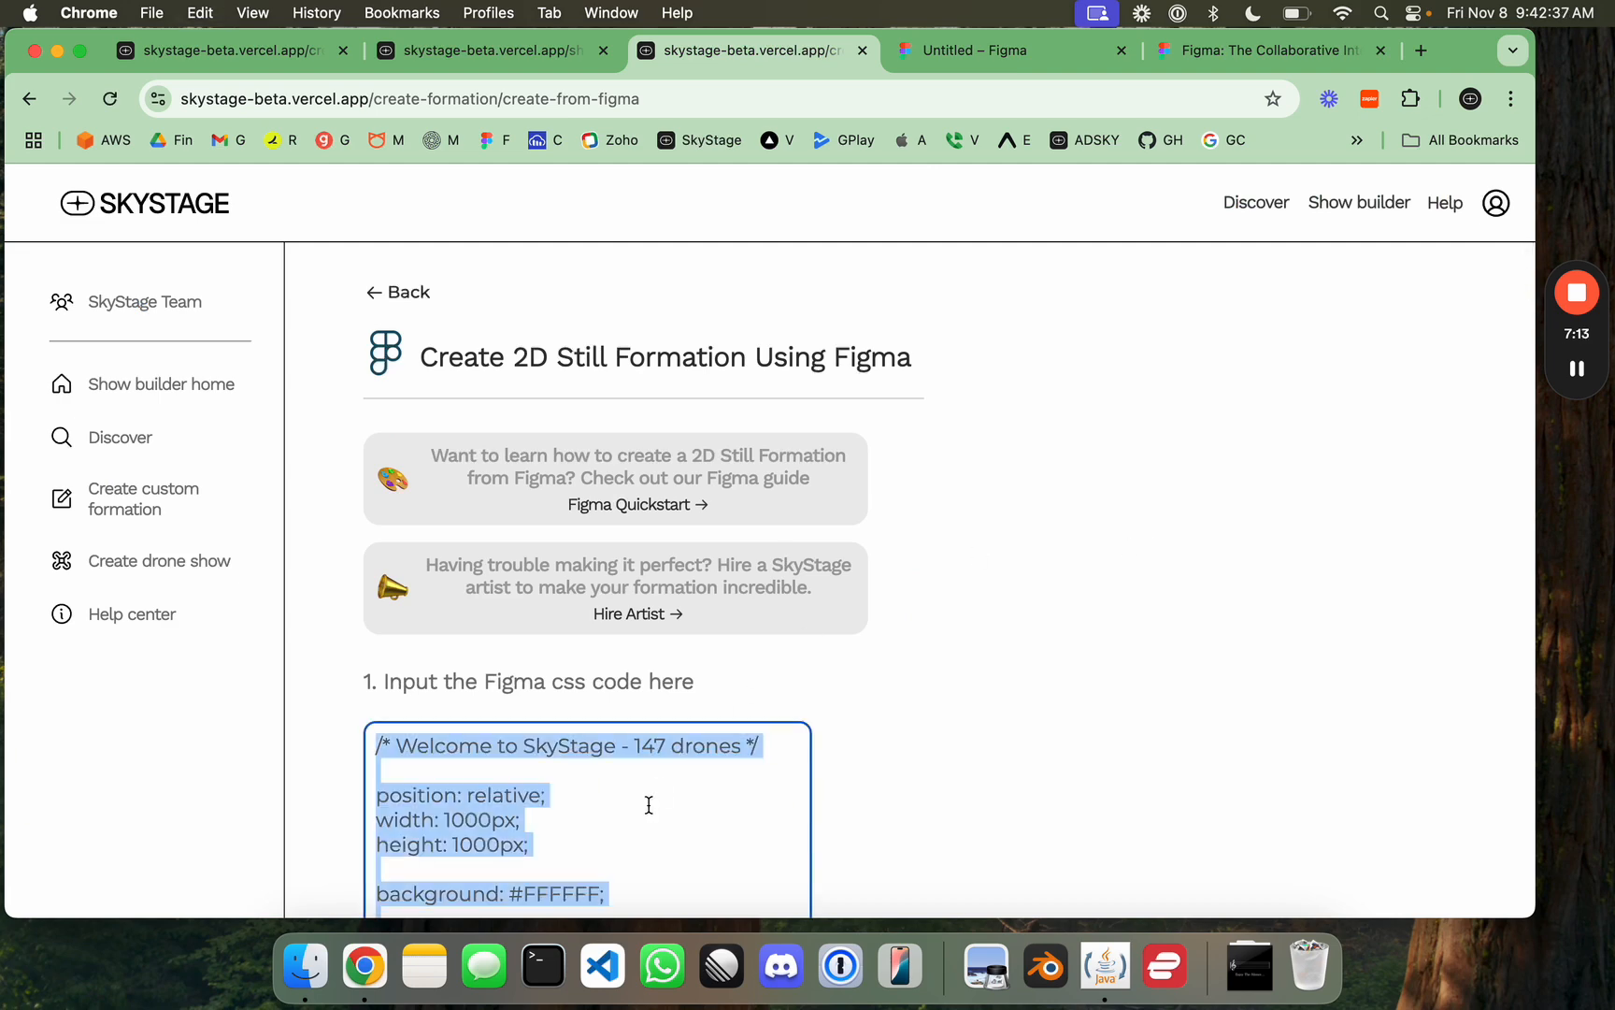
pyautogui.scroll(-7, 1129, 614)
pyautogui.press('cmd+v')
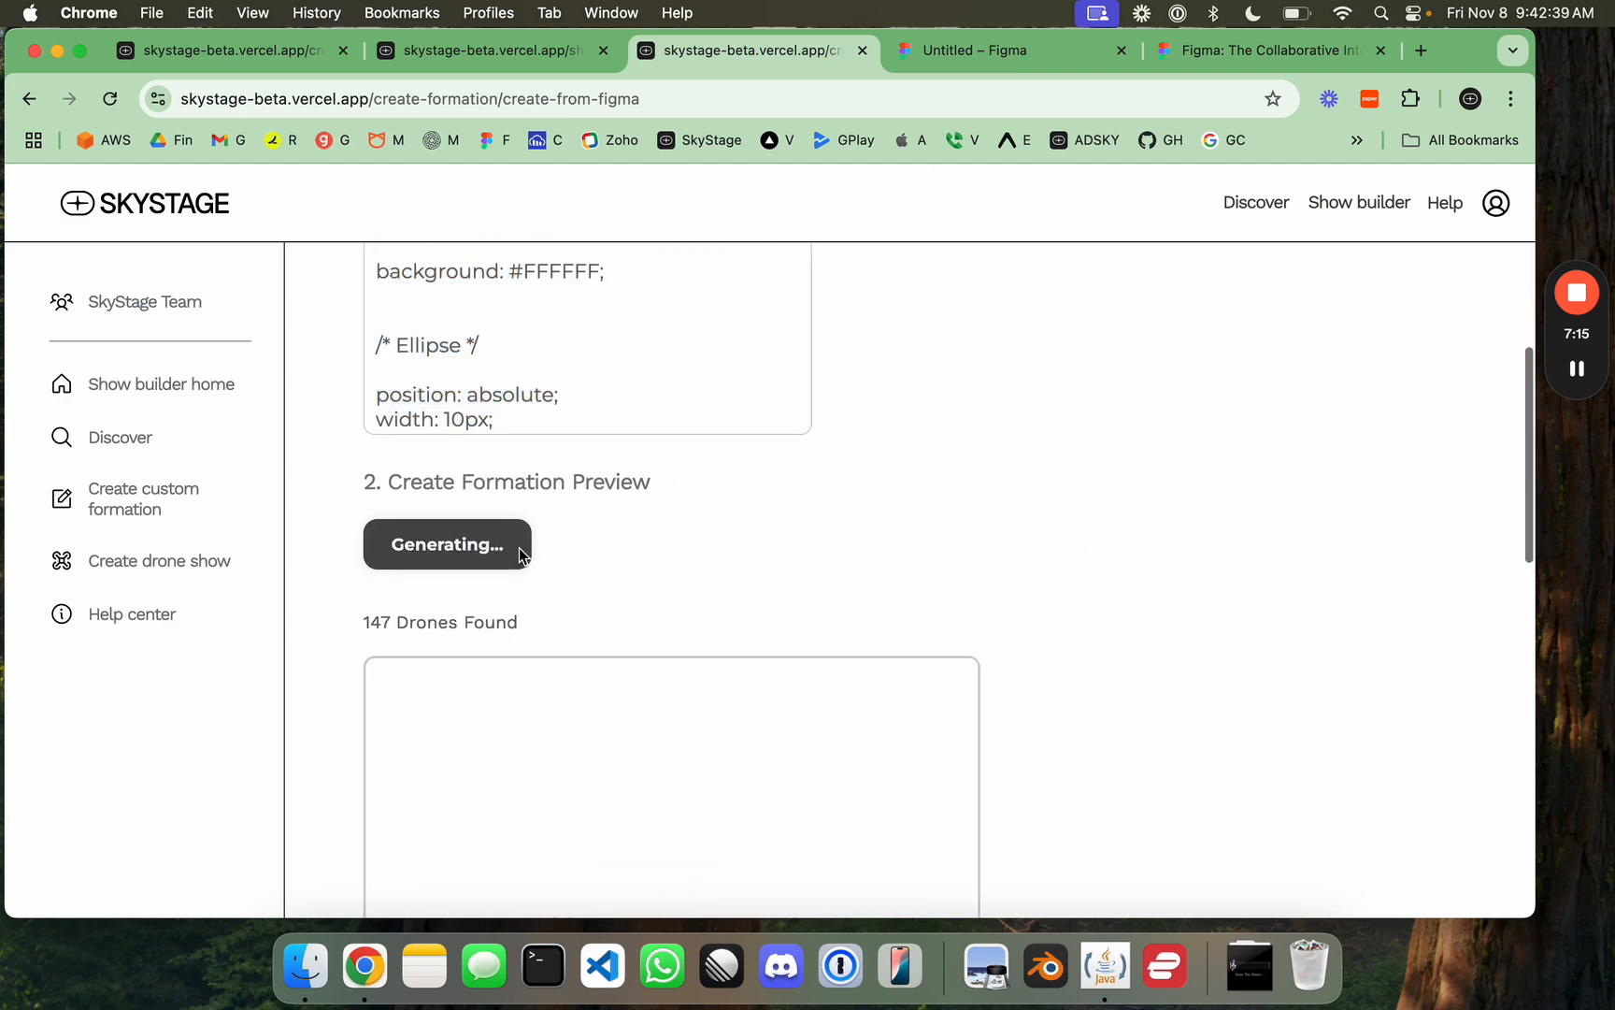
# Step: Finalize the formation with the name "welcome to" and create it
pyautogui.scroll(-10, 1082, 484)
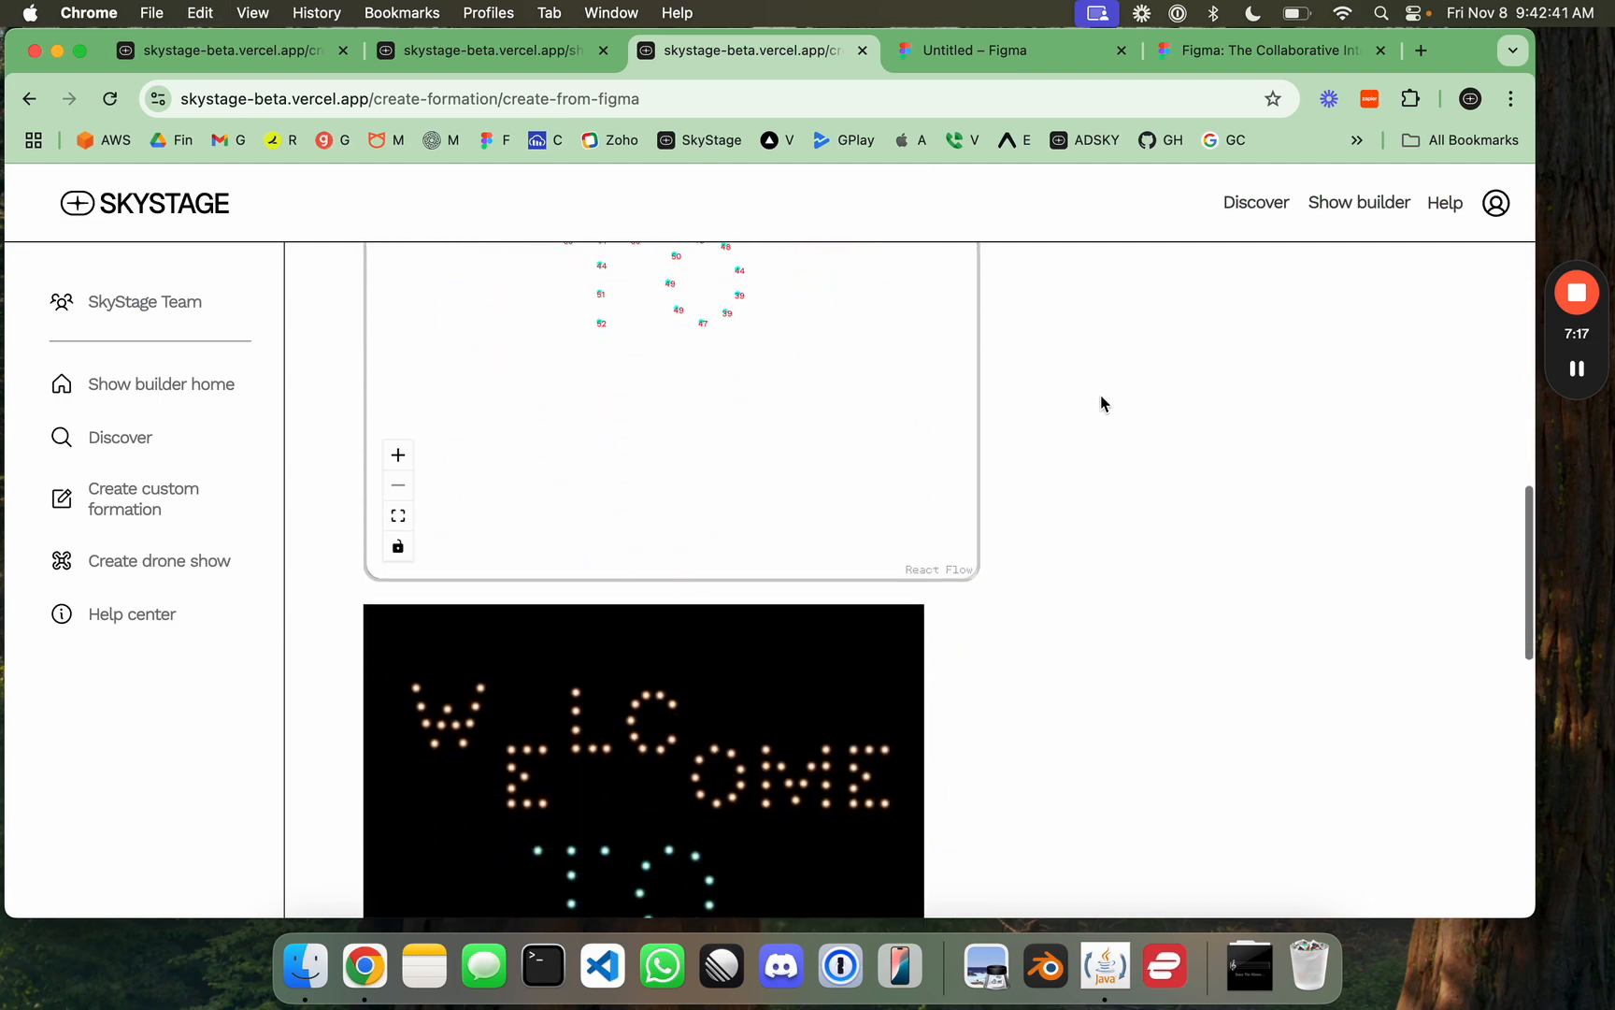
pyautogui.scroll(-5, 1066, 474)
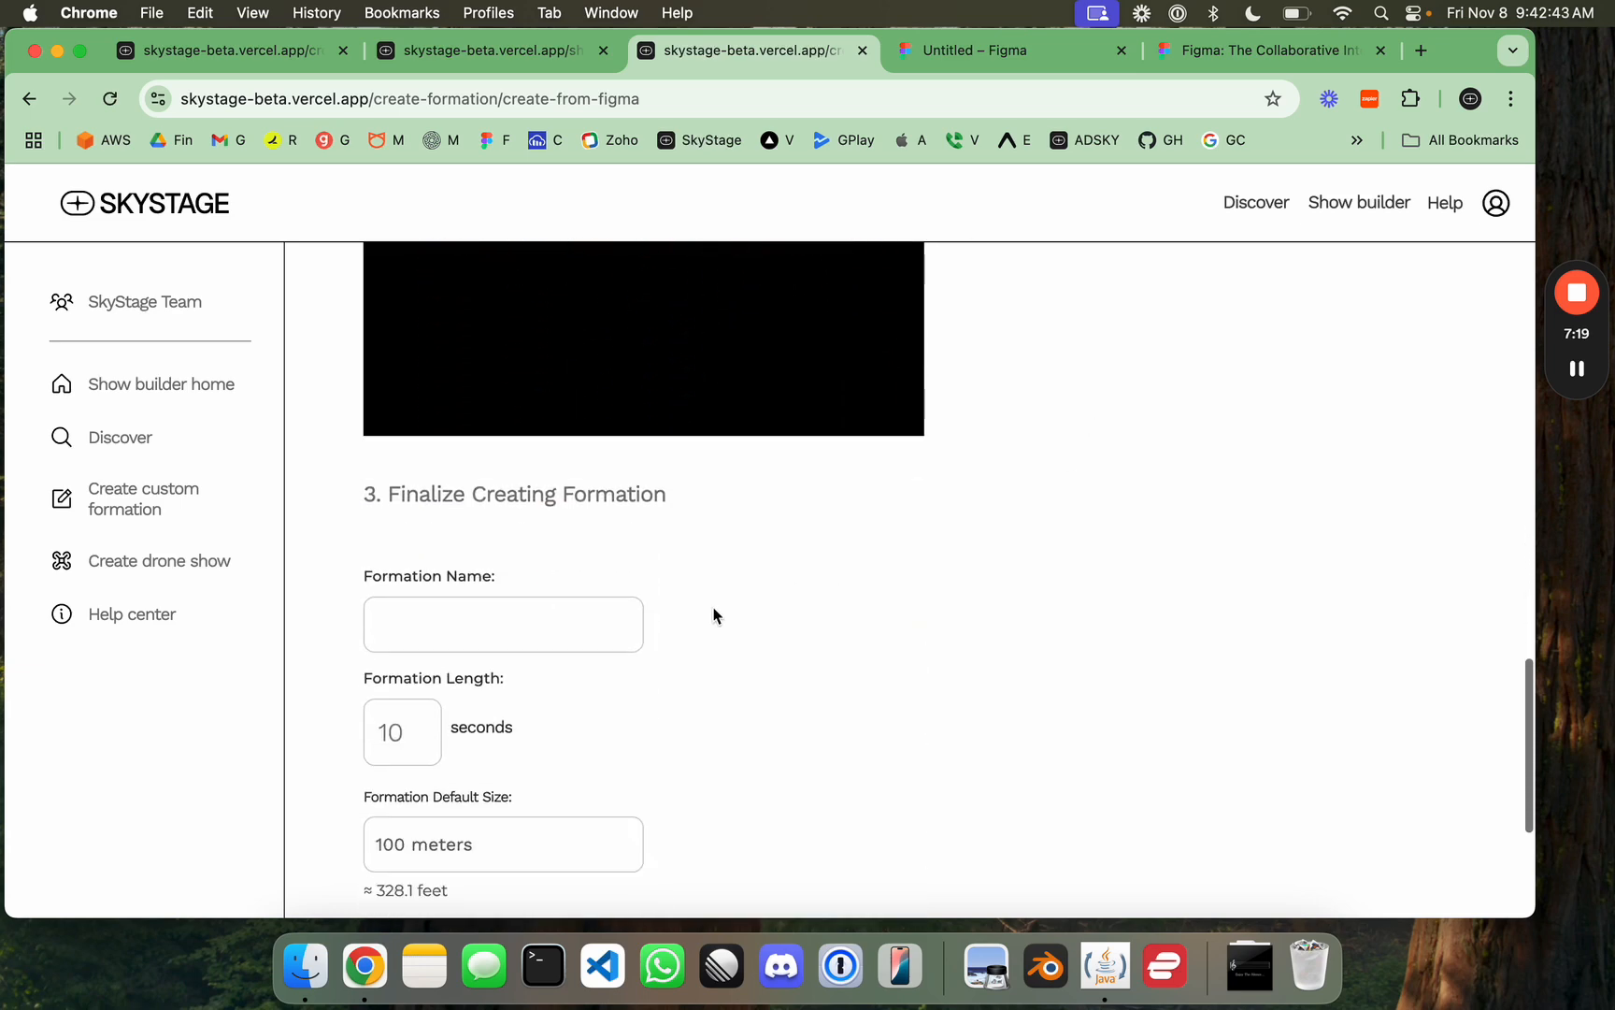
pyautogui.click(591, 613)
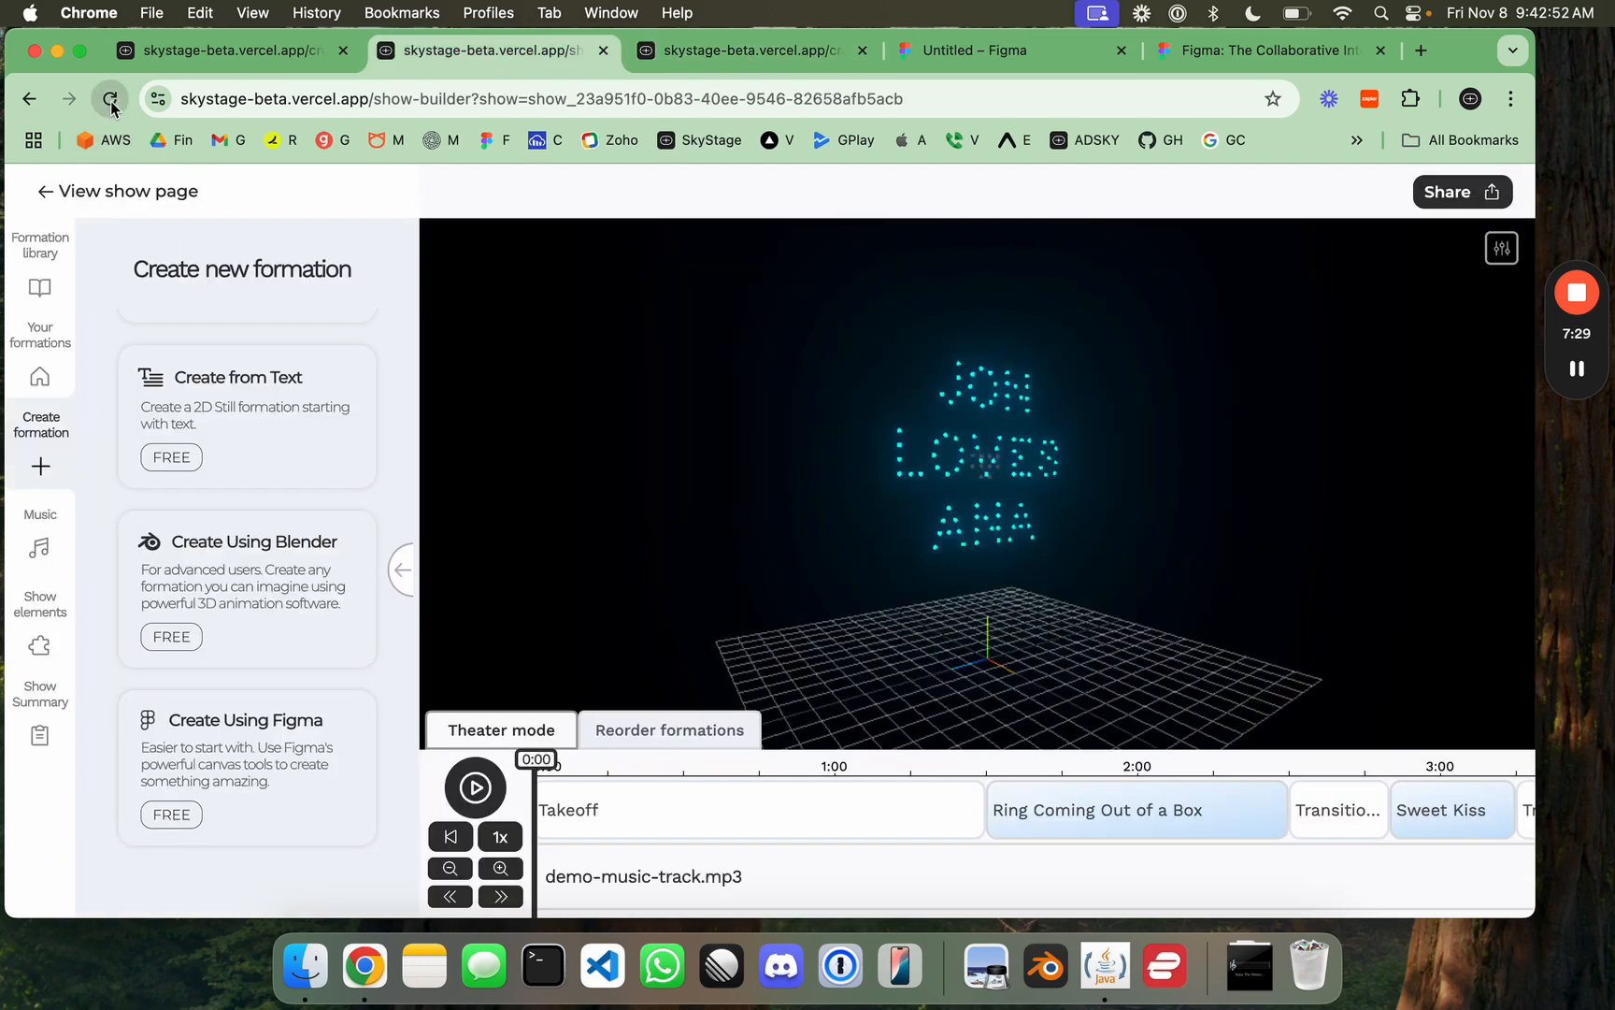
# Step: Reload the show builder and add the owned formation "welcome to" to the drone show
pyautogui.click(110, 99)
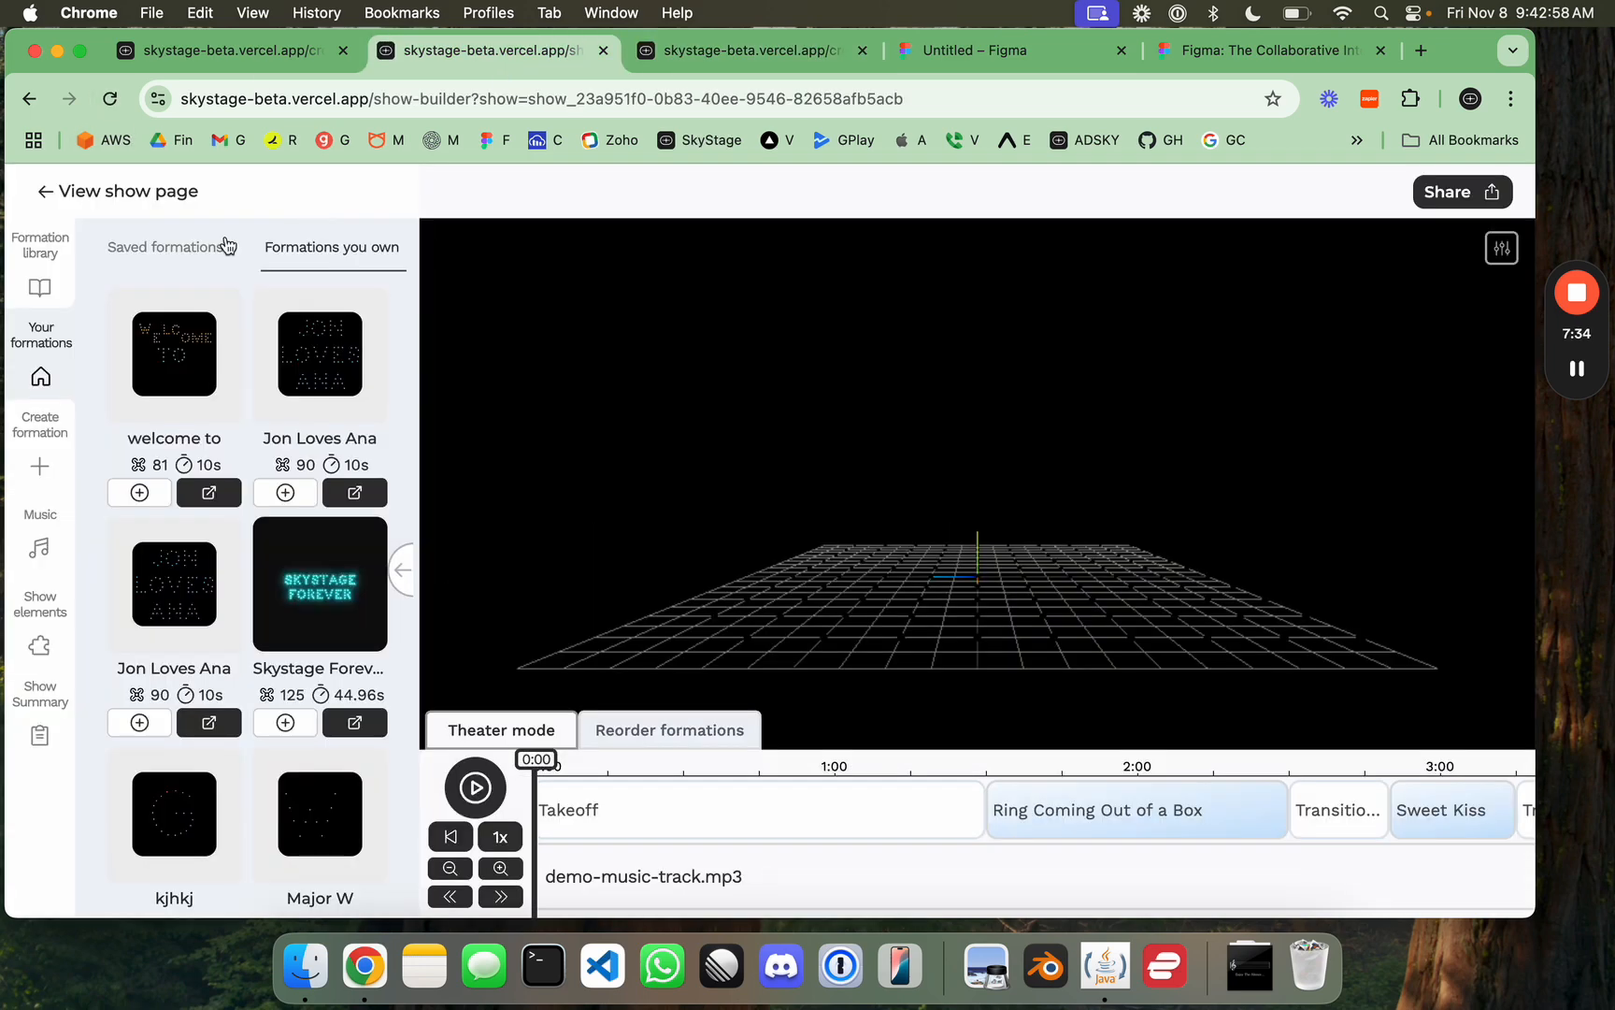
pyautogui.click(139, 493)
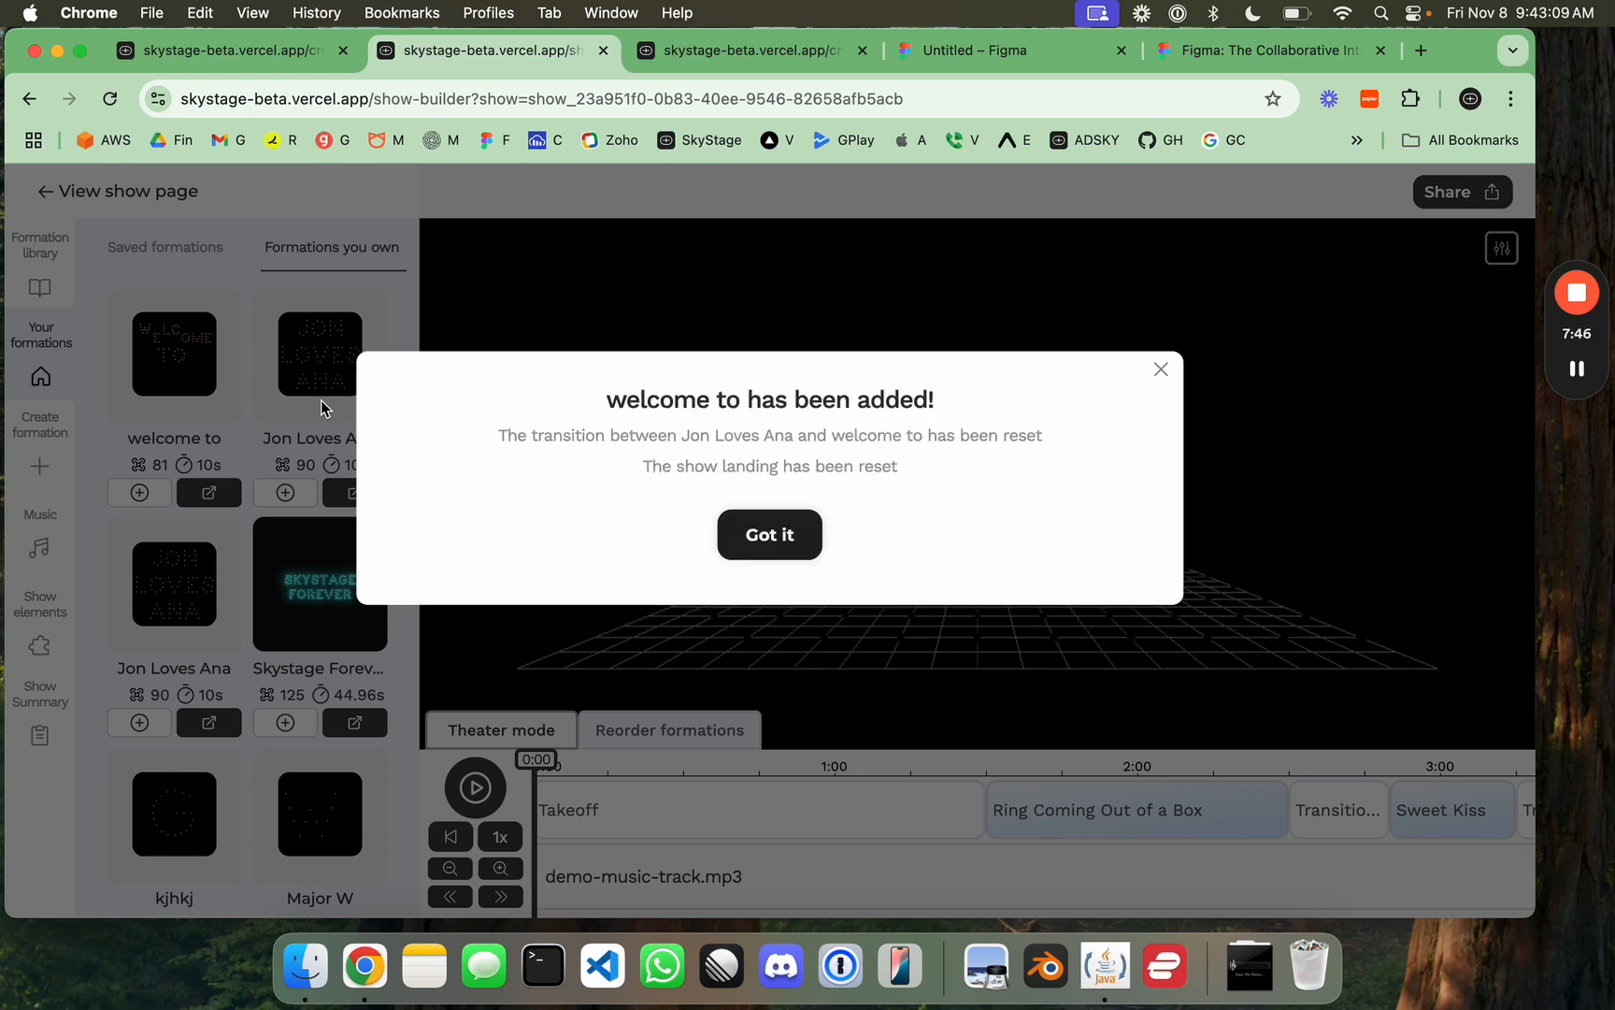
pyautogui.click(778, 502)
# Step: Examine the "welcome to" formation in the show's 3D preview just before the landing on the timeline
pyautogui.hscroll(10, 620, 887)
pyautogui.hscroll(7, 622, 891)
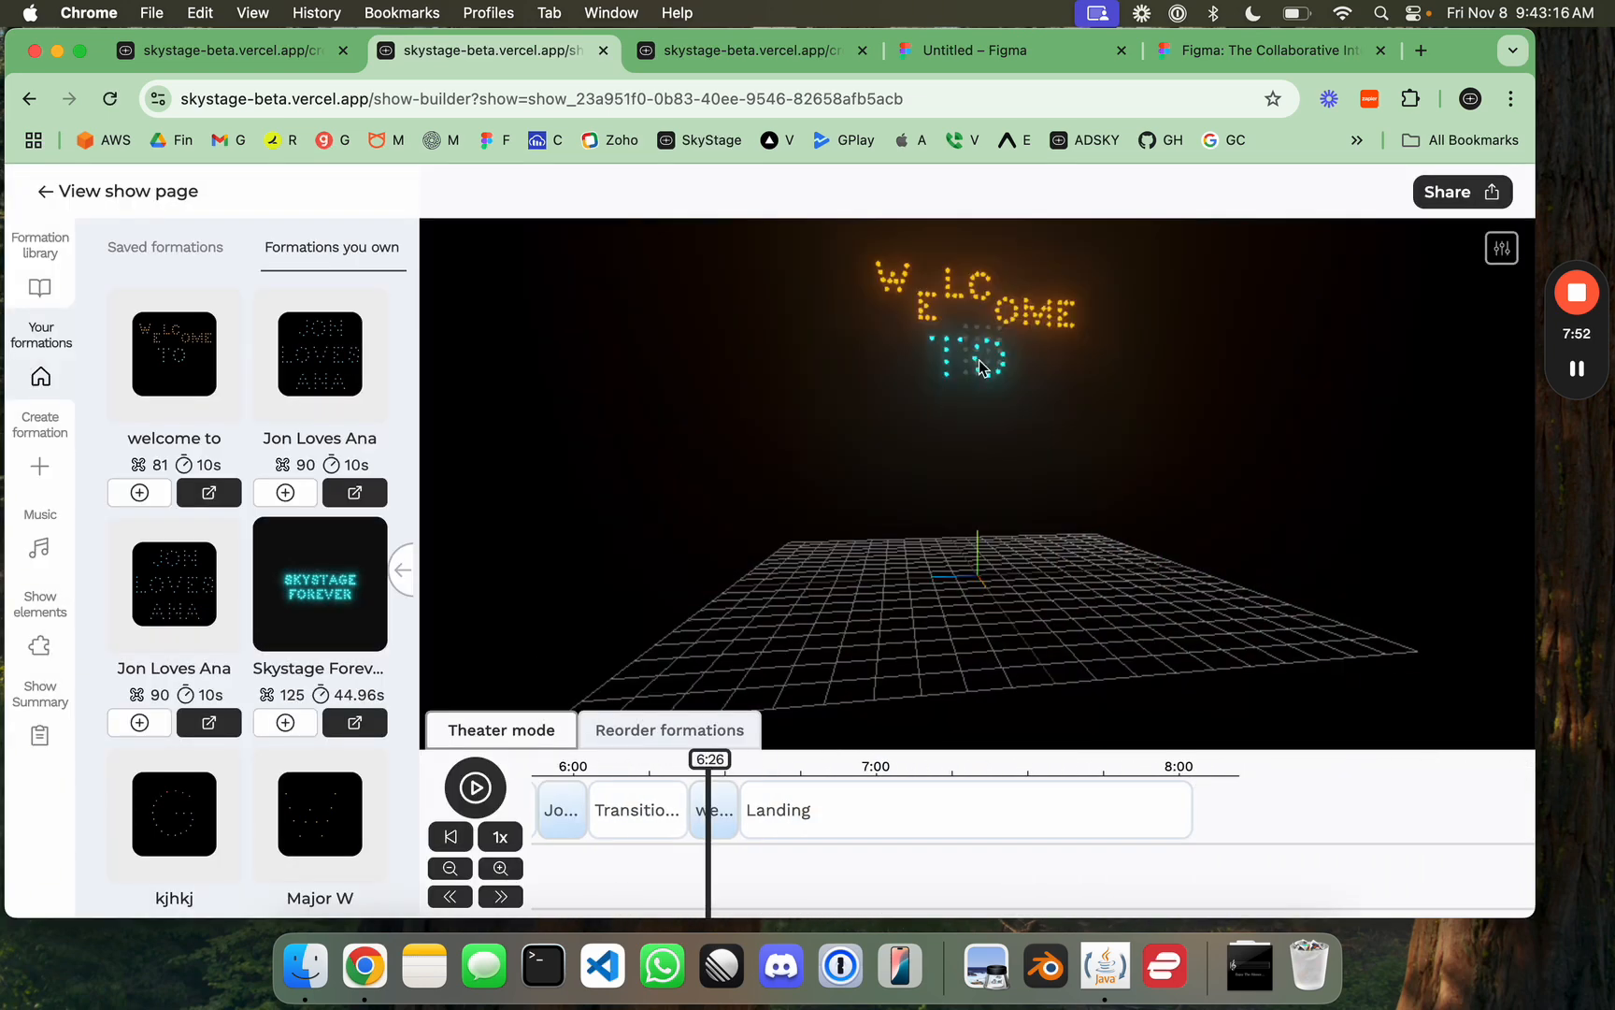
pyautogui.moveTo(1030, 321); pyautogui.dragTo(1006, 439)
pyautogui.scroll(3, 1003, 433)
pyautogui.moveTo(1033, 312); pyautogui.dragTo(1028, 480)
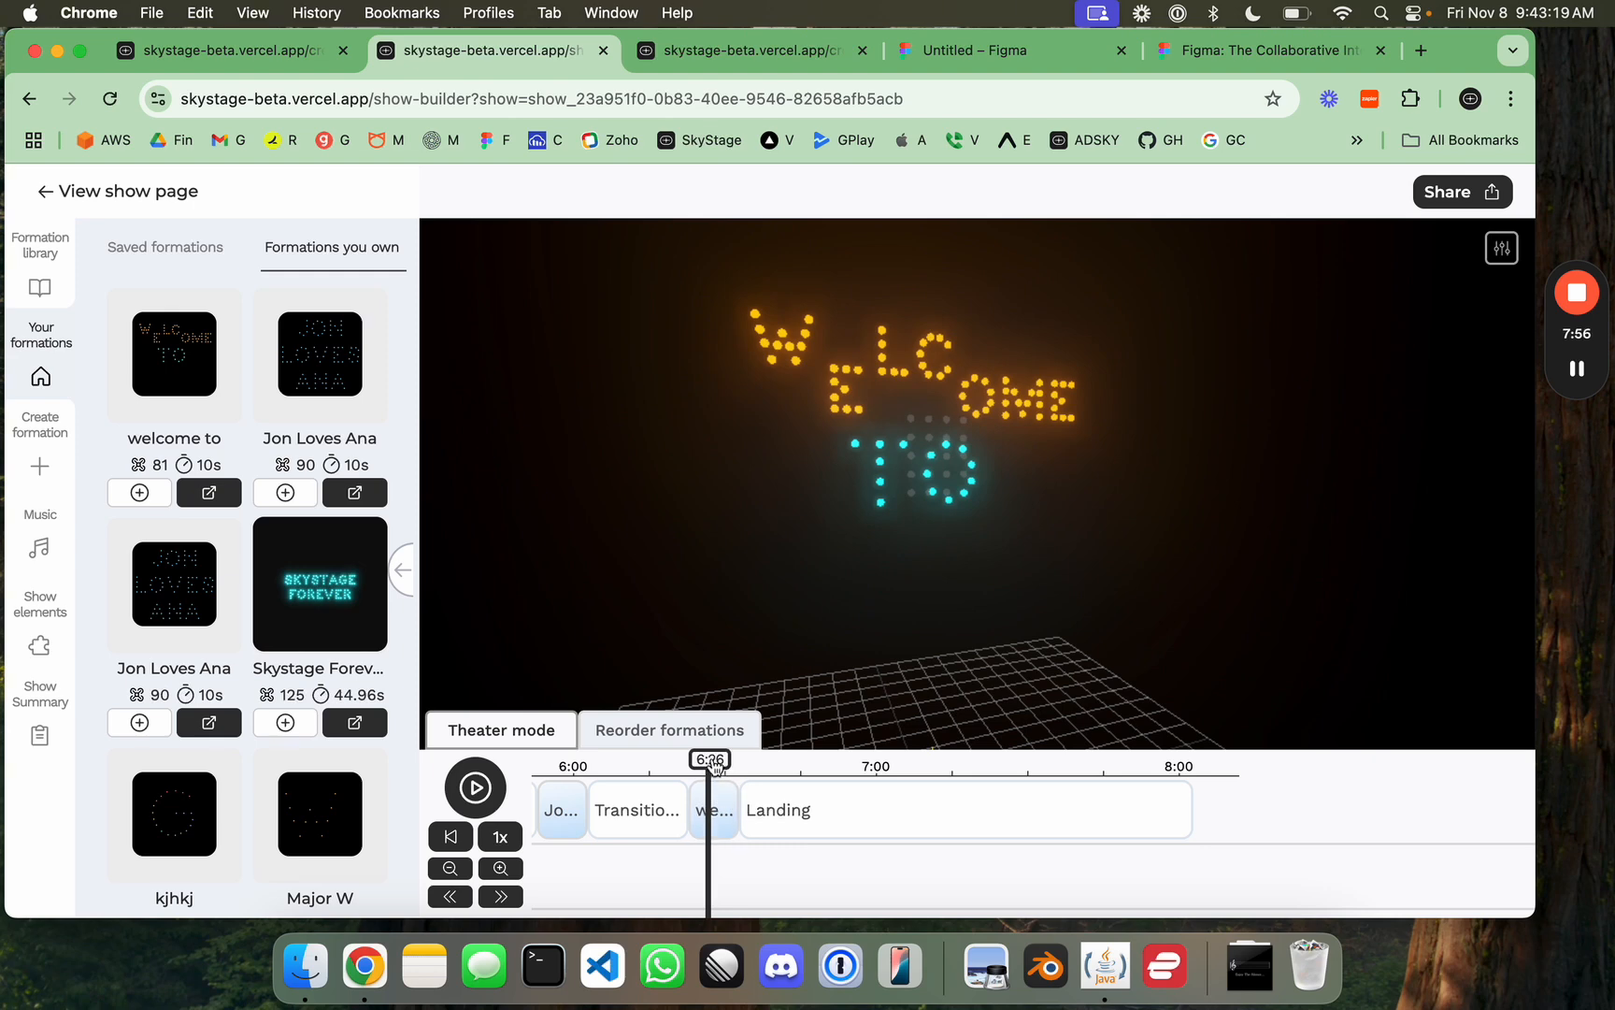
pyautogui.moveTo(710, 759); pyautogui.dragTo(718, 759)
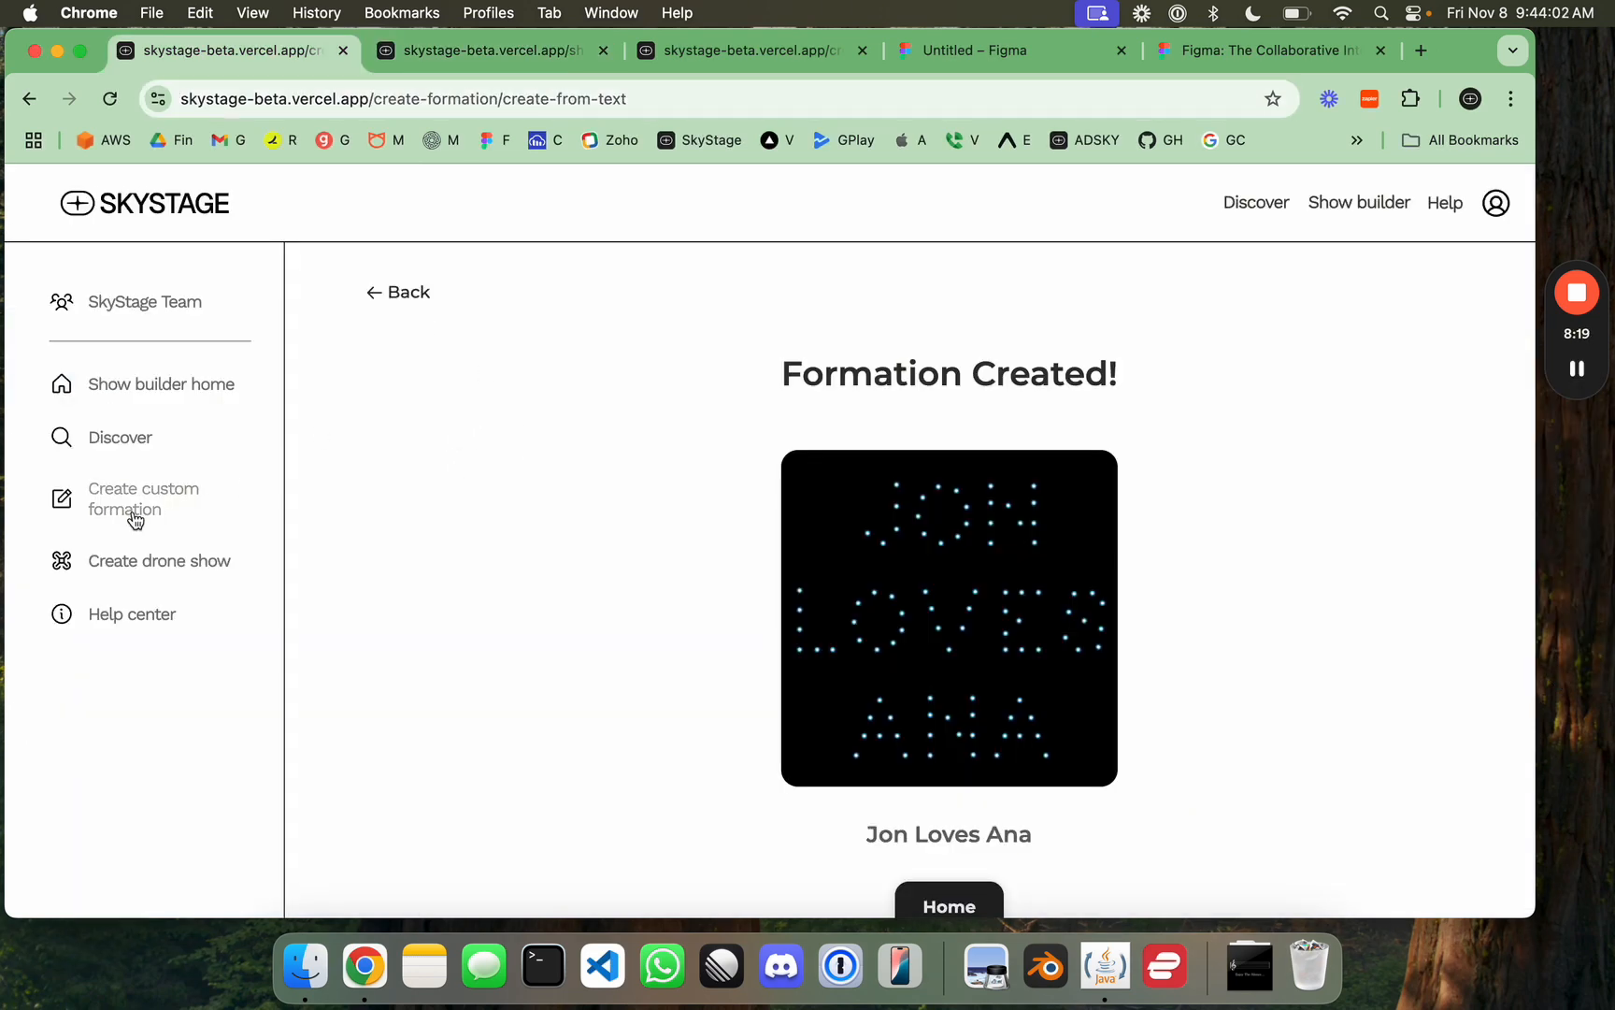
# Step: Start a new custom formation from text, change its second line to LOVES and add a third line
pyautogui.click(134, 510)
pyautogui.scroll(-2, 785, 495)
pyautogui.click(707, 522)
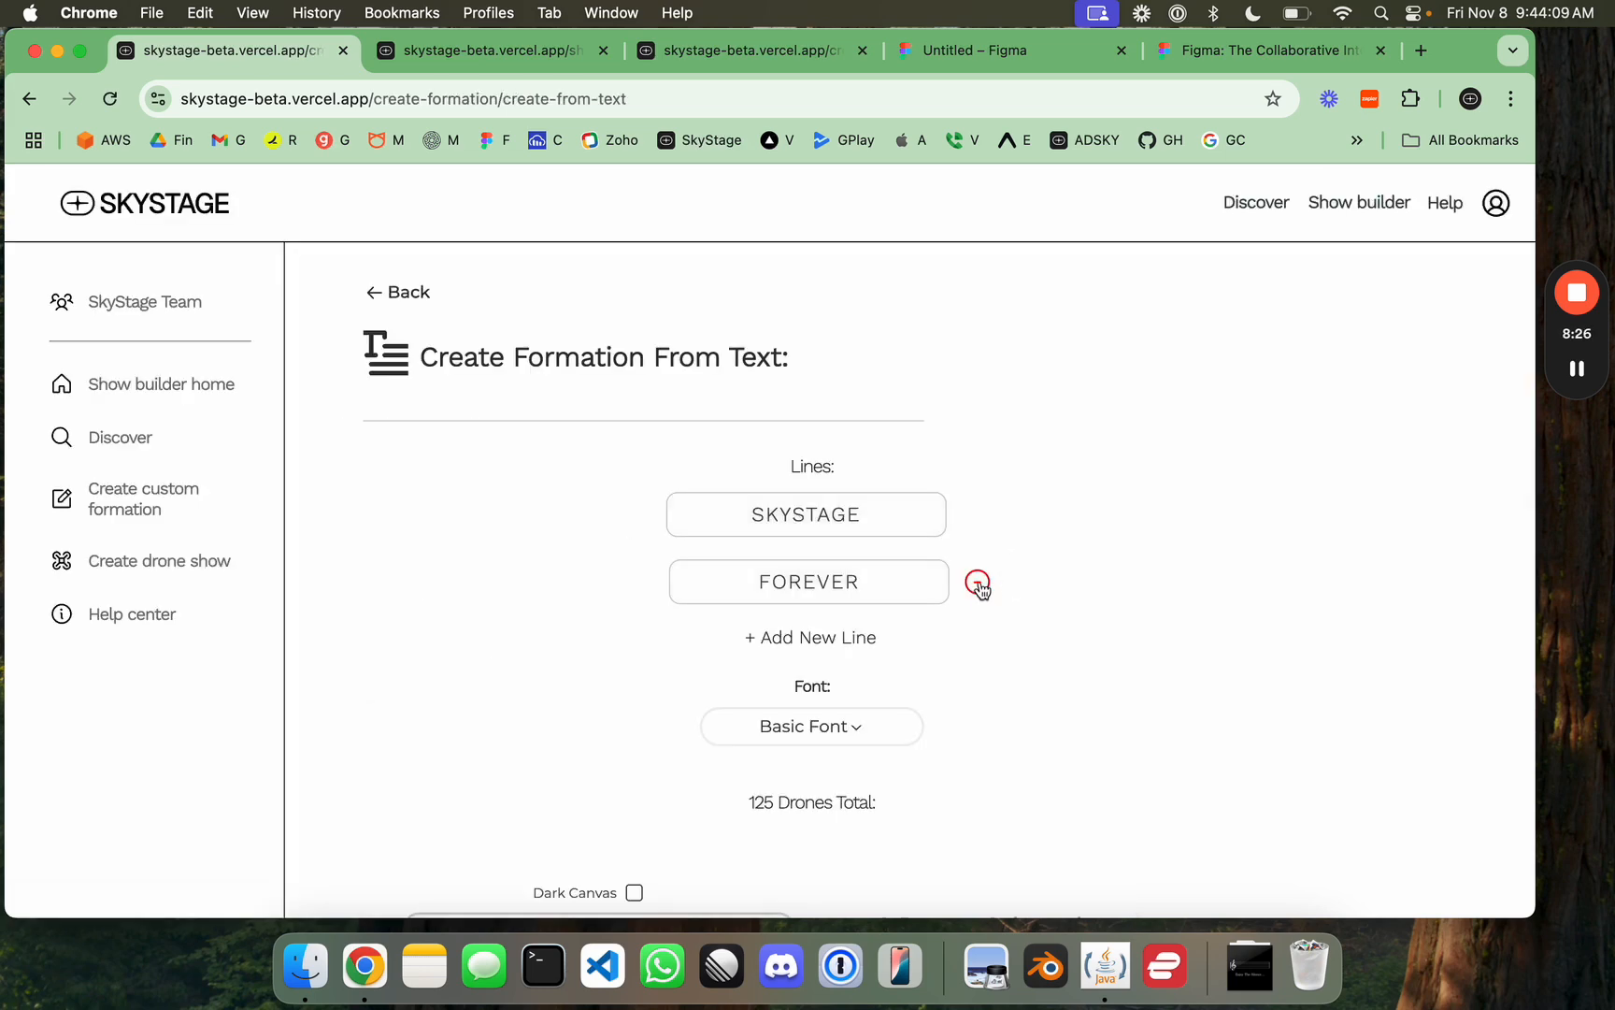
pyautogui.doubleClick(926, 580)
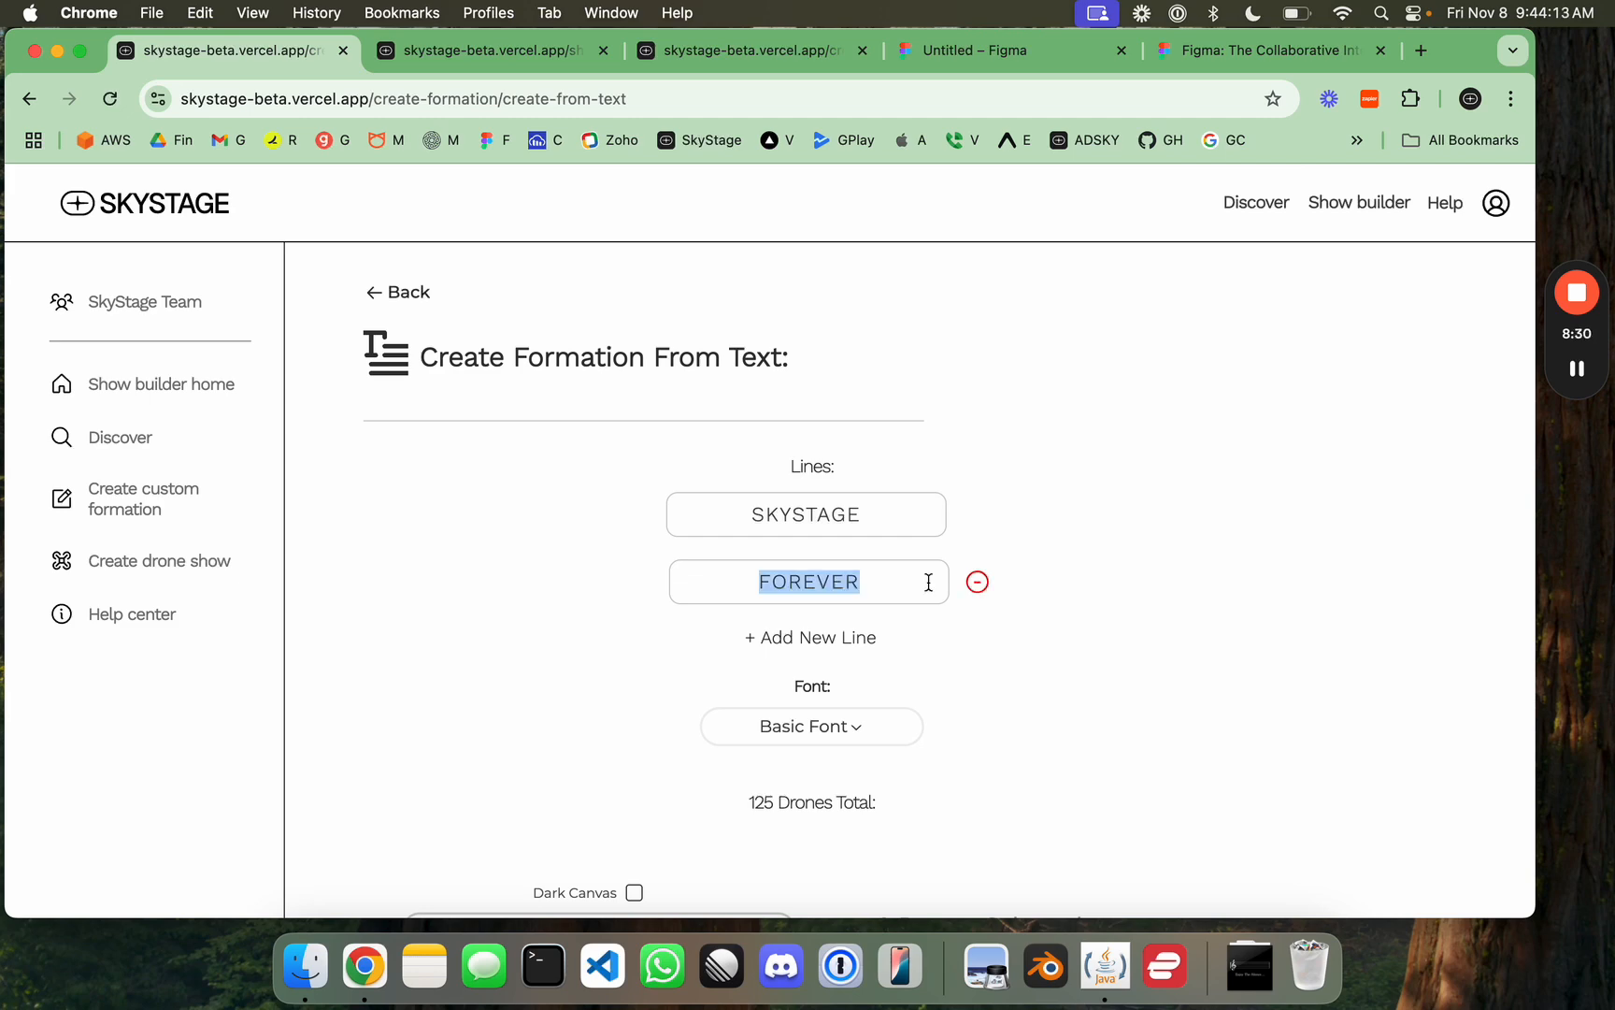
pyautogui.write('LOVES')
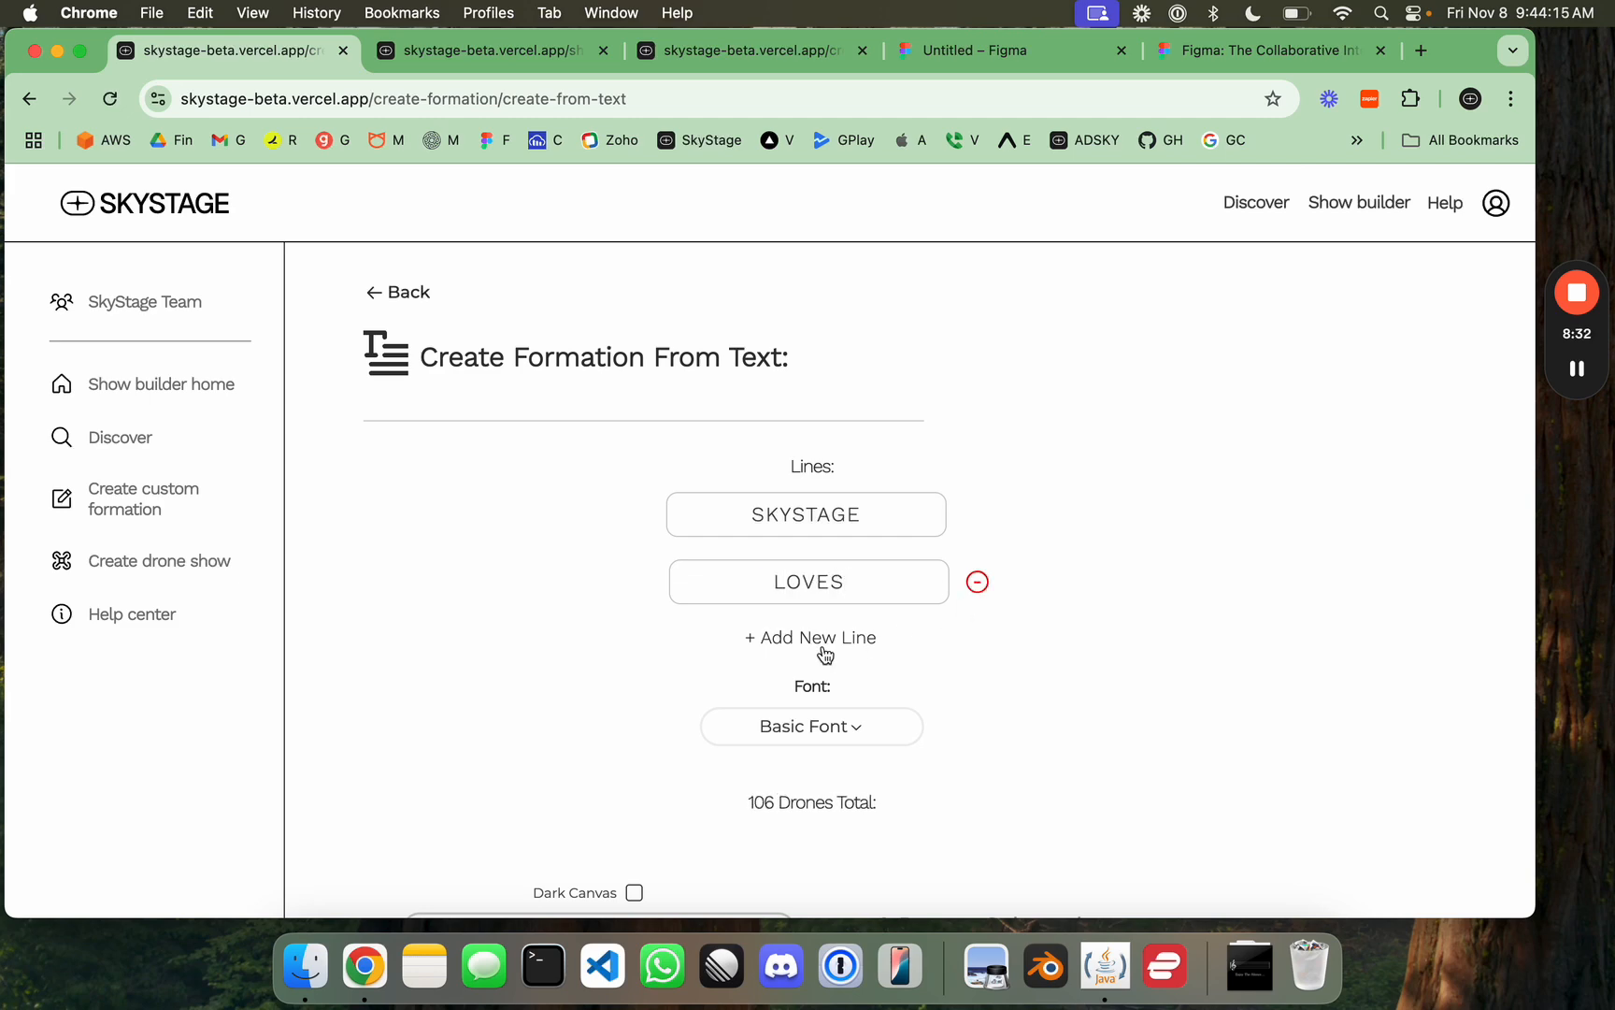
pyautogui.click(823, 639)
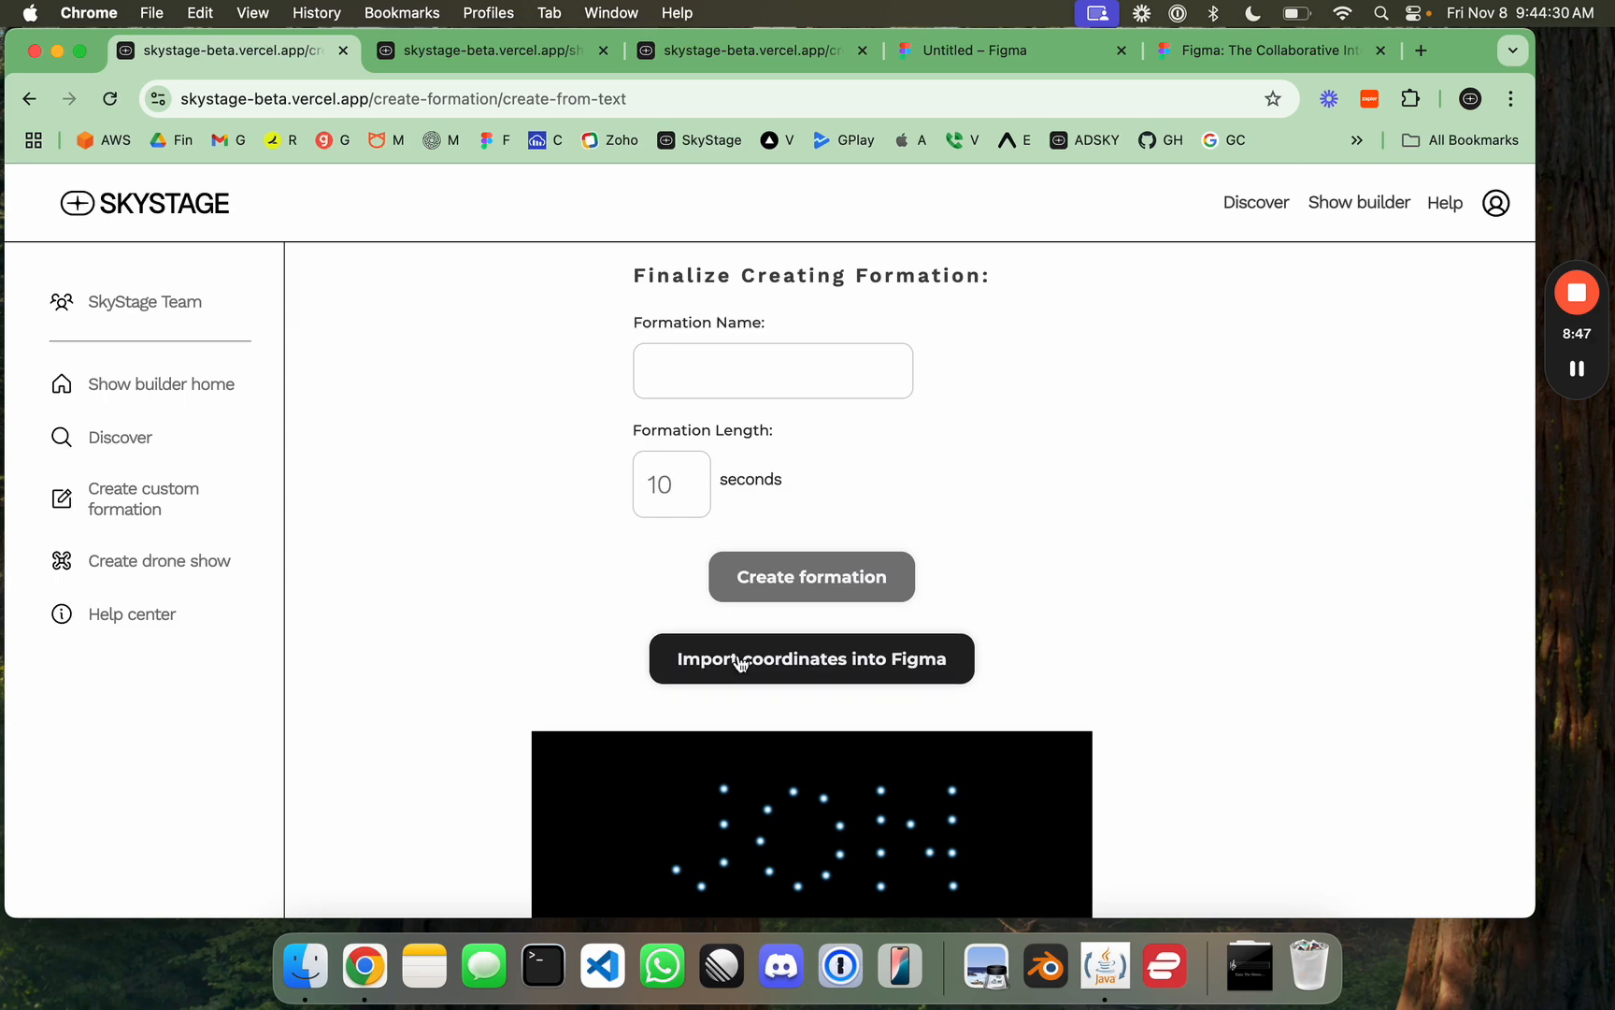
# Step: Import the text formation's coordinates into Figma
pyautogui.click(708, 682)
pyautogui.scroll(-2, 1043, 558)
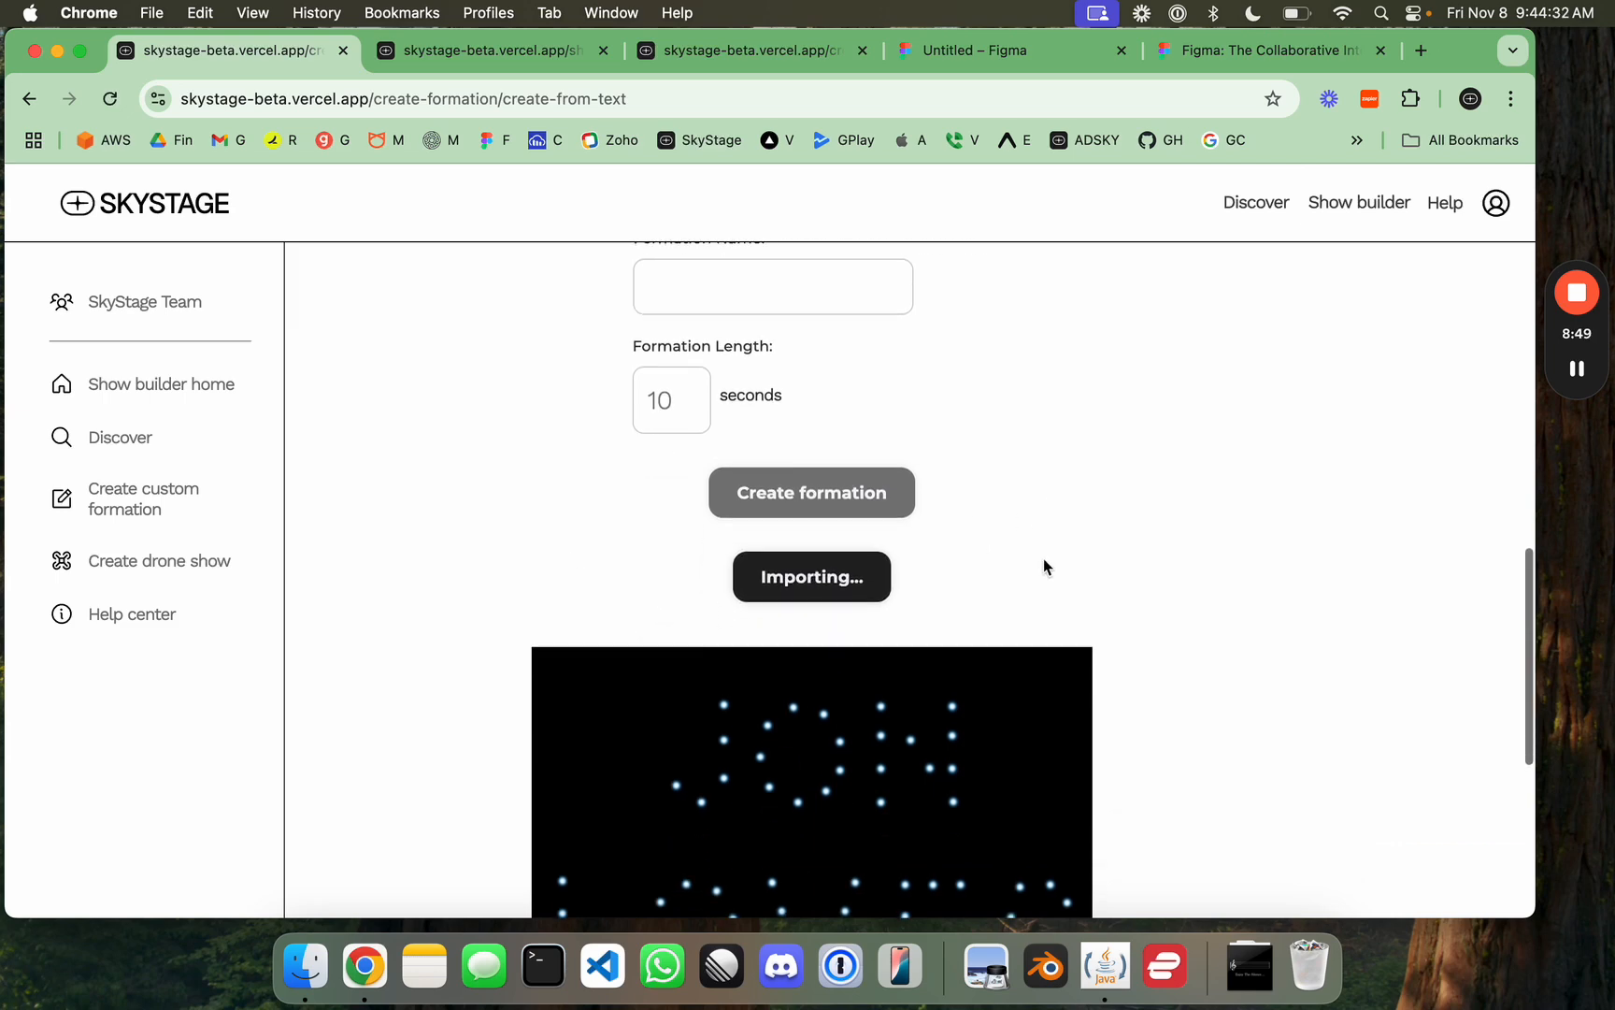
# Step: Copy the text formation's Figma import ID and switch to the Untitled Figma file
pyautogui.moveTo(561, 665); pyautogui.dragTo(1070, 674)
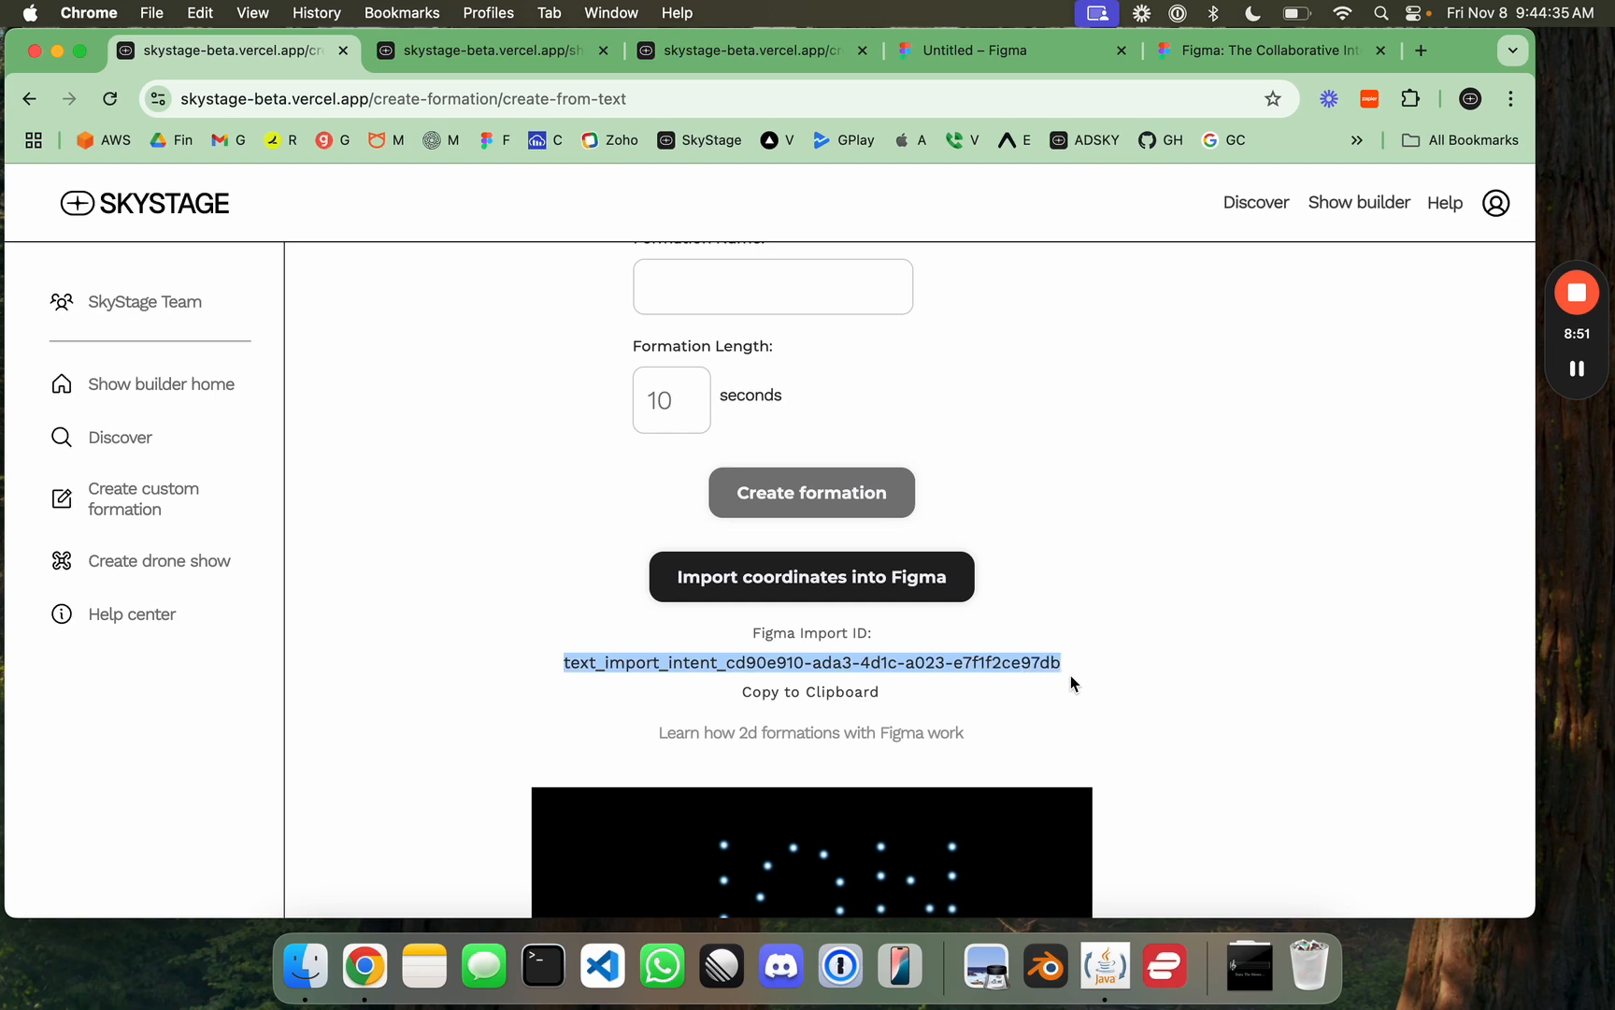
pyautogui.click(800, 695)
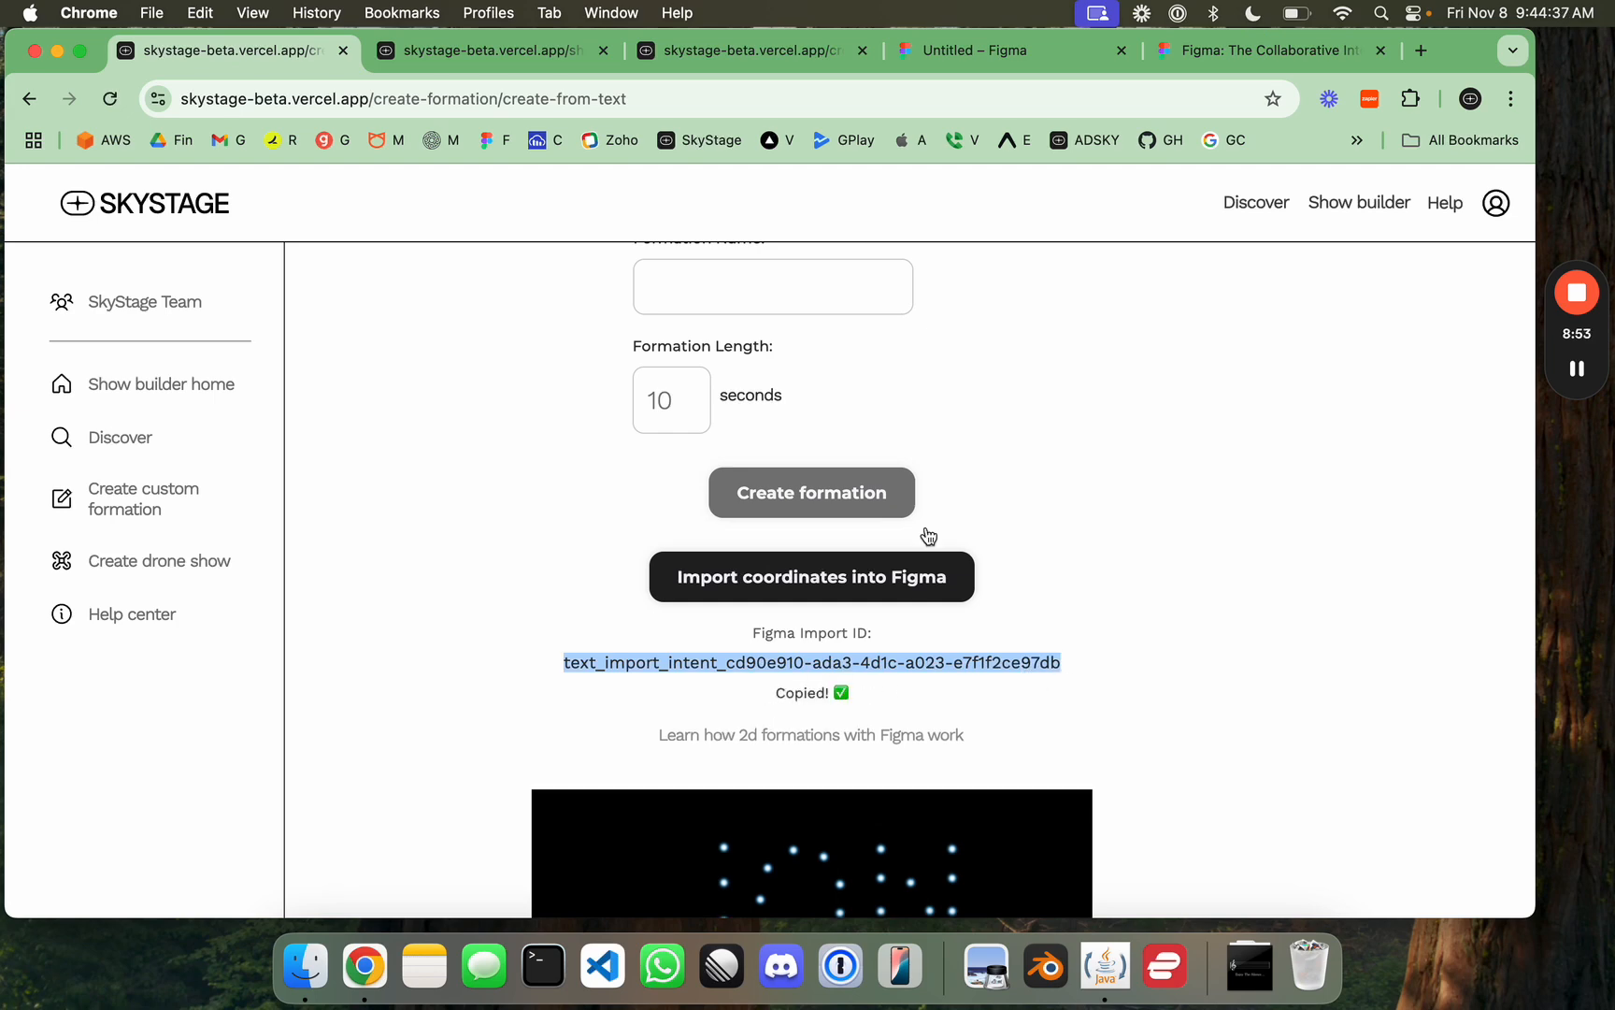
pyautogui.click(948, 51)
pyautogui.scroll(-3, 911, 432)
pyautogui.hscroll(5, 916, 436)
pyautogui.hscroll(3, 916, 436)
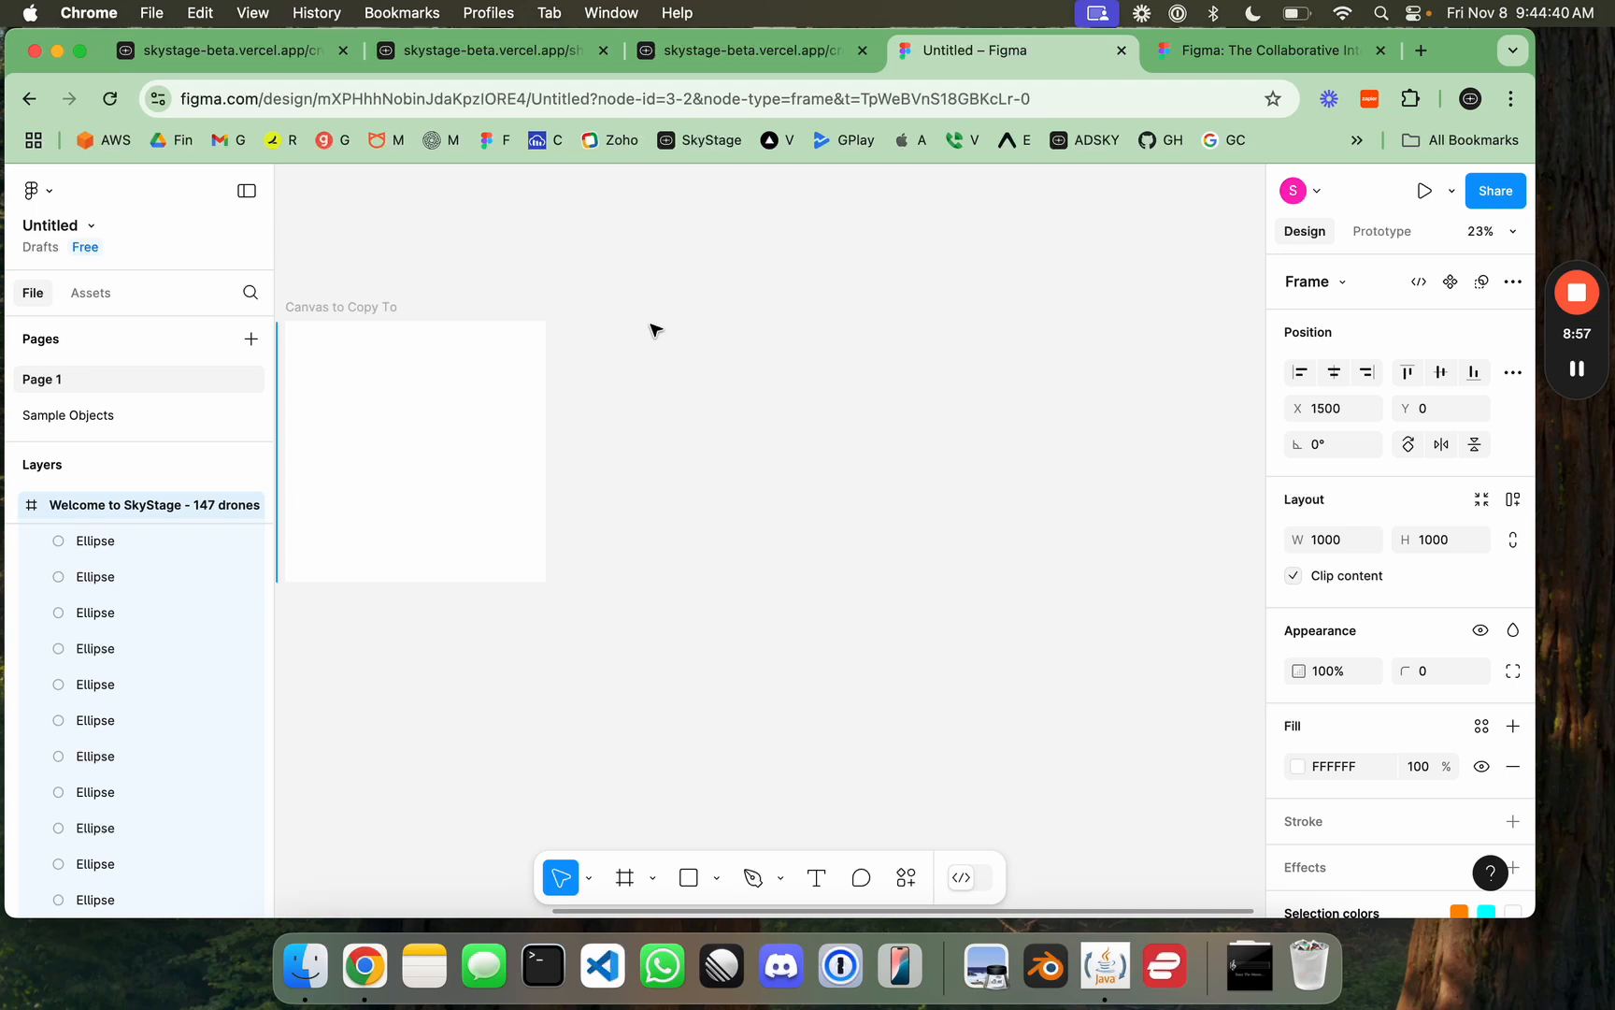
# Step: Import the formation into the Figma page with the SkyStage Formation Builder plugin, using the copied import ID
pyautogui.rightClick(654, 329)
pyautogui.moveTo(712, 518)
pyautogui.click(930, 538)
pyautogui.doubleClick(706, 563)
pyautogui.press('super+v')
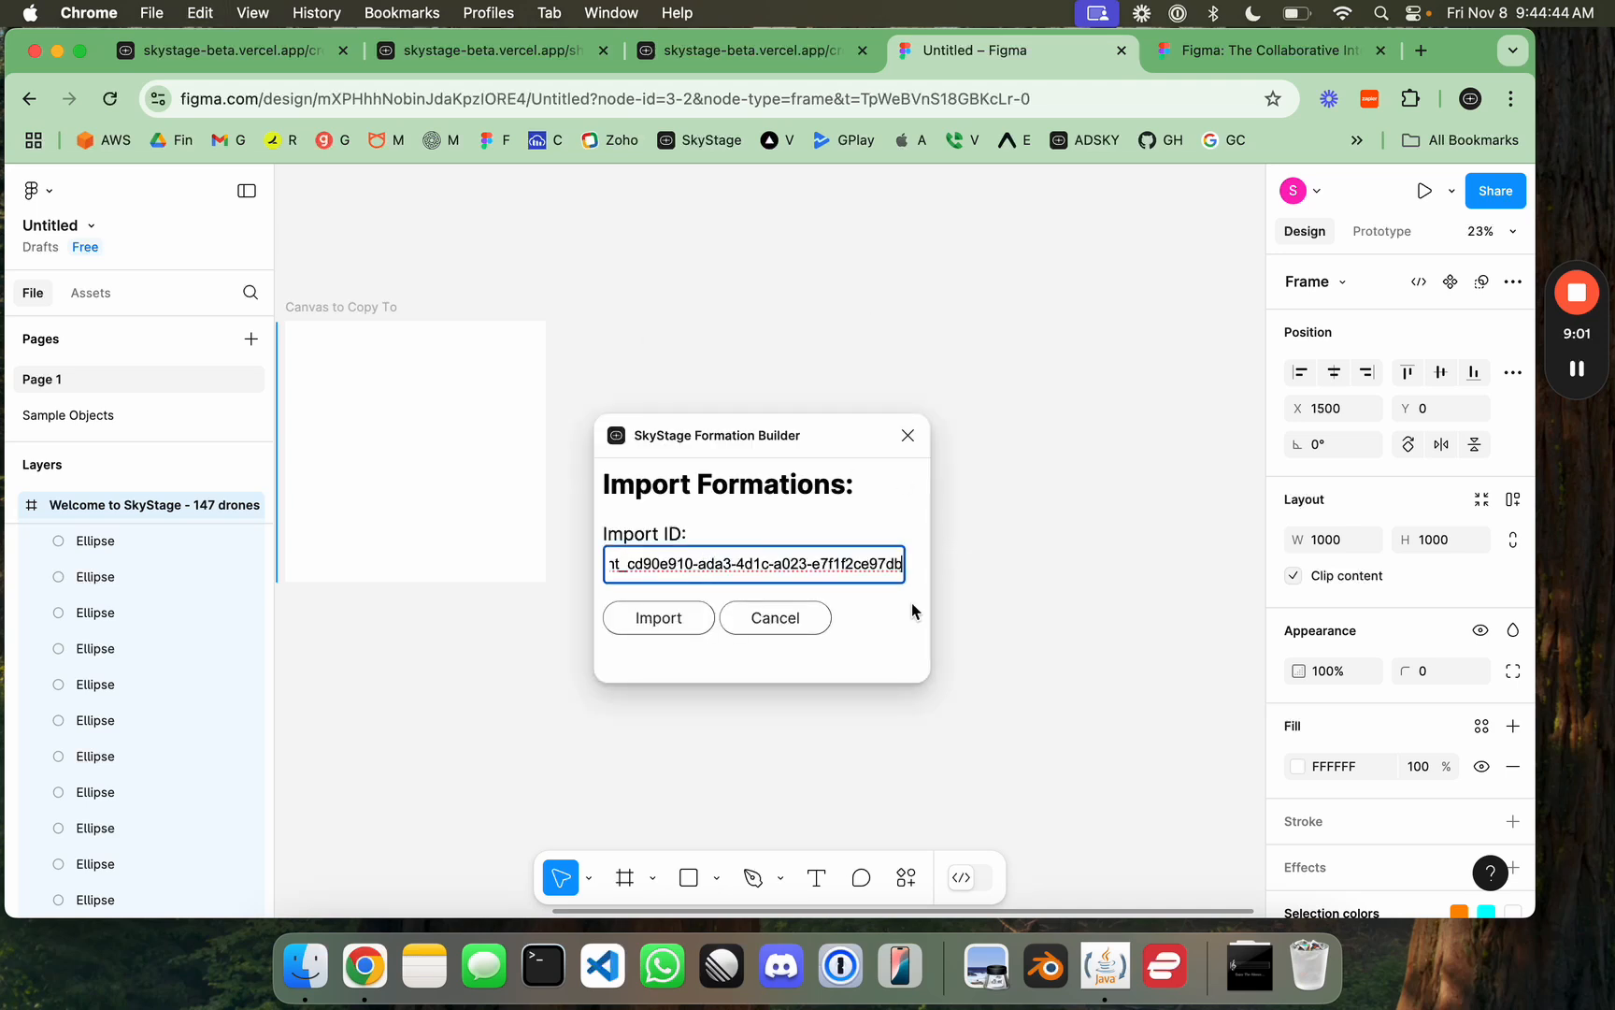
pyautogui.click(756, 528)
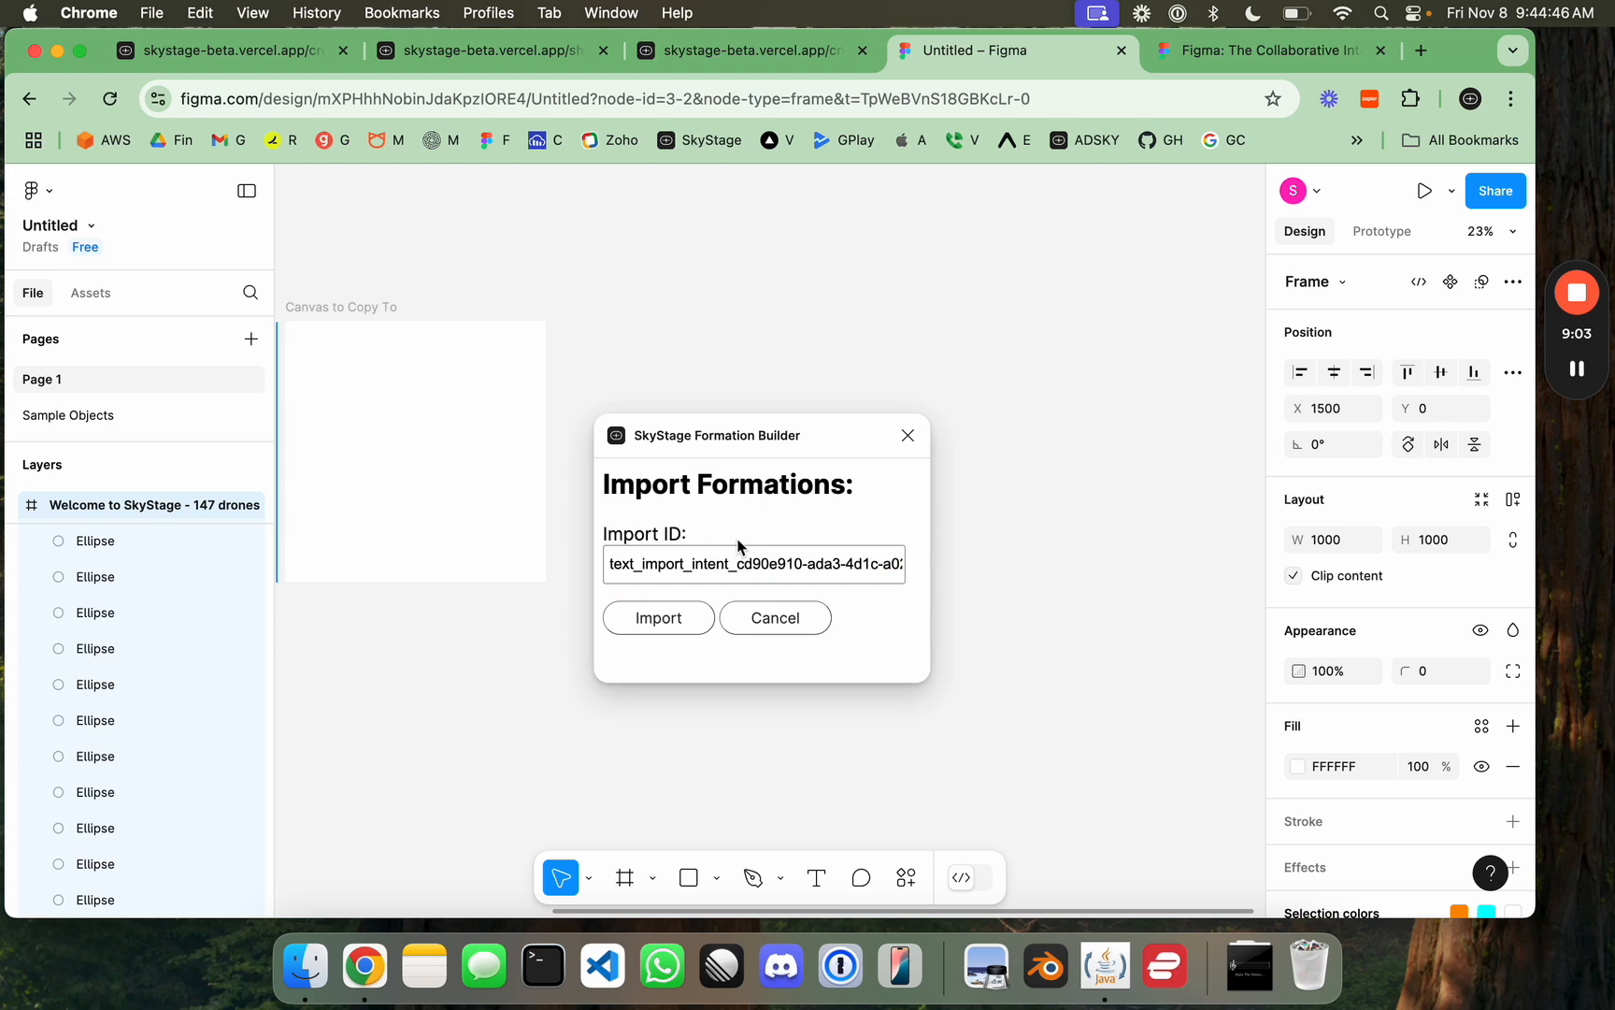
pyautogui.click(659, 619)
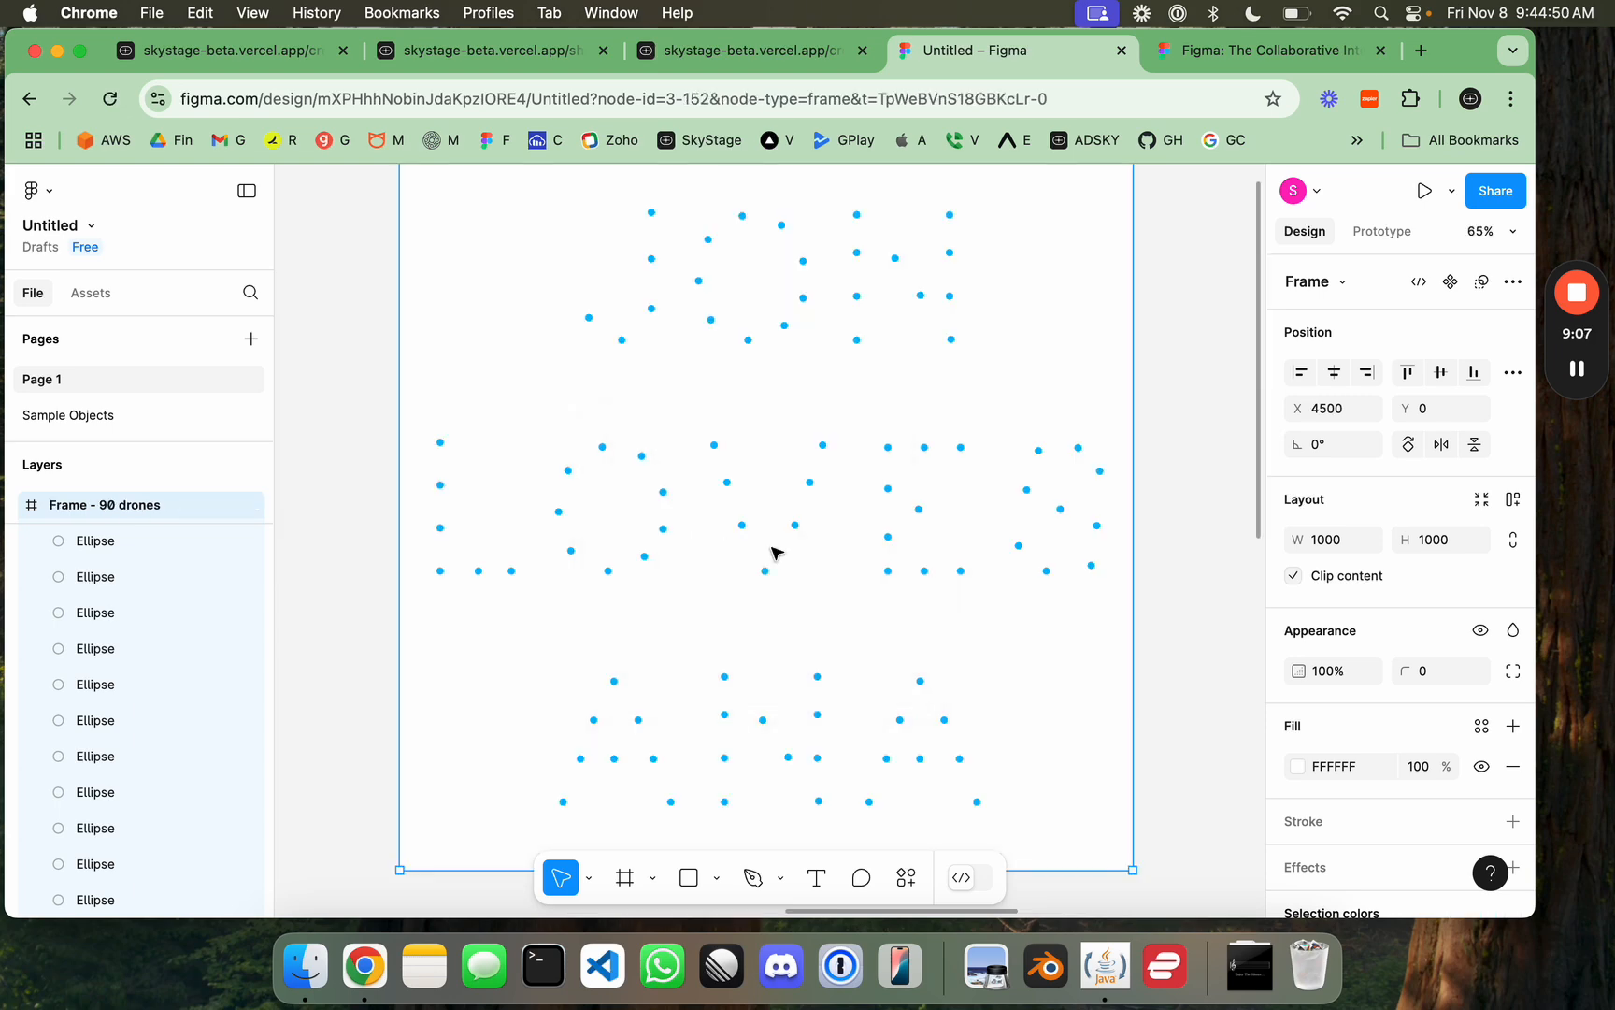
# Step: Try moving the outermost dot of the first letter in the imported 90-drone frame
pyautogui.scroll(-5, 776, 552)
pyautogui.click(898, 484)
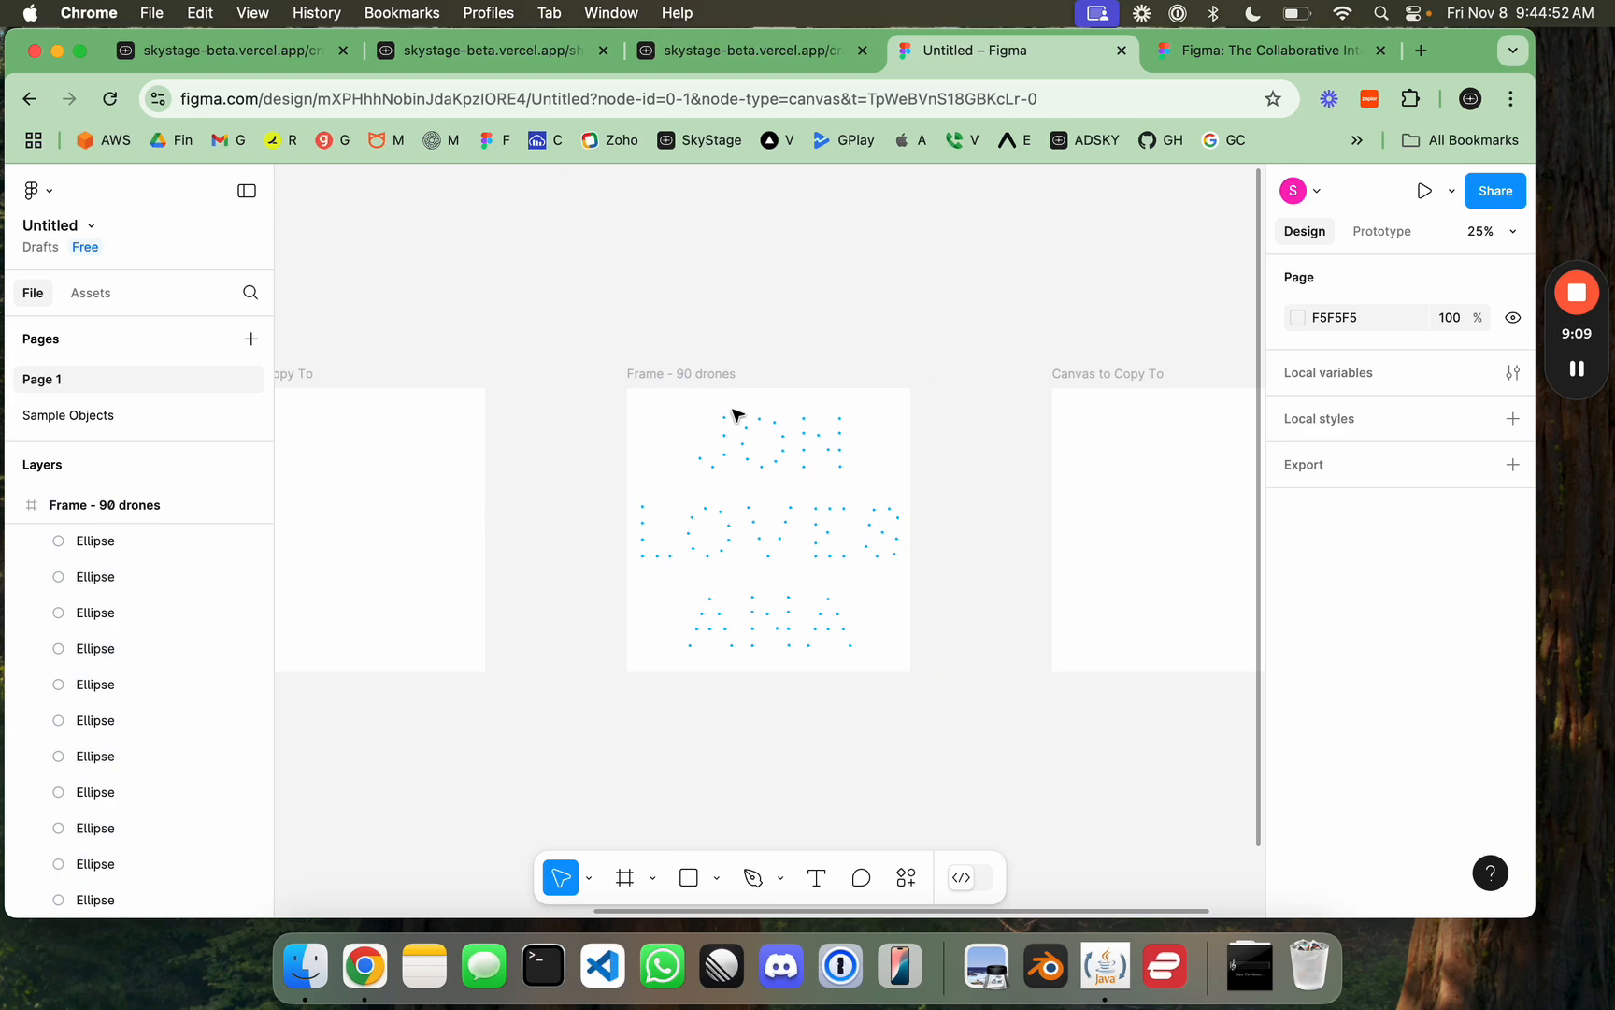
pyautogui.scroll(3, 769, 459)
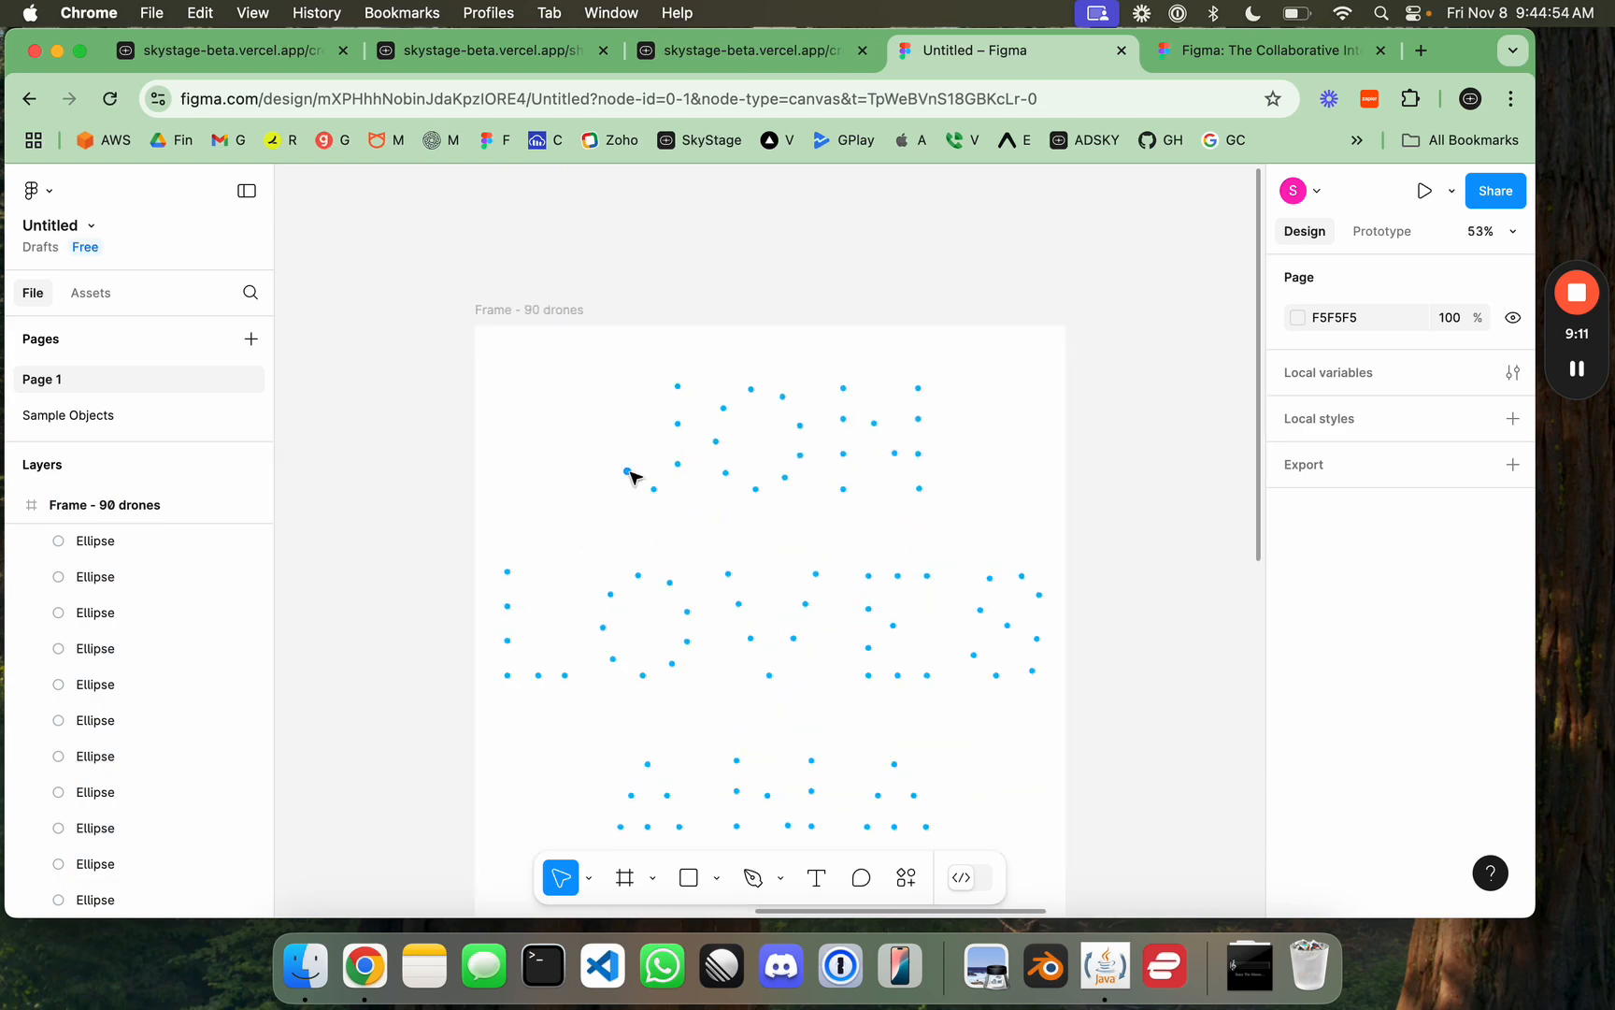
pyautogui.click(566, 436)
pyautogui.moveTo(567, 440)
pyautogui.mouseDown()
pyautogui.moveTo(631, 468)
pyautogui.moveTo(565, 456)
pyautogui.mouseUp()
pyautogui.click(573, 569)
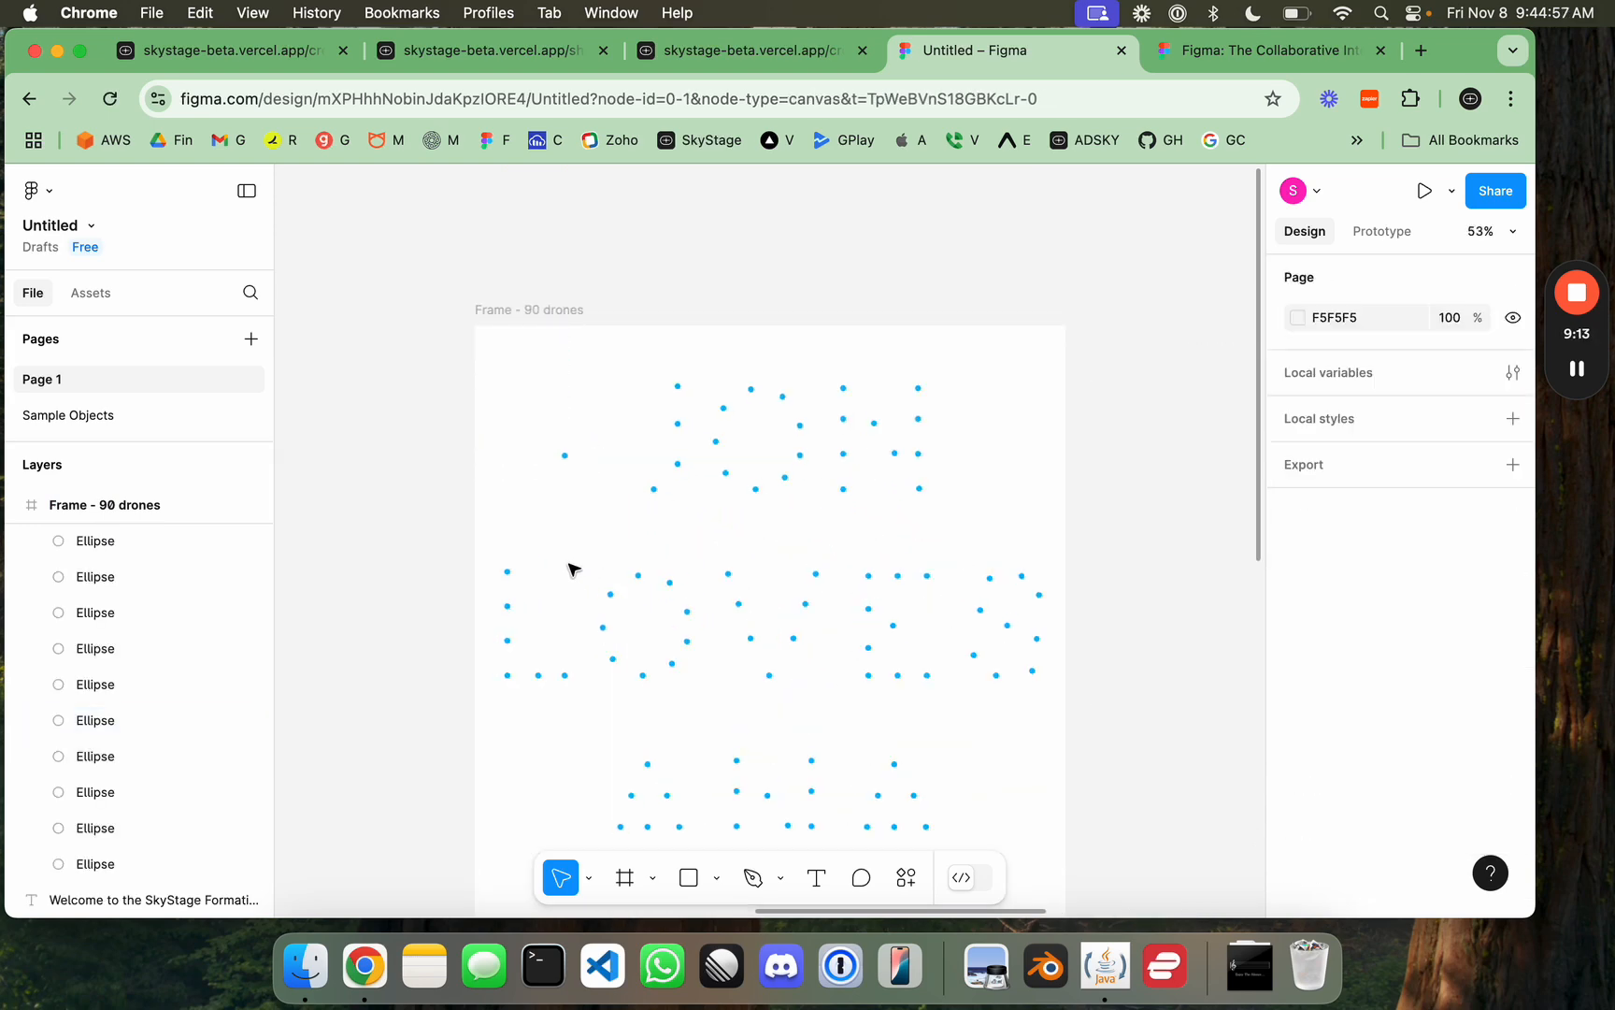
pyautogui.click(565, 456)
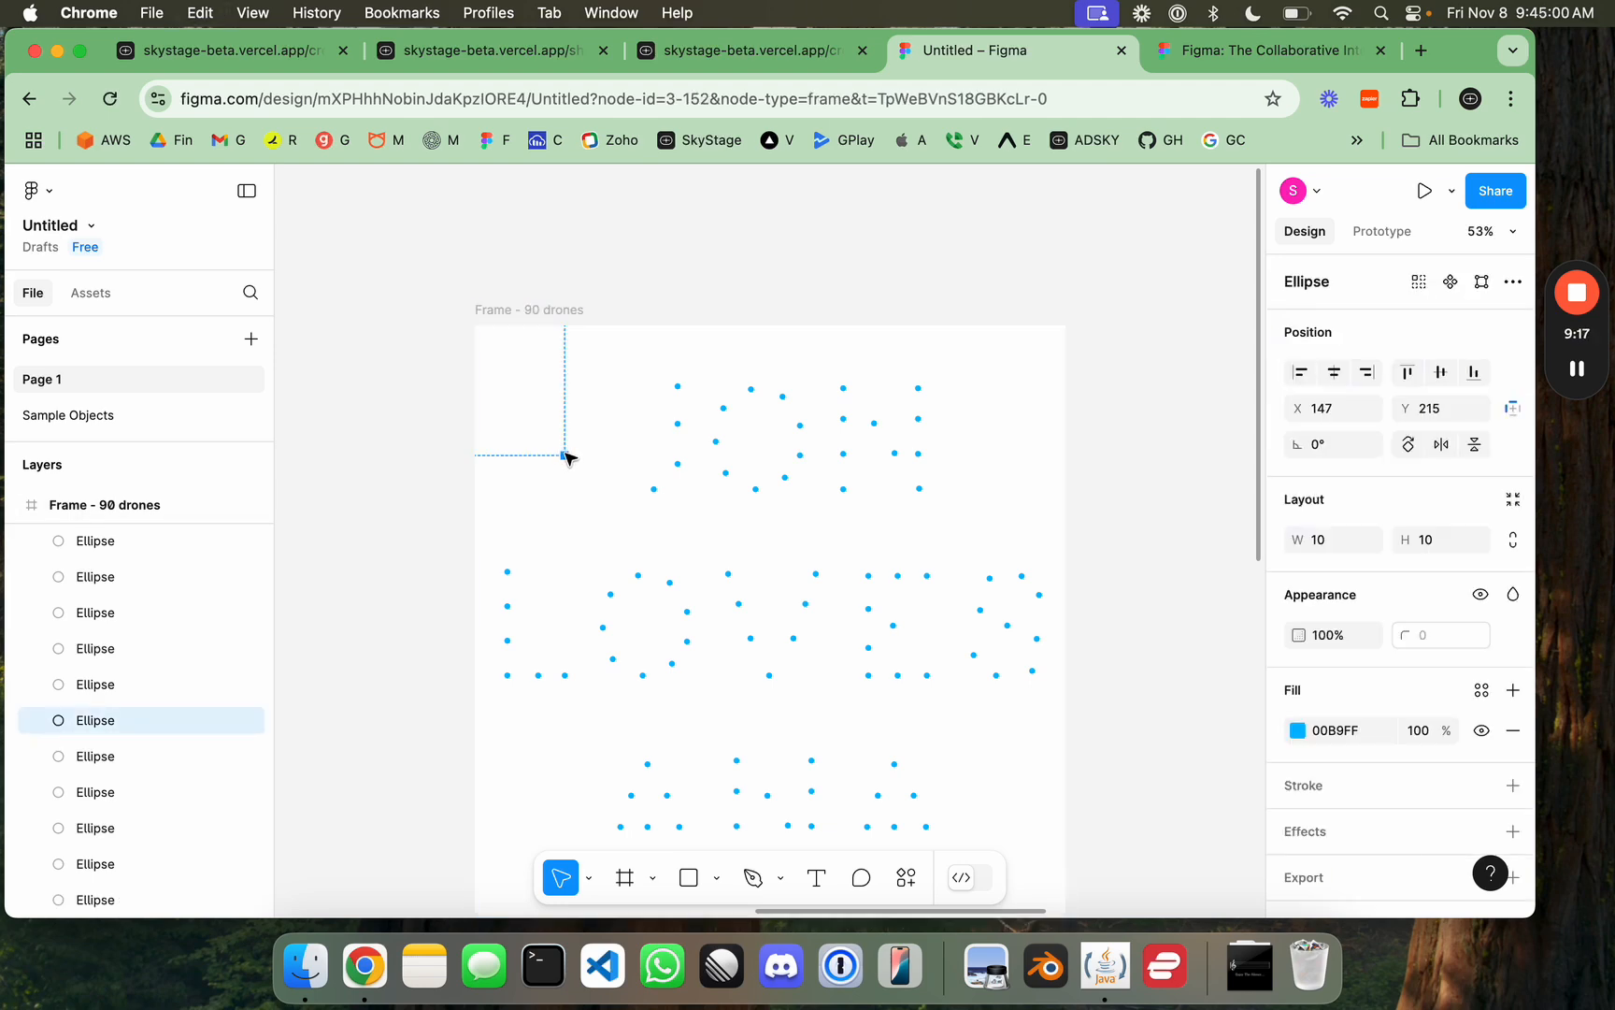
pyautogui.moveTo(565, 457); pyautogui.dragTo(597, 496)
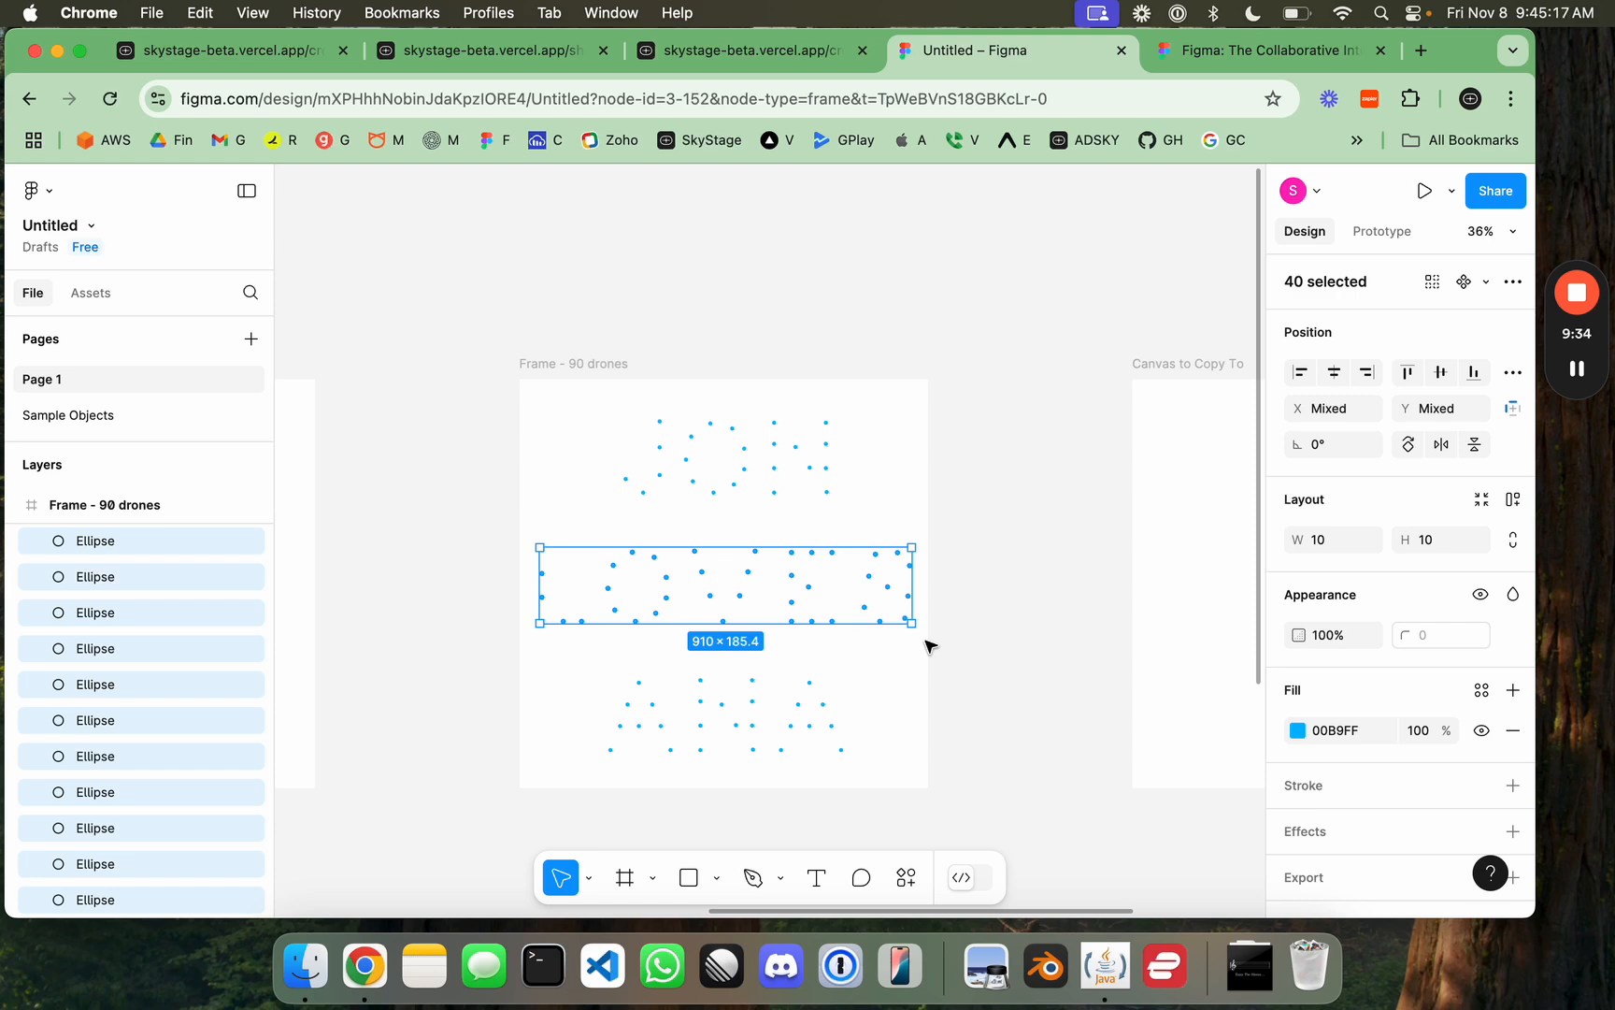
# Step: Delete all the dots of the middle LOVES line from the 90-drone frame
pyautogui.press('Delete')
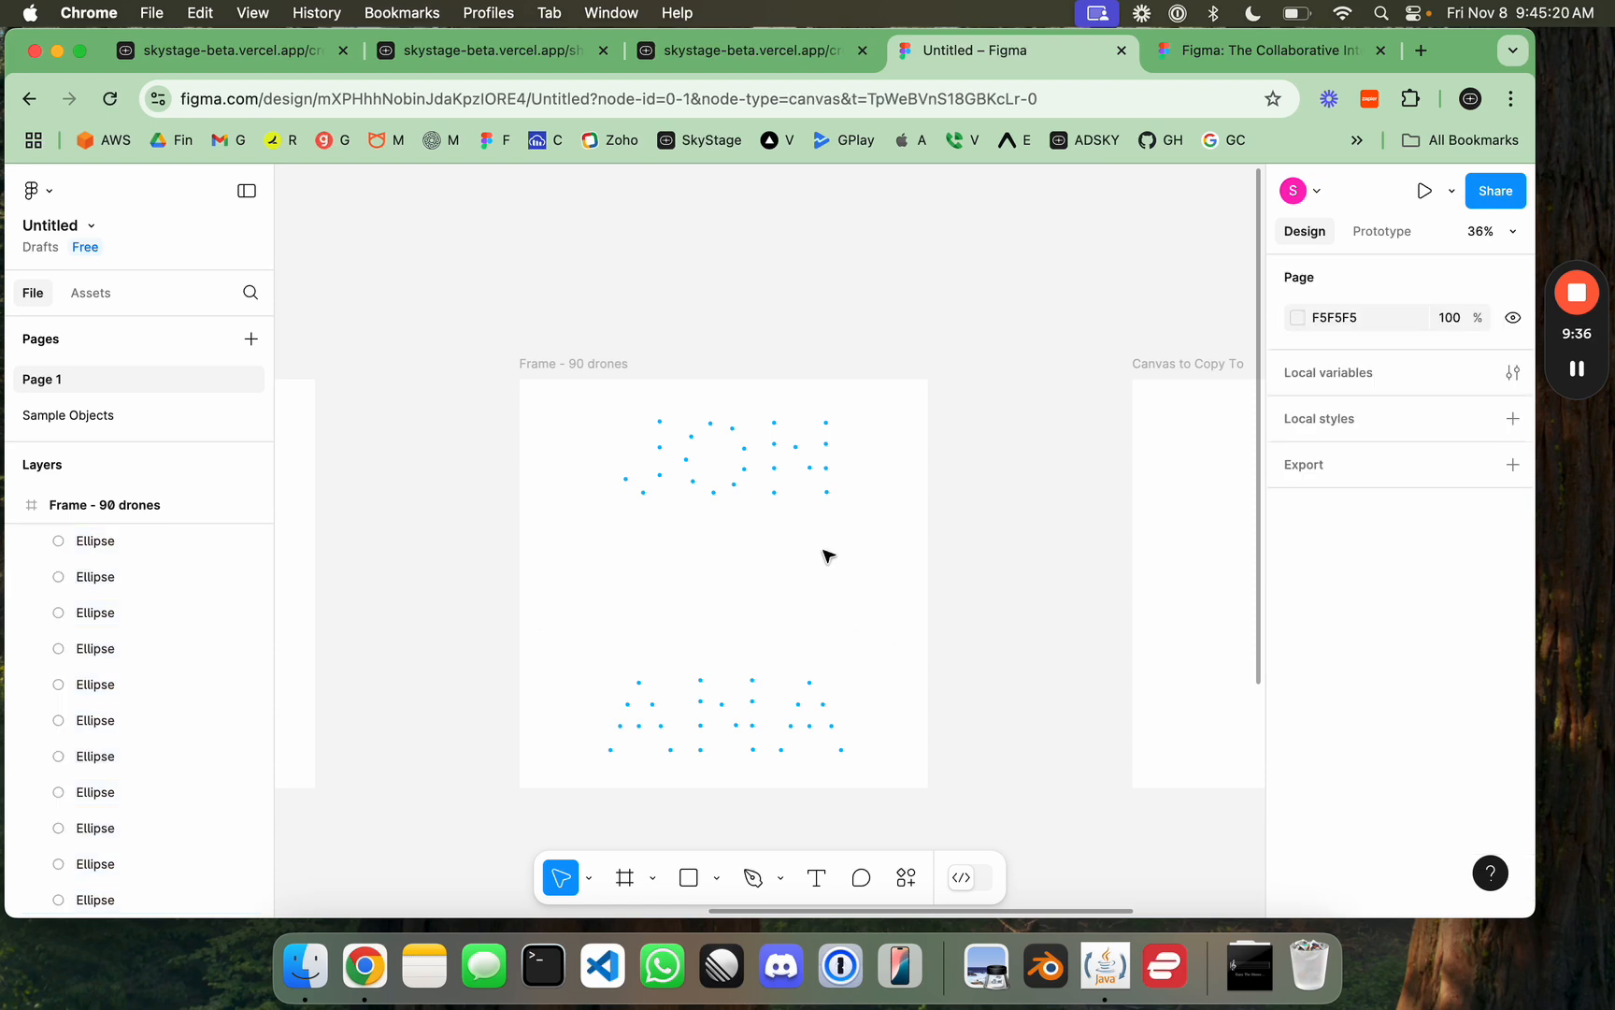
# Step: Search Google Images for "heart icon" in a new tab and copy the thin-outlined VectorStock heart image
pyautogui.click(1420, 50)
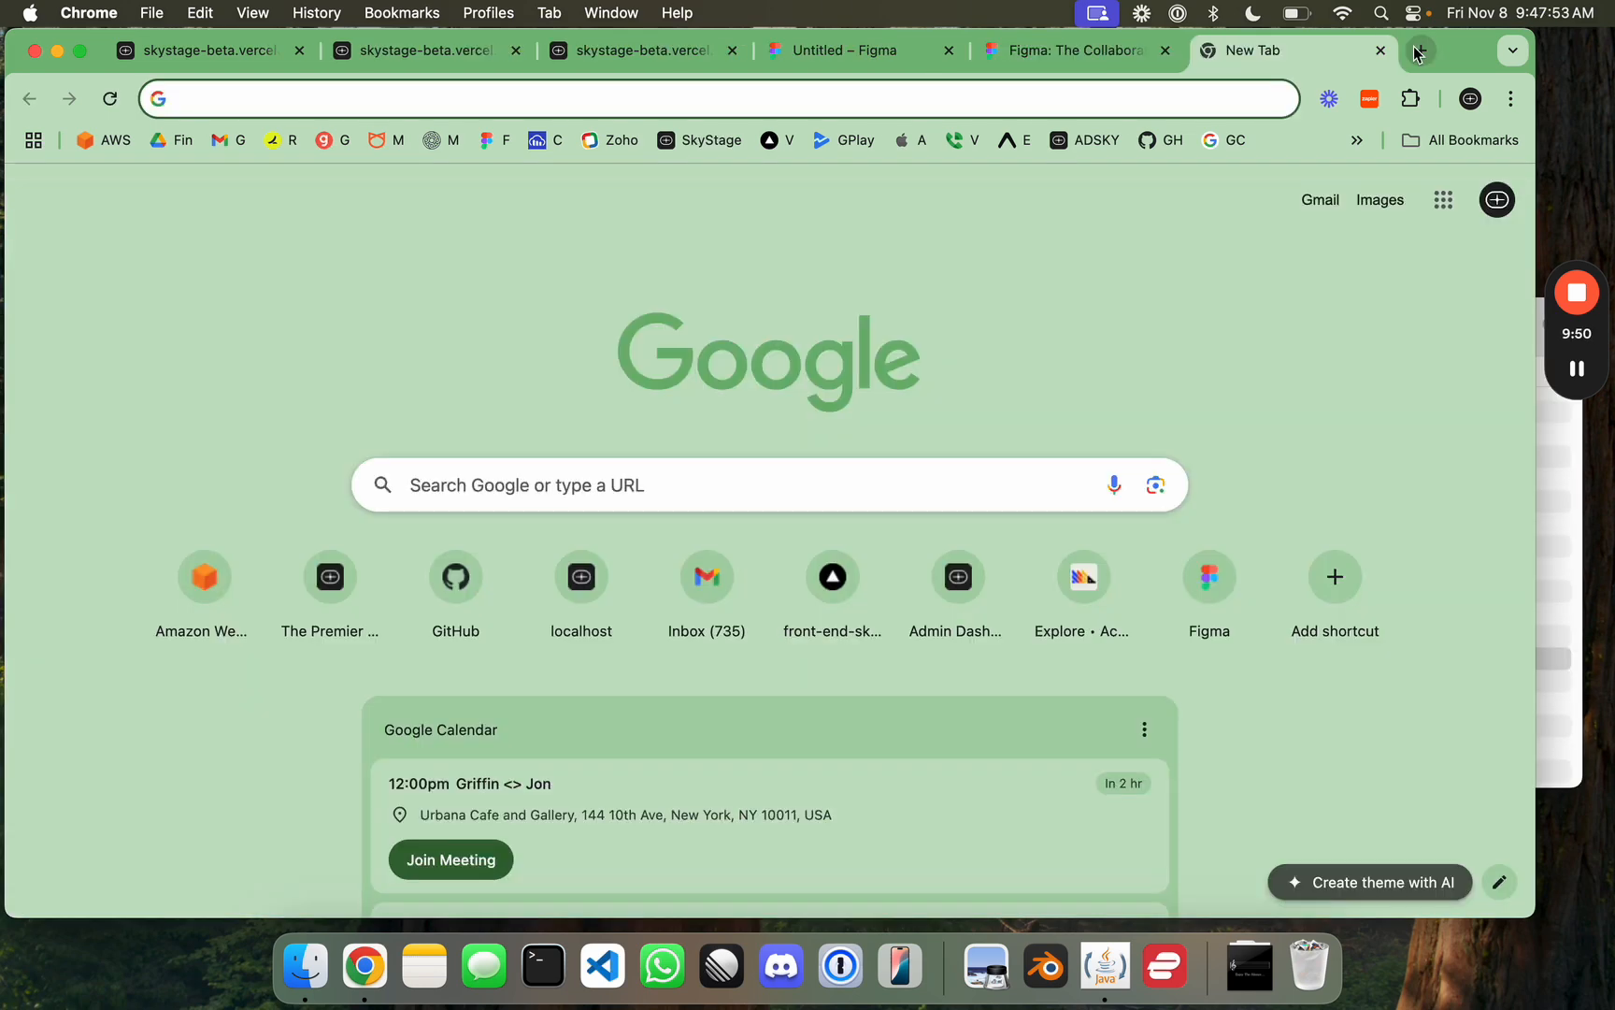
pyautogui.write('heart icon')
pyautogui.press('Return')
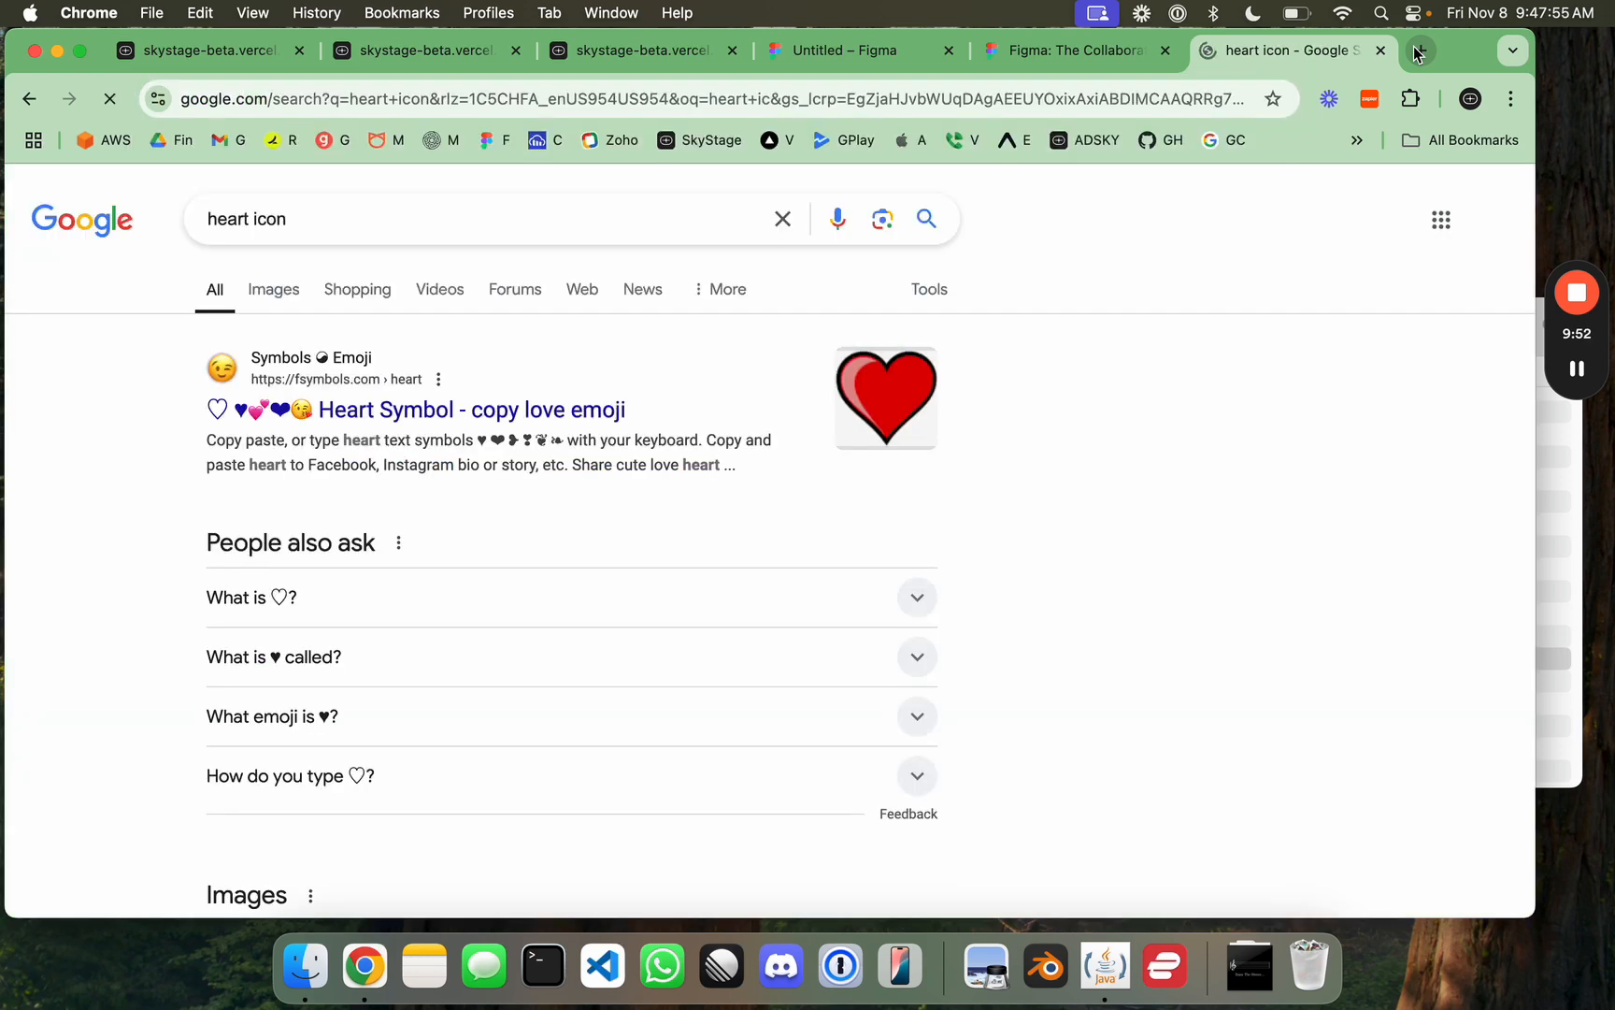
pyautogui.click(273, 292)
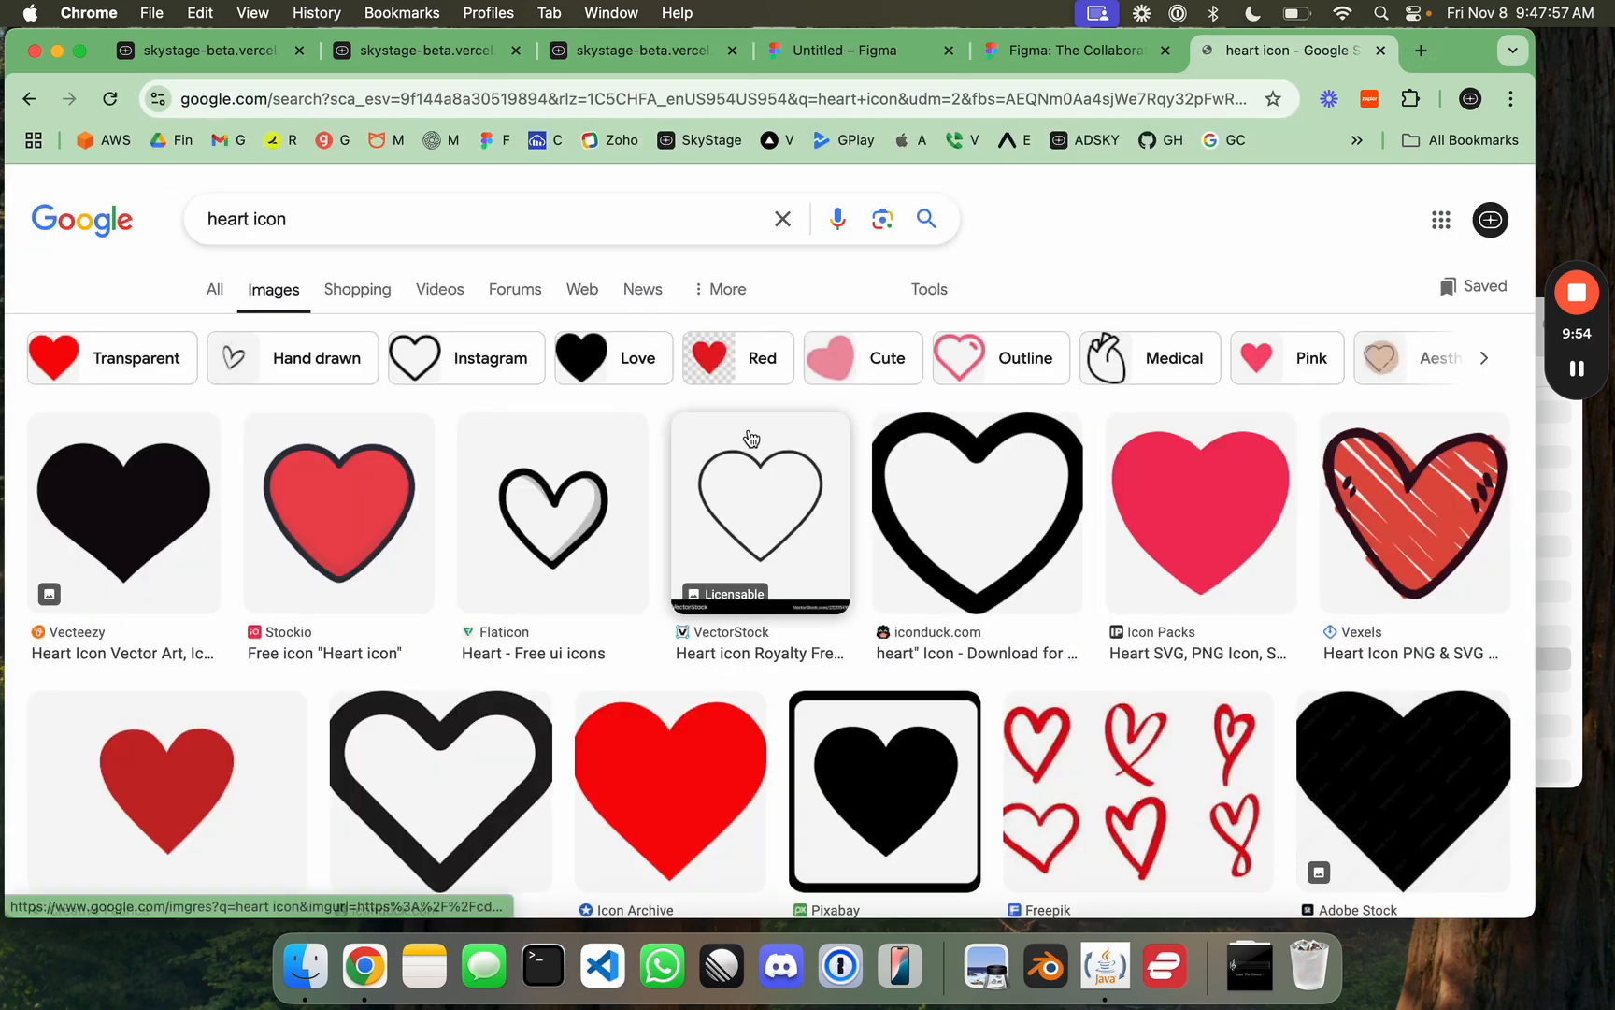
pyautogui.scroll(-1, 926, 541)
pyautogui.click(761, 508)
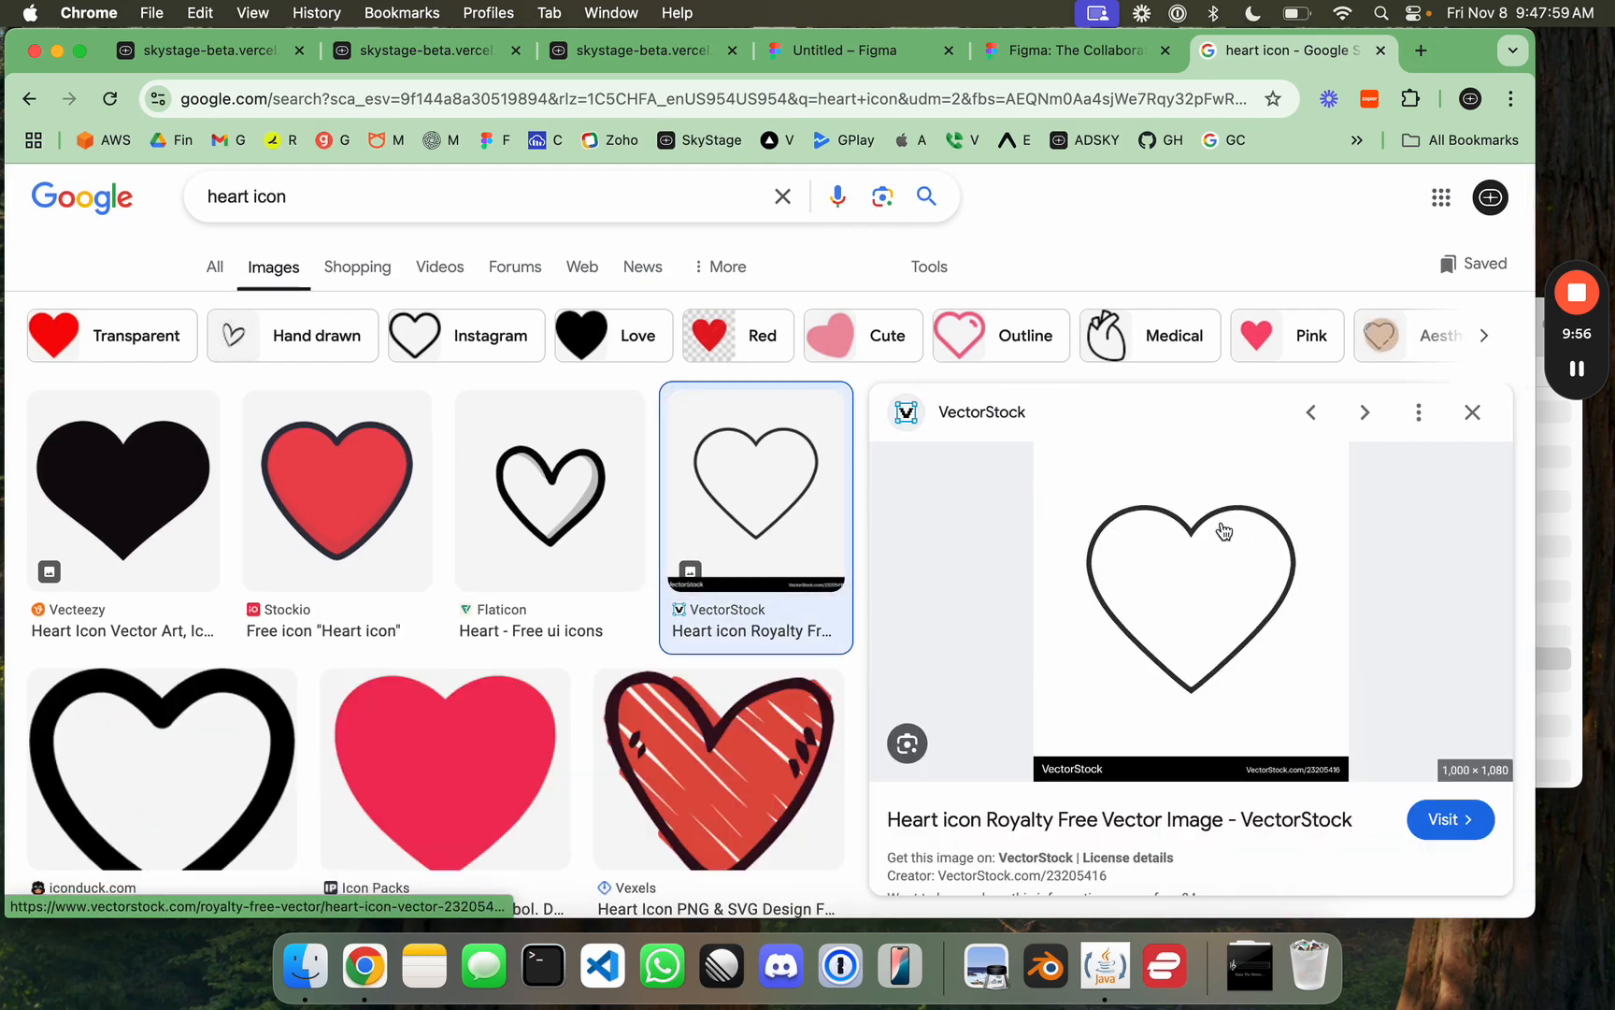
pyautogui.rightClick(1184, 606)
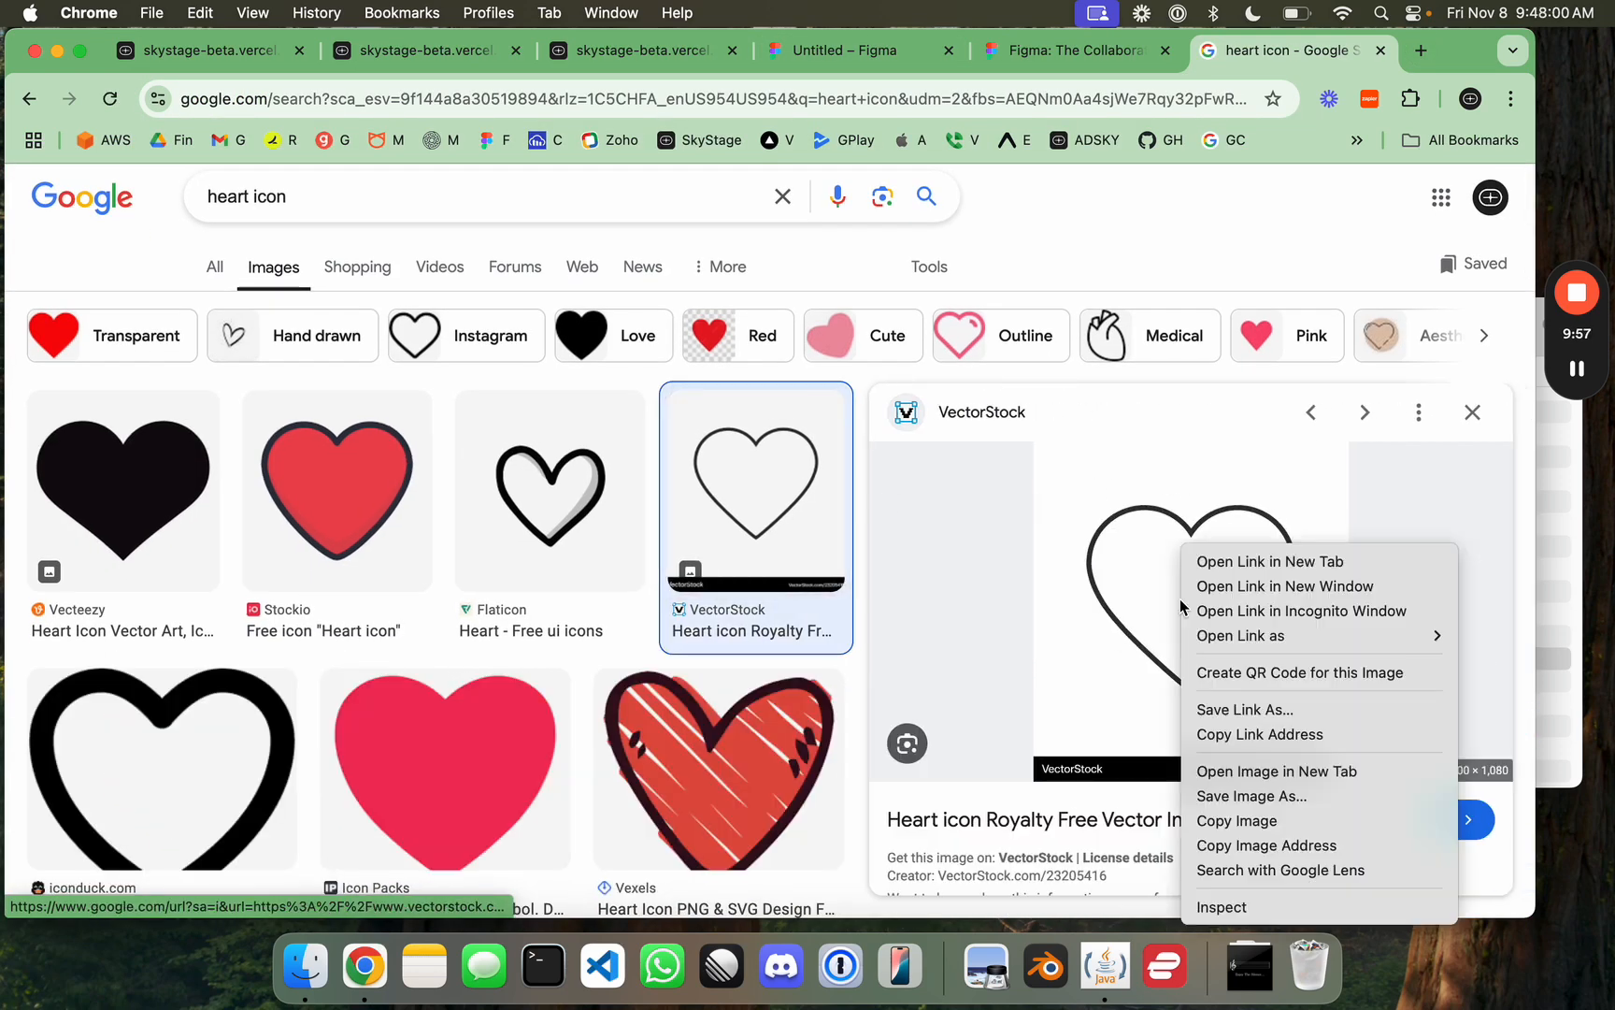
pyautogui.click(1236, 820)
# Step: Paste the heart image into the Untitled Figma file and scale it down to 679 × 733 over the 90-drone frame
pyautogui.click(874, 52)
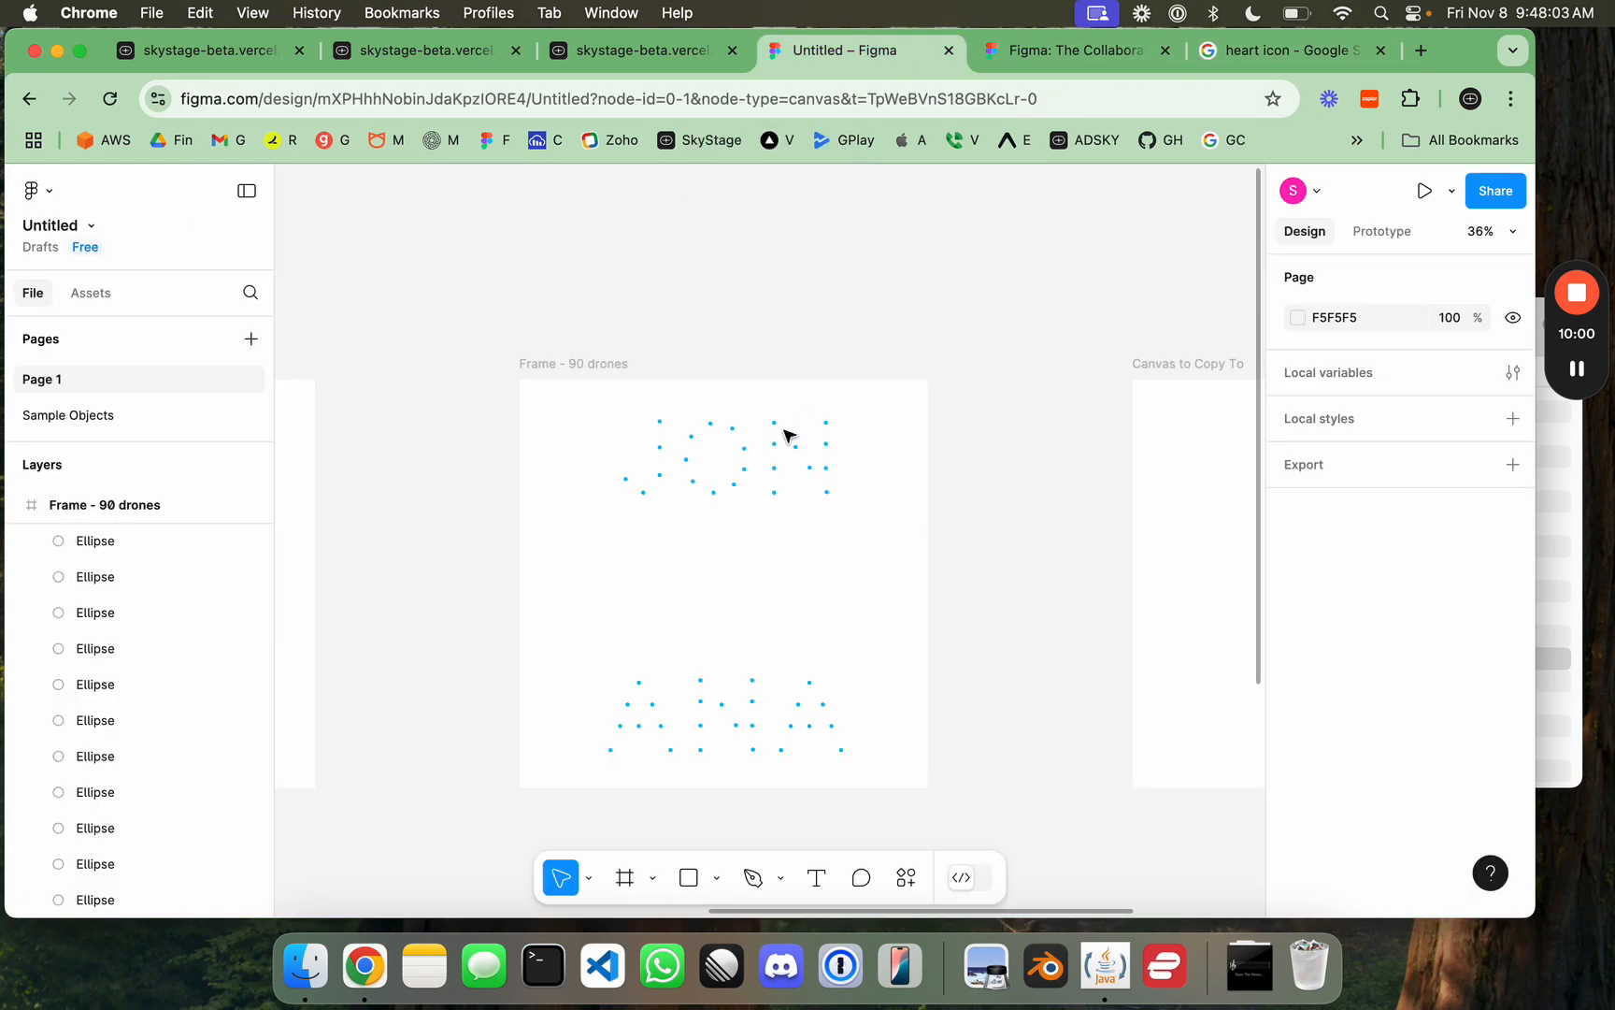
pyautogui.scroll(-3, 788, 437)
pyautogui.hscroll(1, 813, 425)
pyautogui.press('super+v')
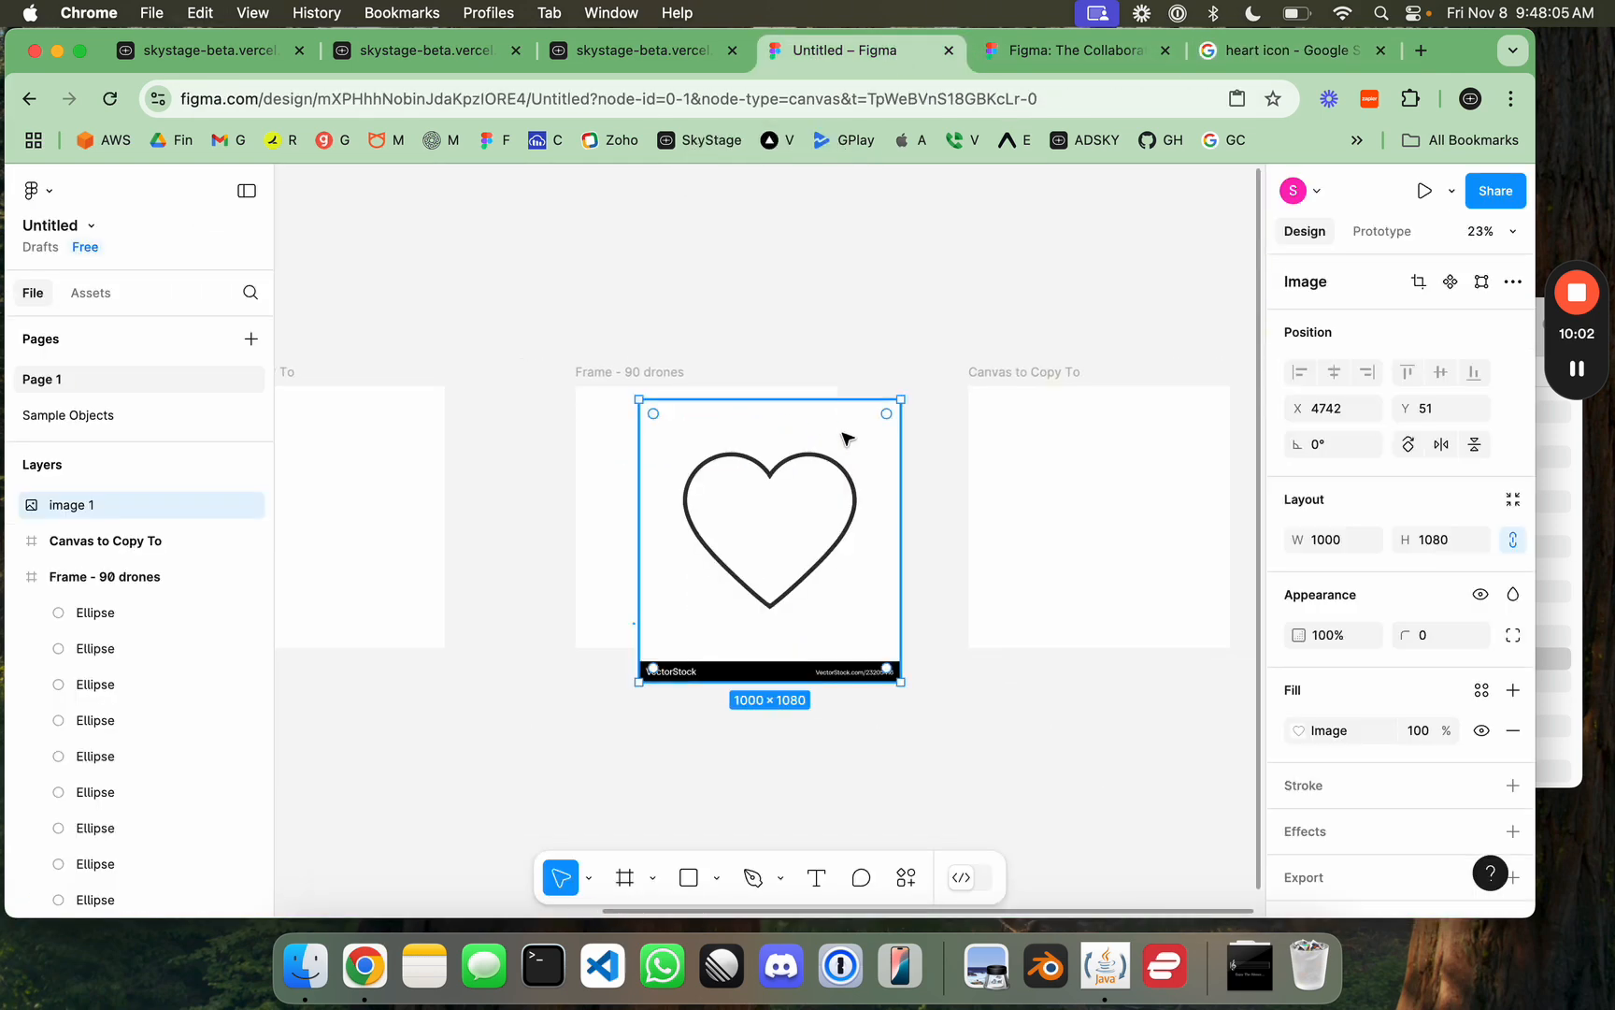
pyautogui.moveTo(899, 402); pyautogui.dragTo(746, 517)
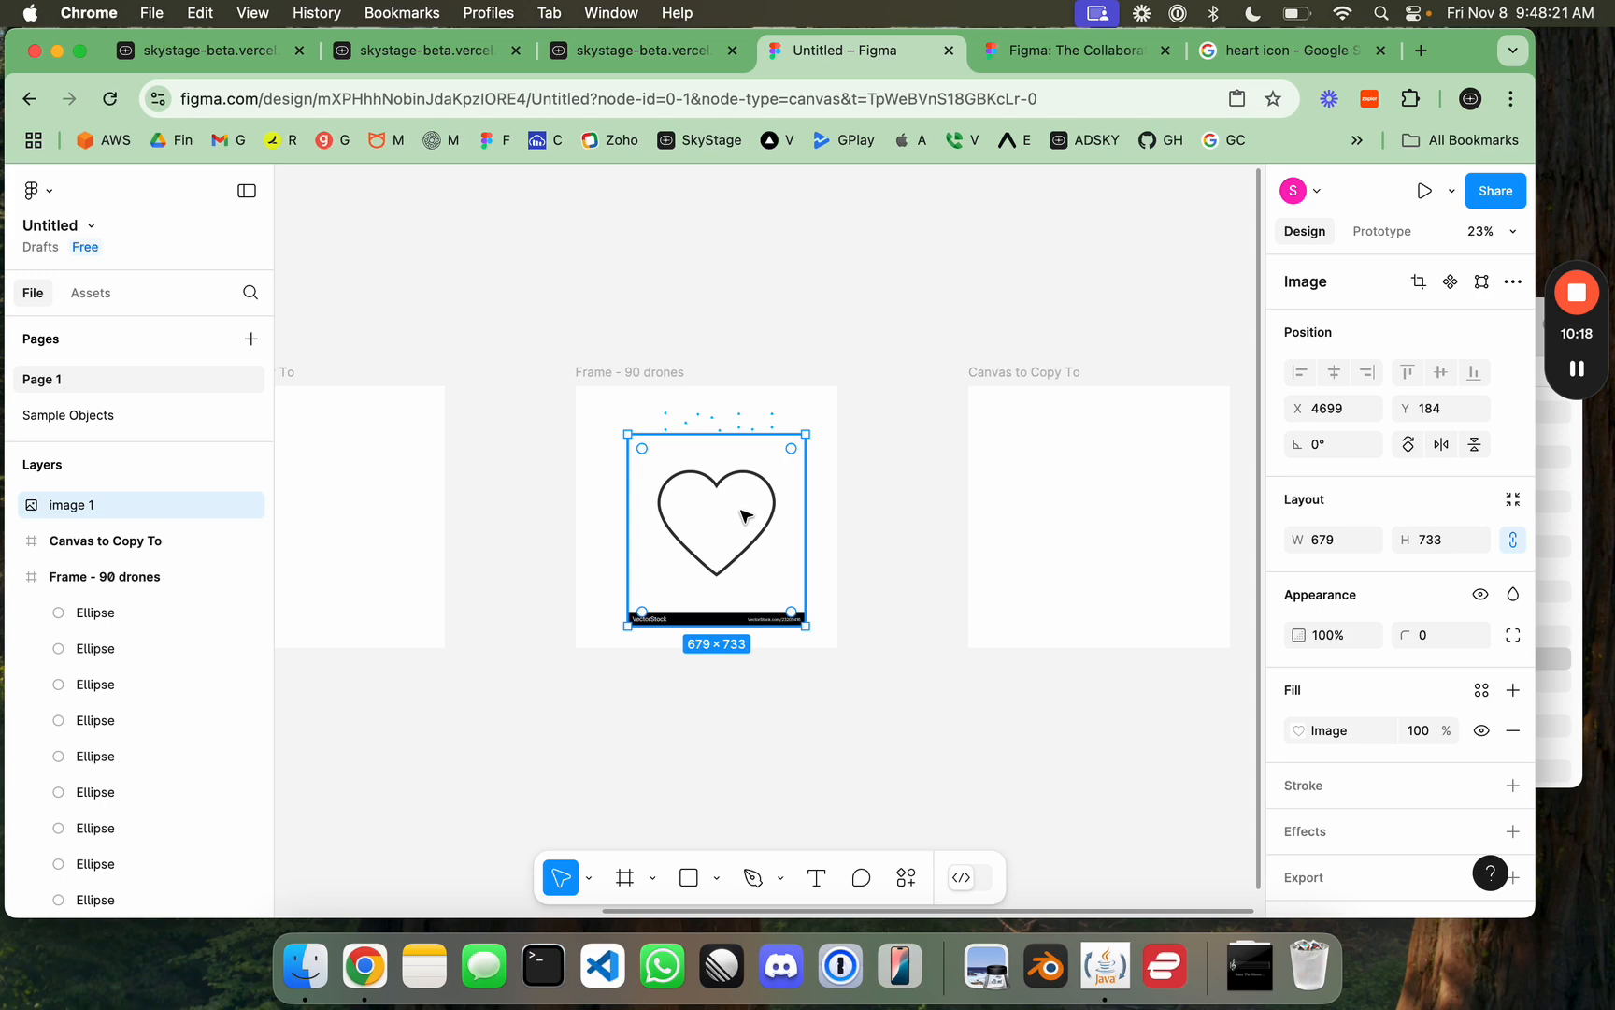
# Step: Set the heart image's fill opacity to 50%
pyautogui.click(1419, 730)
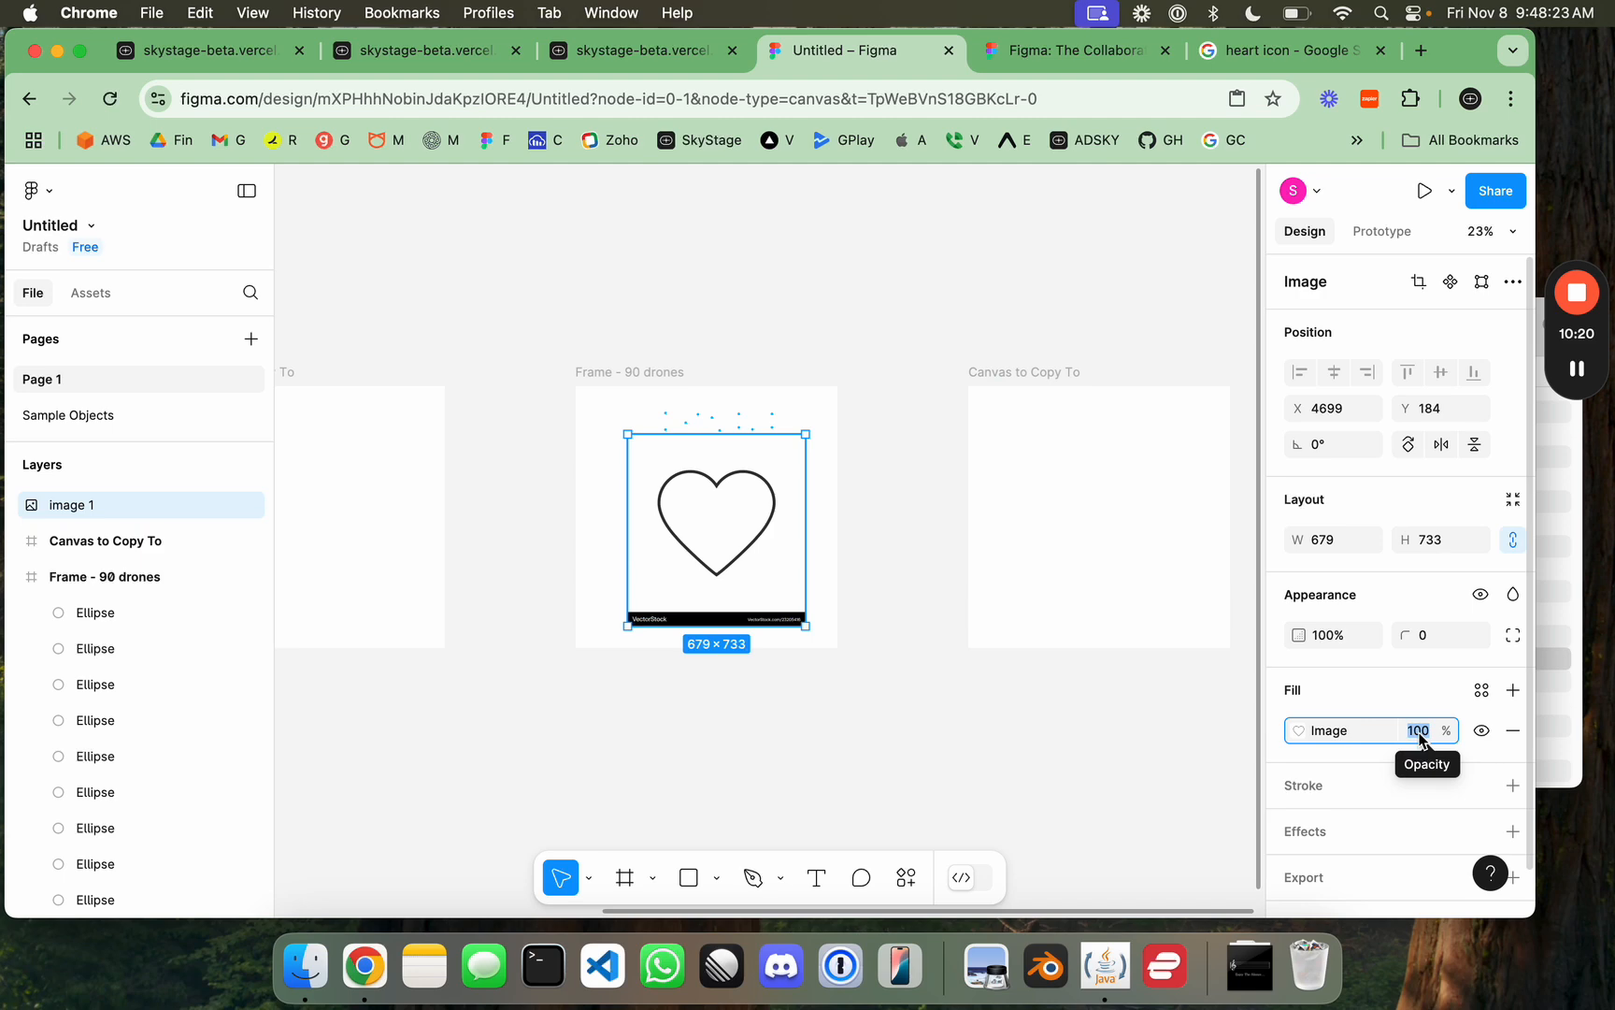
pyautogui.write('50')
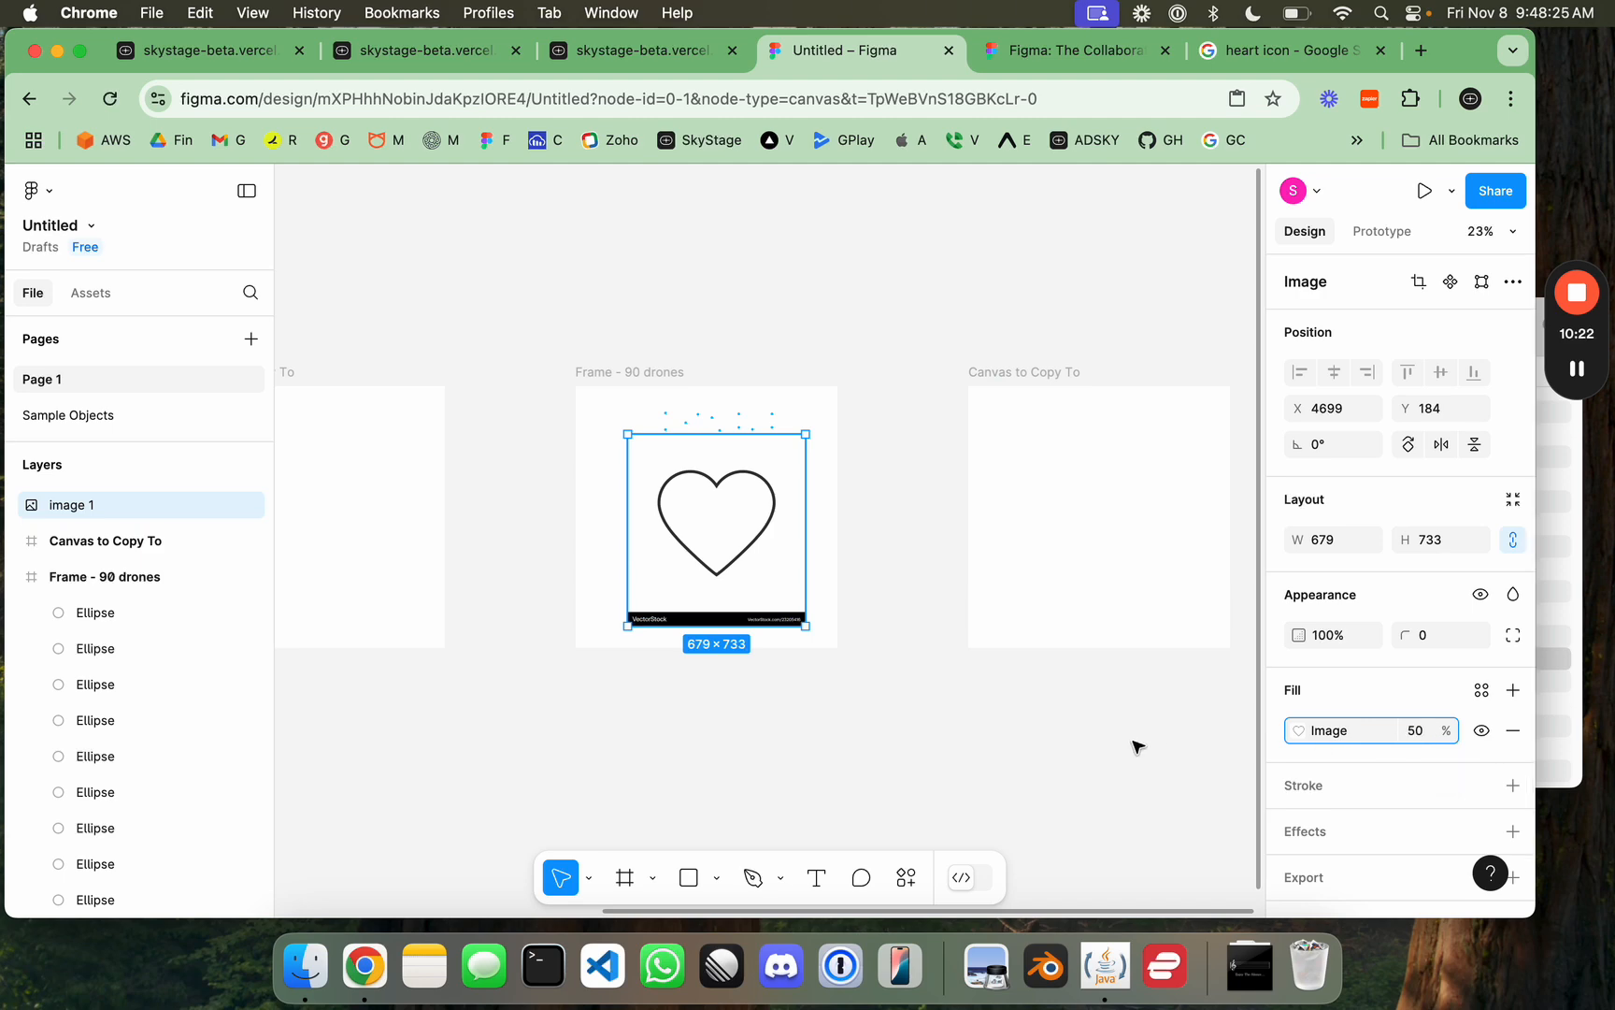
pyautogui.click(1136, 748)
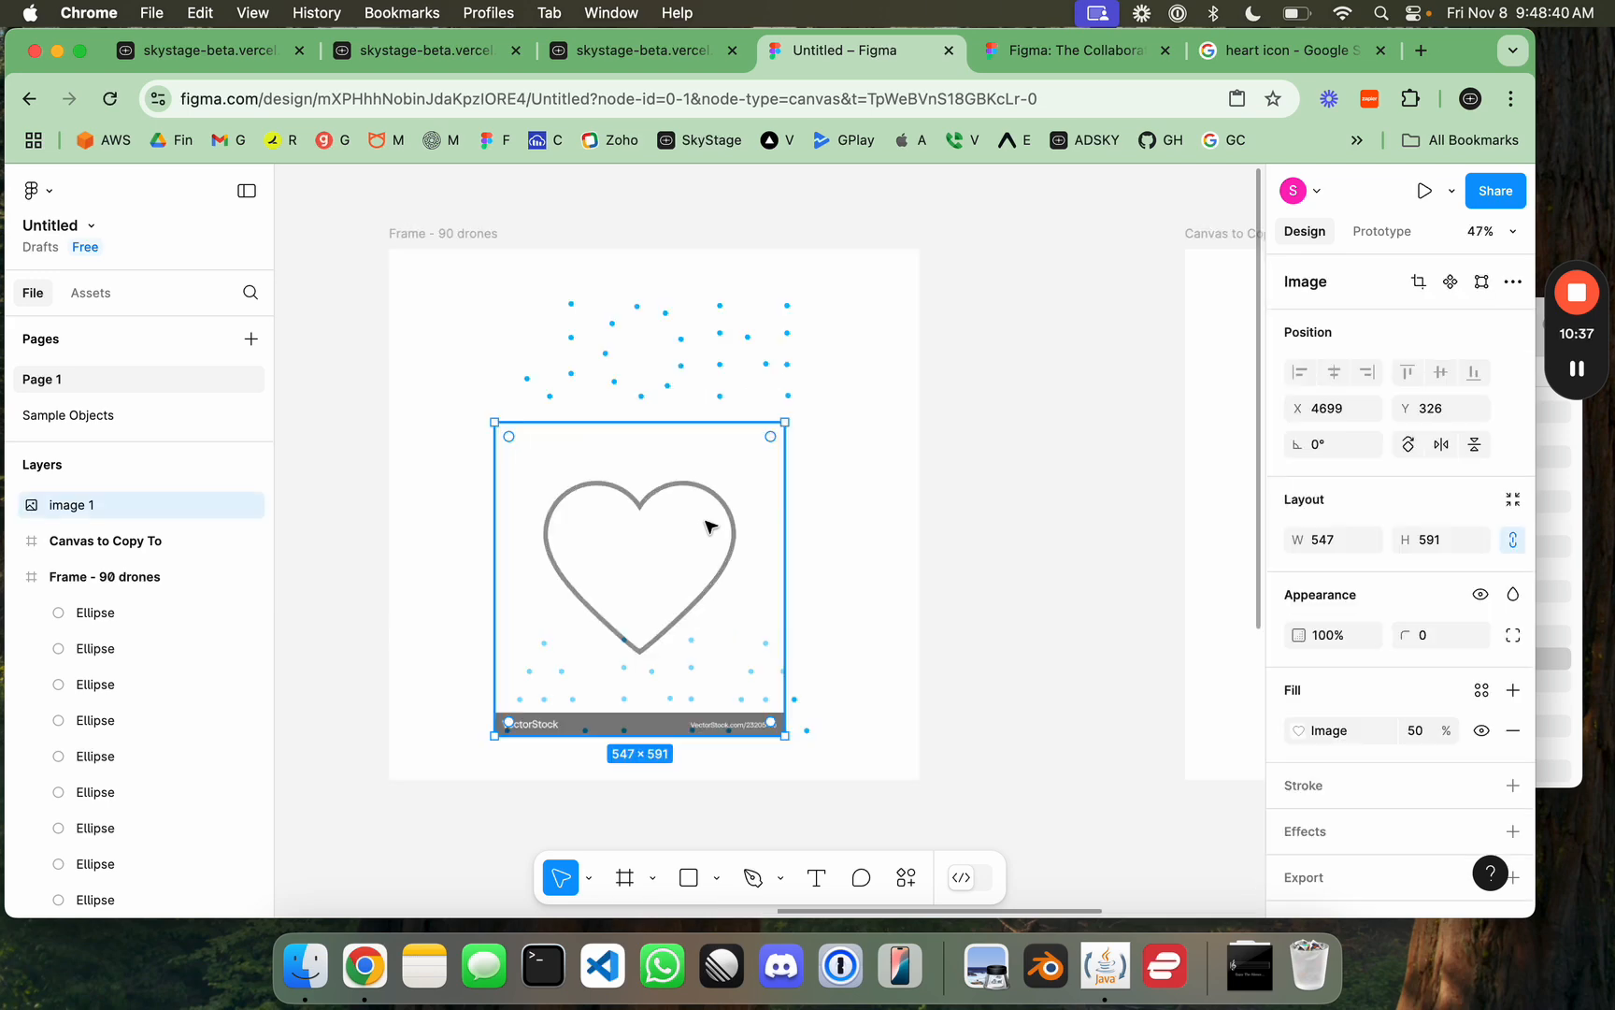
# Step: Move the heart image between the two remaining text lines and set its fill opacity to 20%
pyautogui.moveTo(710, 526); pyautogui.dragTo(729, 472)
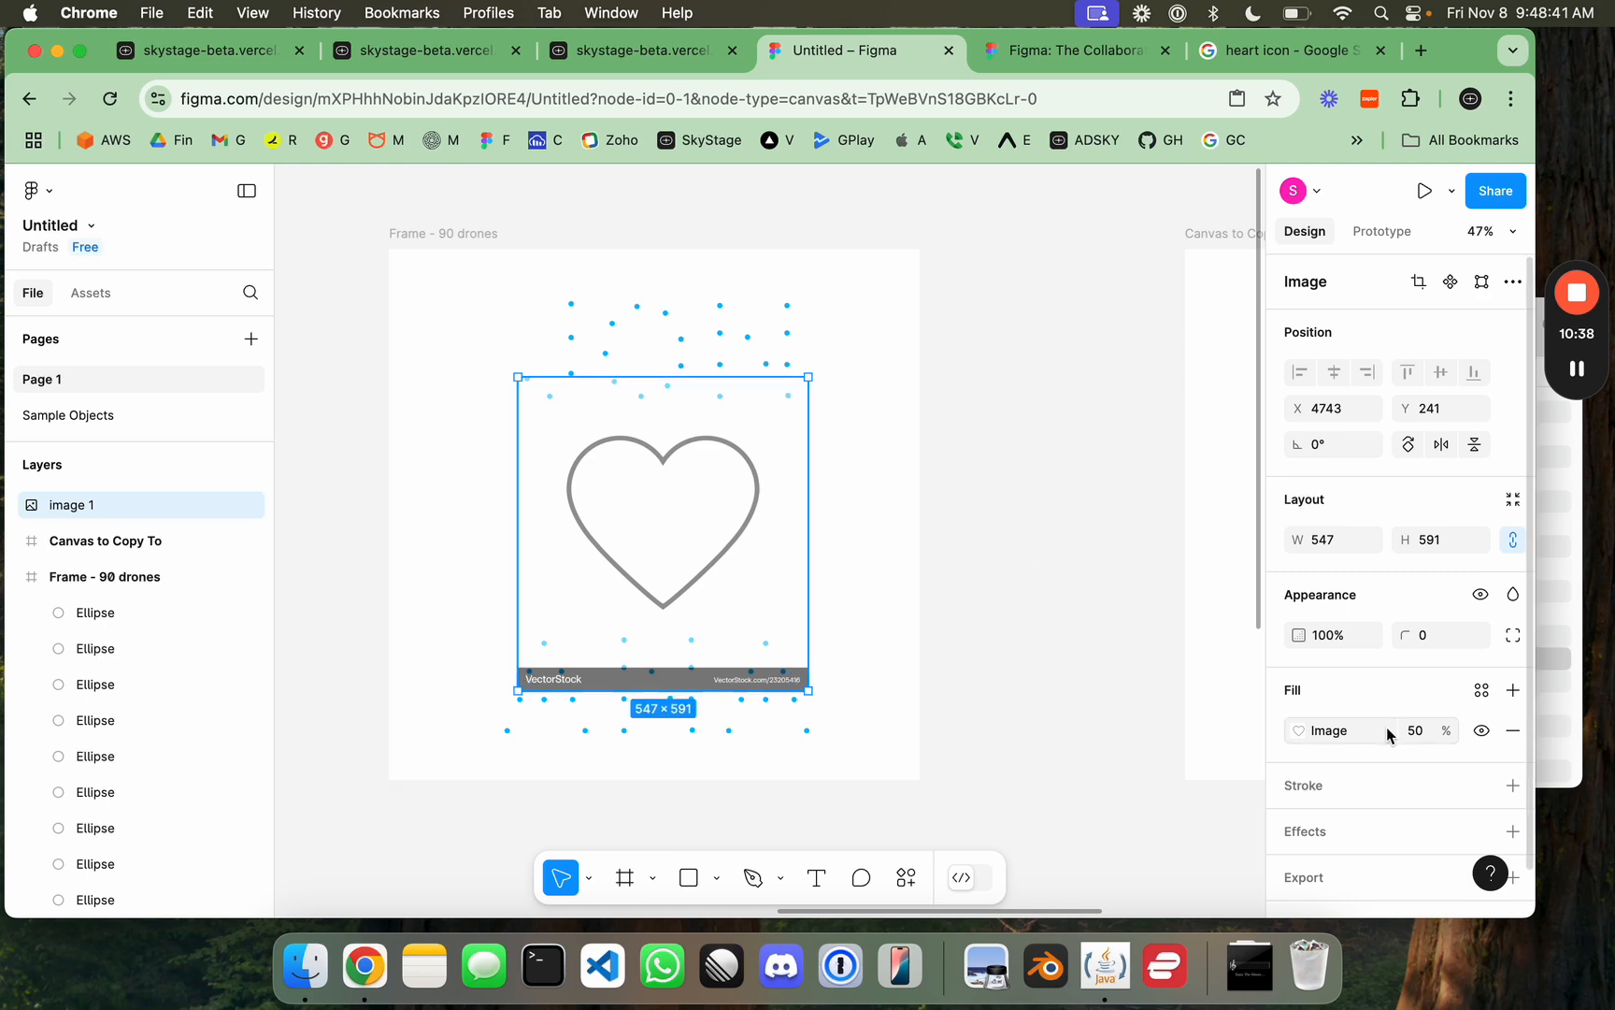
pyautogui.click(1437, 737)
pyautogui.write('20')
pyautogui.press('Return')
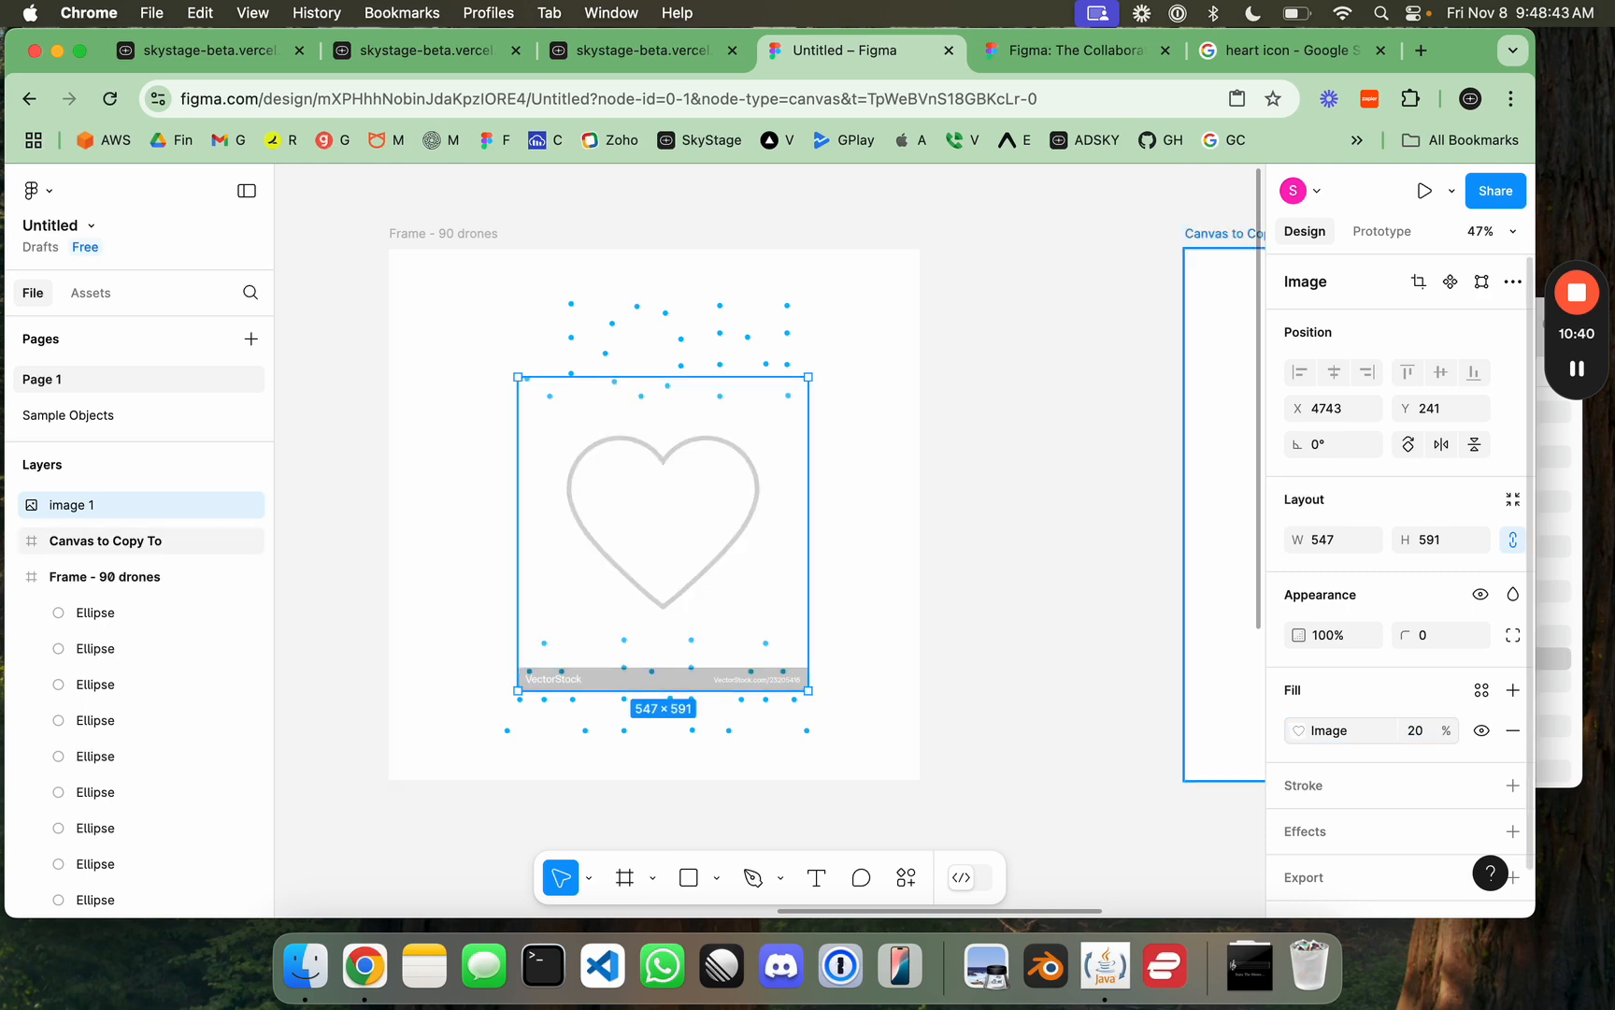
pyautogui.click(1053, 480)
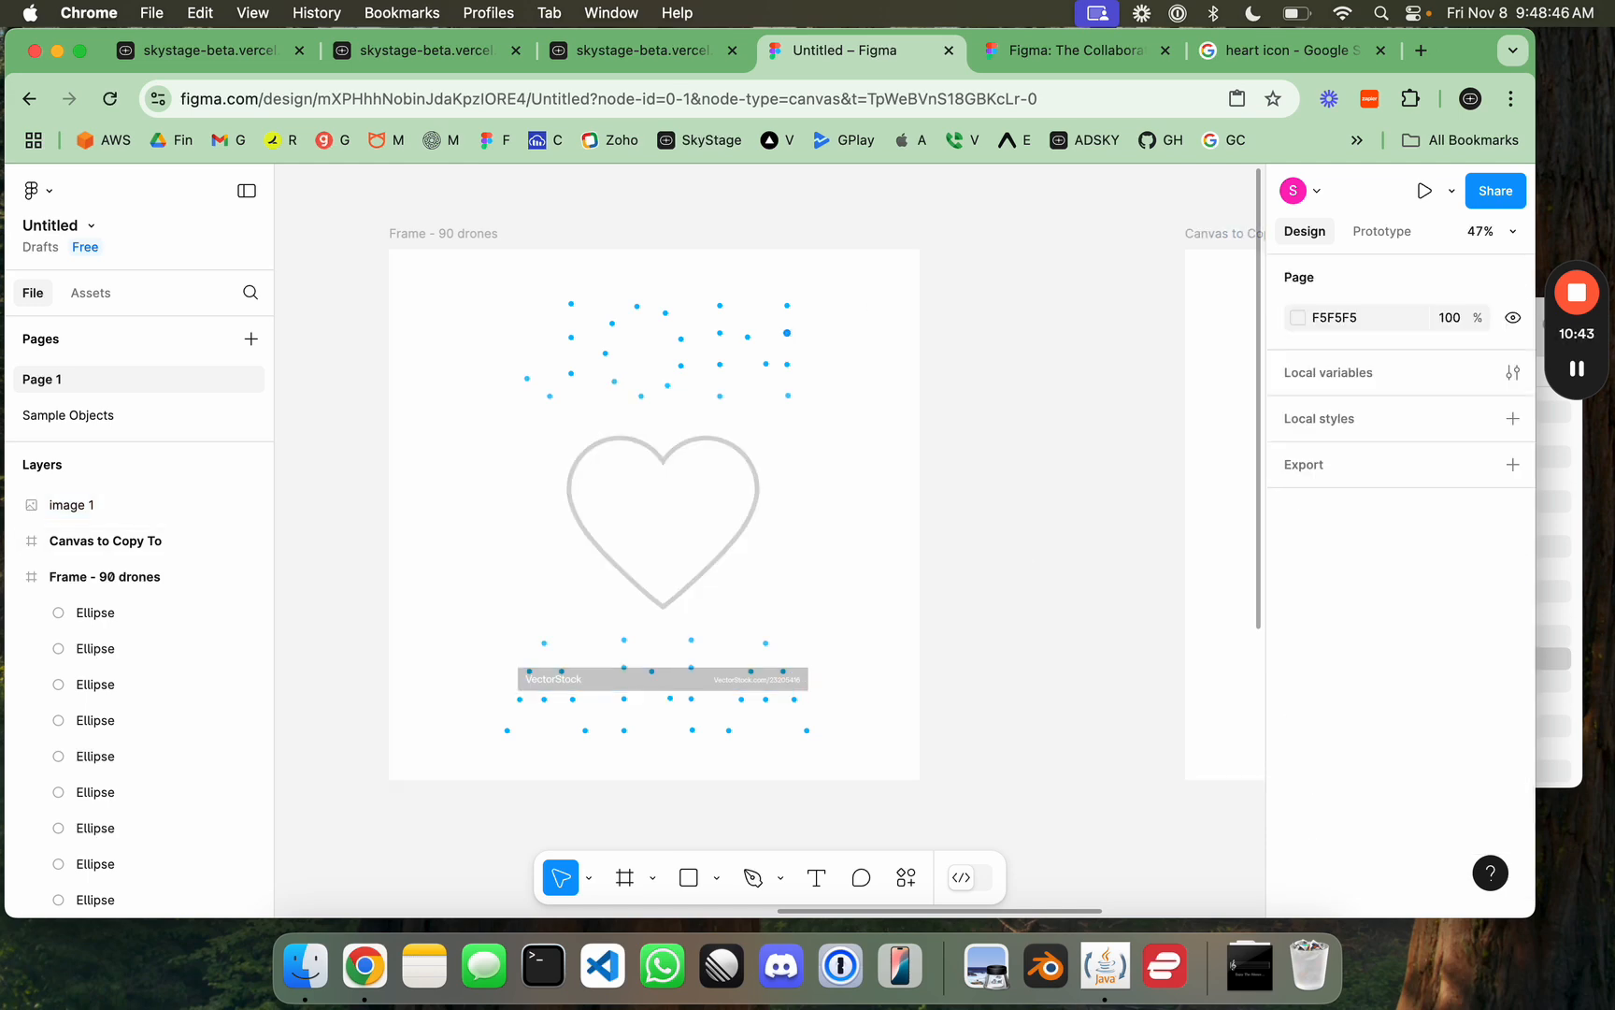
# Step: Duplicate drone dots and place them along the entire heart outline to trace the shape
pyautogui.moveTo(787, 332); pyautogui.dragTo(1071, 334)
pyautogui.scroll(10, 769, 404)
pyautogui.scroll(7, 729, 529)
pyautogui.hscroll(5, 1071, 336)
pyautogui.keyDown('alt'); pyautogui.moveTo(976, 318); pyautogui.dragTo(1228, 382); pyautogui.keyUp('alt')
pyautogui.scroll(-5, 948, 472)
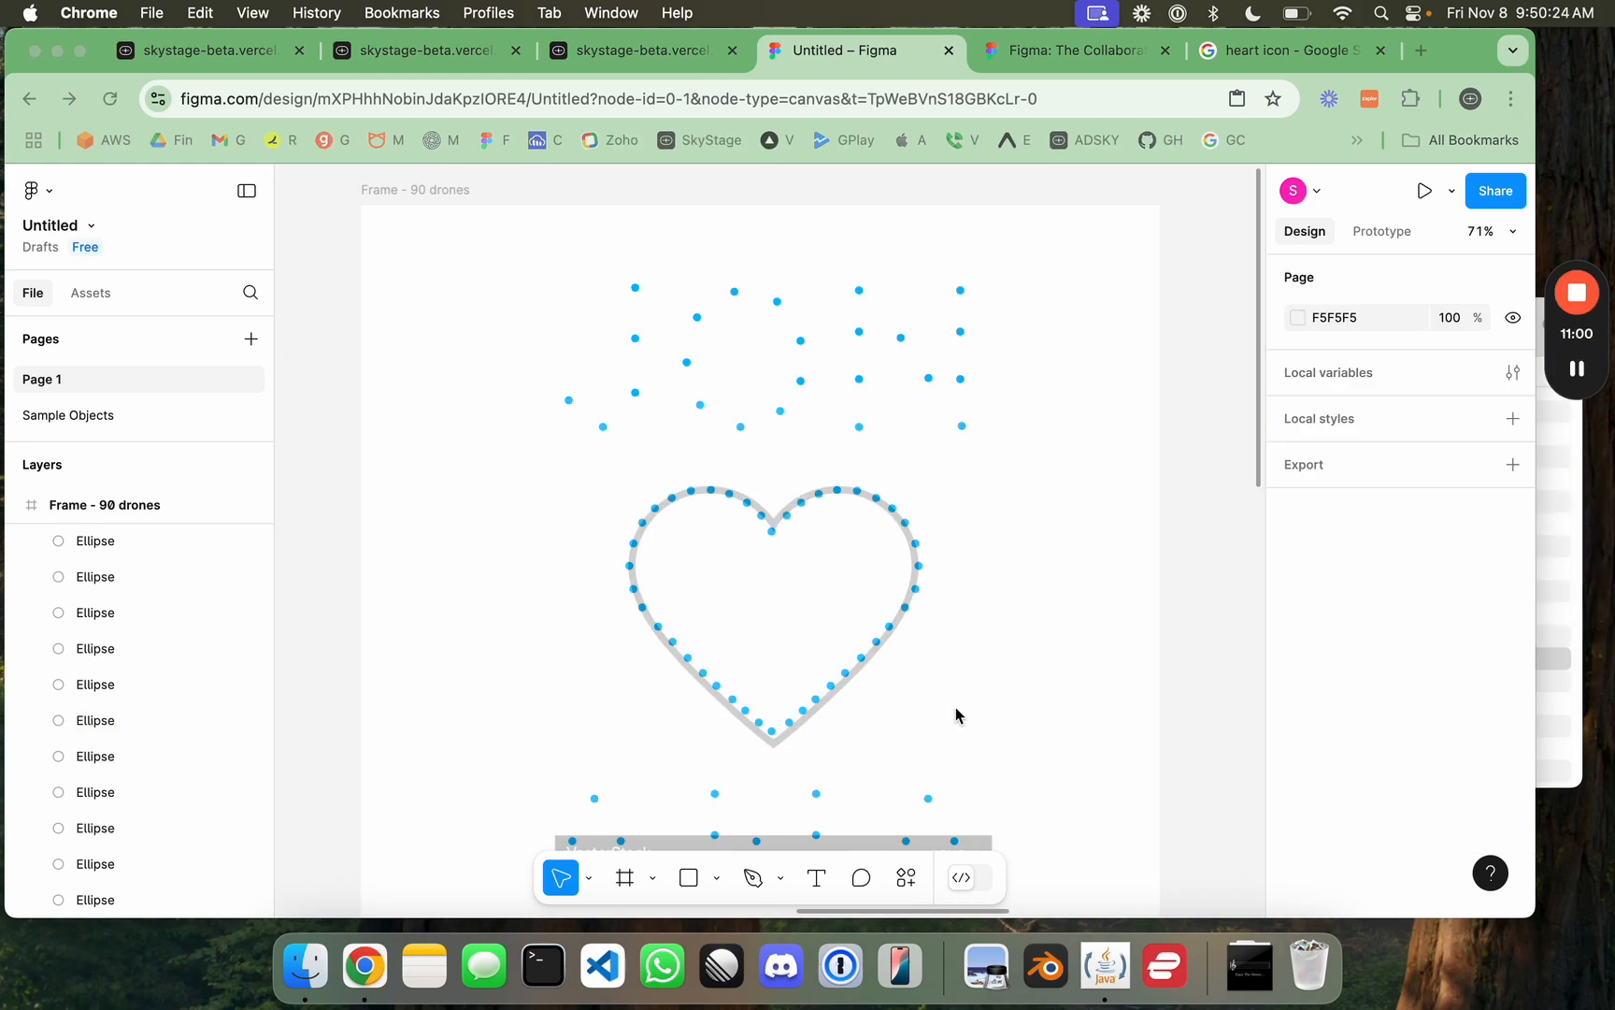
# Step: Delete the heart reference image from the page, keeping the traced dots
pyautogui.scroll(-2, 390, 619)
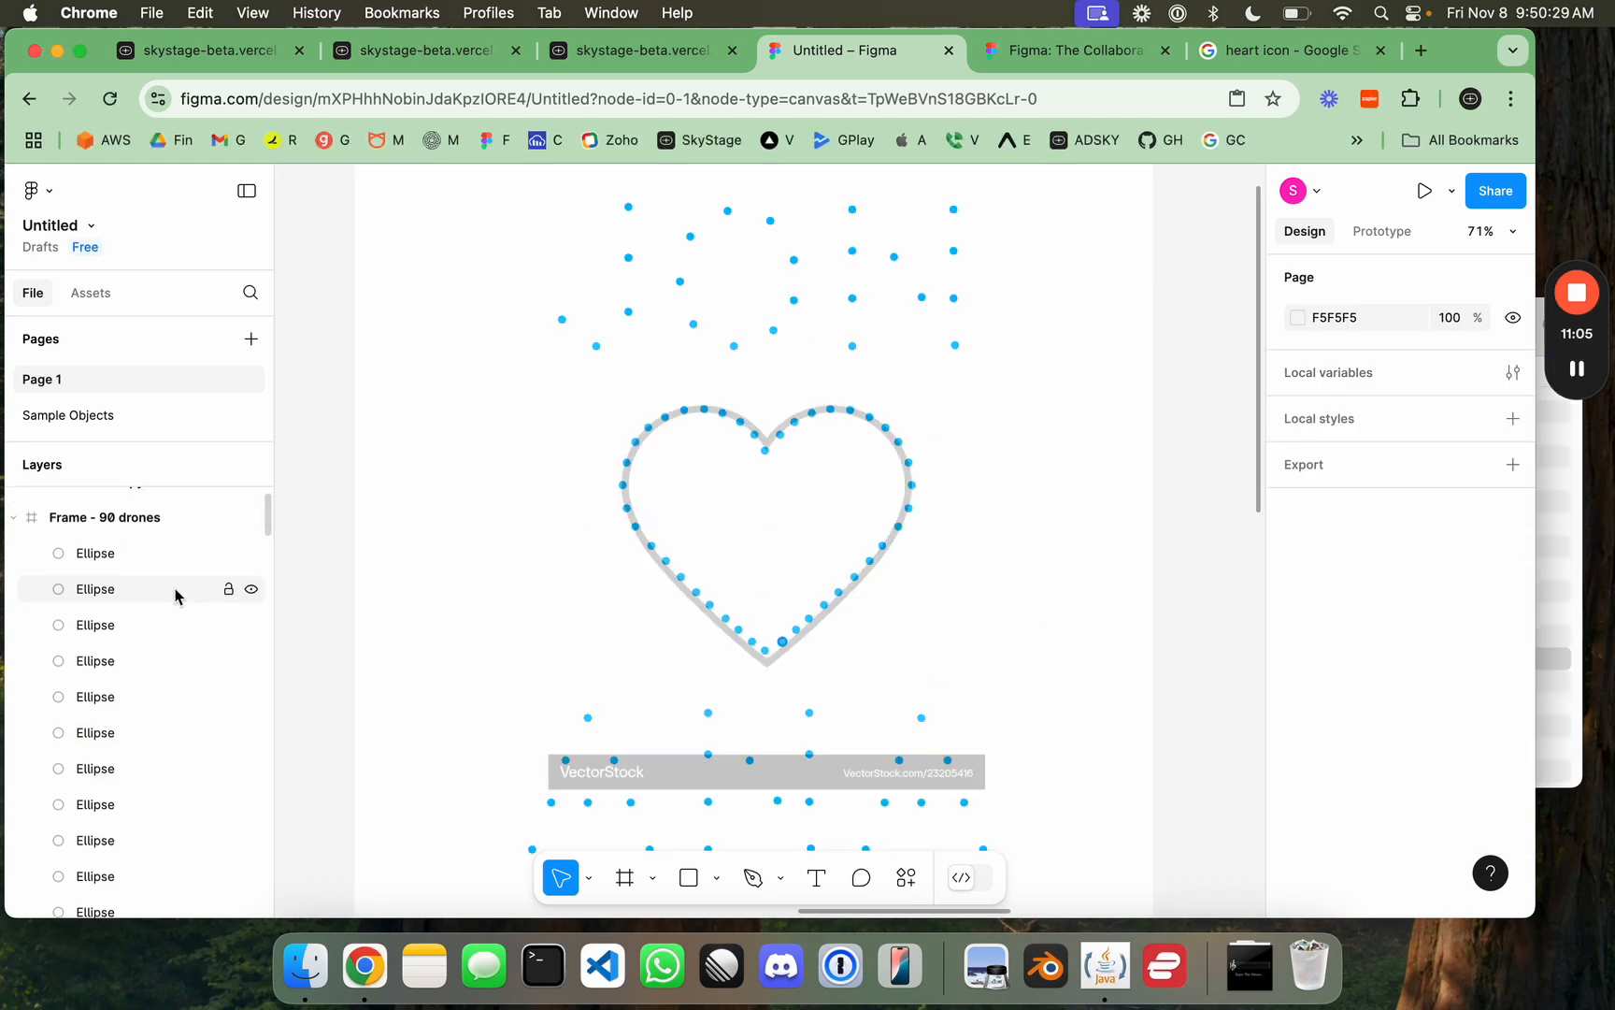
pyautogui.scroll(3, 177, 570)
pyautogui.click(145, 518)
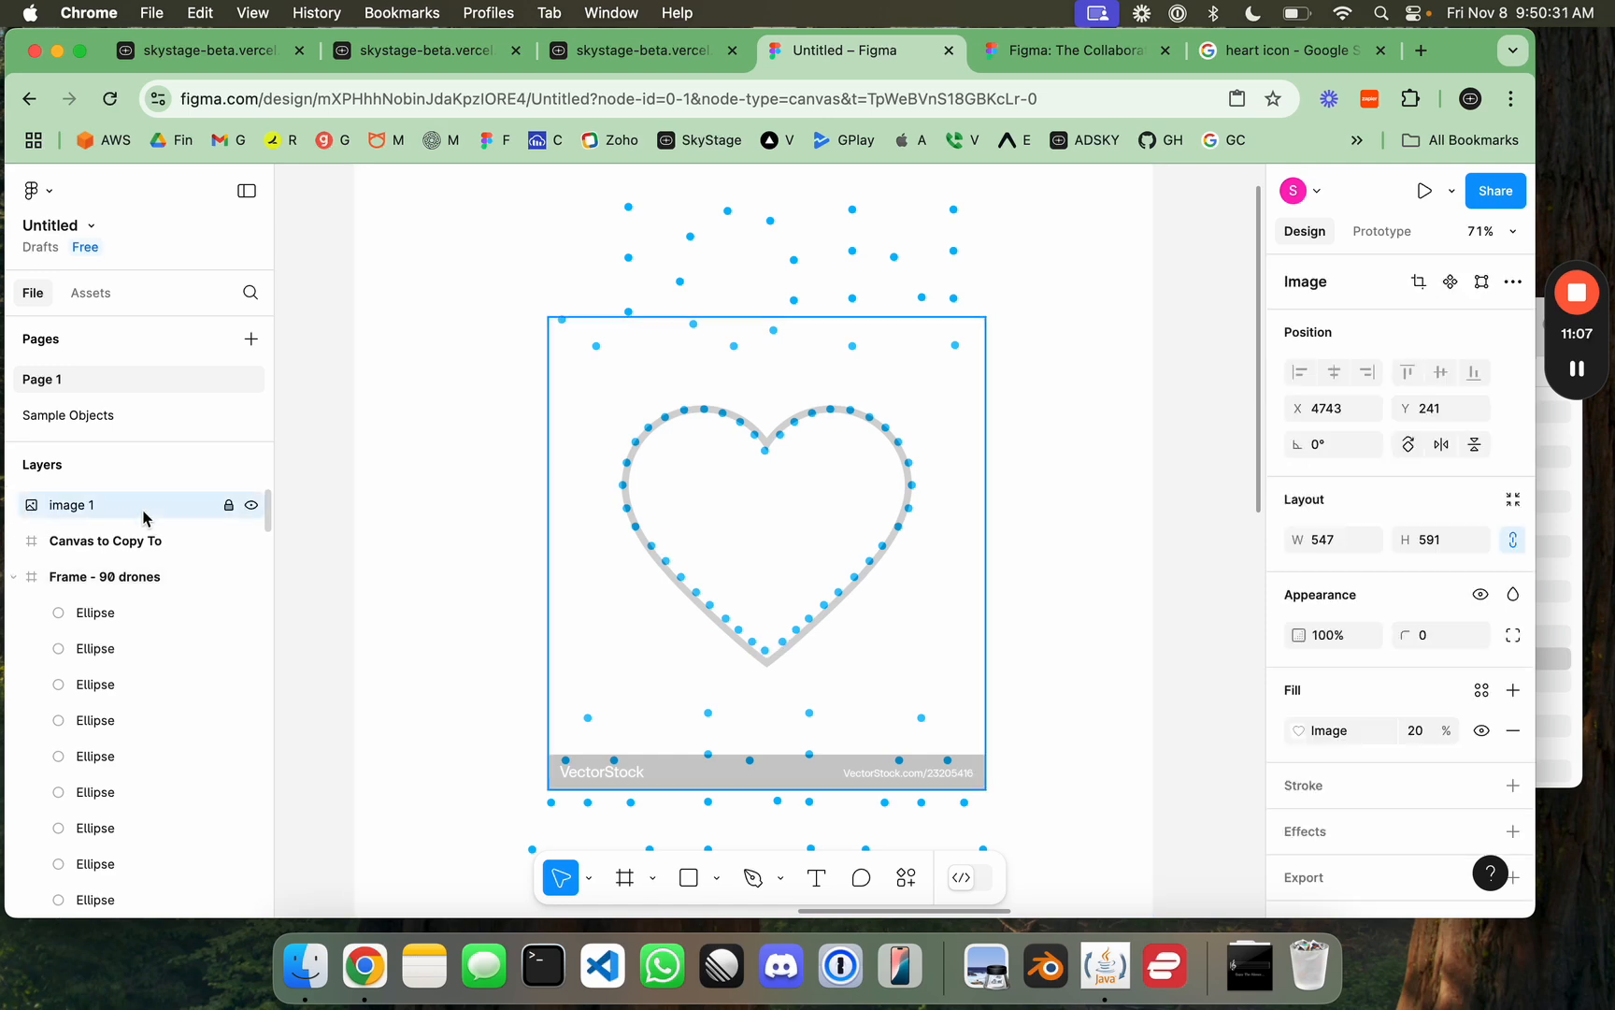
pyautogui.press('BackSpace')
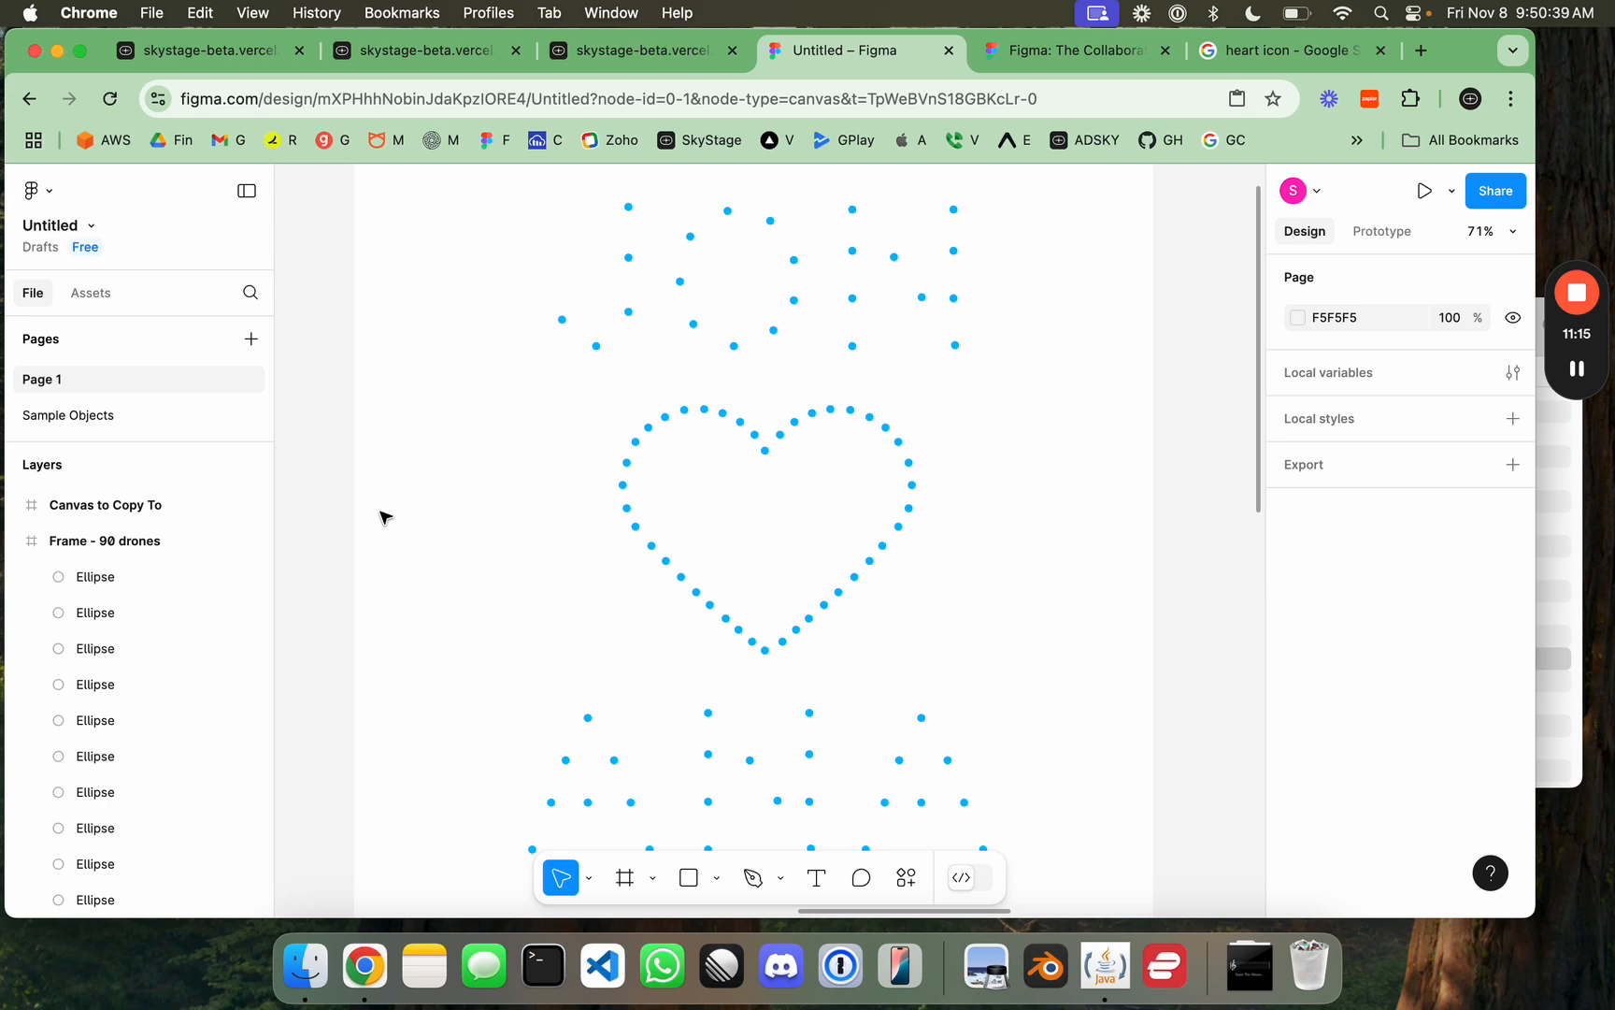
# Step: Copy the 90-drone frame's code as CSS for all layers
pyautogui.scroll(-5, 547, 523)
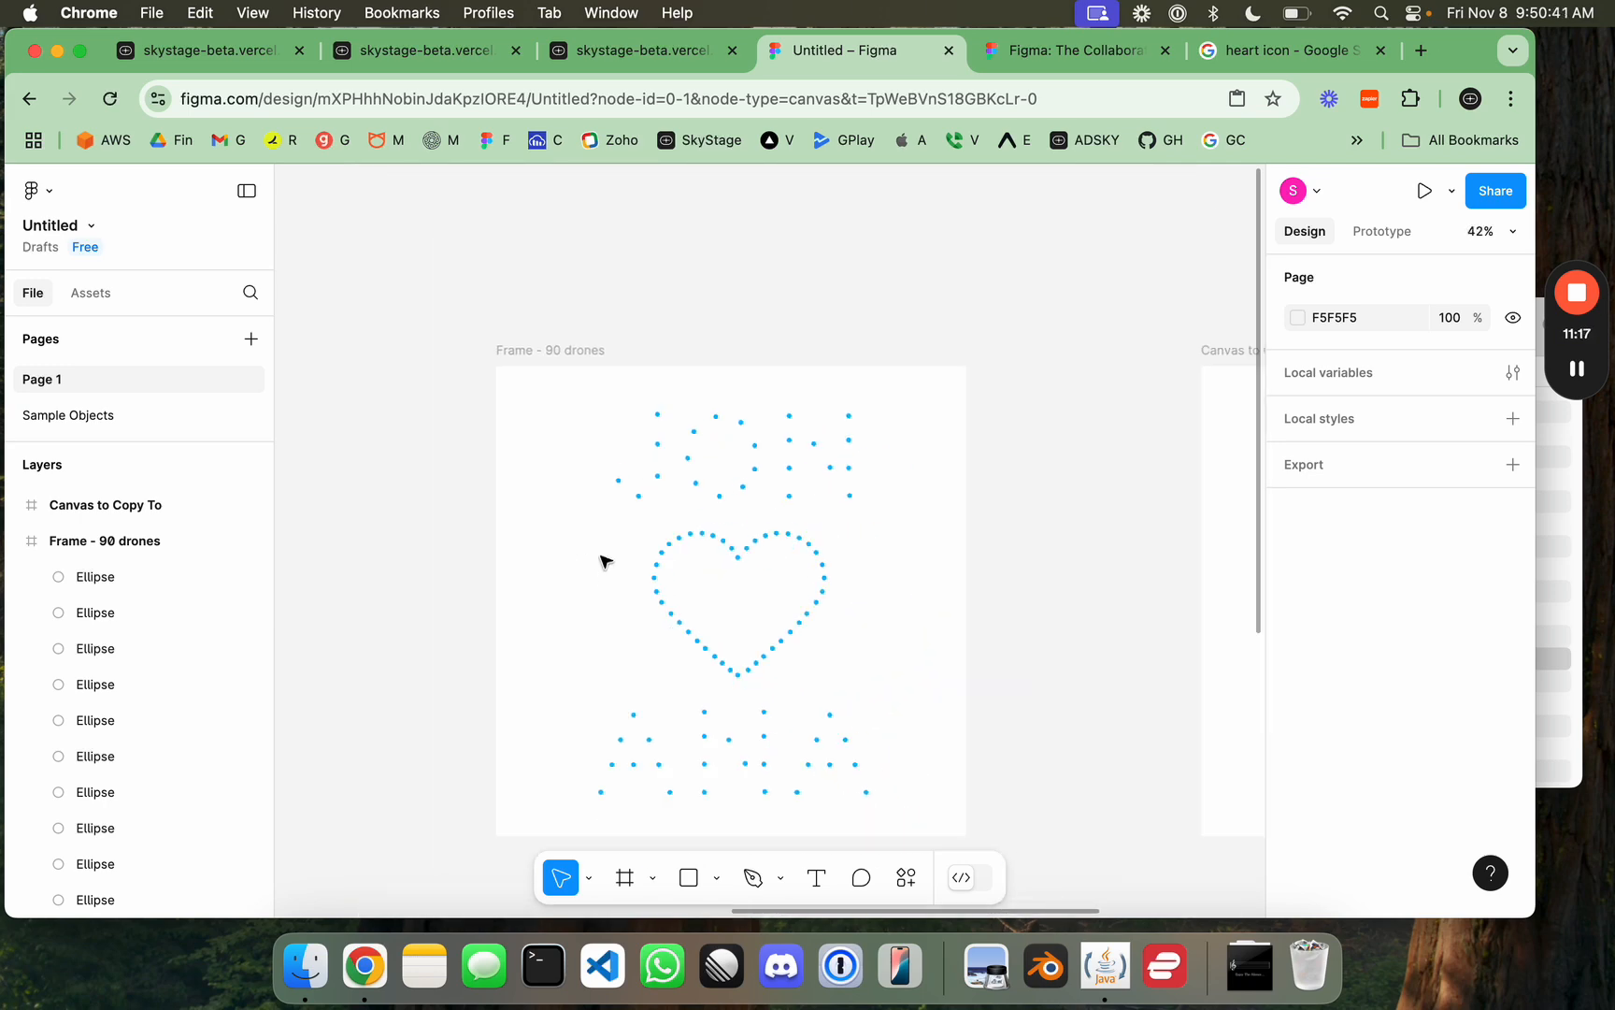
pyautogui.rightClick(561, 365)
pyautogui.moveTo(655, 343)
pyautogui.moveTo(870, 329)
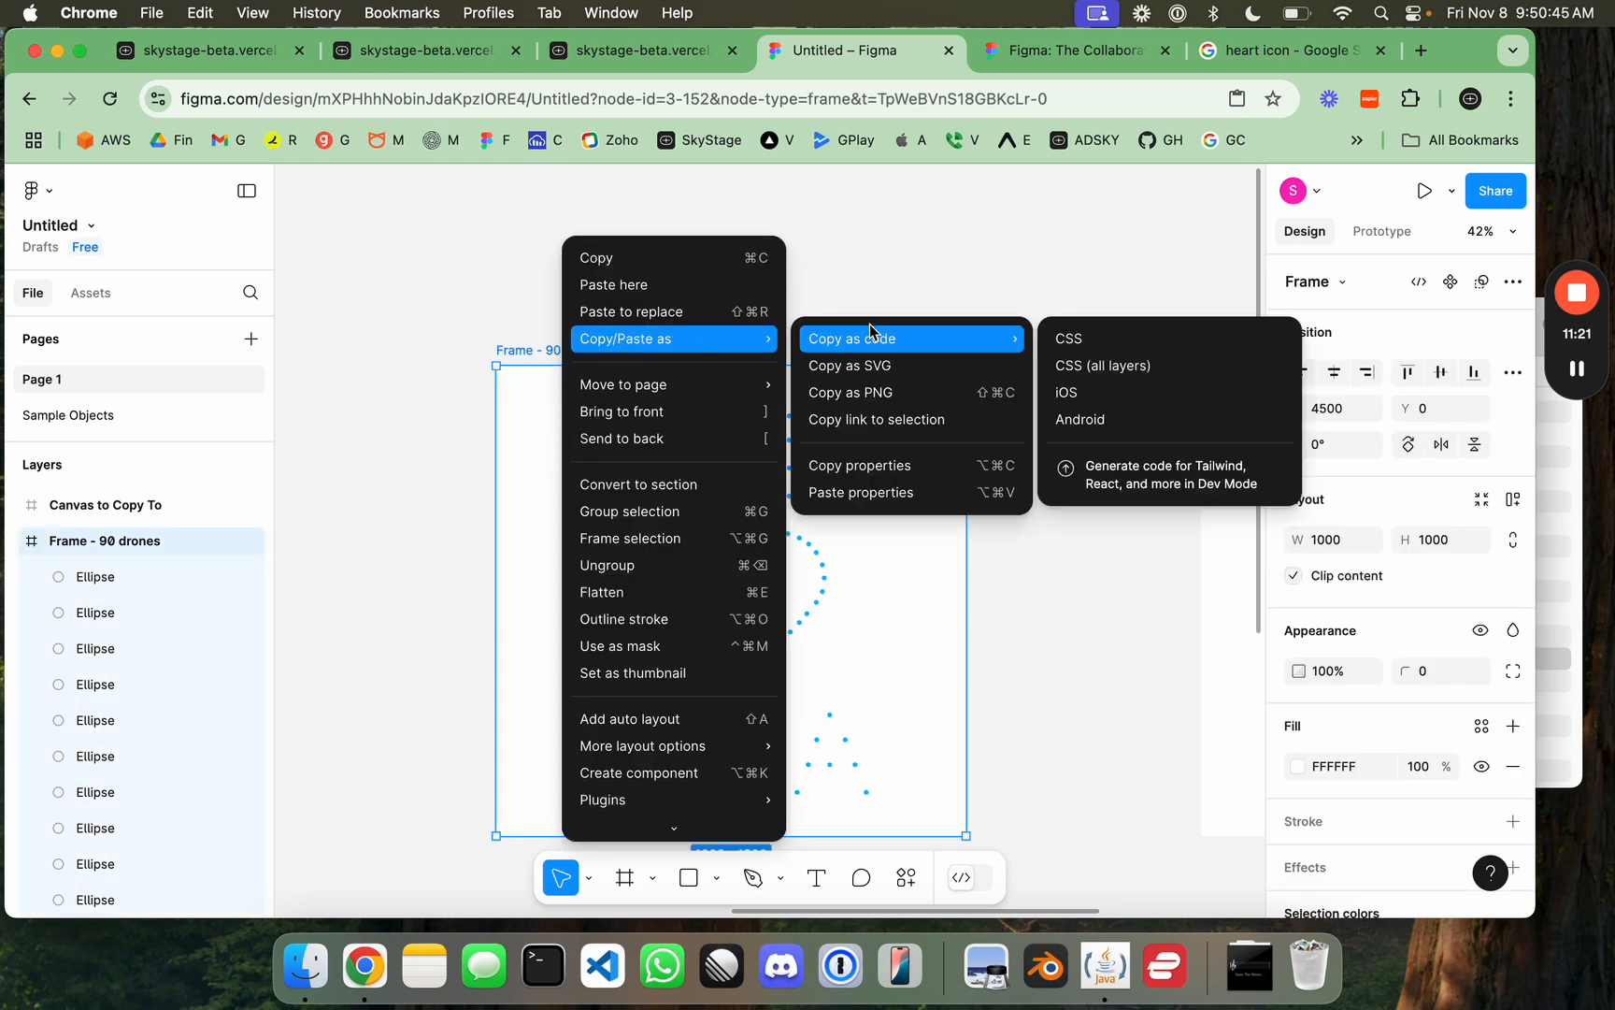
pyautogui.click(1084, 365)
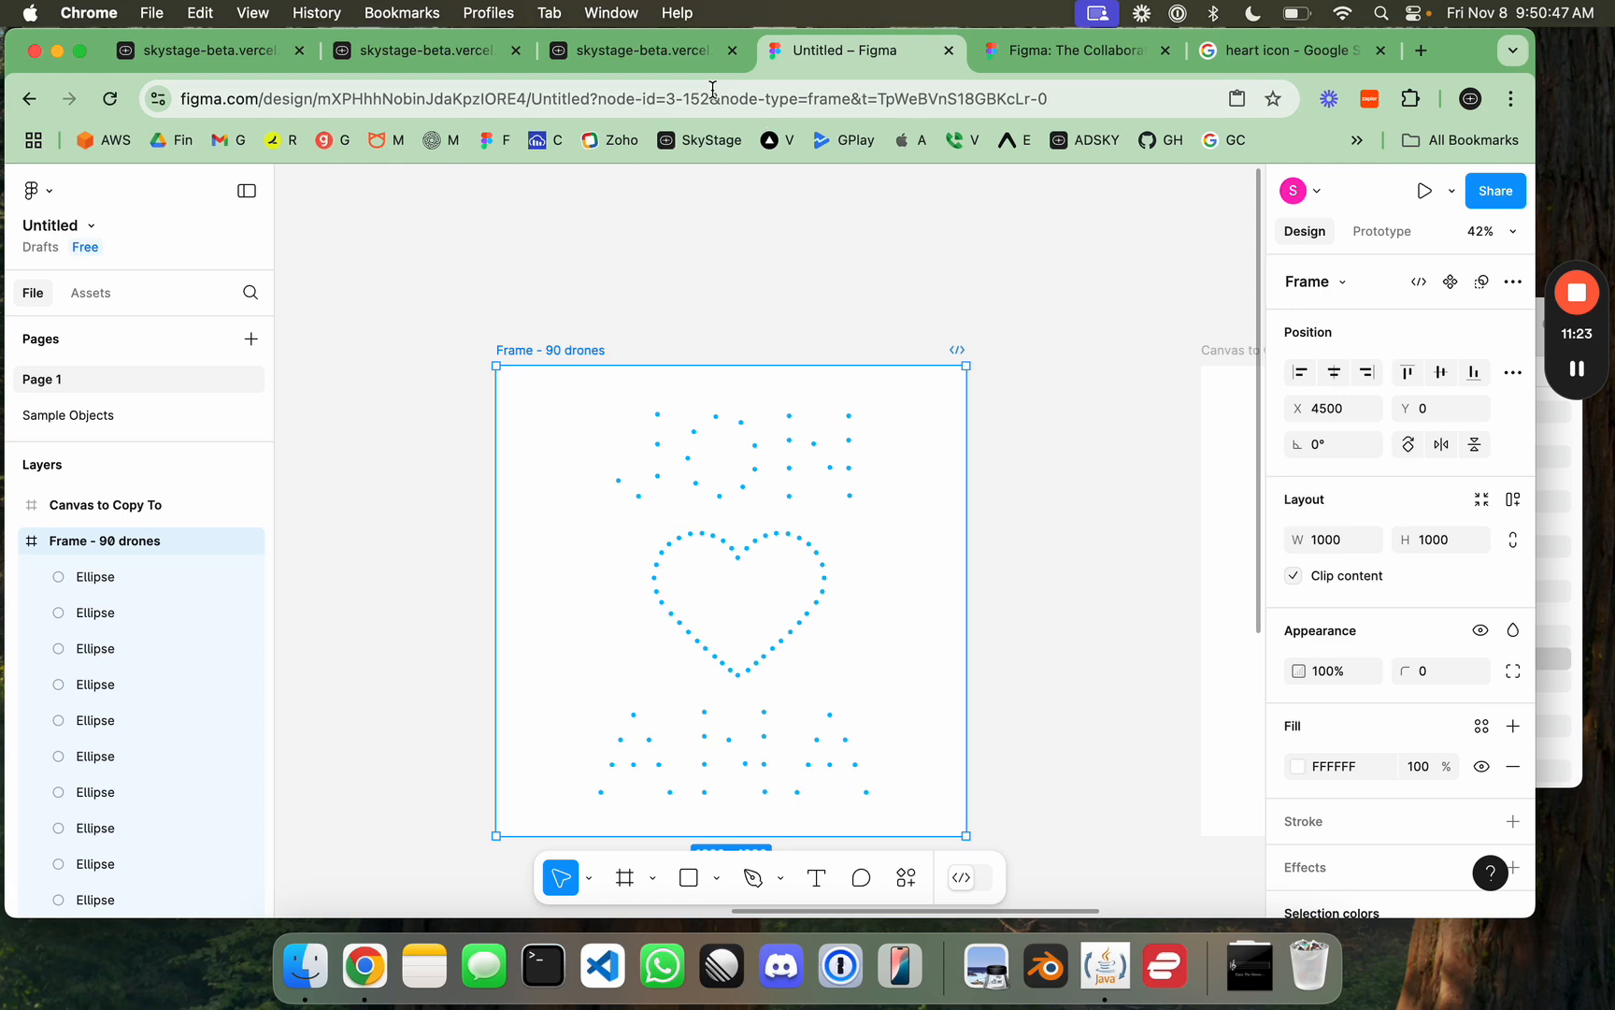
# Step: Switch to SkyStage and start a new custom 2D still formation using Figma
pyautogui.click(675, 64)
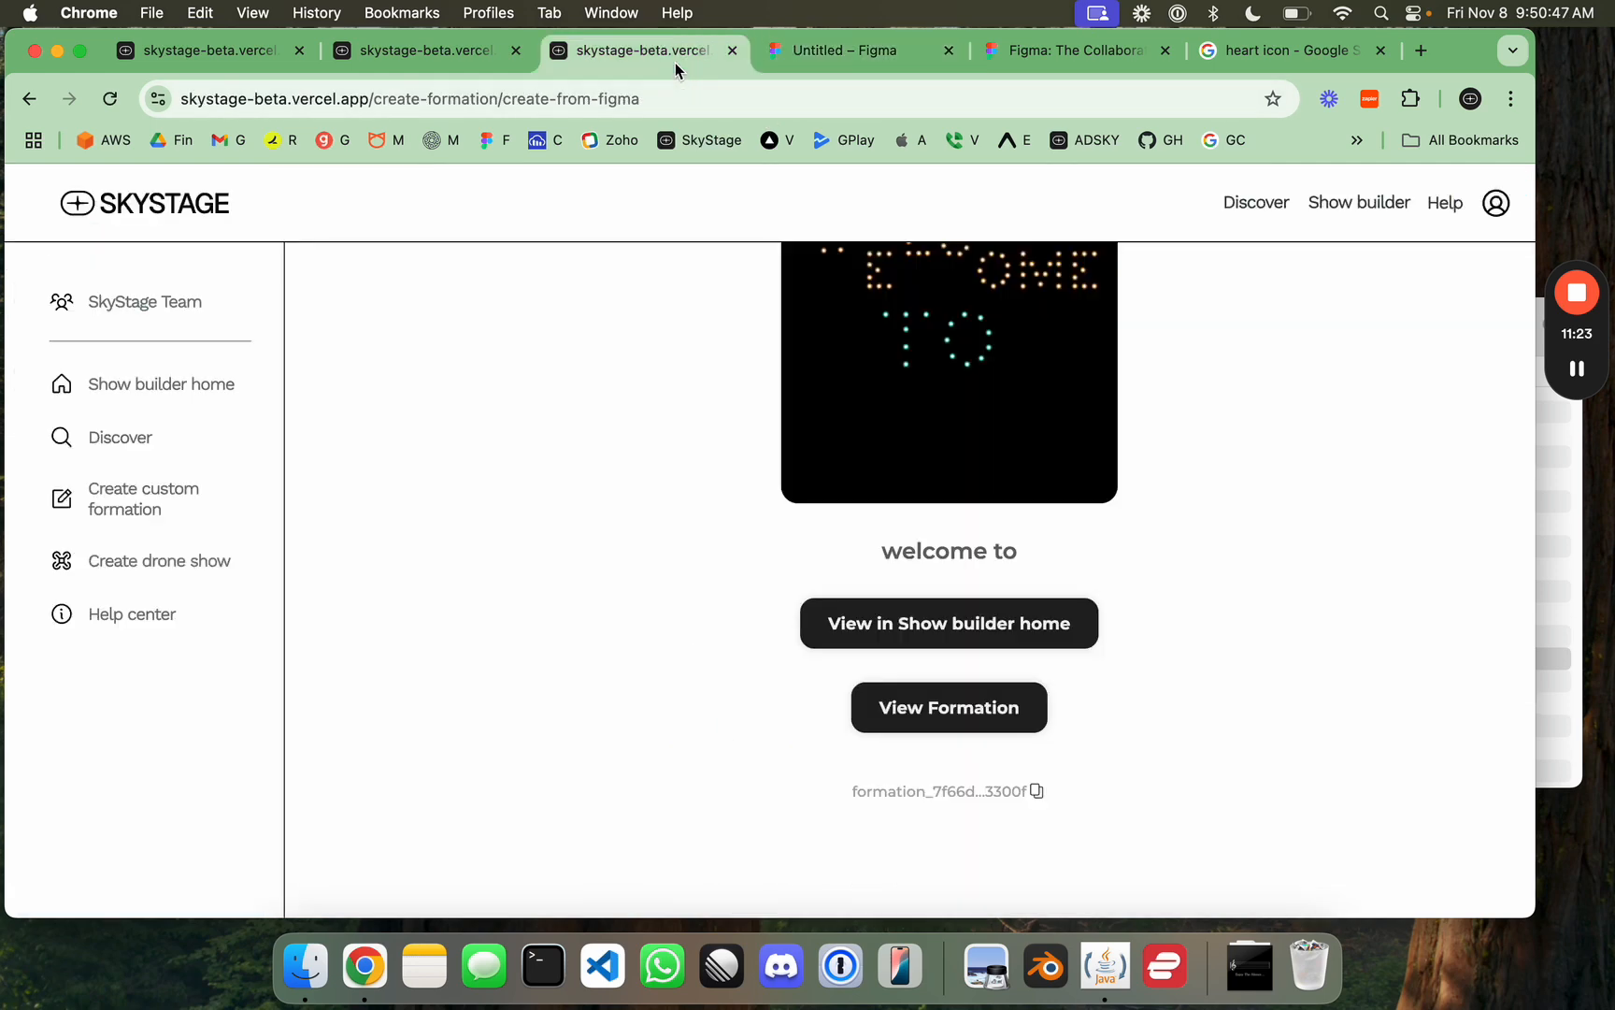
pyautogui.click(134, 505)
pyautogui.scroll(-4, 875, 526)
pyautogui.click(729, 717)
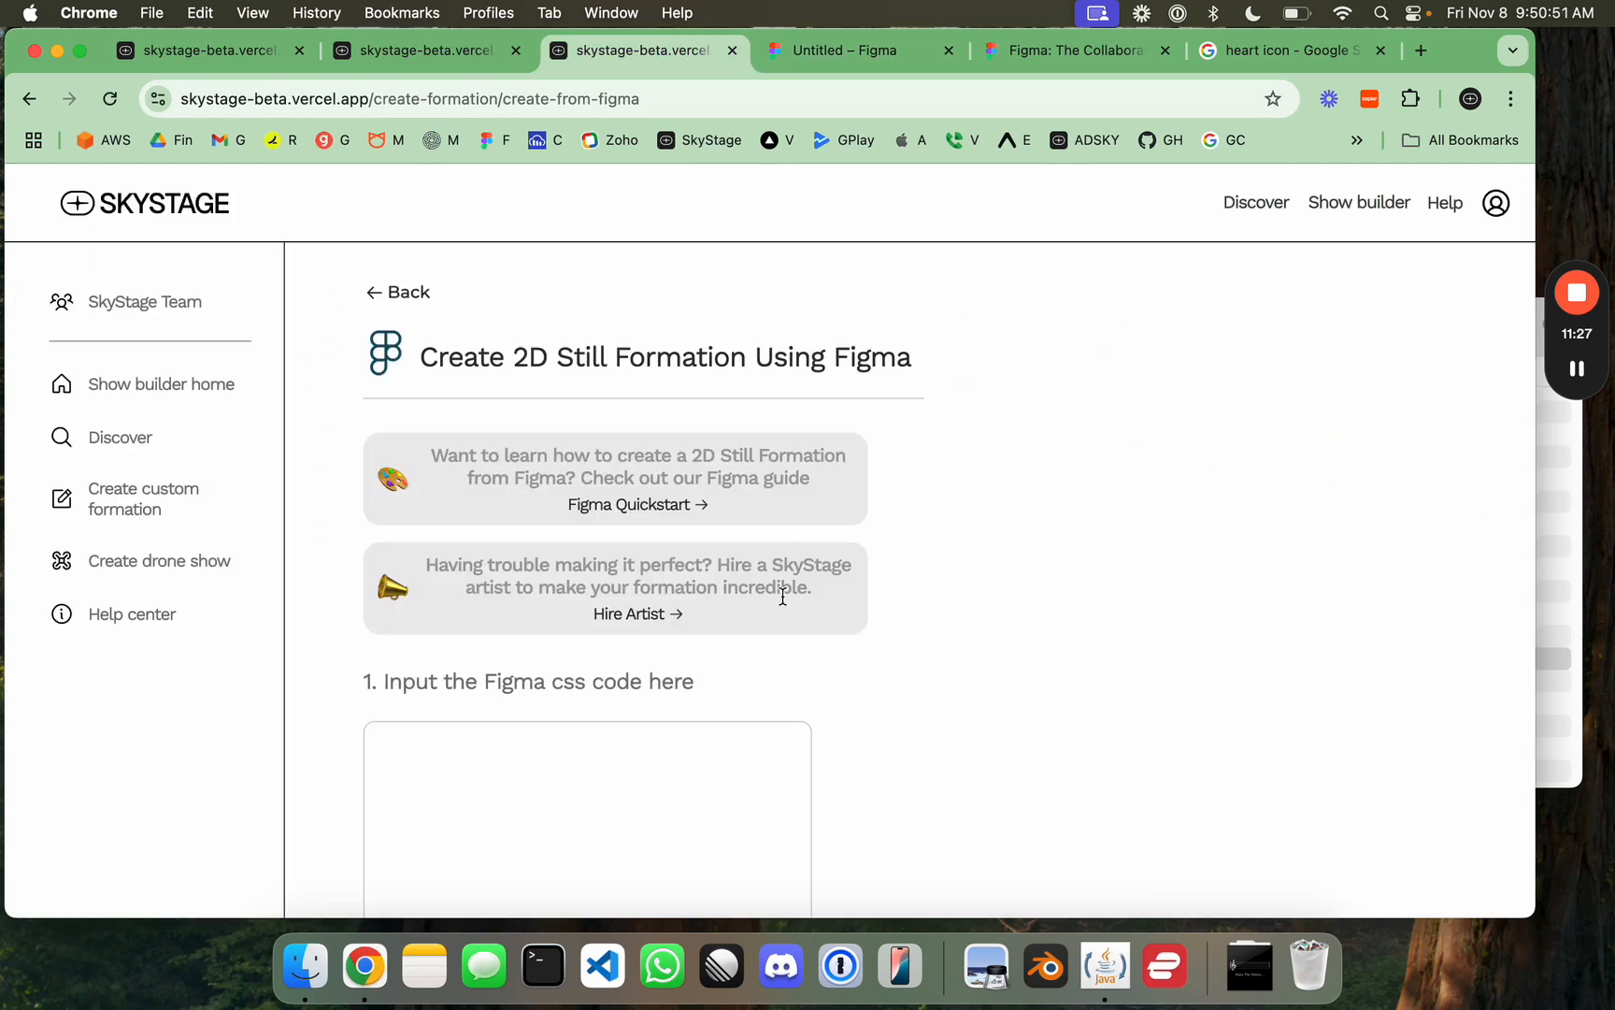
# Step: Paste the copied CSS into the Figma code input and bring up the formation preview with drone distances
pyautogui.scroll(-2, 783, 597)
pyautogui.click(750, 629)
pyautogui.press('super+v')
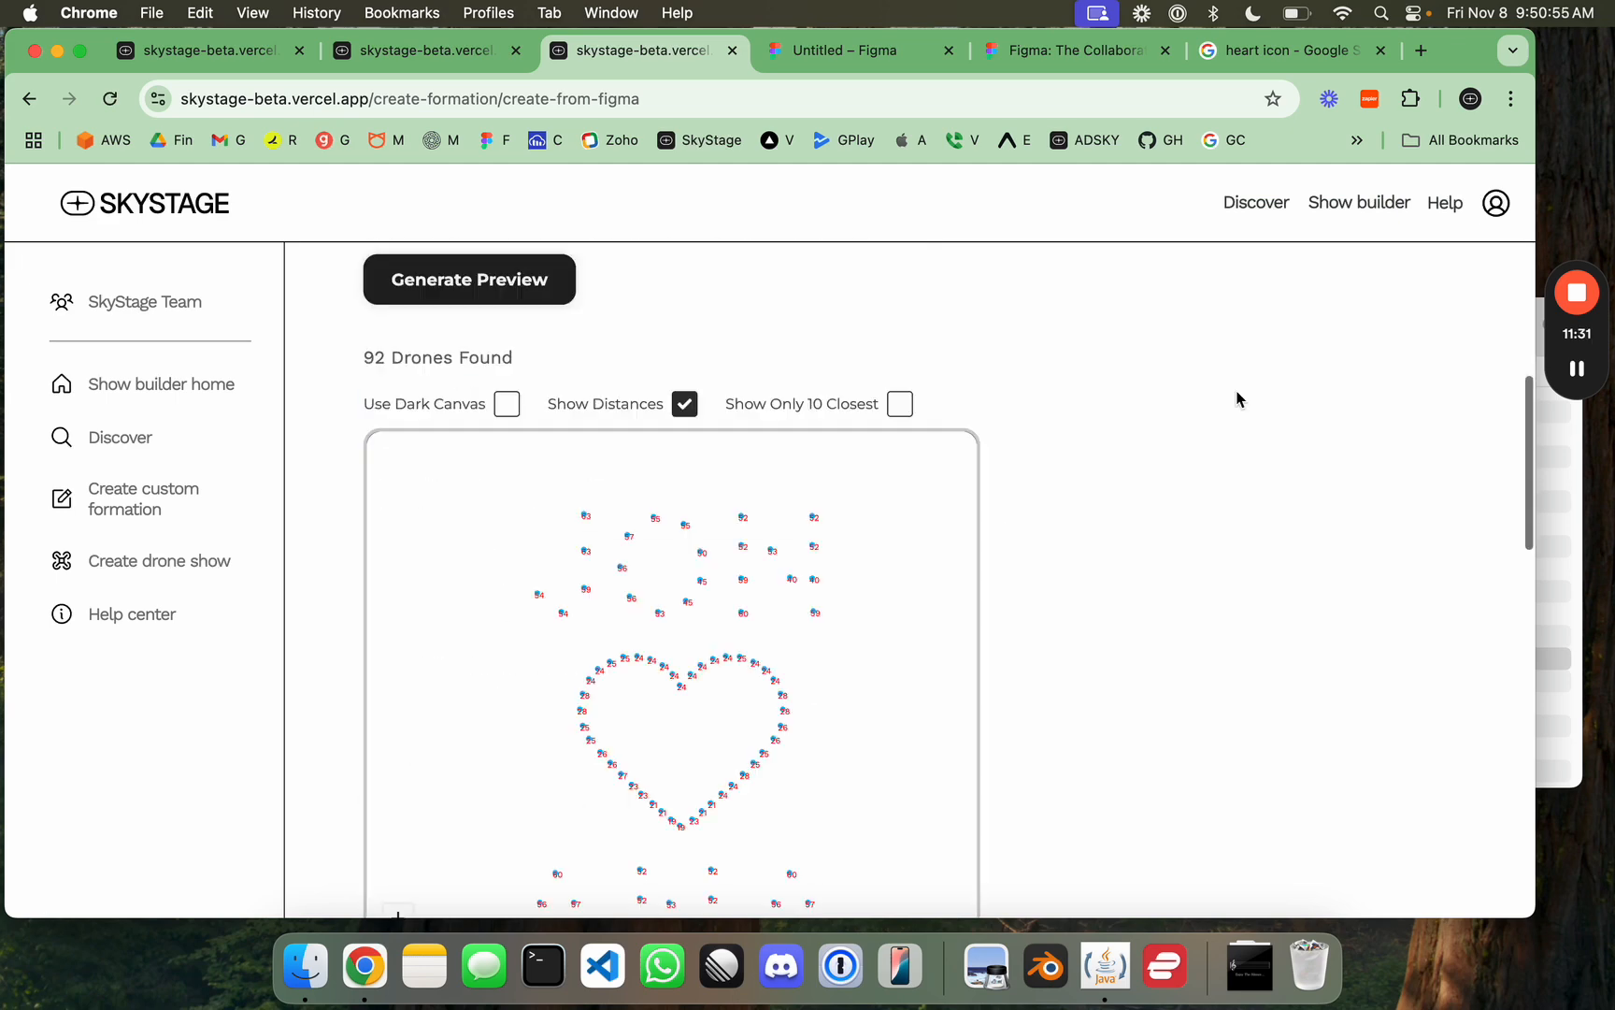
pyautogui.scroll(-10, 1237, 399)
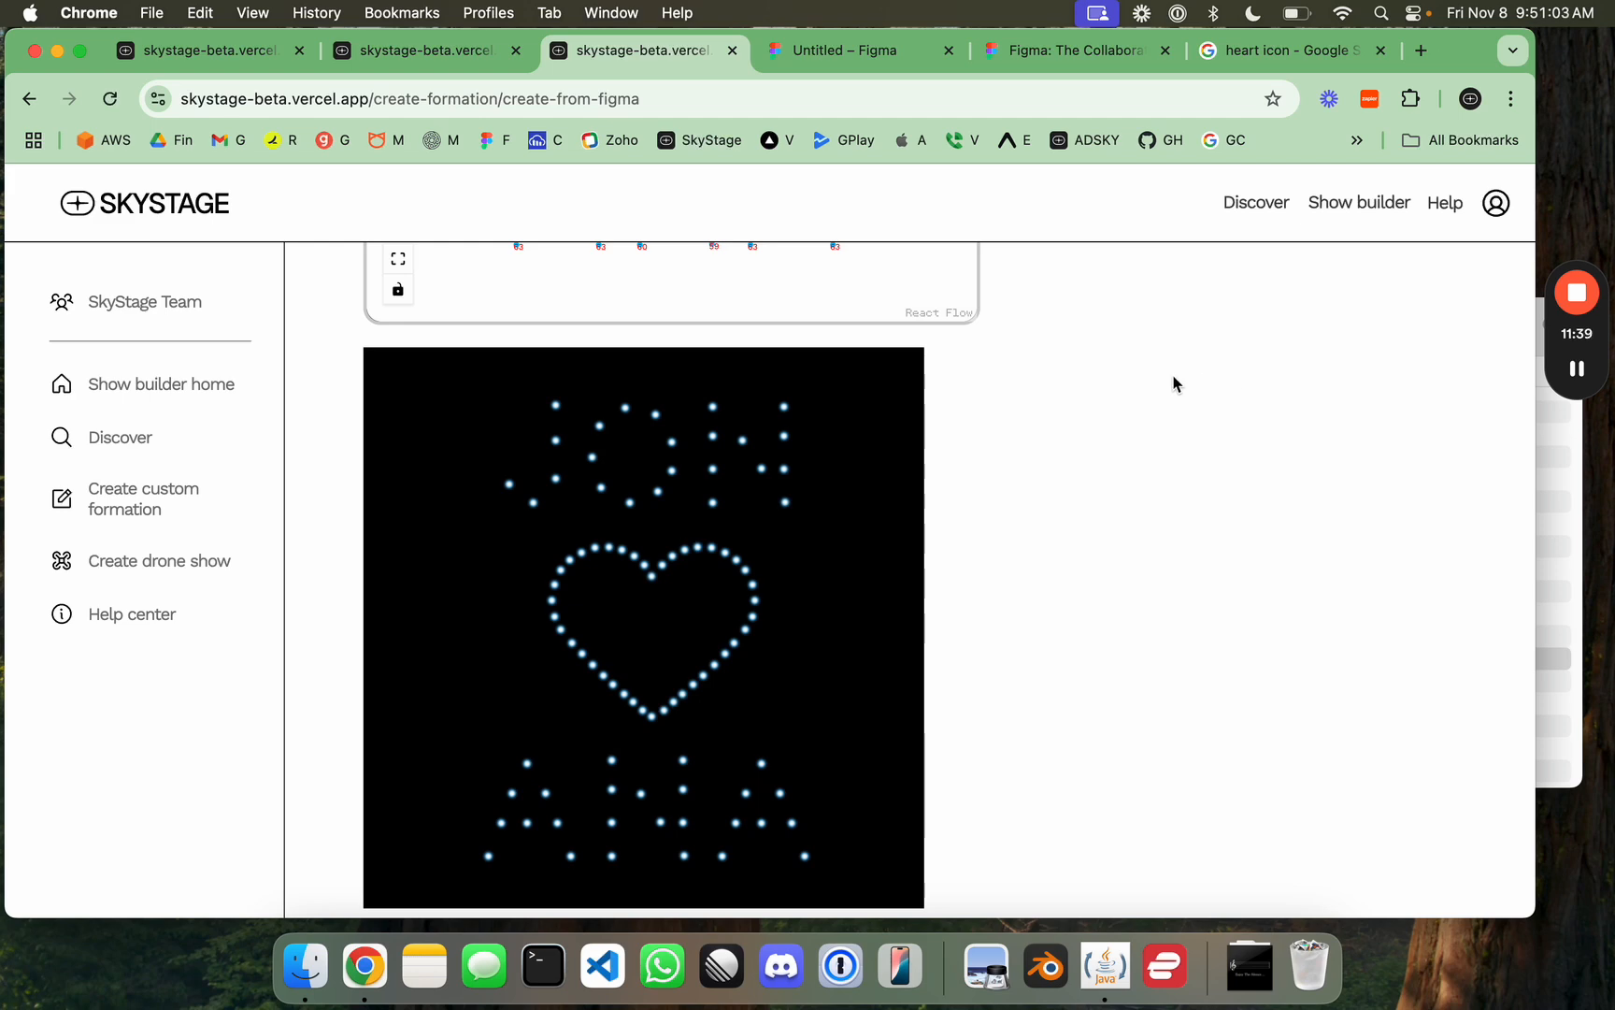
# Step: Enter a formation name in the finalize section and go to the closest-proximity statement
pyautogui.scroll(-7, 1171, 379)
pyautogui.click(549, 588)
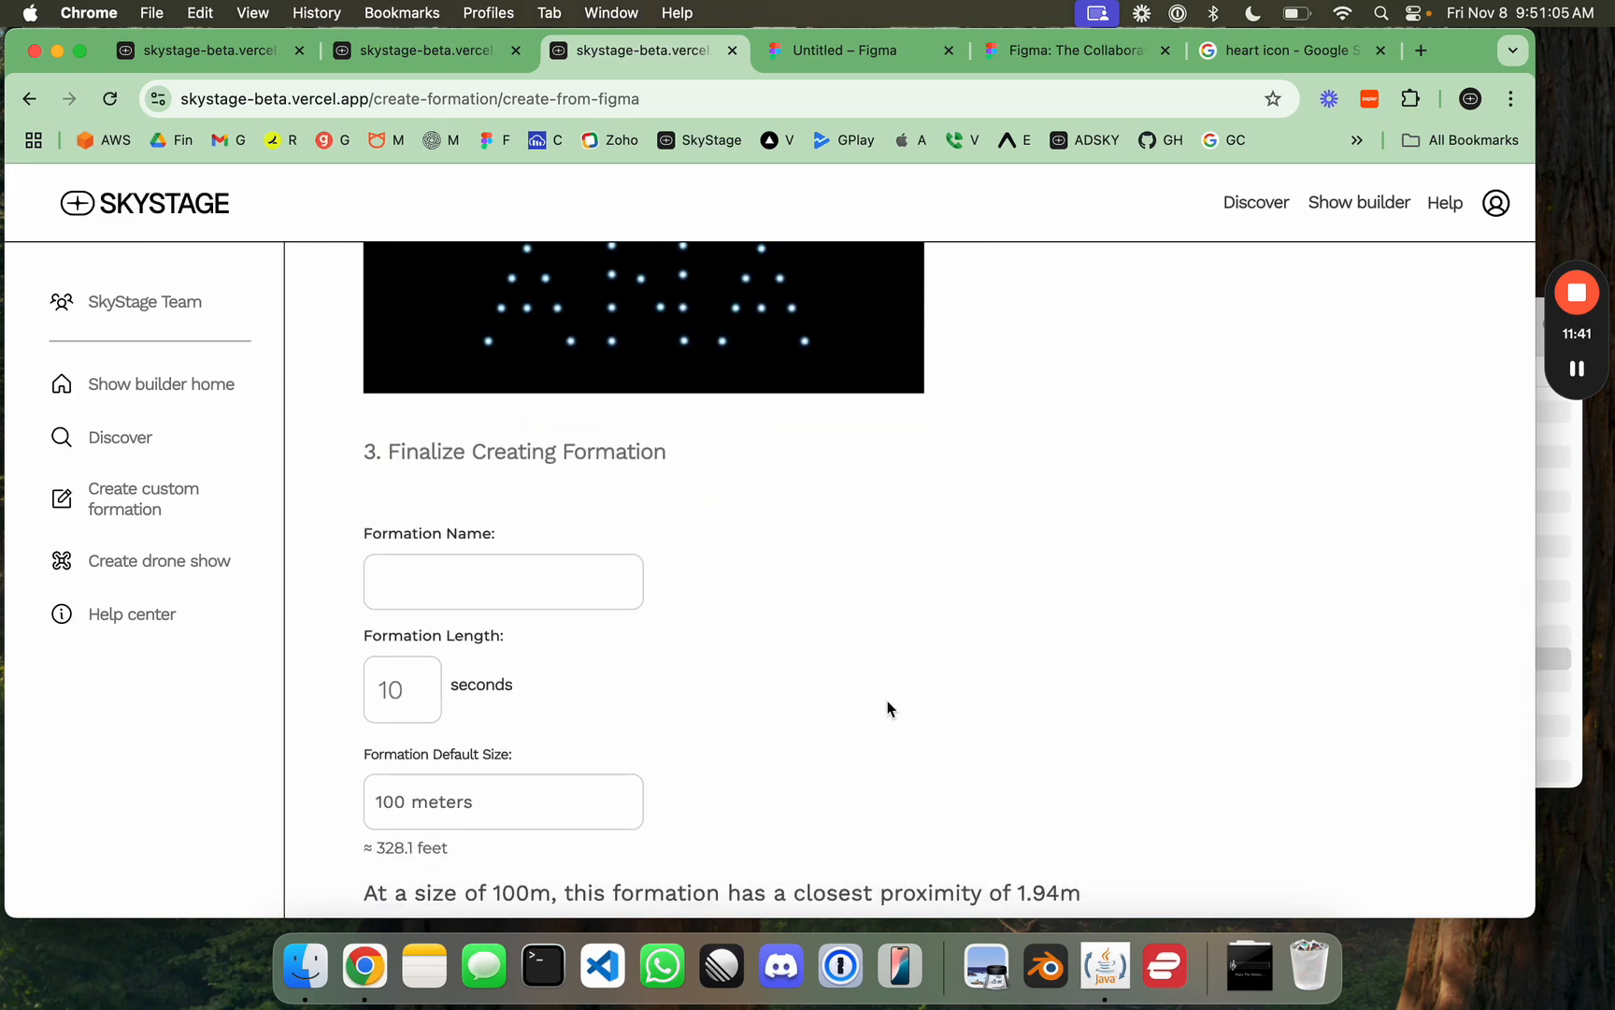
pyautogui.write('Jon')
pyautogui.scroll(-3, 888, 709)
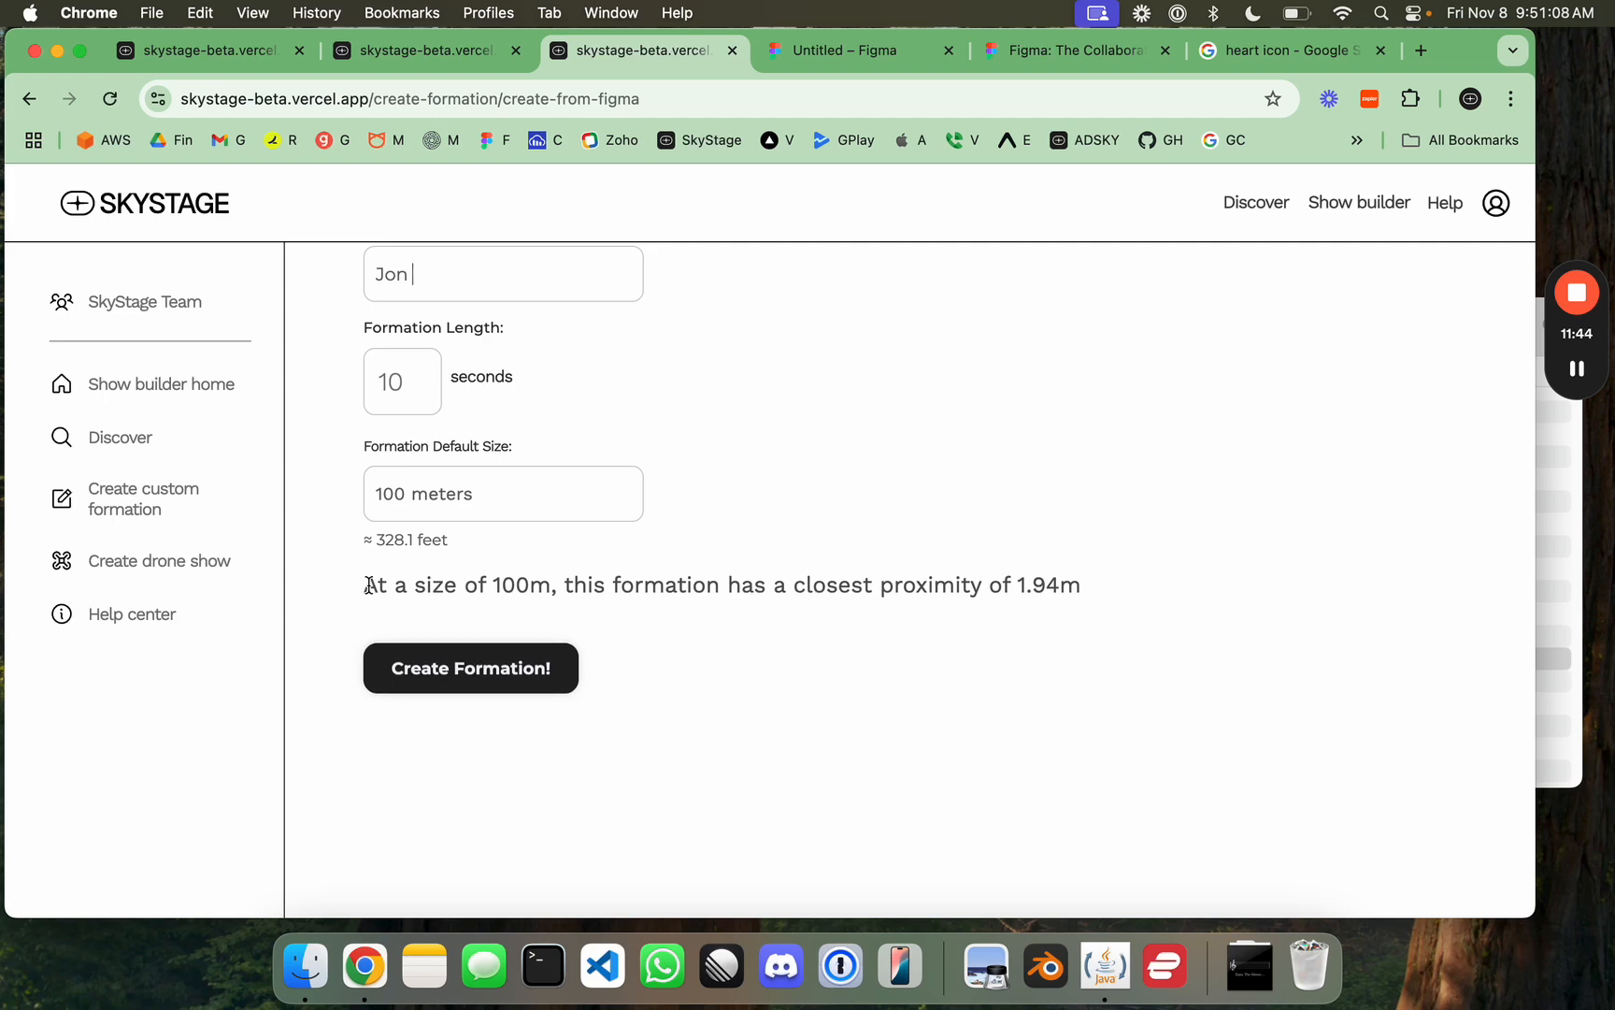
# Step: Check the closest-proximity statement, and briefly filter the preview to only the 10 closest drones
pyautogui.moveTo(369, 585); pyautogui.dragTo(1084, 587)
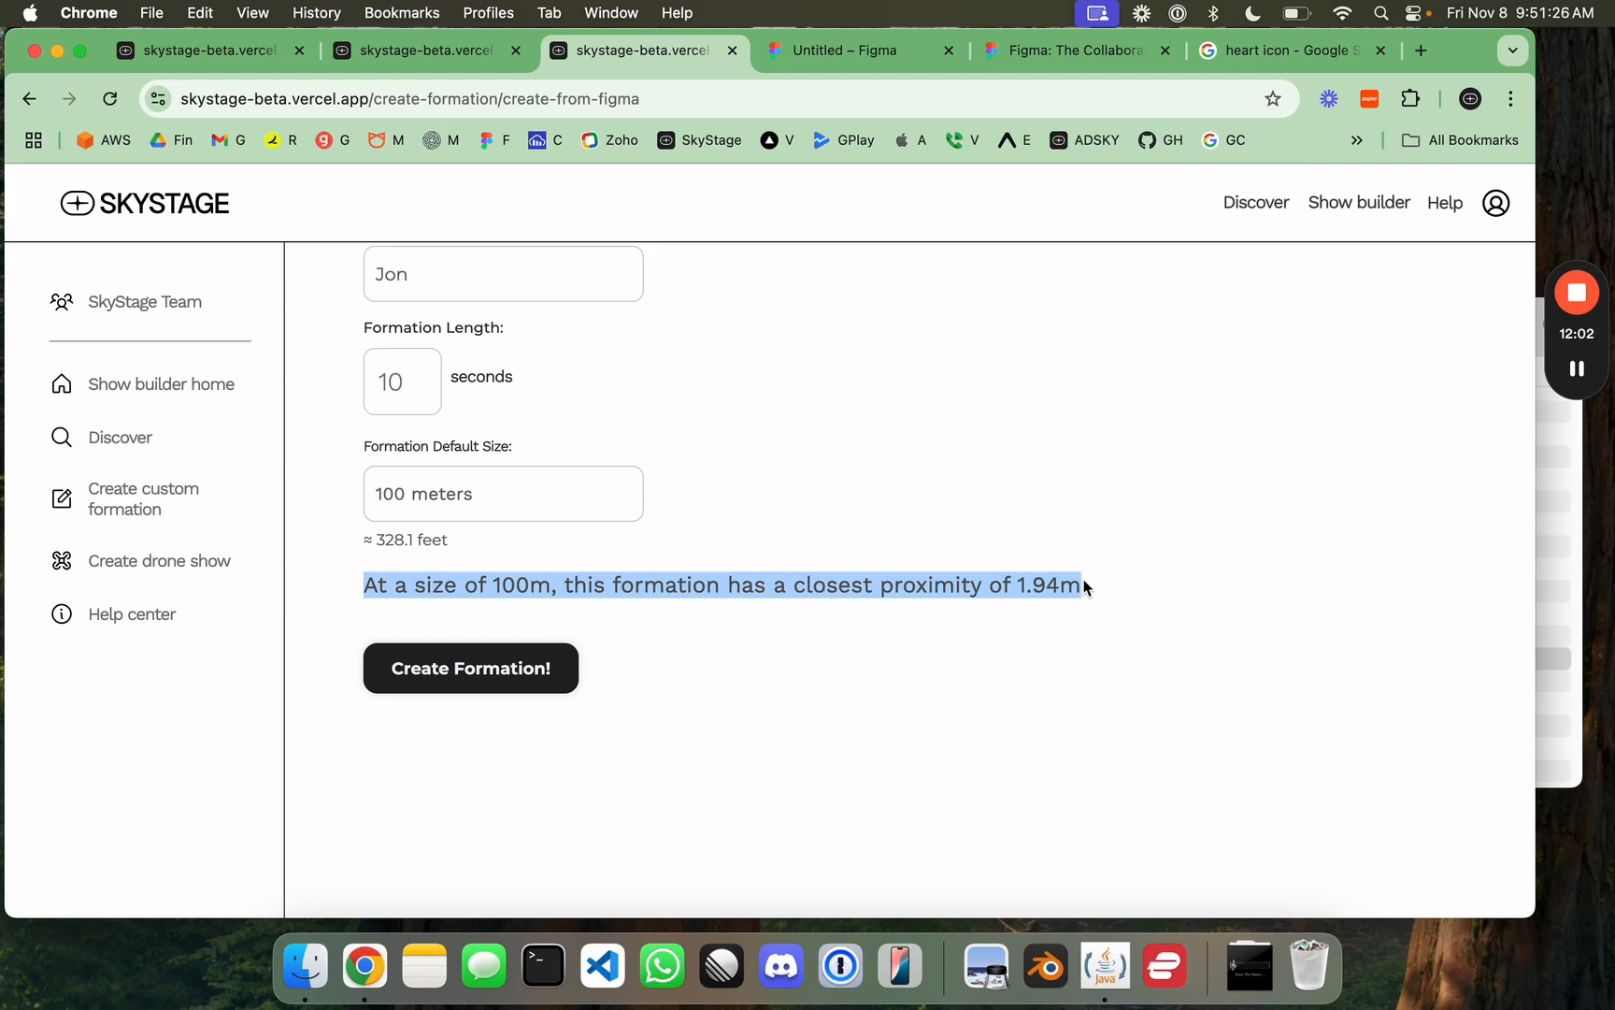
pyautogui.click(1084, 587)
pyautogui.scroll(6, 960, 577)
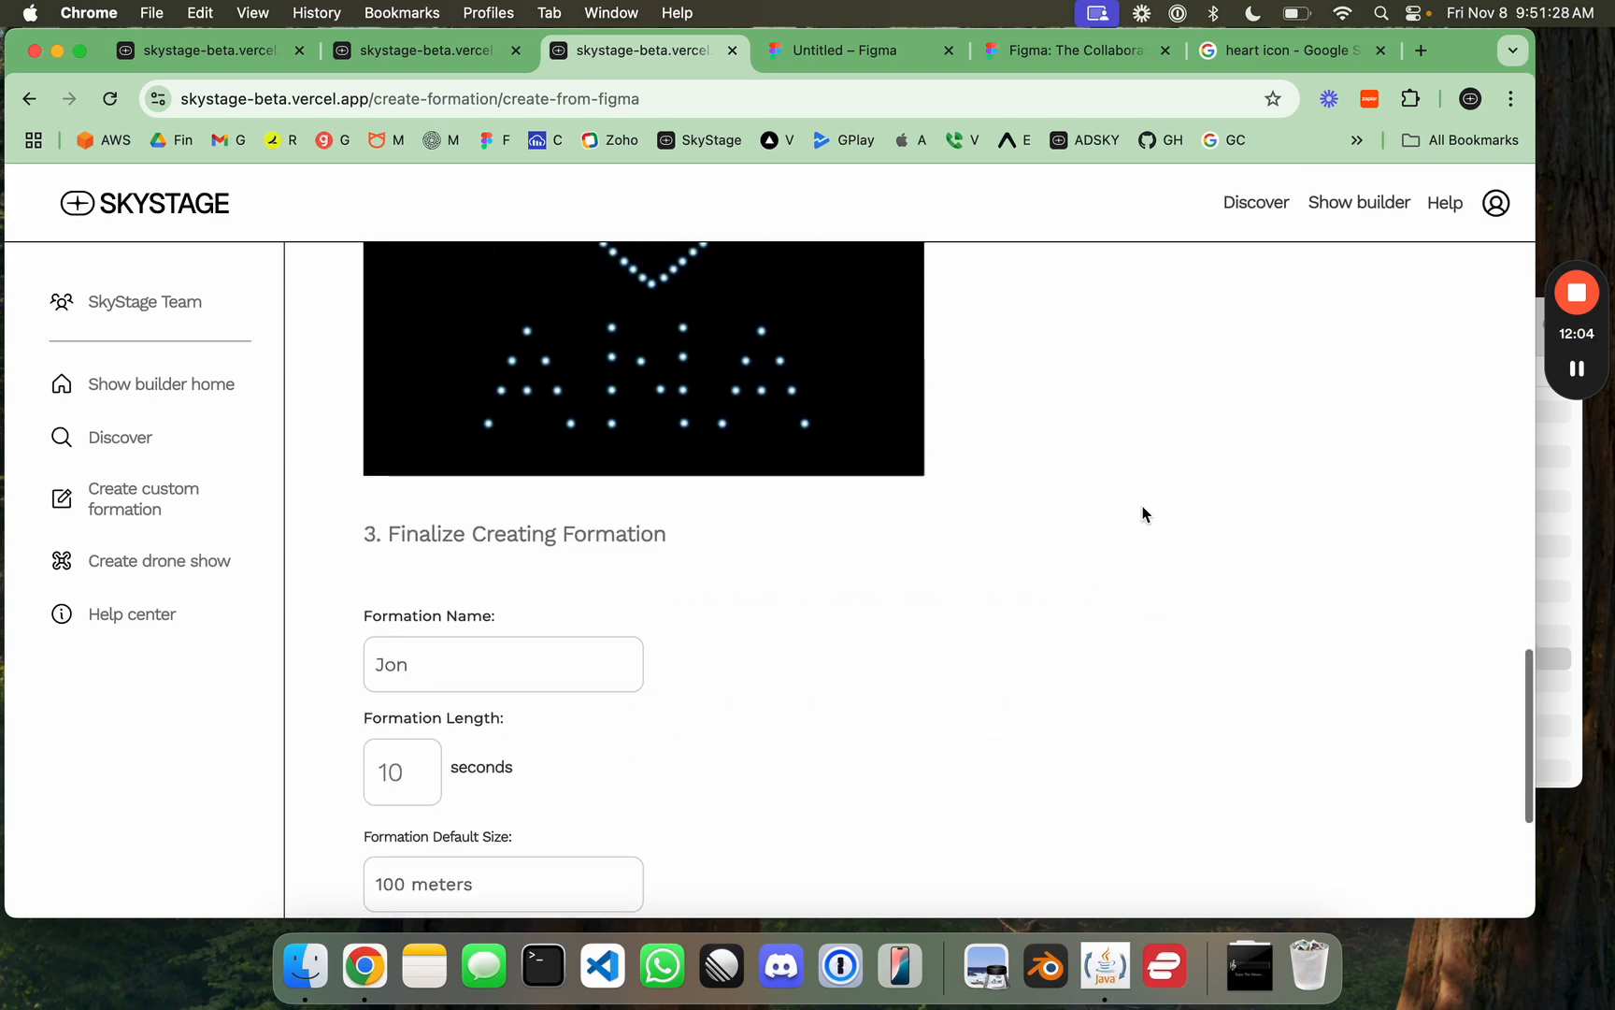
pyautogui.scroll(5, 1159, 486)
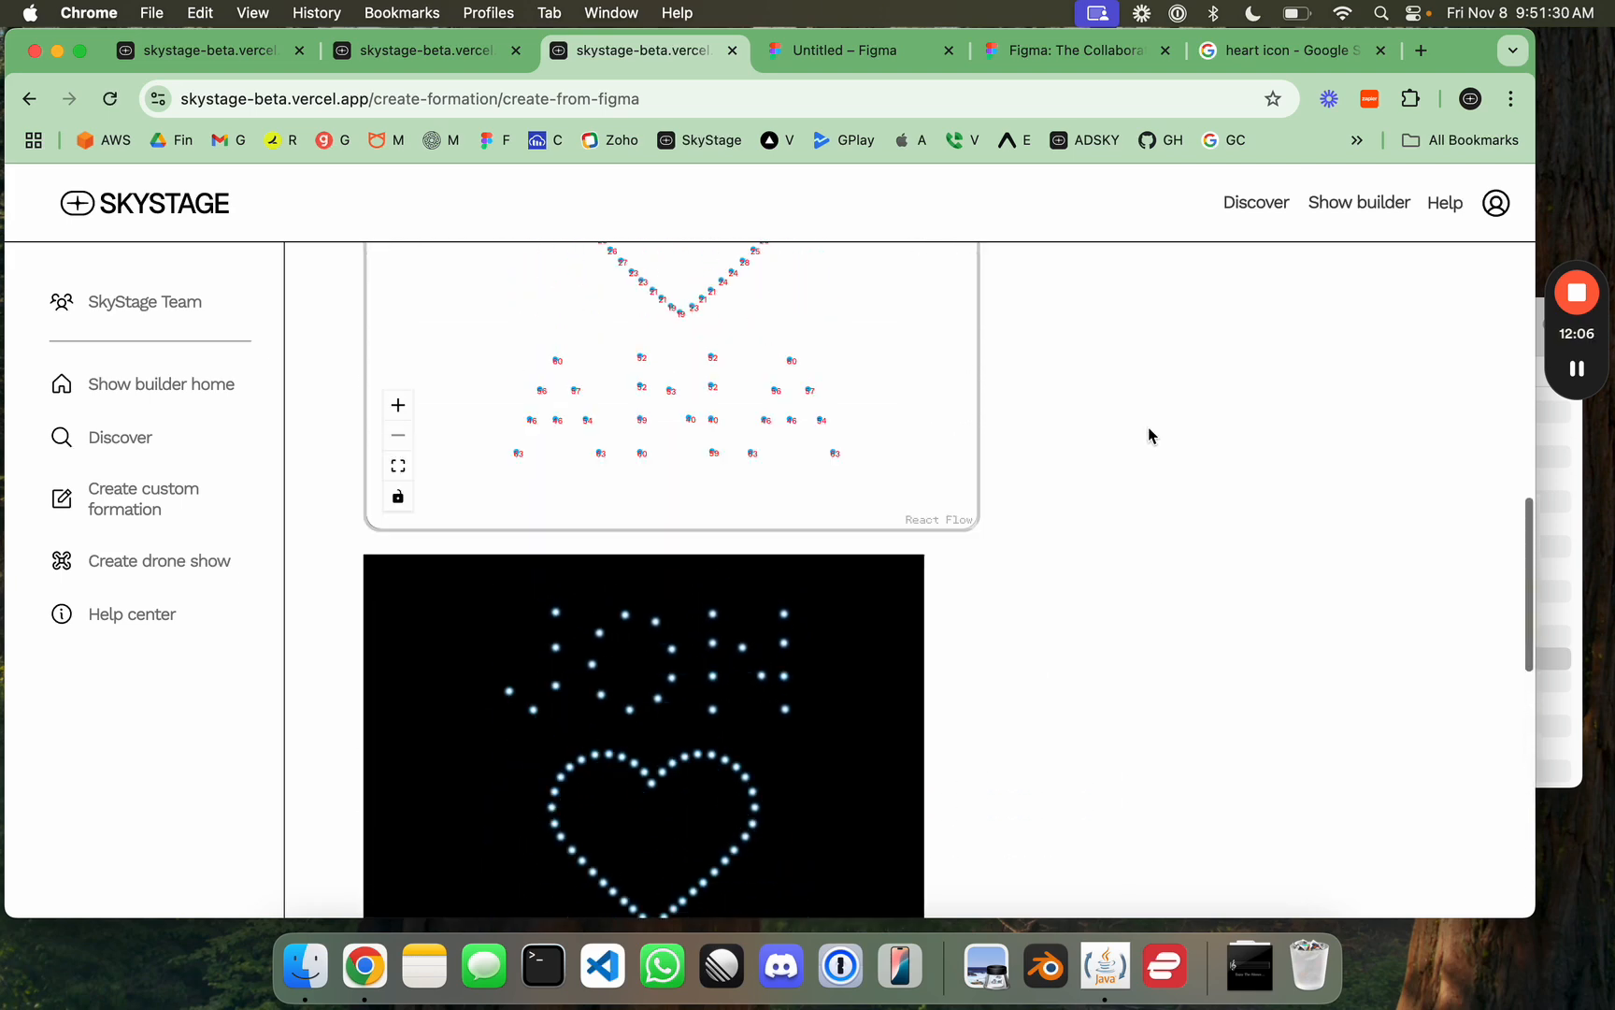
pyautogui.scroll(3, 1159, 389)
pyautogui.scroll(2, 1037, 494)
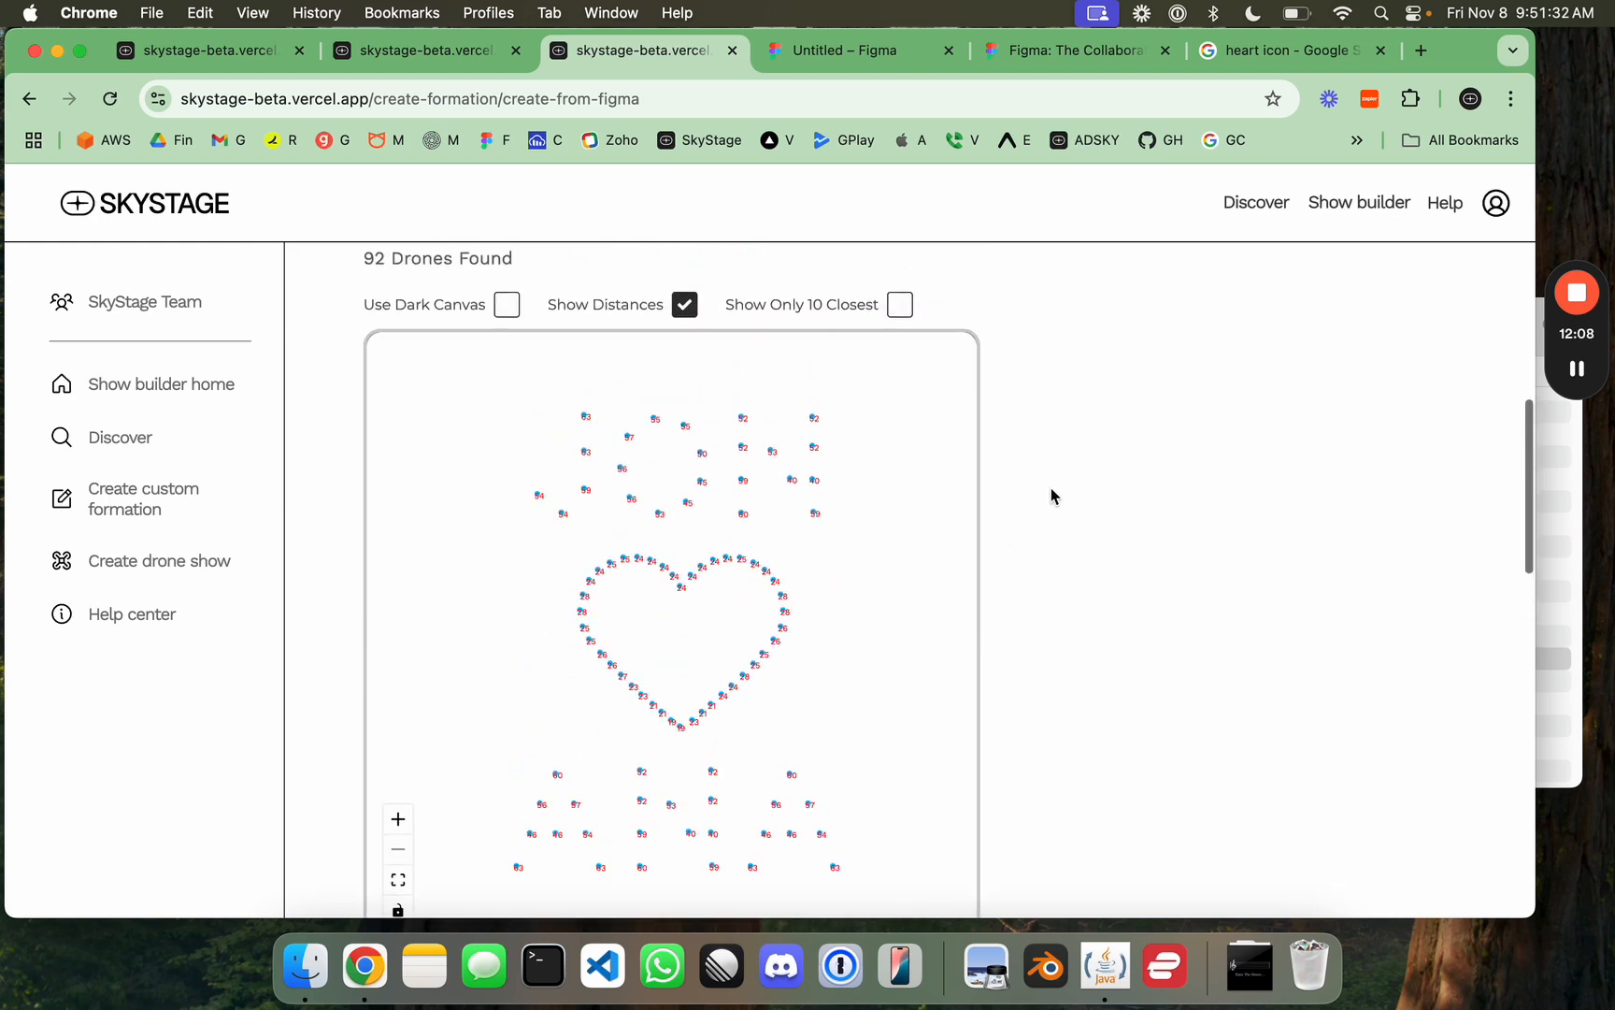
pyautogui.click(904, 311)
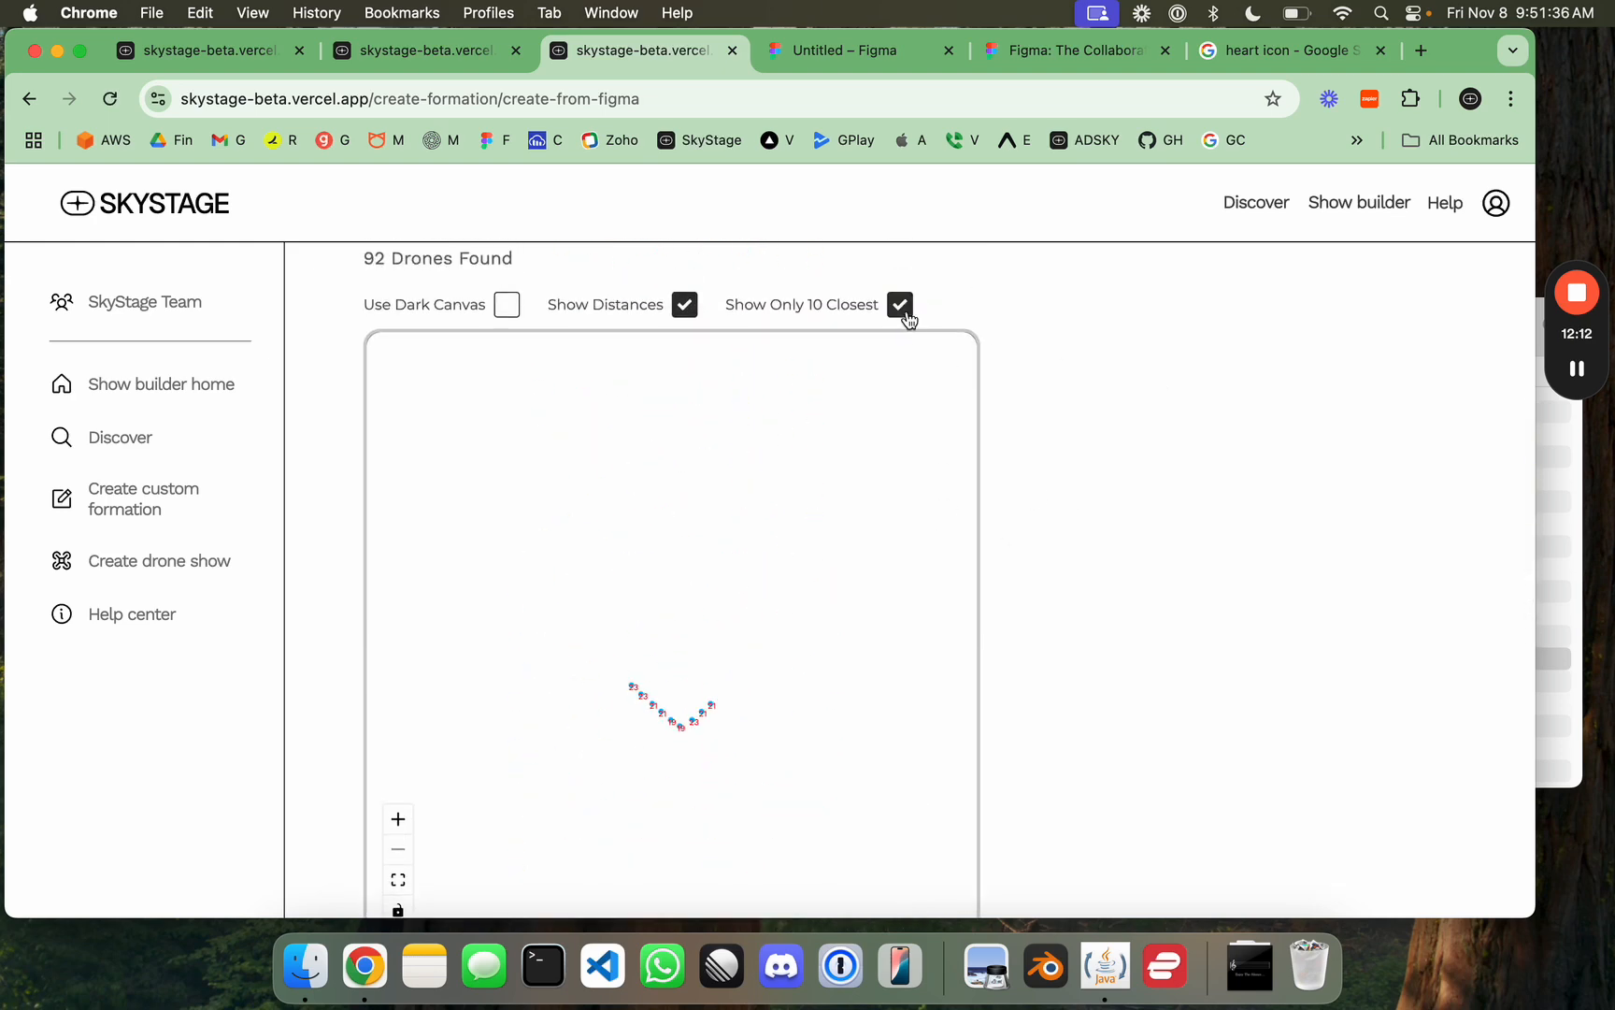
pyautogui.click(903, 307)
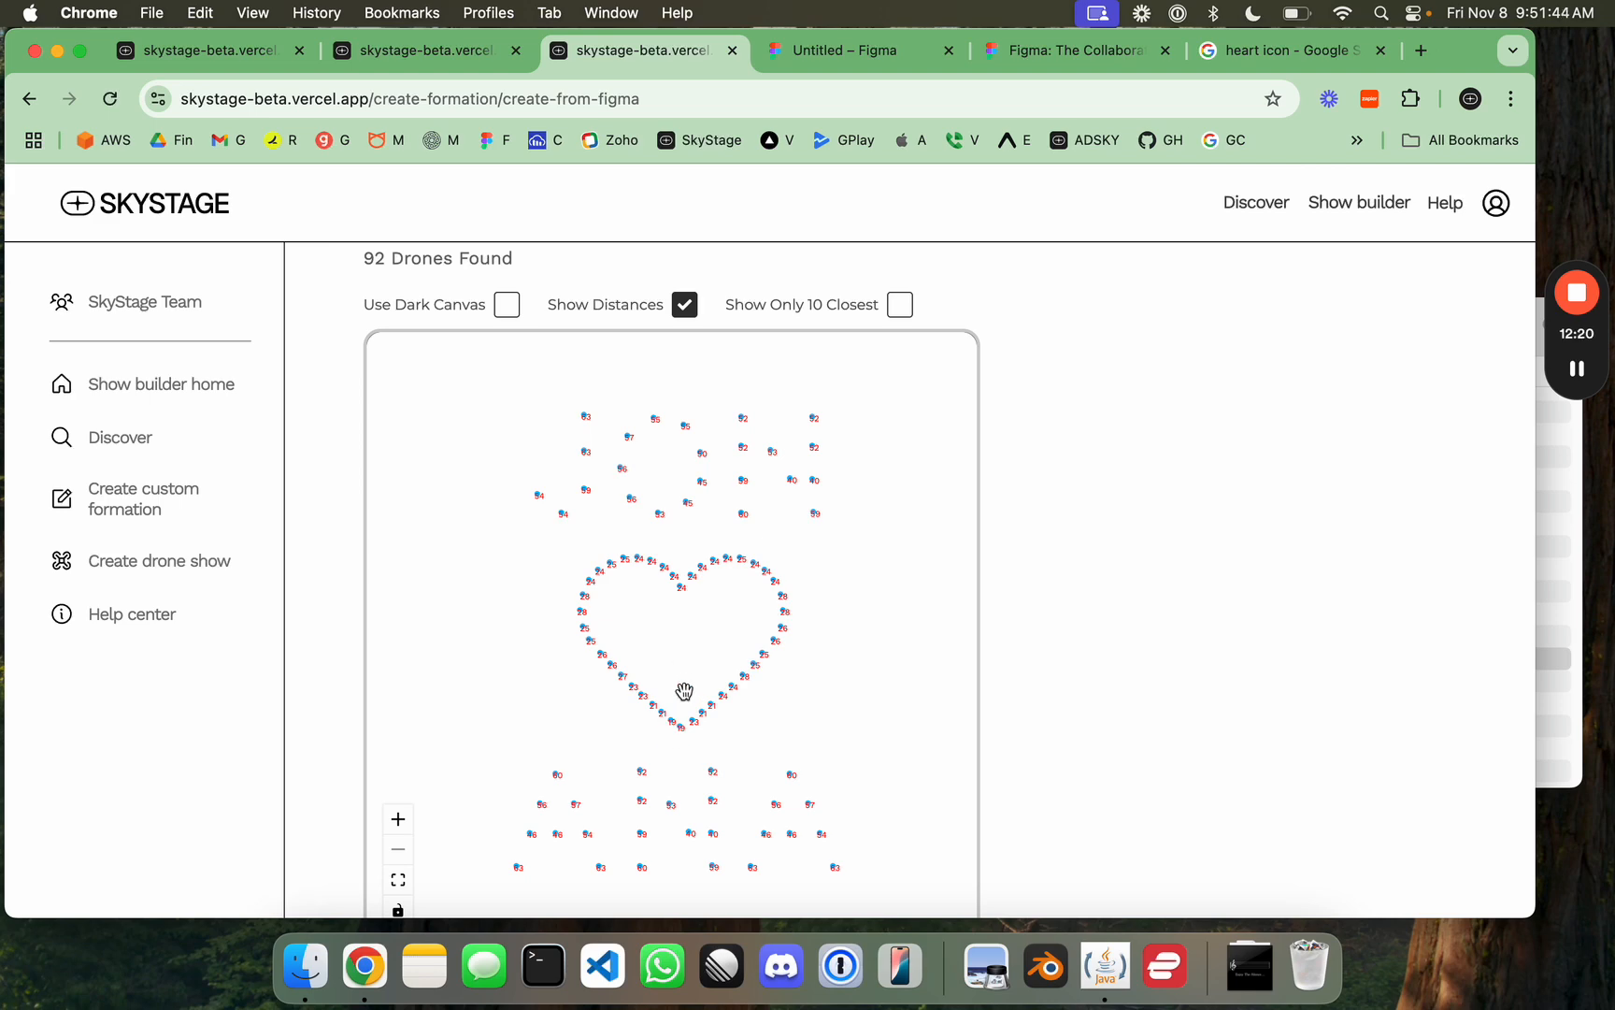
# Step: Inspect the drone distances around the heart's lower tip up close, with and without the 10-closest filter
pyautogui.scroll(5, 685, 689)
pyautogui.moveTo(677, 780); pyautogui.dragTo(656, 750)
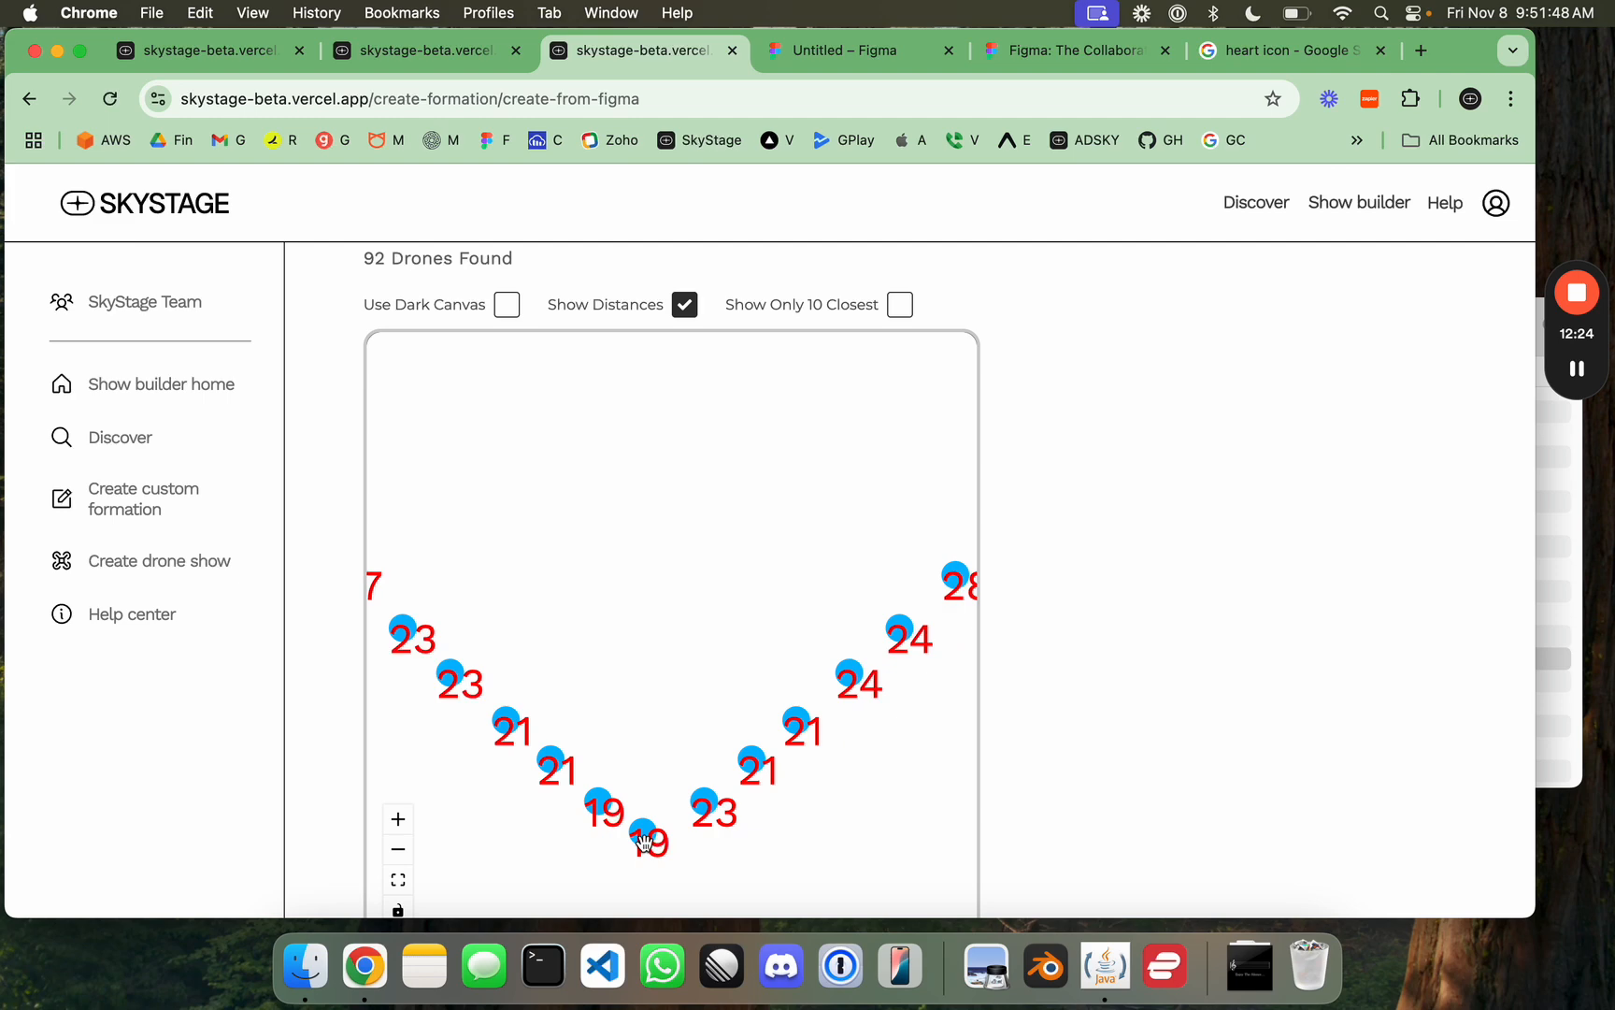
pyautogui.click(899, 304)
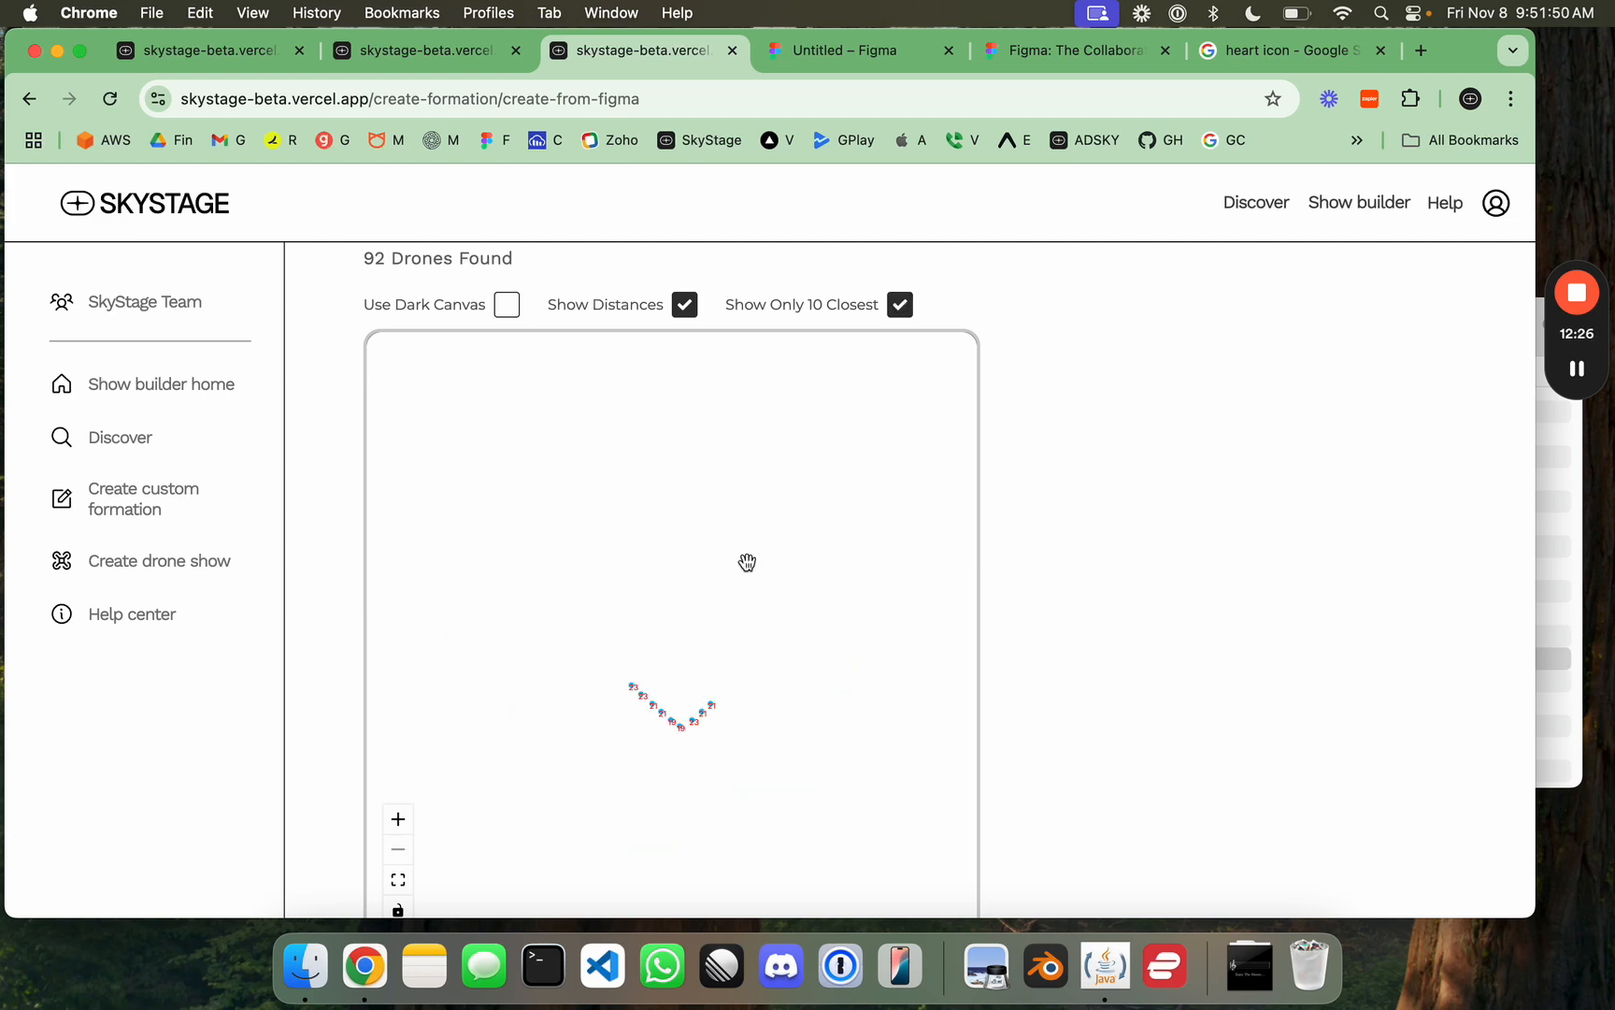
pyautogui.scroll(5, 687, 712)
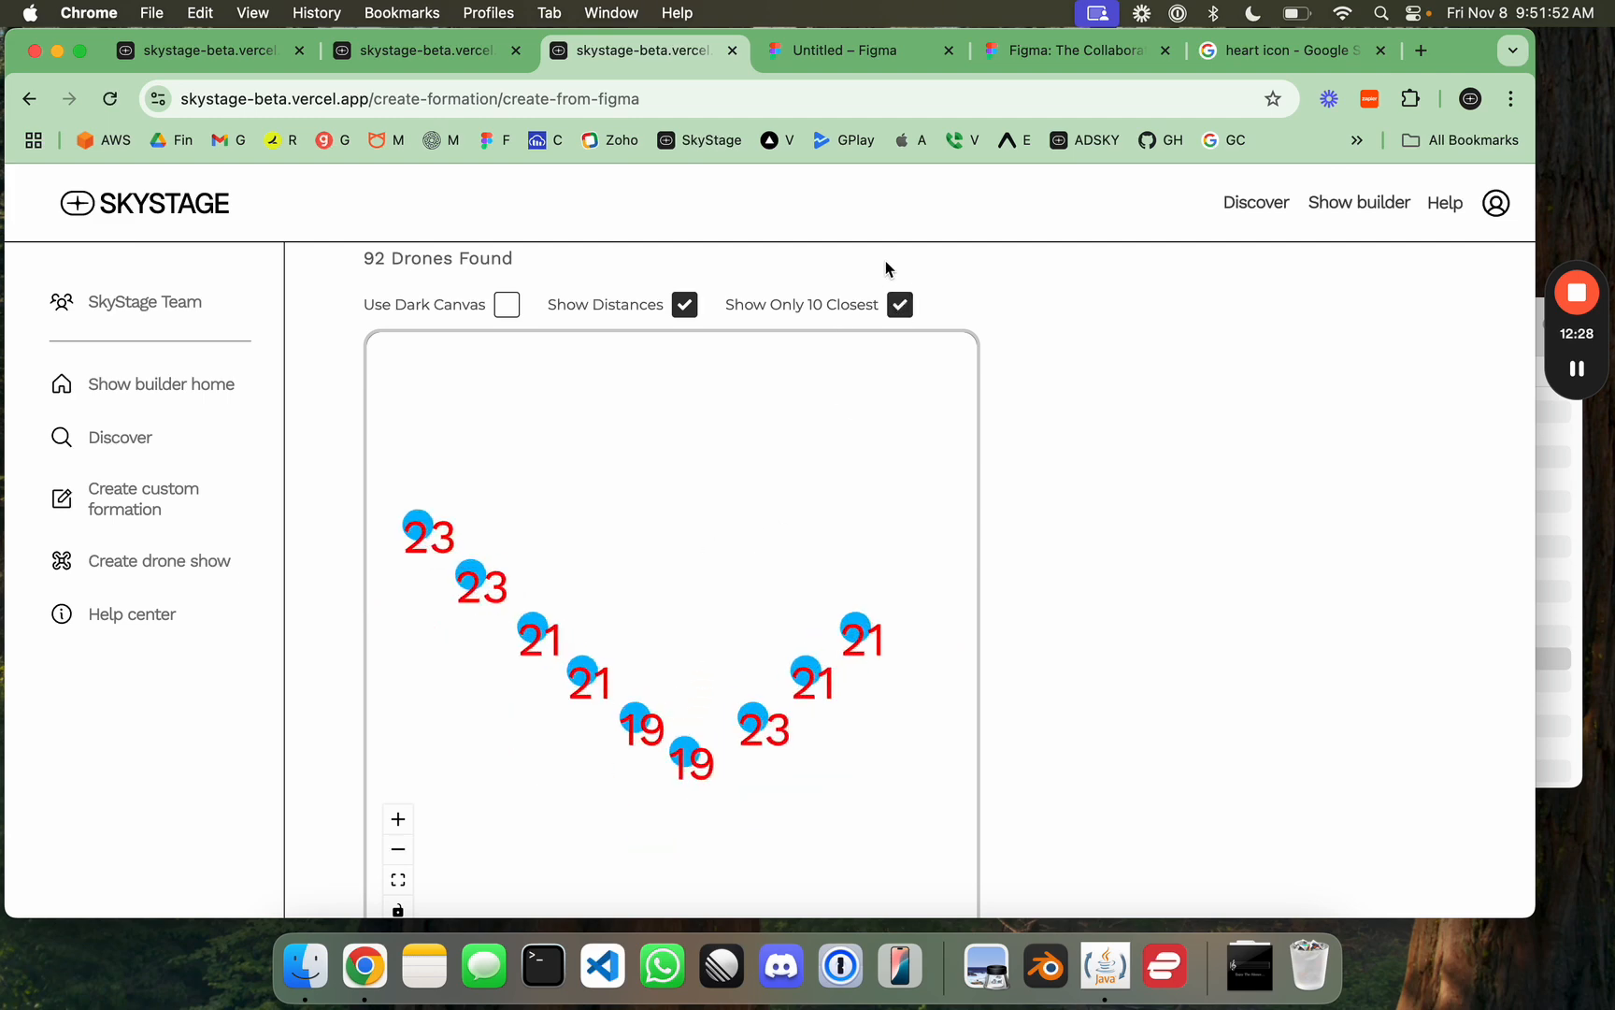
pyautogui.click(900, 304)
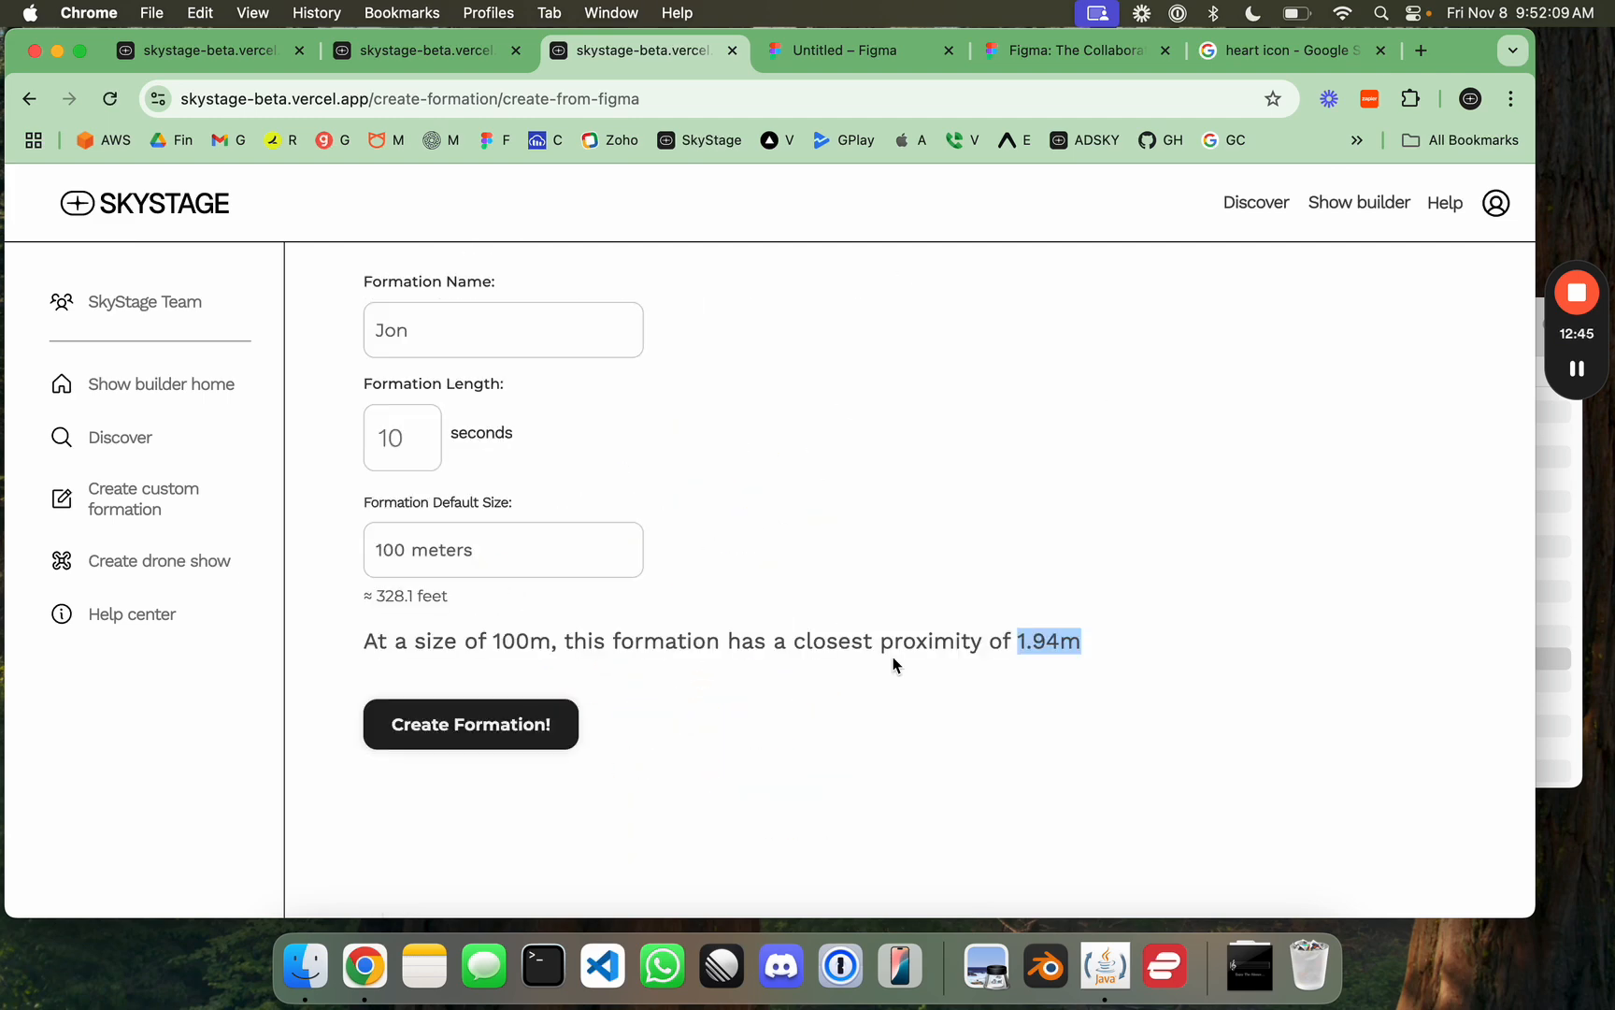
# Step: Return from the proximity statement to the preview and toggle the 10-closest filter to locate the drones needing more spacing
pyautogui.click(895, 662)
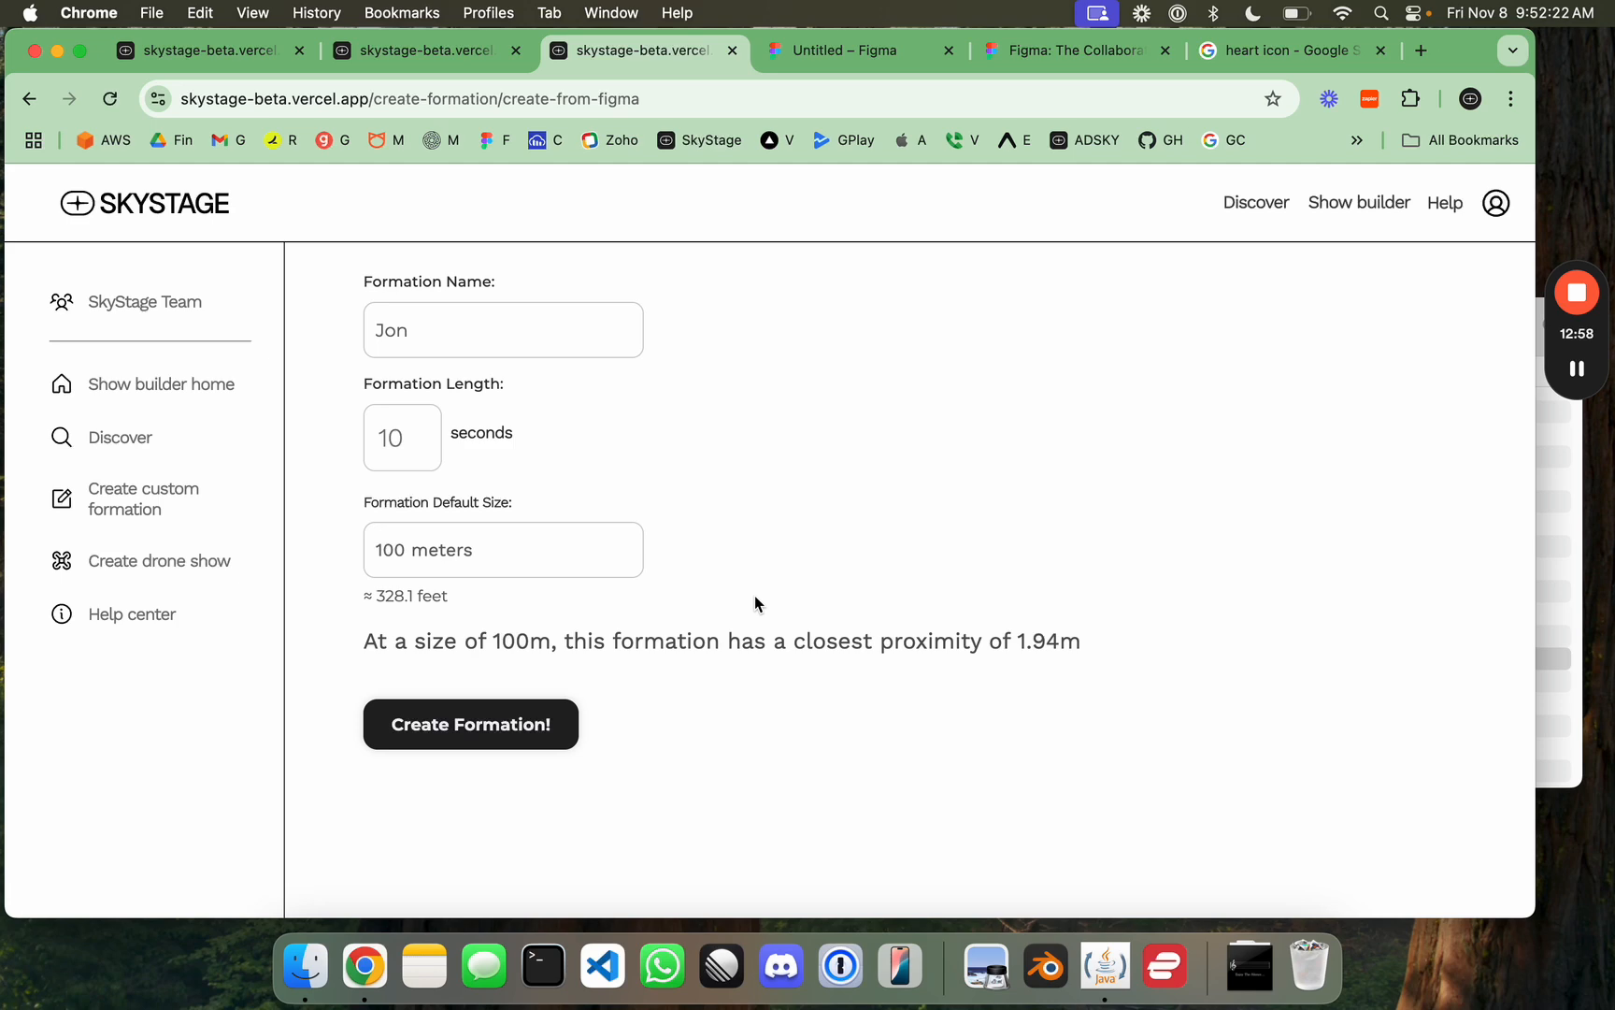
pyautogui.scroll(10, 757, 603)
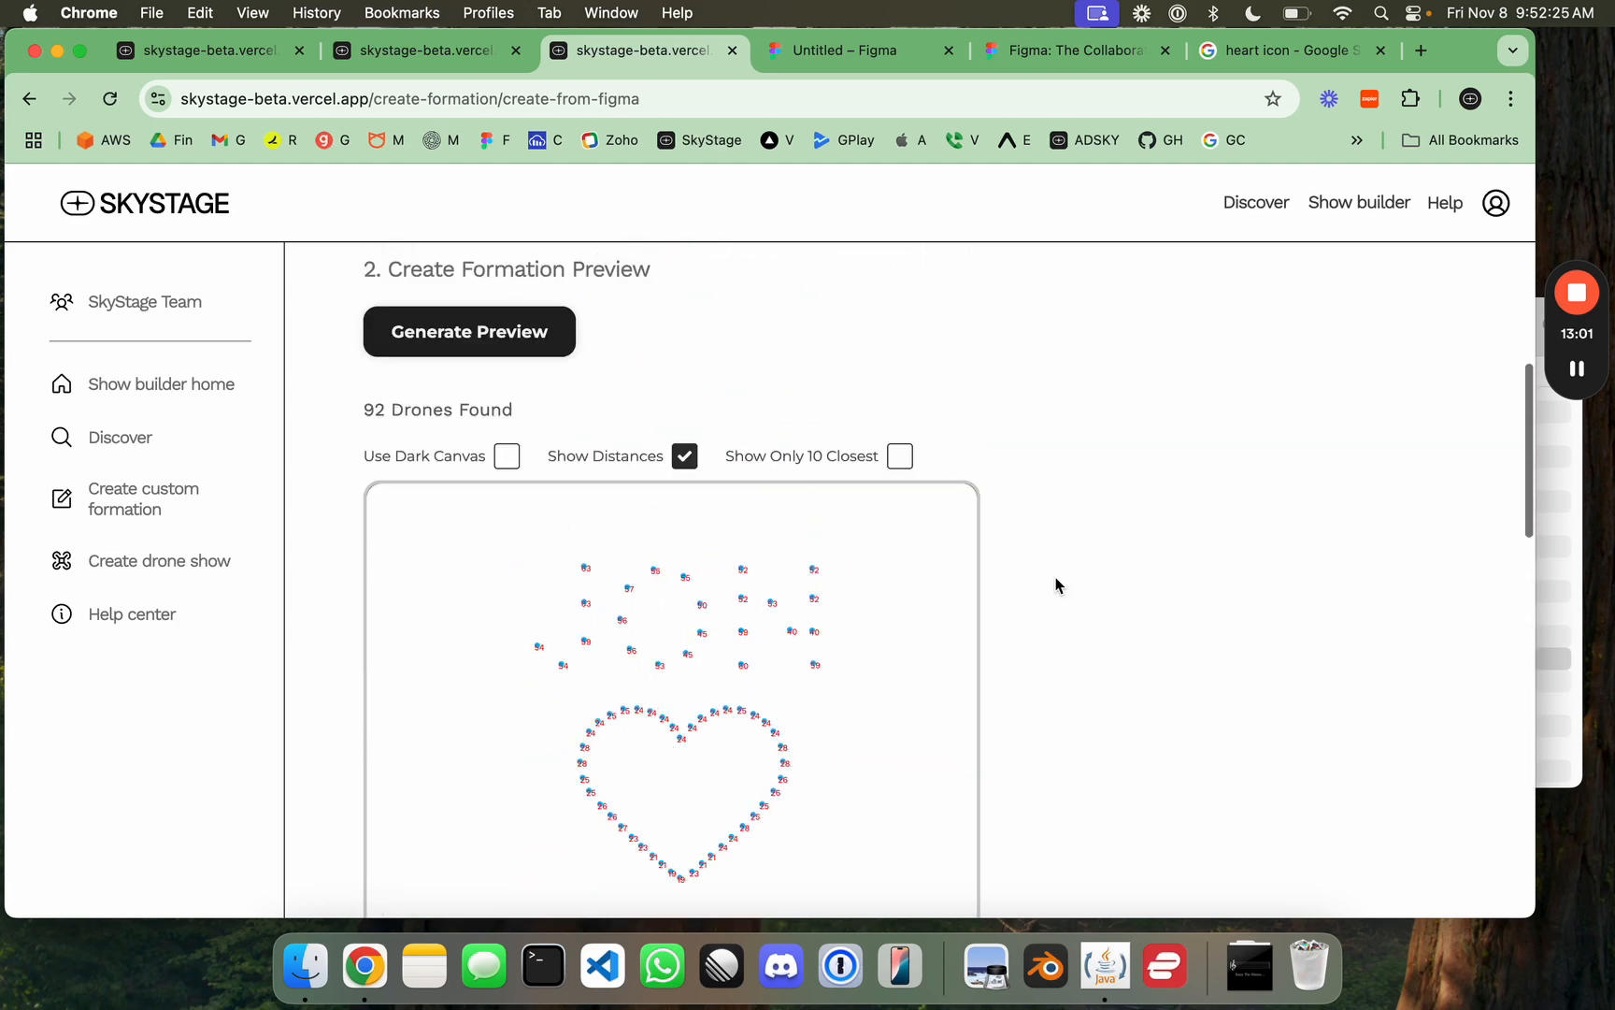
pyautogui.scroll(-2, 1057, 581)
pyautogui.scroll(-1, 1068, 481)
pyautogui.click(899, 259)
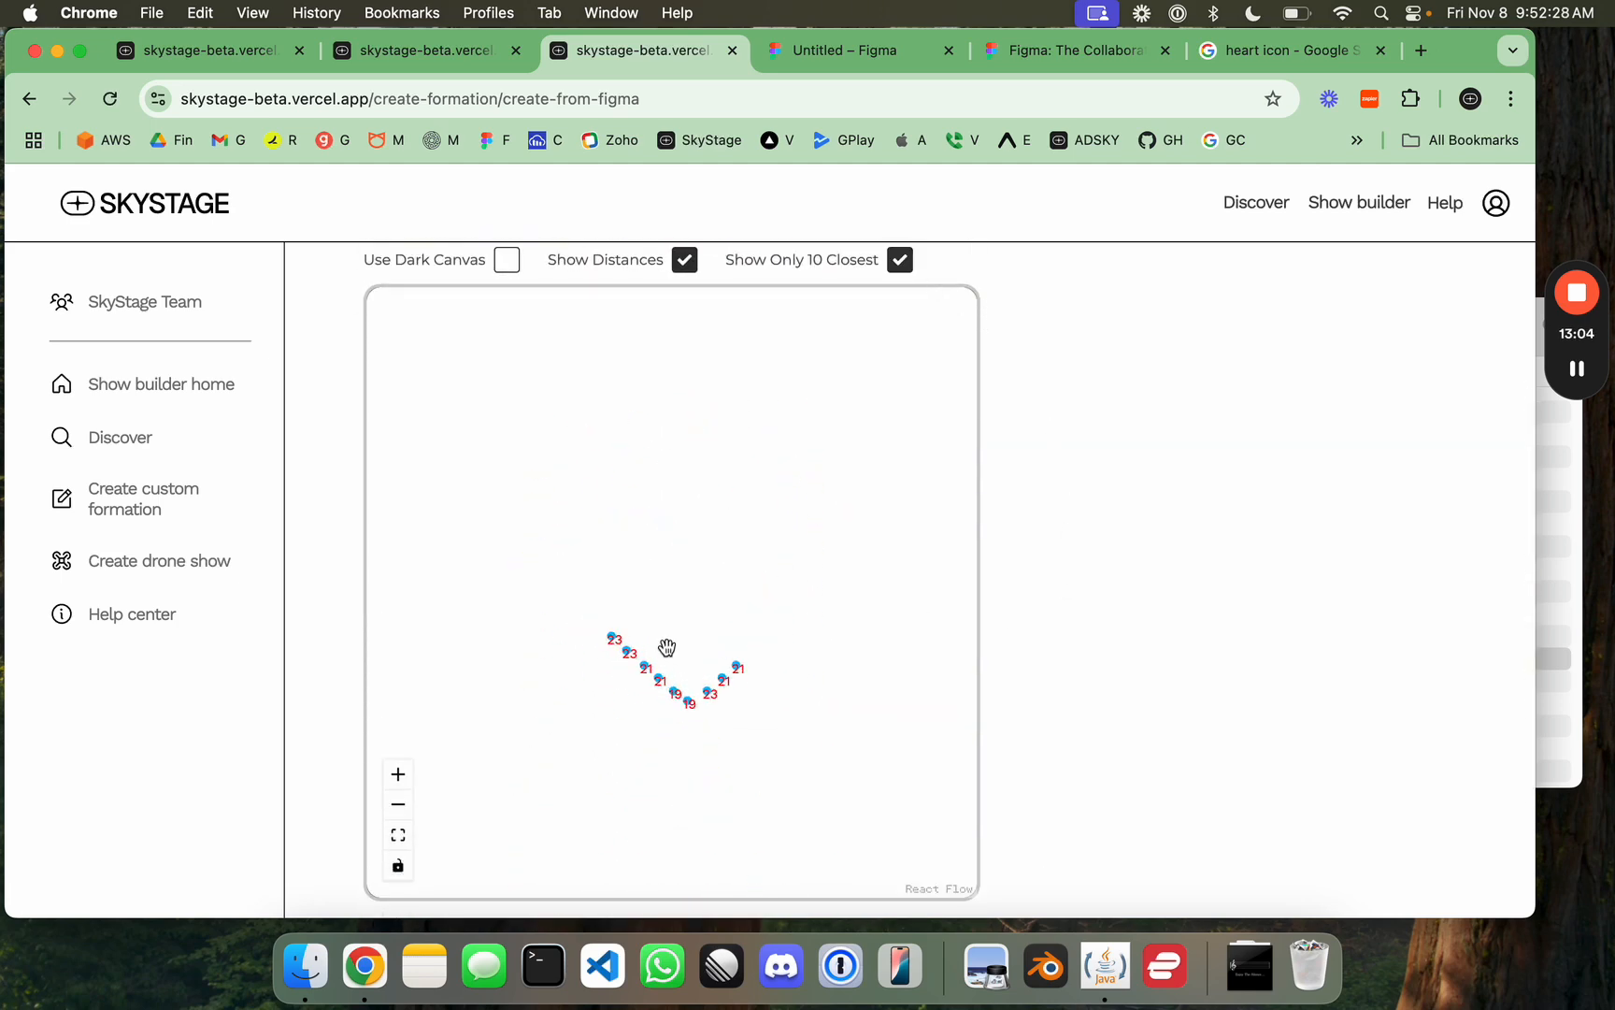
pyautogui.click(899, 260)
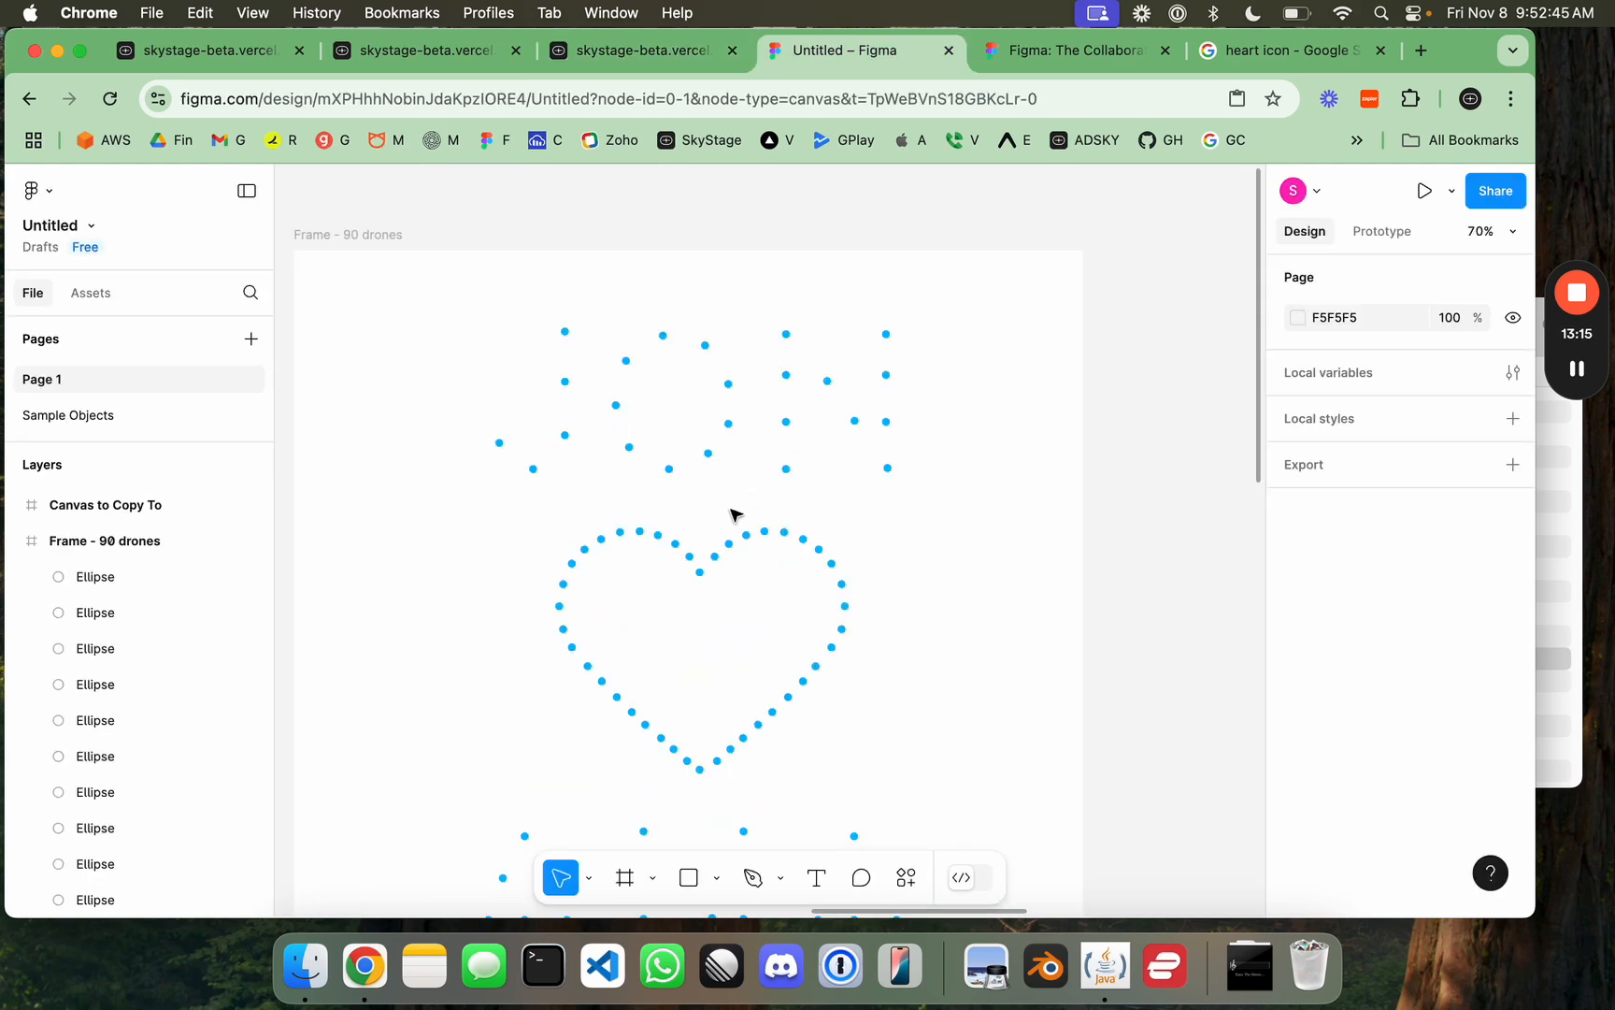
# Step: In the Figma design, delete alternate dots along the heart outline to widen the spacing between drones
pyautogui.click(688, 761)
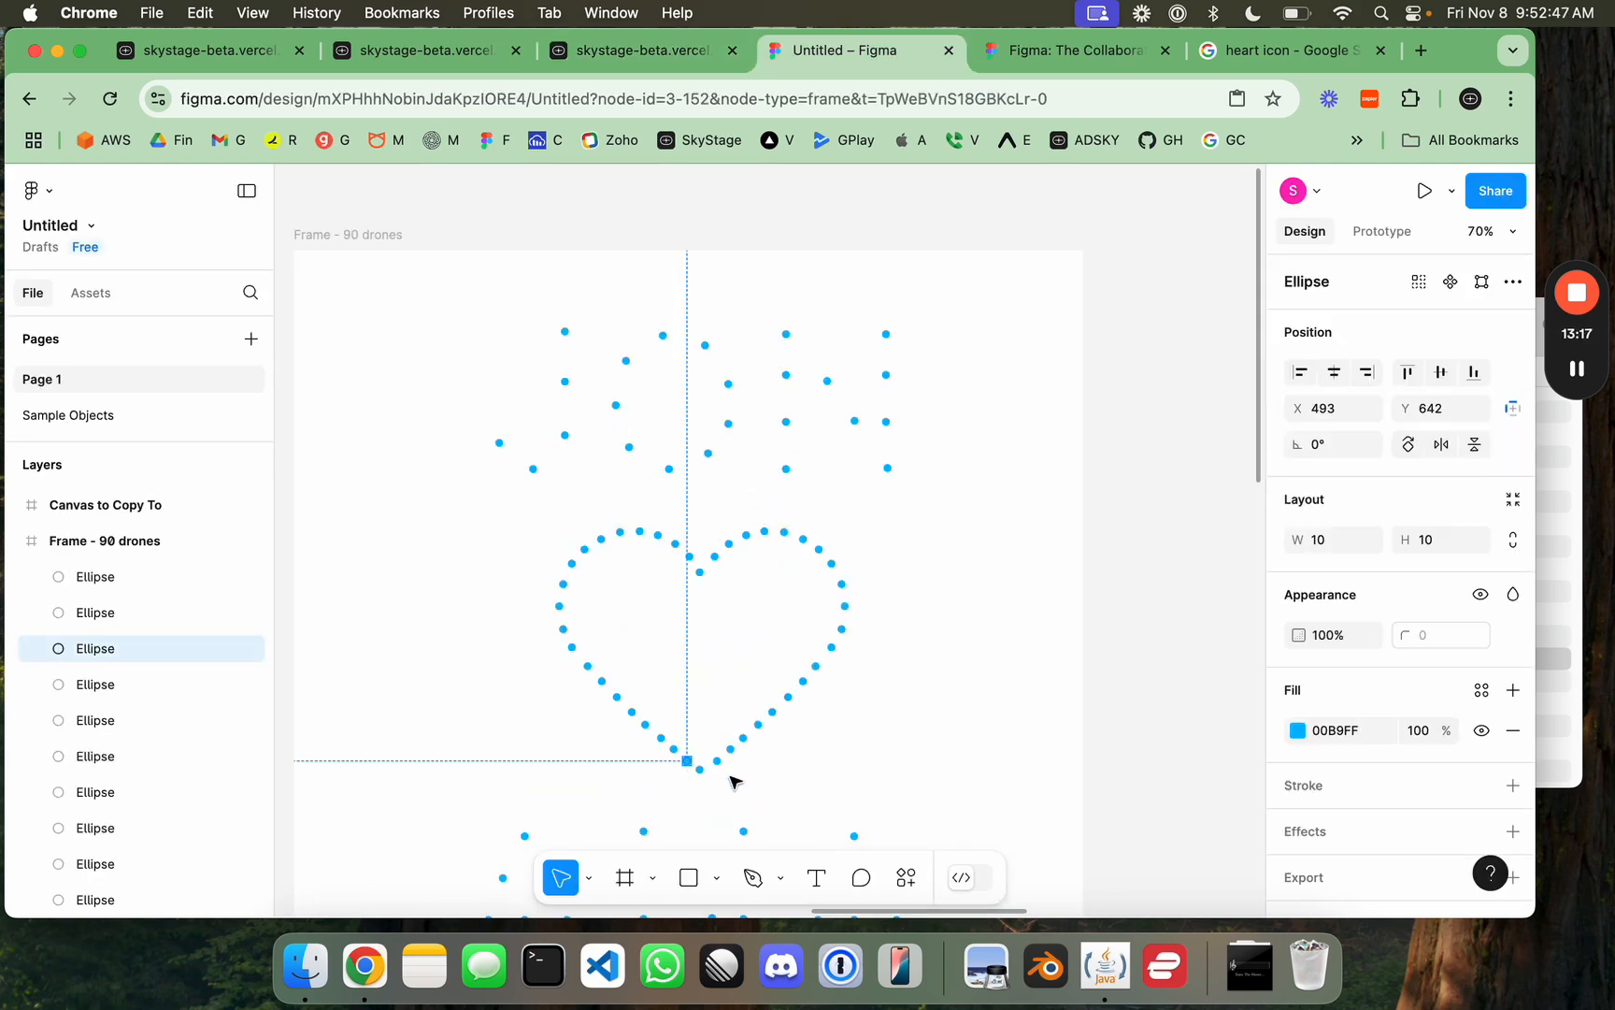
pyautogui.press('Delete')
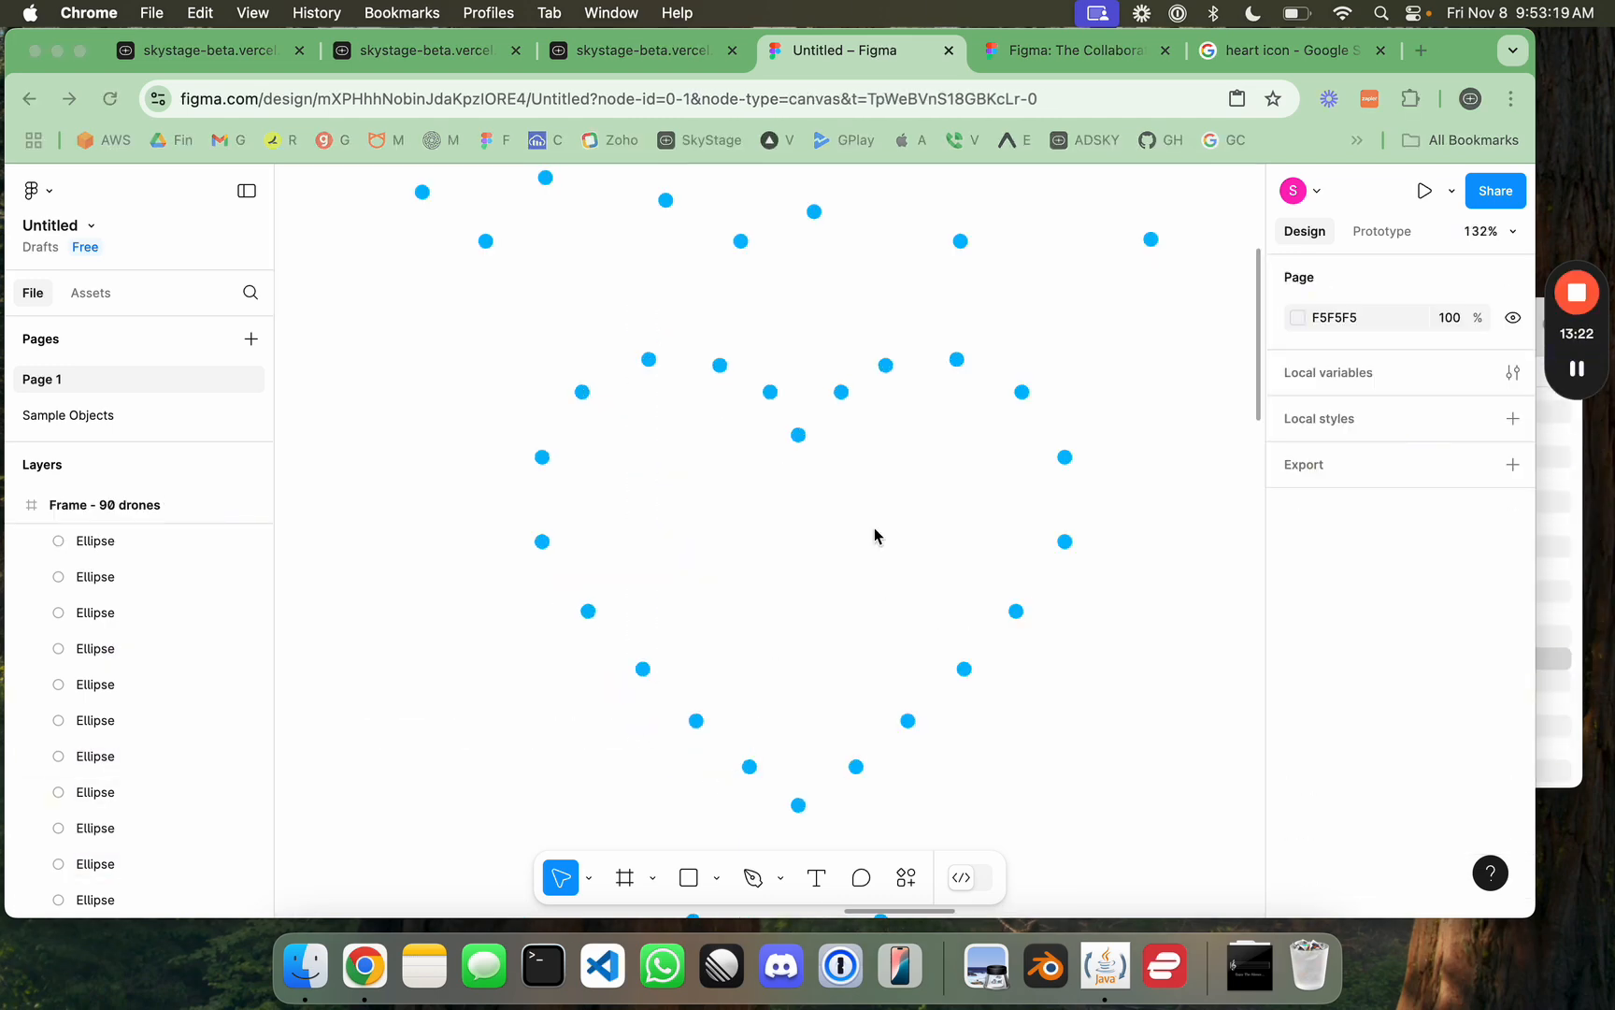
pyautogui.scroll(-5, 888, 533)
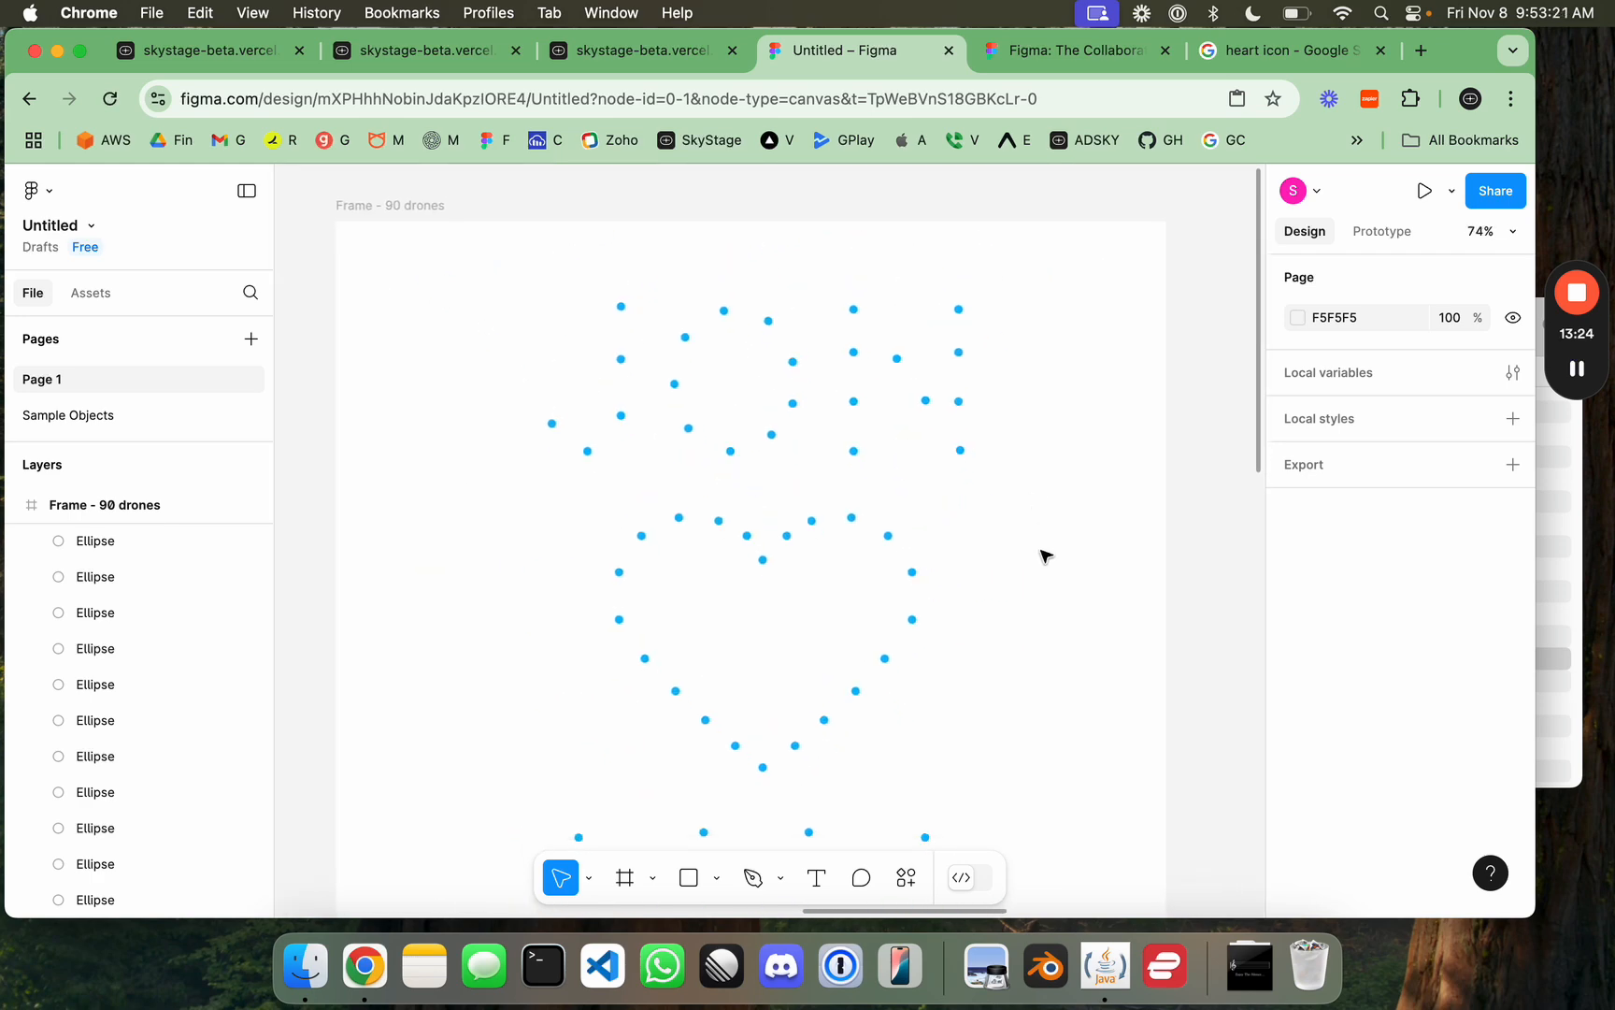
# Step: Copy the 90-drone frame's updated code as CSS for all layers
pyautogui.click(374, 207)
pyautogui.rightClick(377, 211)
pyautogui.moveTo(479, 313)
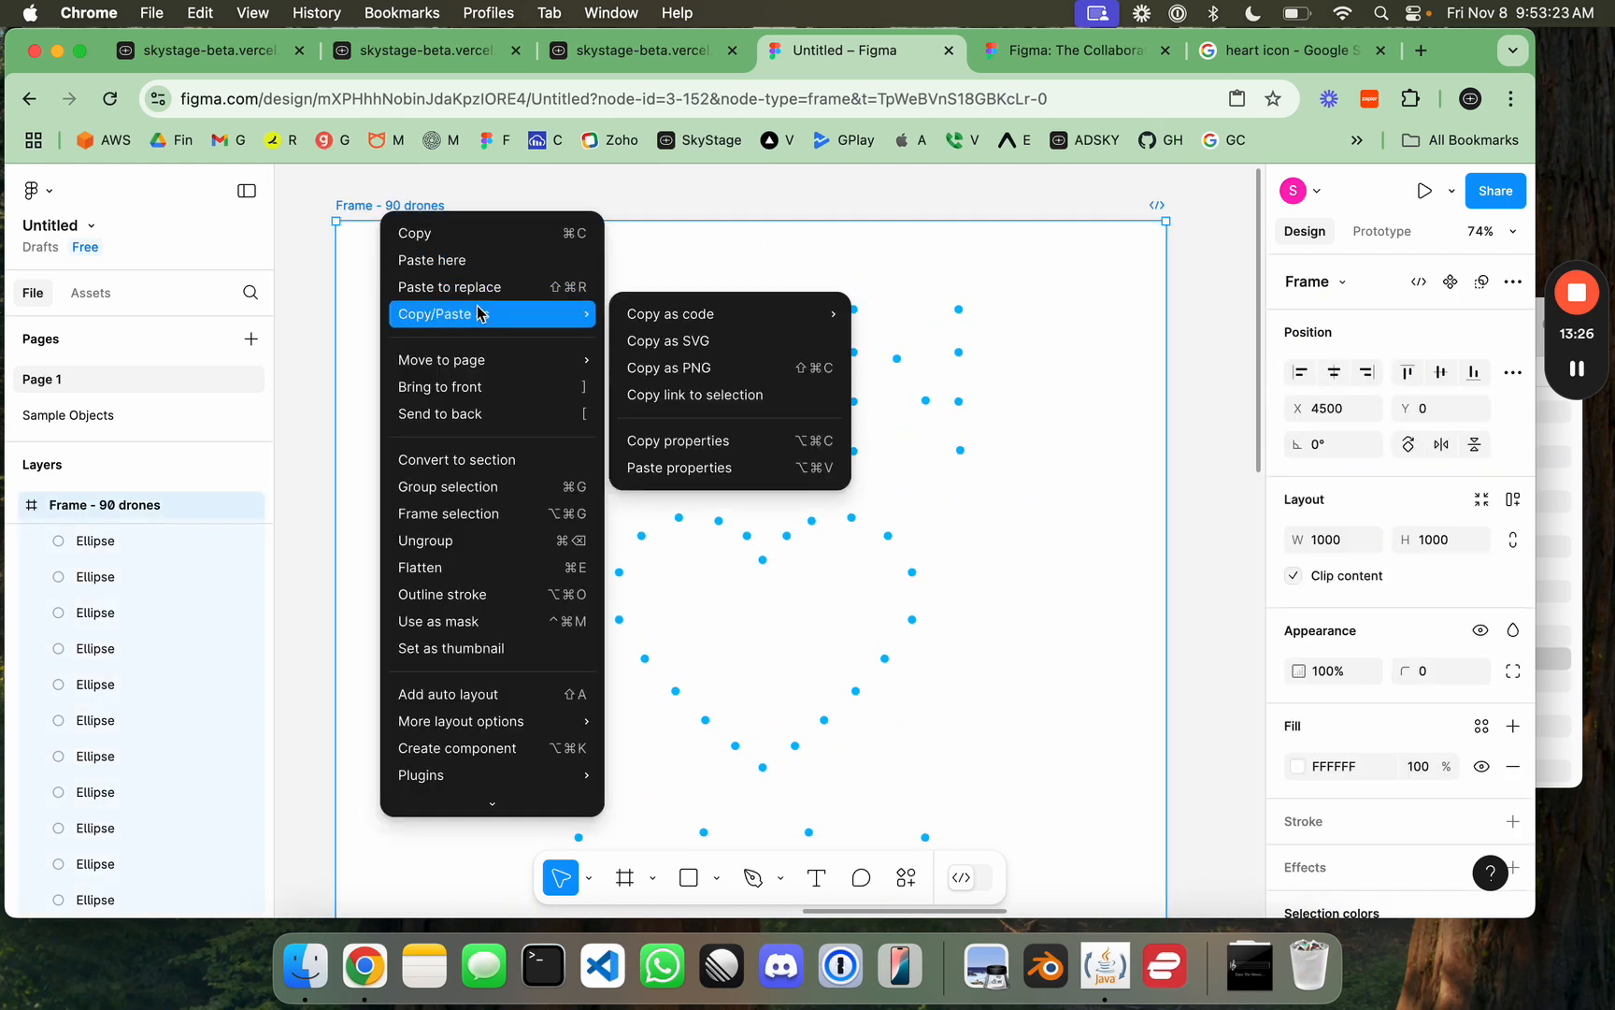
pyautogui.moveTo(746, 318)
pyautogui.click(951, 337)
# Step: Switch to SkyStage, reload the Figma formation page, and paste the updated CSS into the code input
pyautogui.click(666, 54)
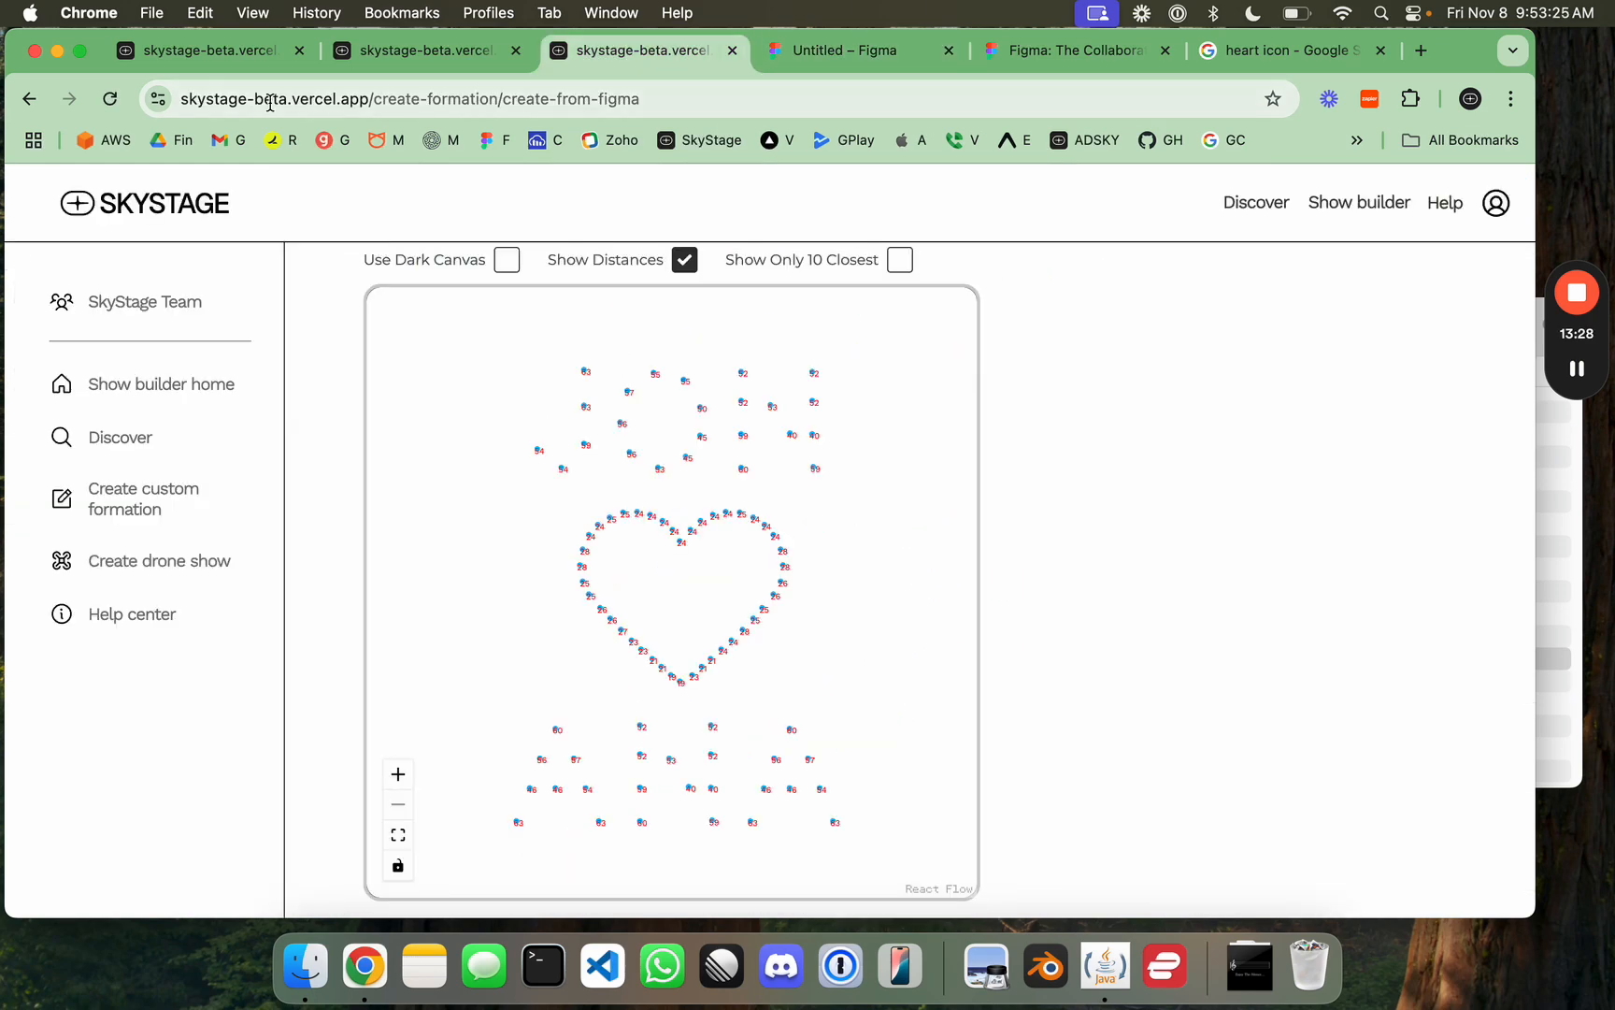
pyautogui.click(113, 98)
pyautogui.click(660, 799)
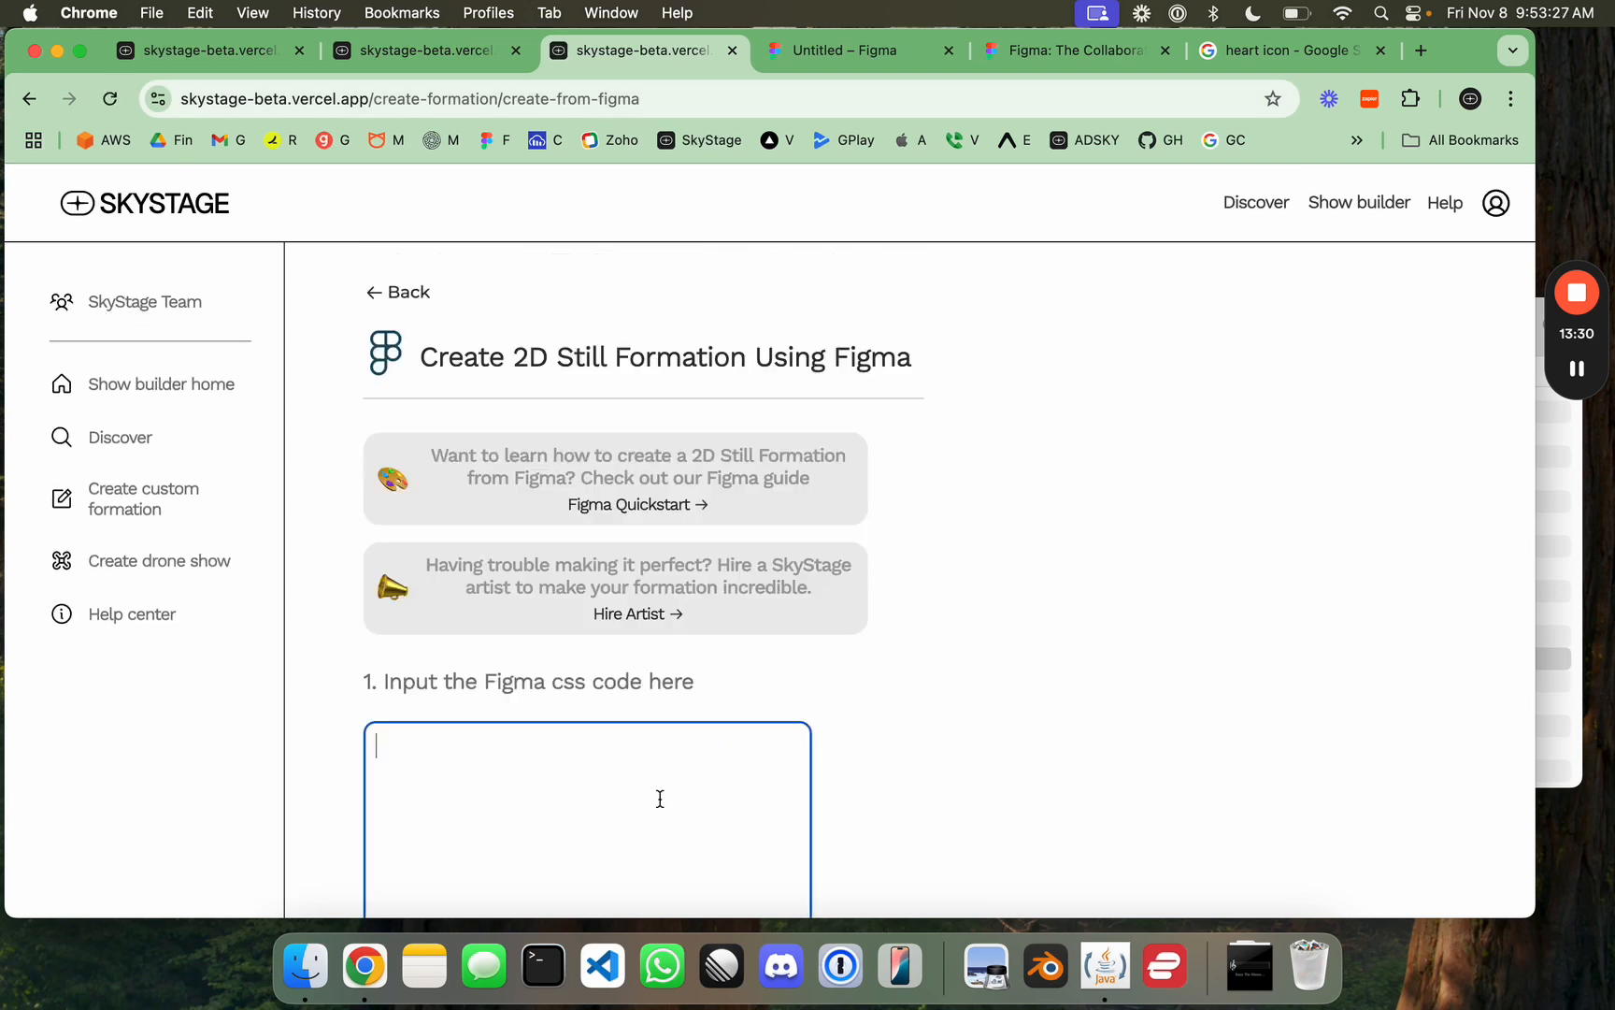
pyautogui.press('super+v')
pyautogui.scroll(-5, 1086, 617)
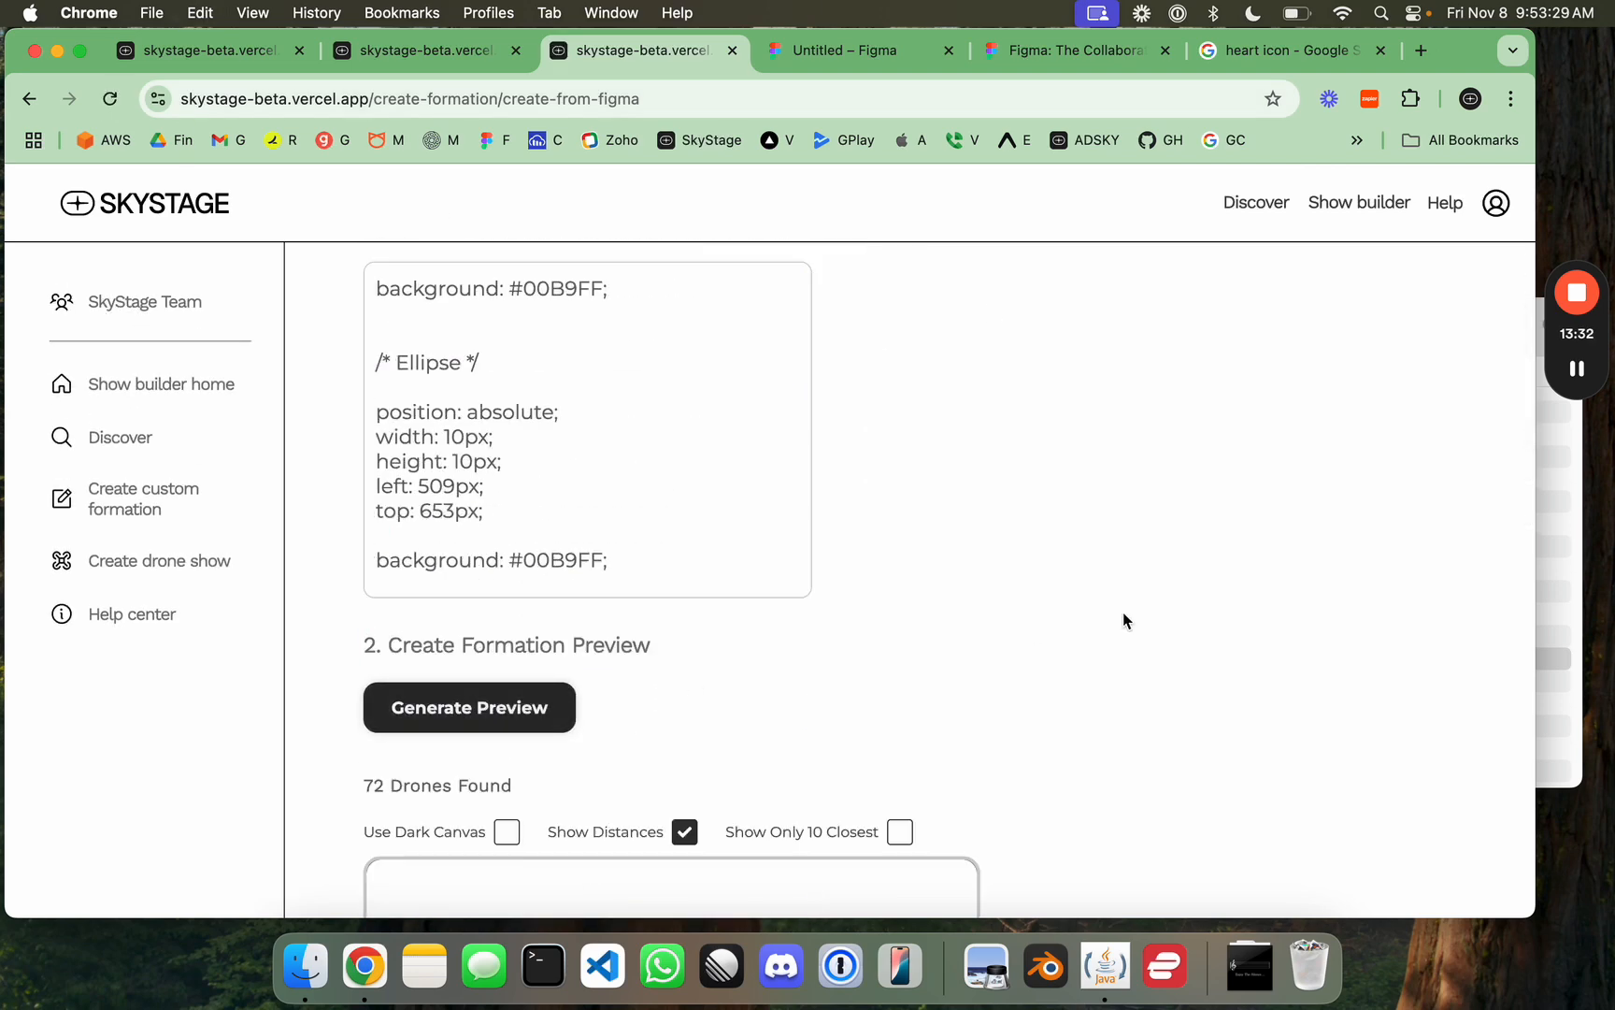
# Step: Check the updated formation's closest proximity and compare it with the preview of the thinned-out heart
pyautogui.scroll(-5, 1121, 619)
pyautogui.scroll(-15, 1173, 508)
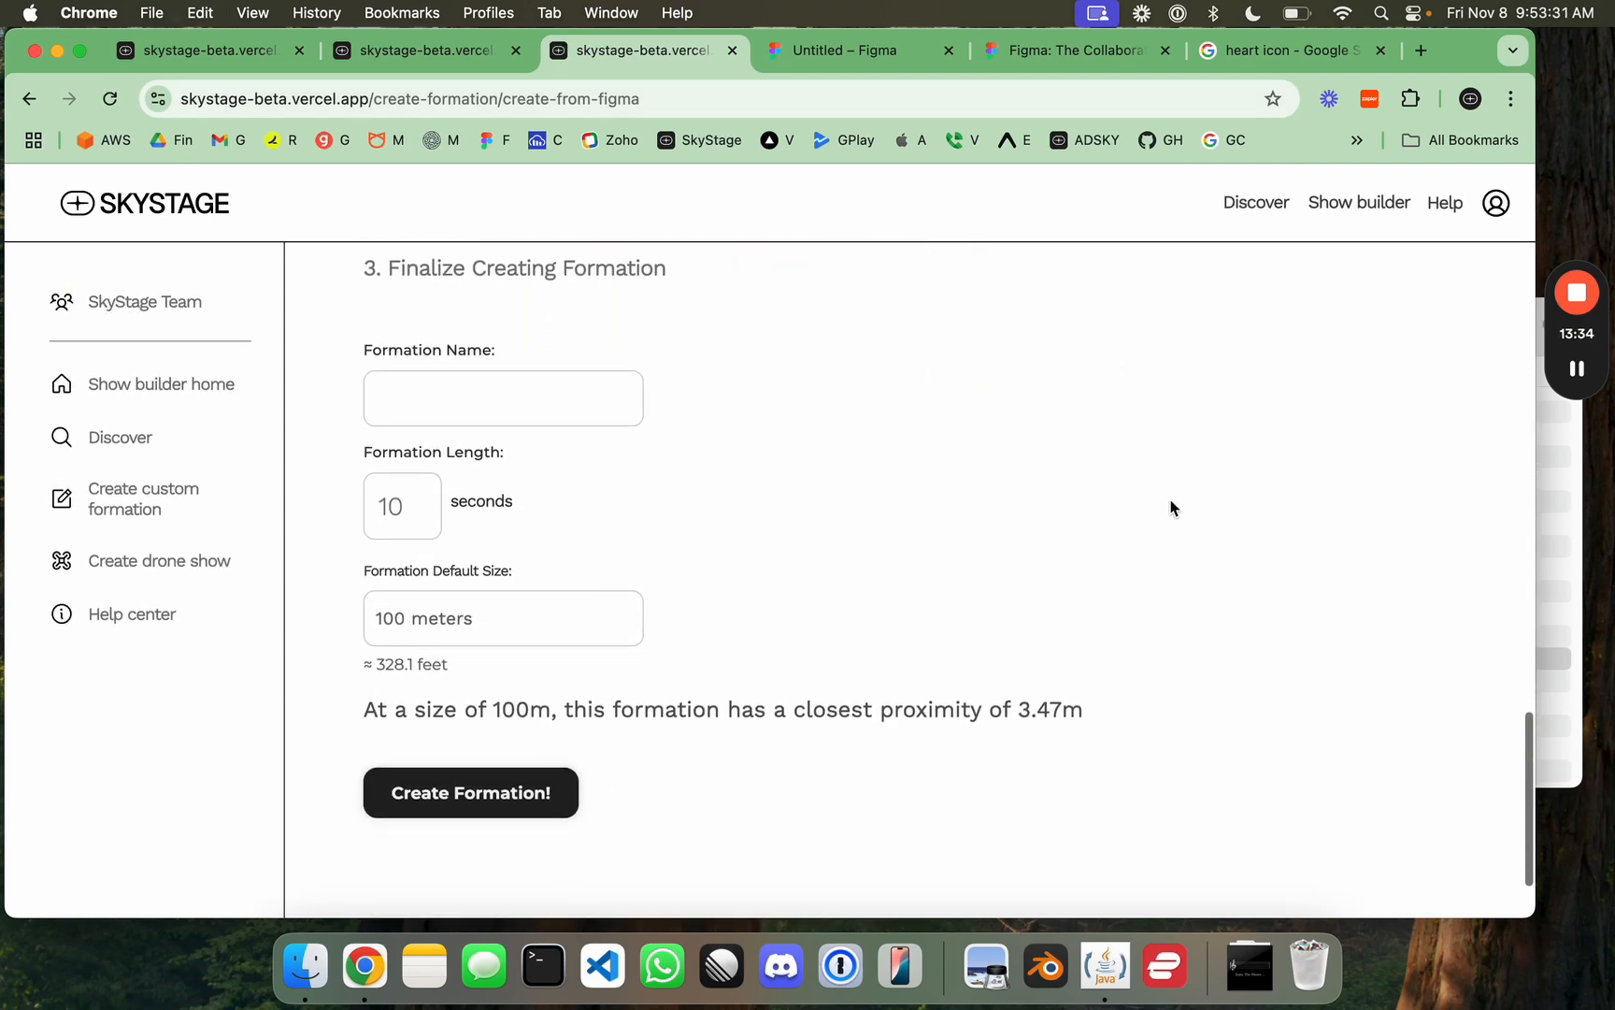
pyautogui.moveTo(365, 660); pyautogui.dragTo(1012, 660)
pyautogui.click(1143, 652)
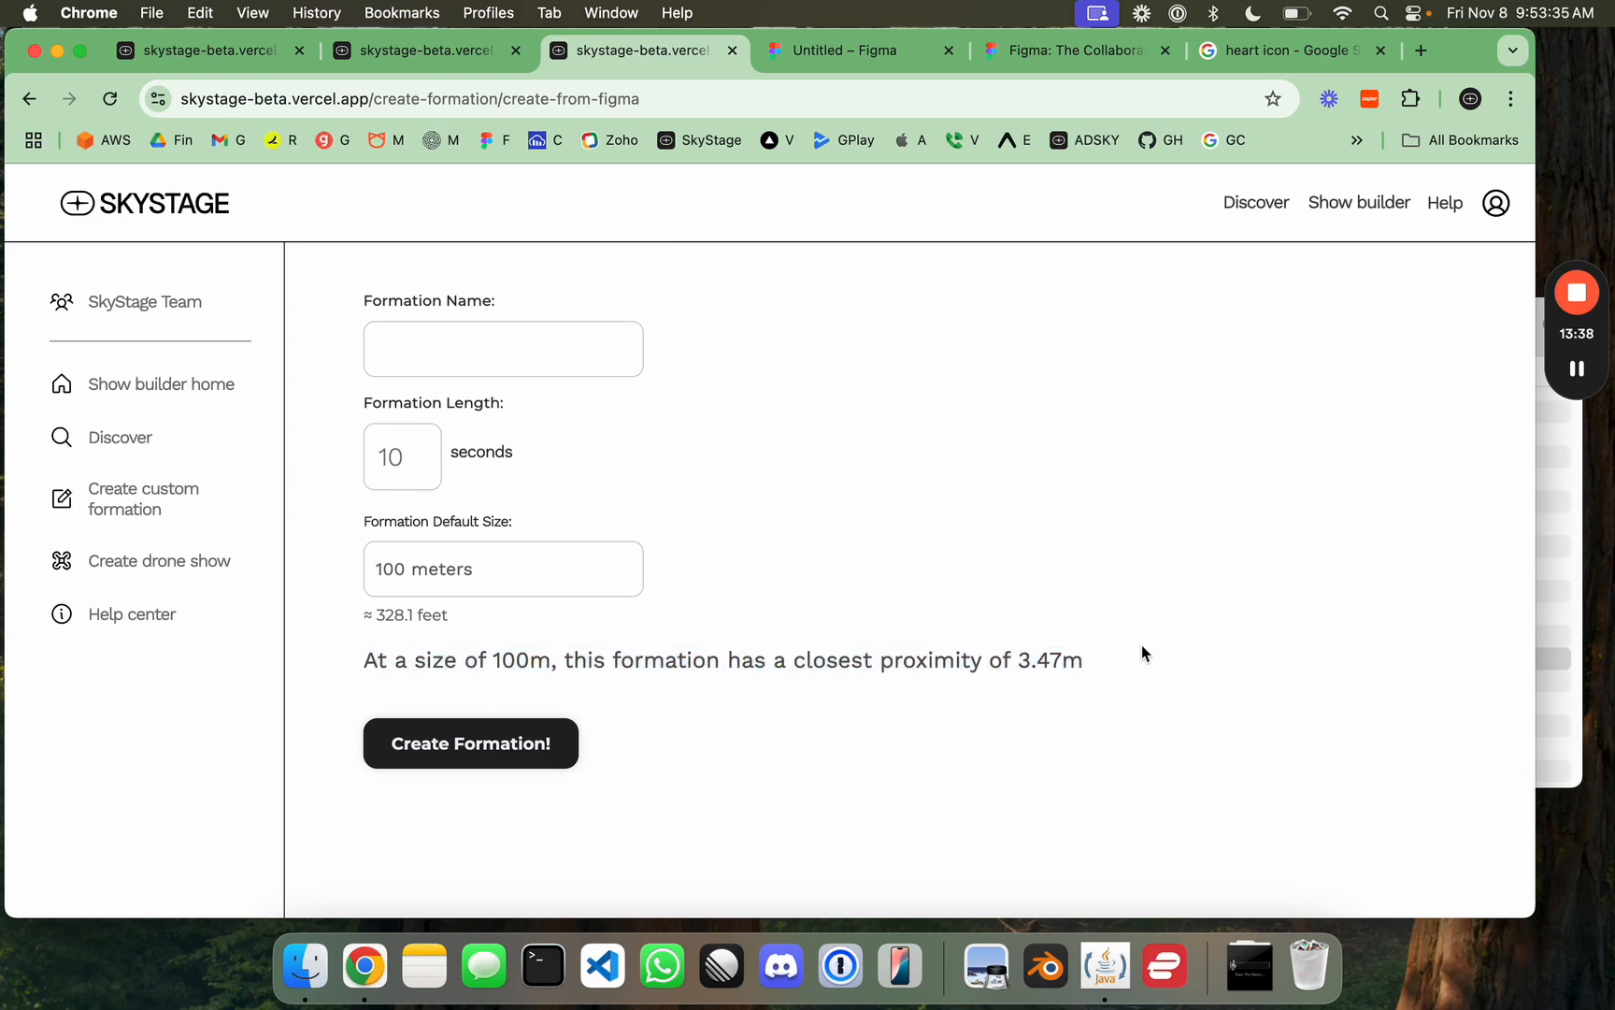
pyautogui.moveTo(1017, 660); pyautogui.dragTo(1072, 661)
pyautogui.scroll(10, 1075, 609)
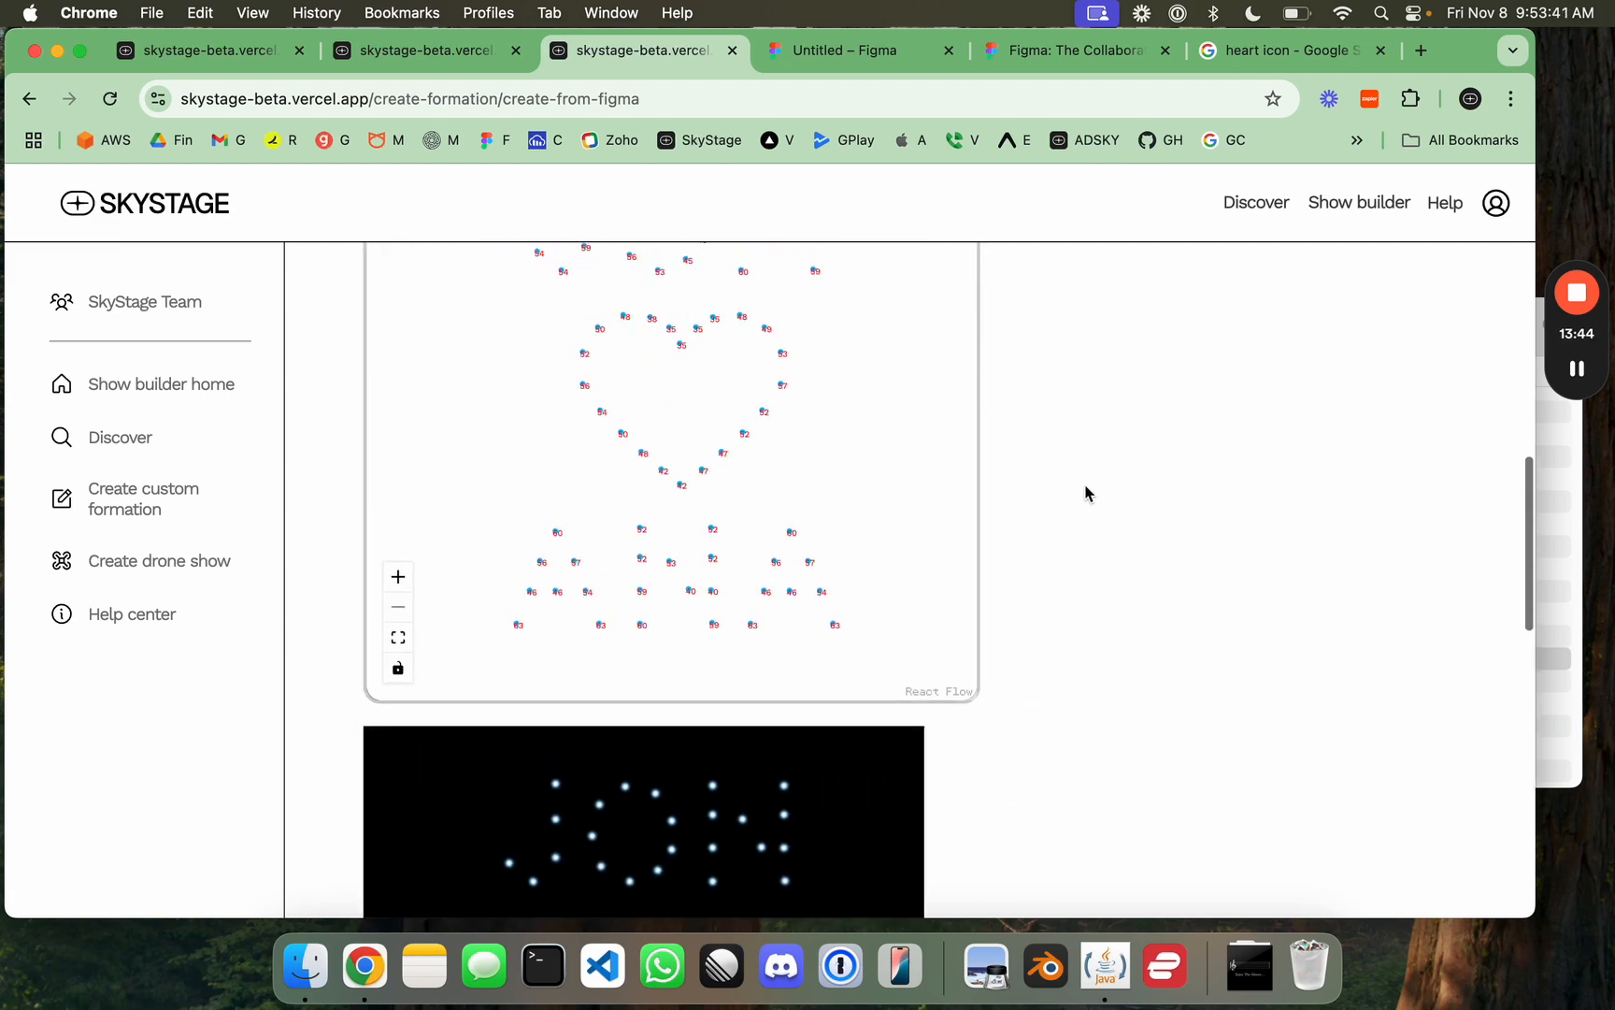
pyautogui.scroll(-8, 1085, 491)
pyautogui.scroll(-3, 1083, 383)
pyautogui.click(539, 436)
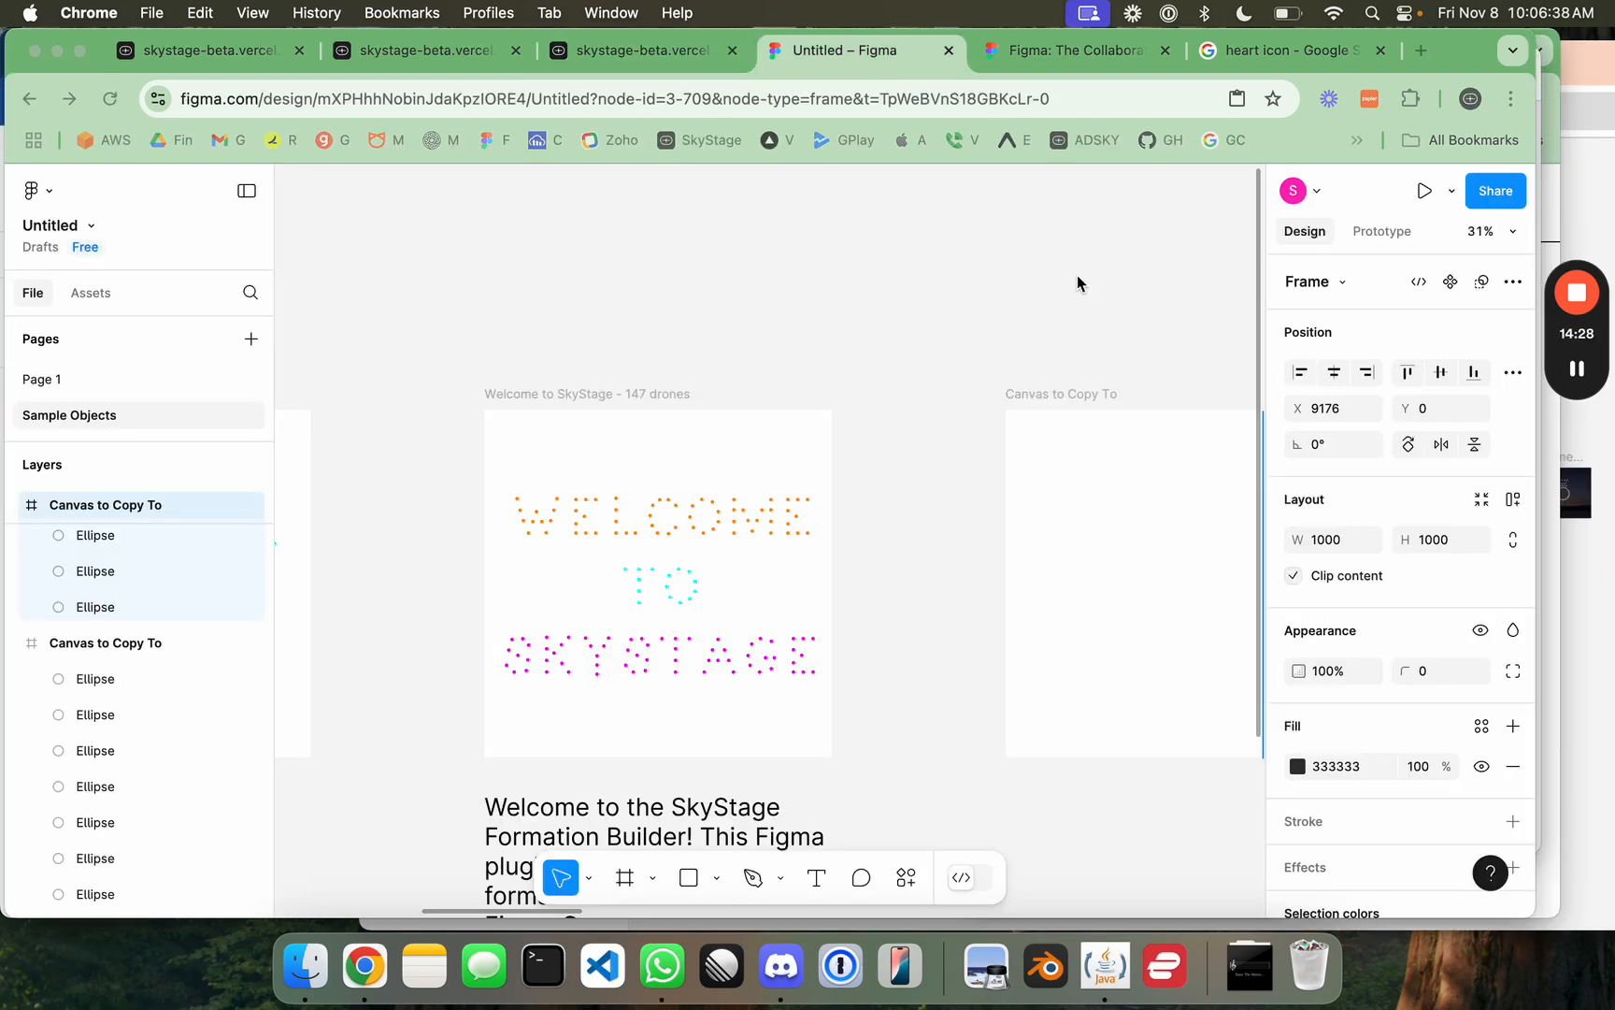
# Step: Browse the Sample Objects frames in Figma and examine the canvas with the multicoloured G made of dots
pyautogui.hscroll(-10, 966, 396)
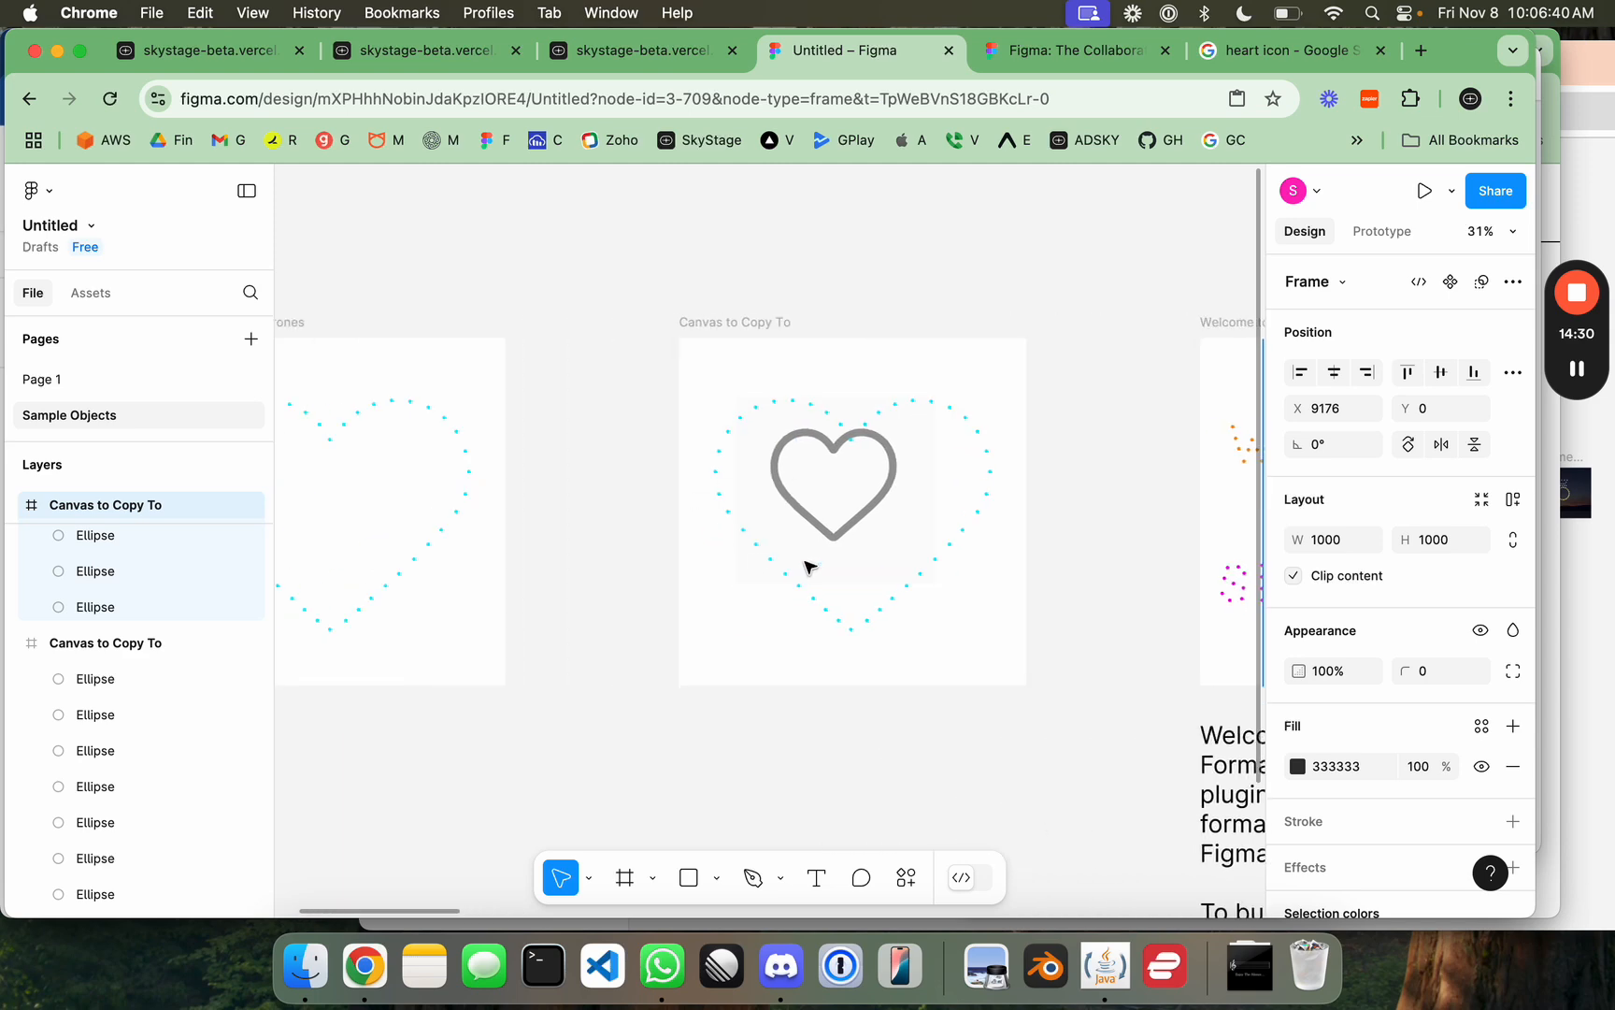
pyautogui.hscroll(-3, 654, 596)
pyautogui.hscroll(20, 551, 601)
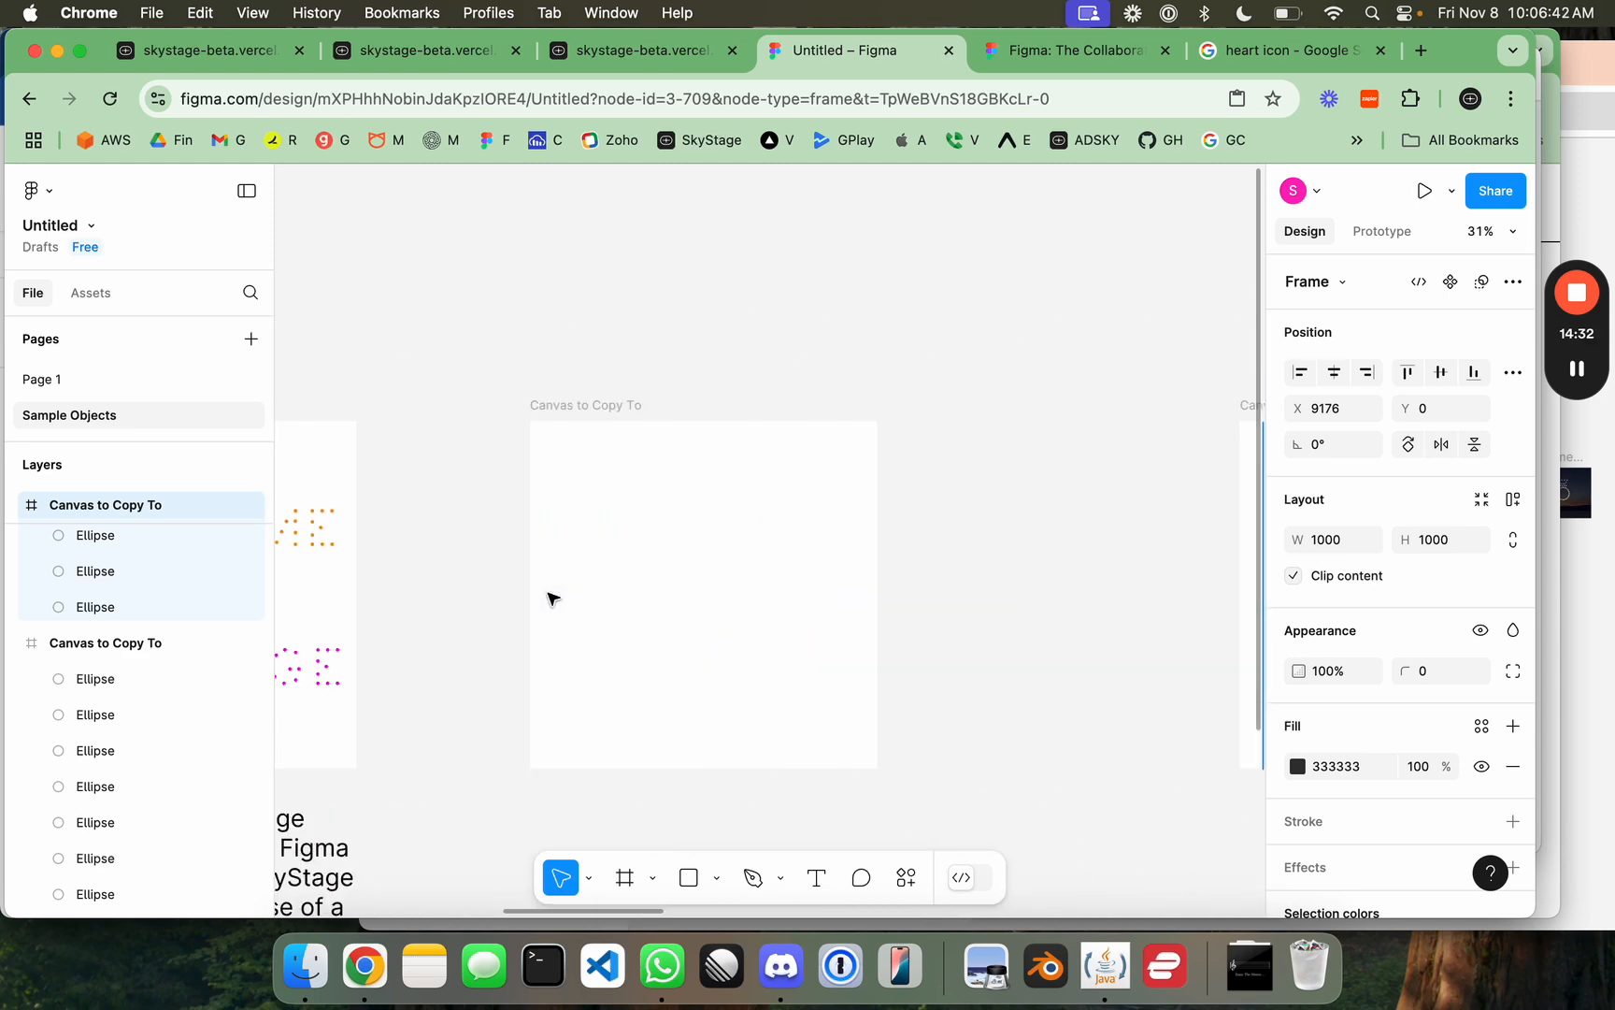
pyautogui.hscroll(-2, 549, 597)
pyautogui.hscroll(6, 550, 597)
pyautogui.scroll(3, 738, 612)
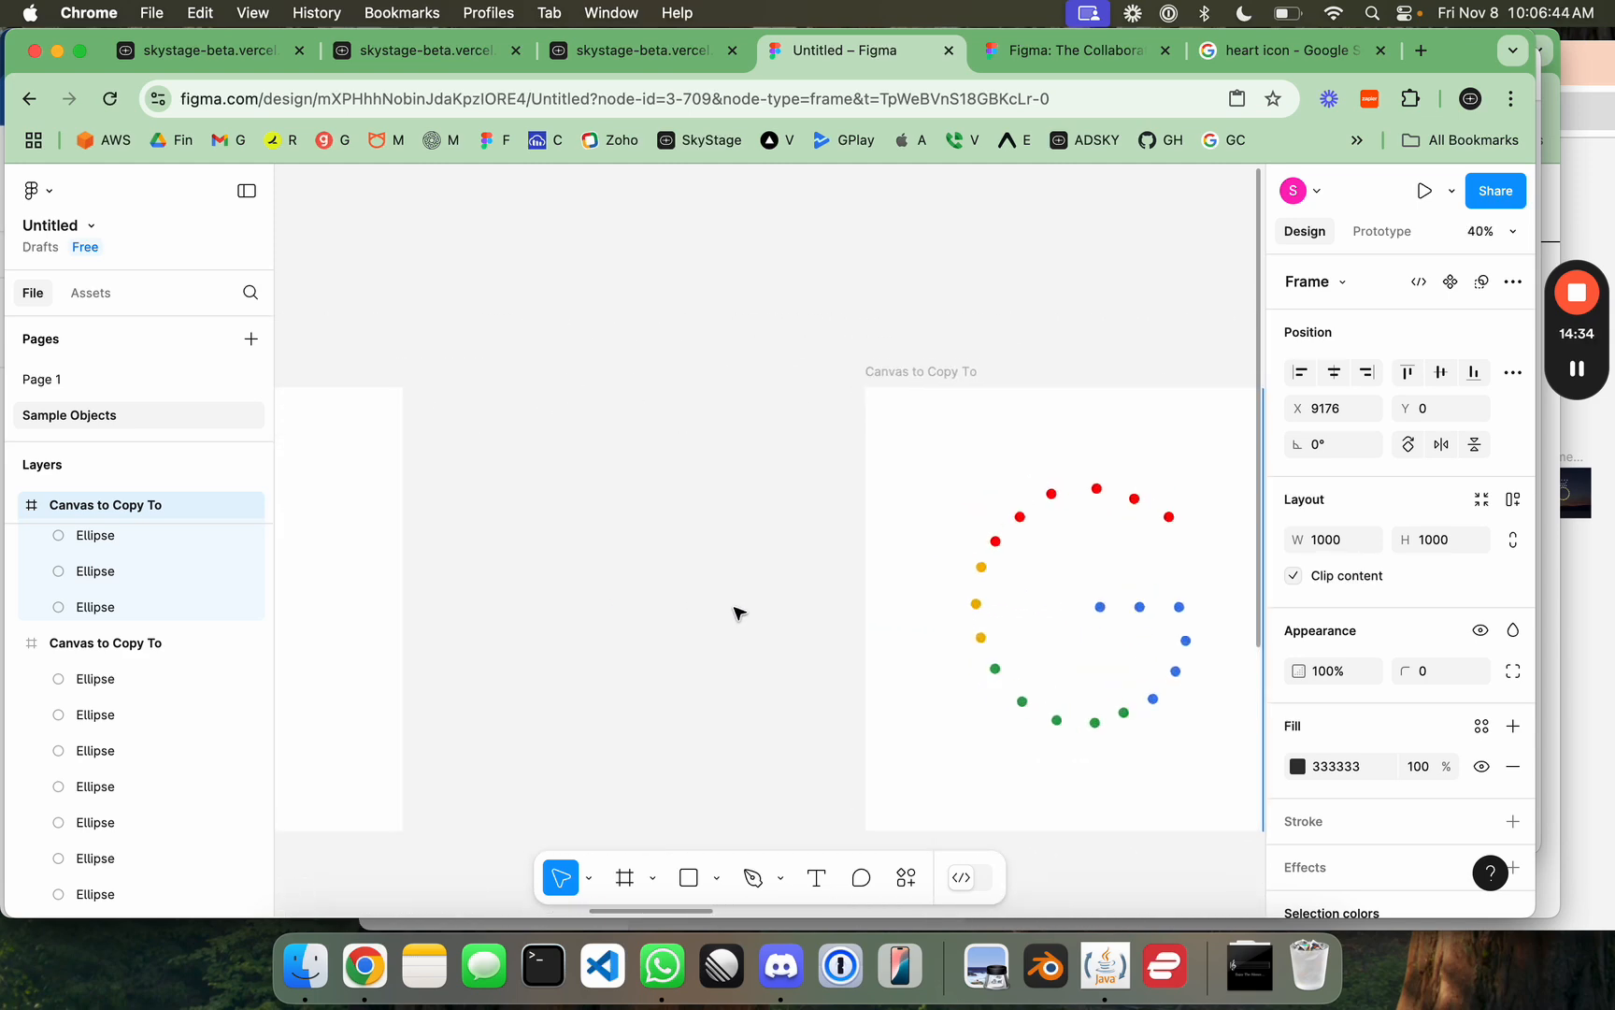
pyautogui.hscroll(2, 739, 612)
pyautogui.scroll(3, 738, 612)
pyautogui.hscroll(3, 738, 613)
pyautogui.hscroll(-1, 739, 612)
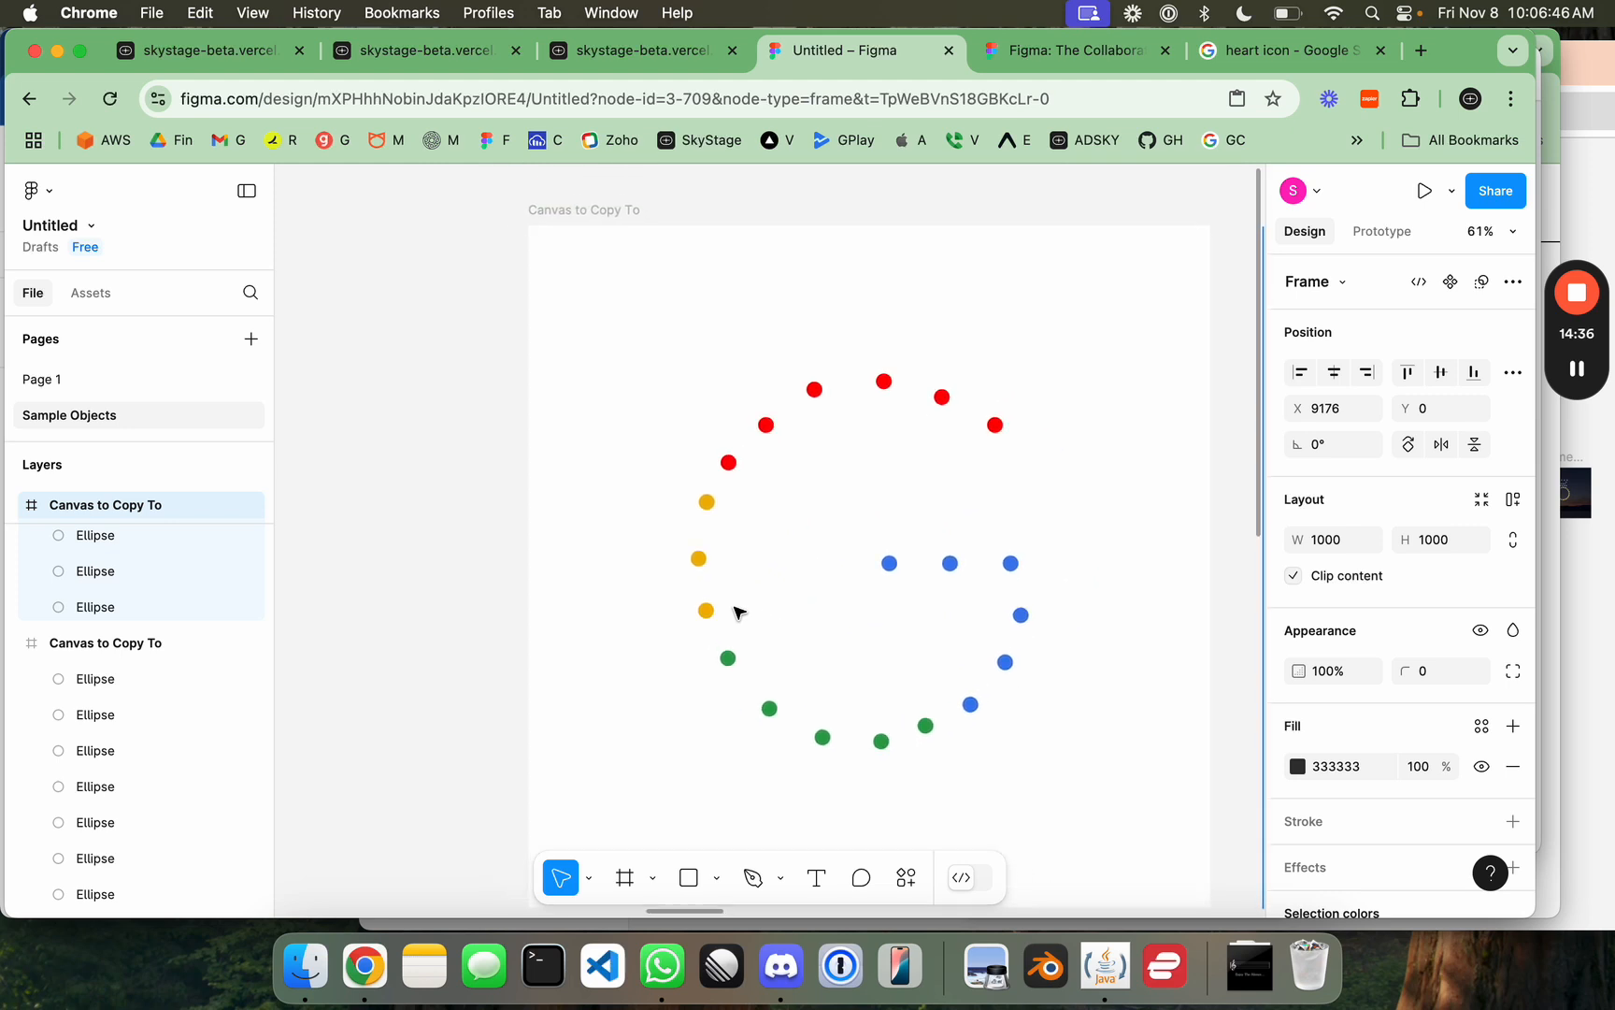
pyautogui.click(689, 367)
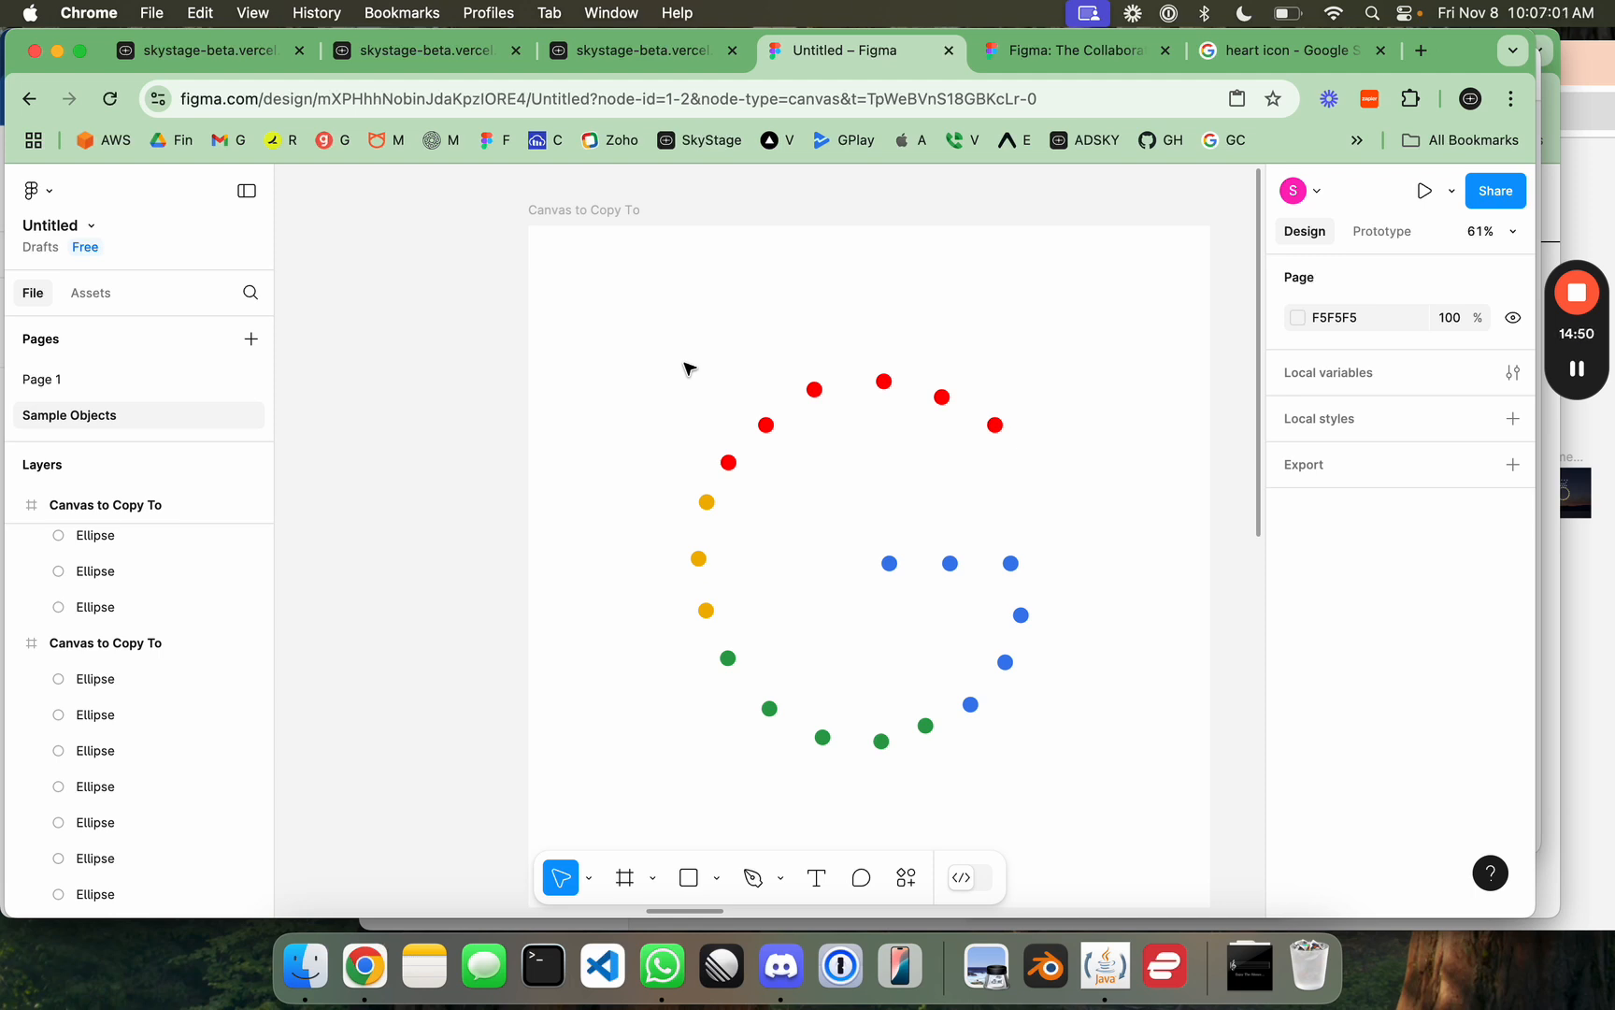
pyautogui.scroll(-3, 710, 396)
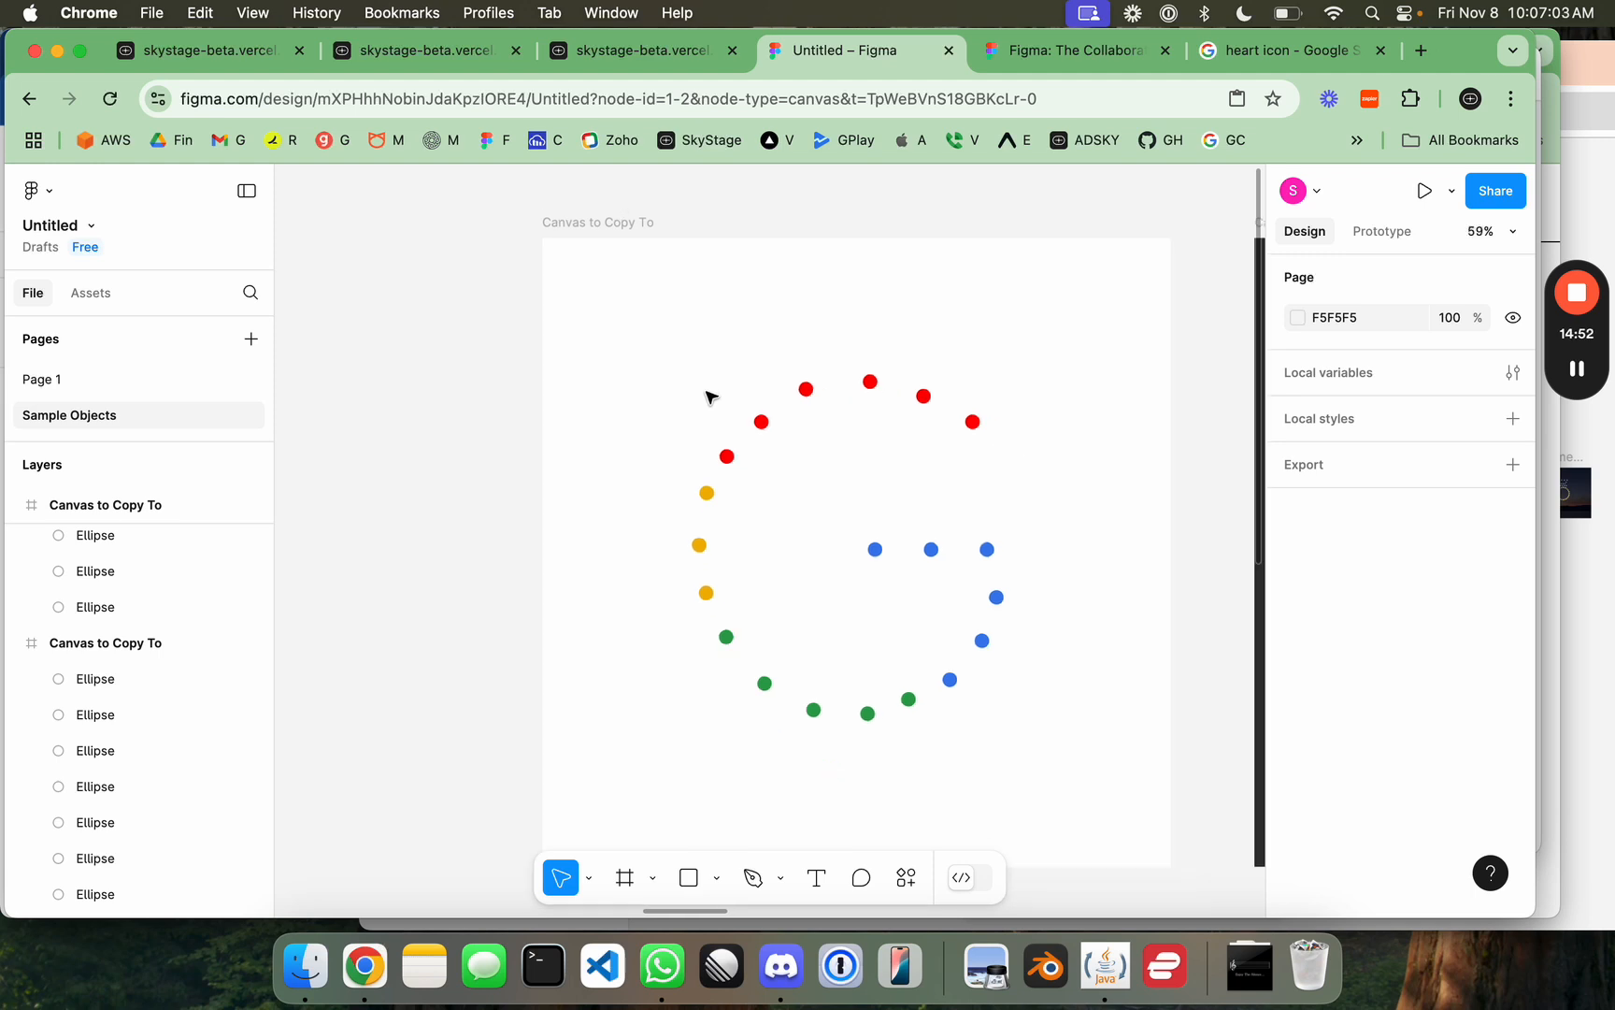
# Step: Examine the dark canvas with the orange-and-white football made of dots and its ellipse layers
pyautogui.hscroll(5, 1006, 328)
pyautogui.scroll(3, 966, 637)
pyautogui.scroll(5, 963, 587)
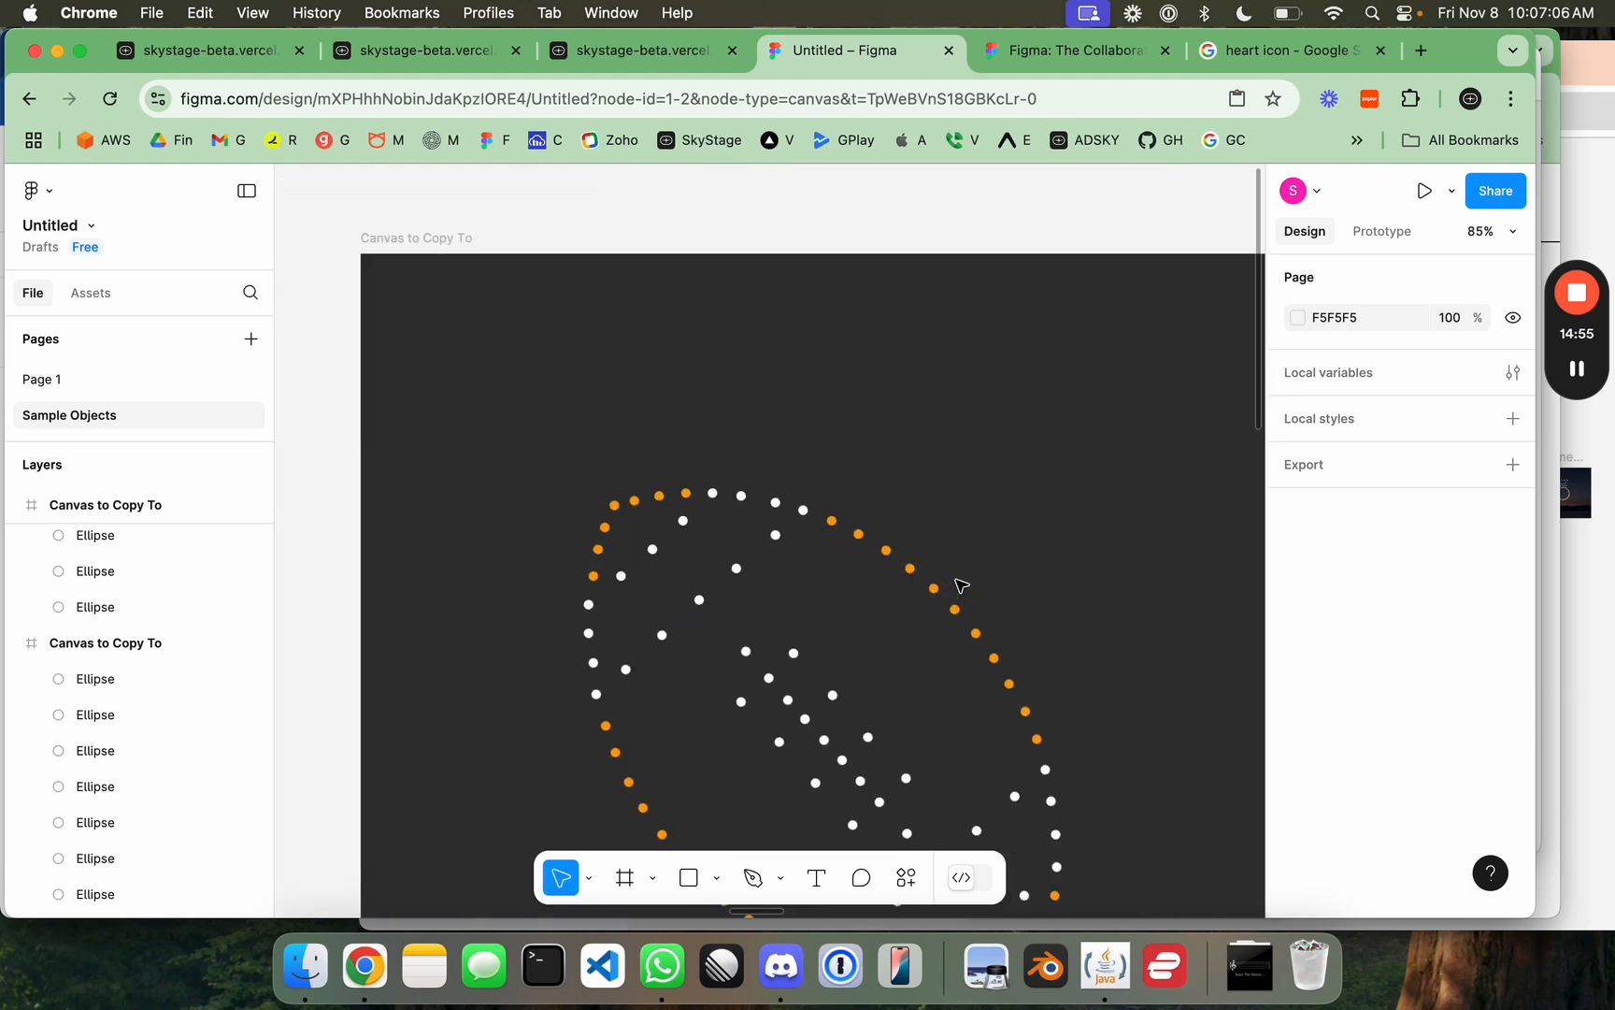
pyautogui.scroll(-3, 904, 549)
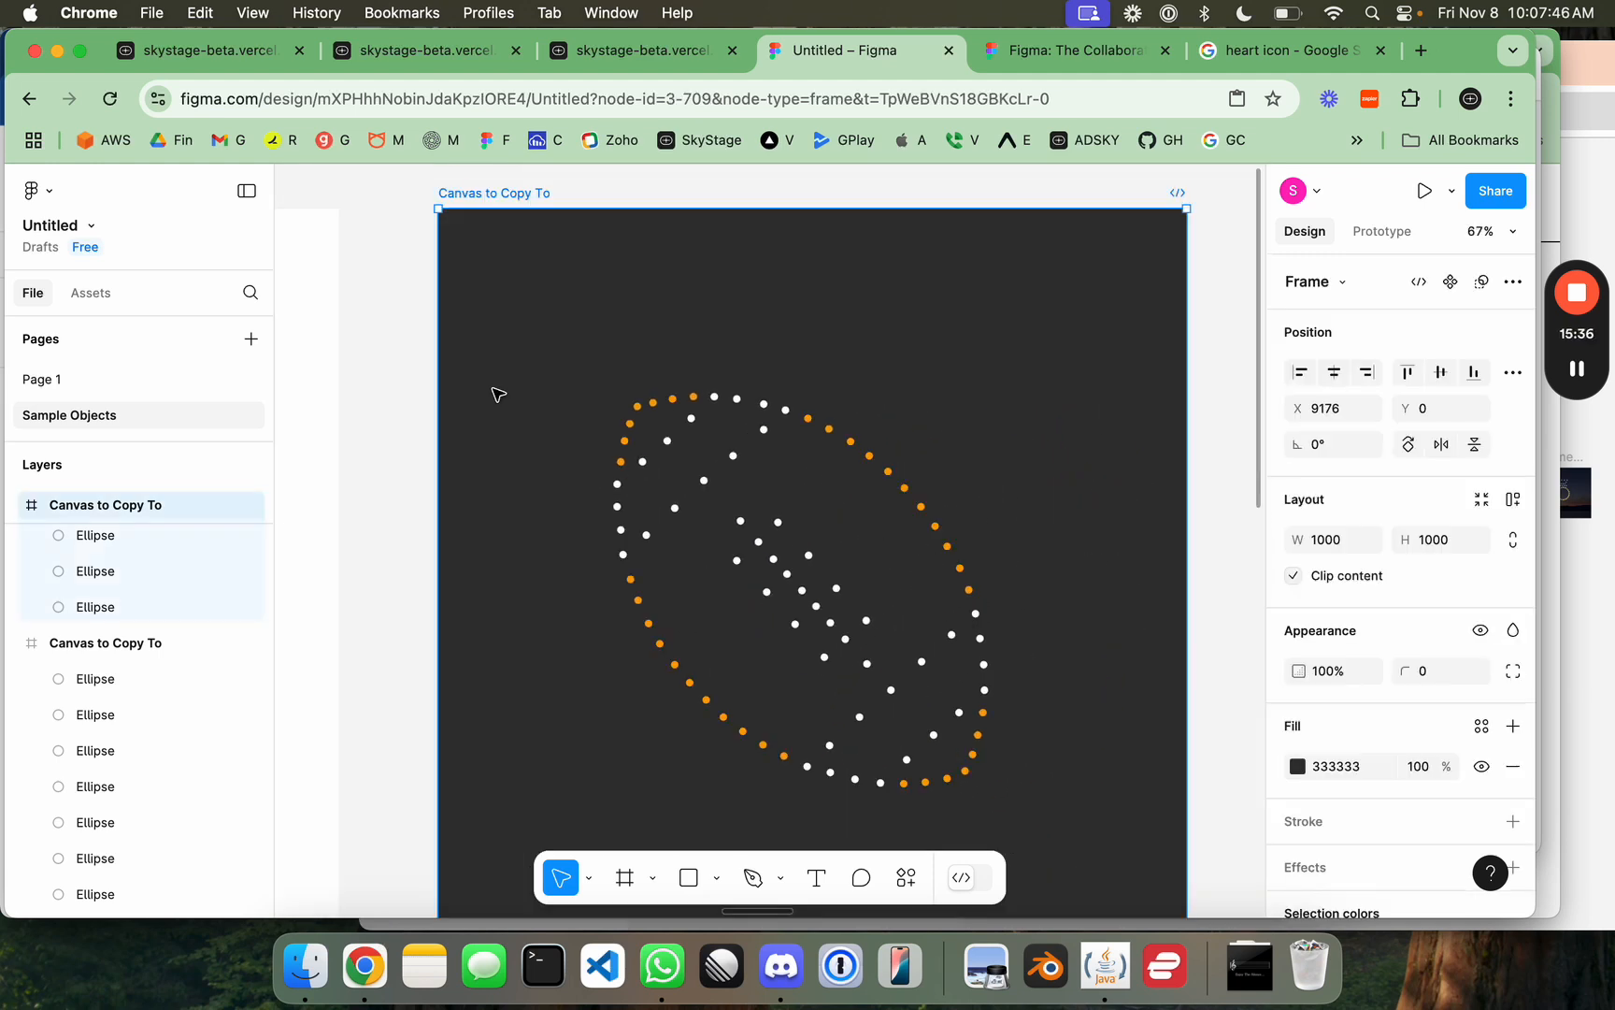
pyautogui.click(600, 366)
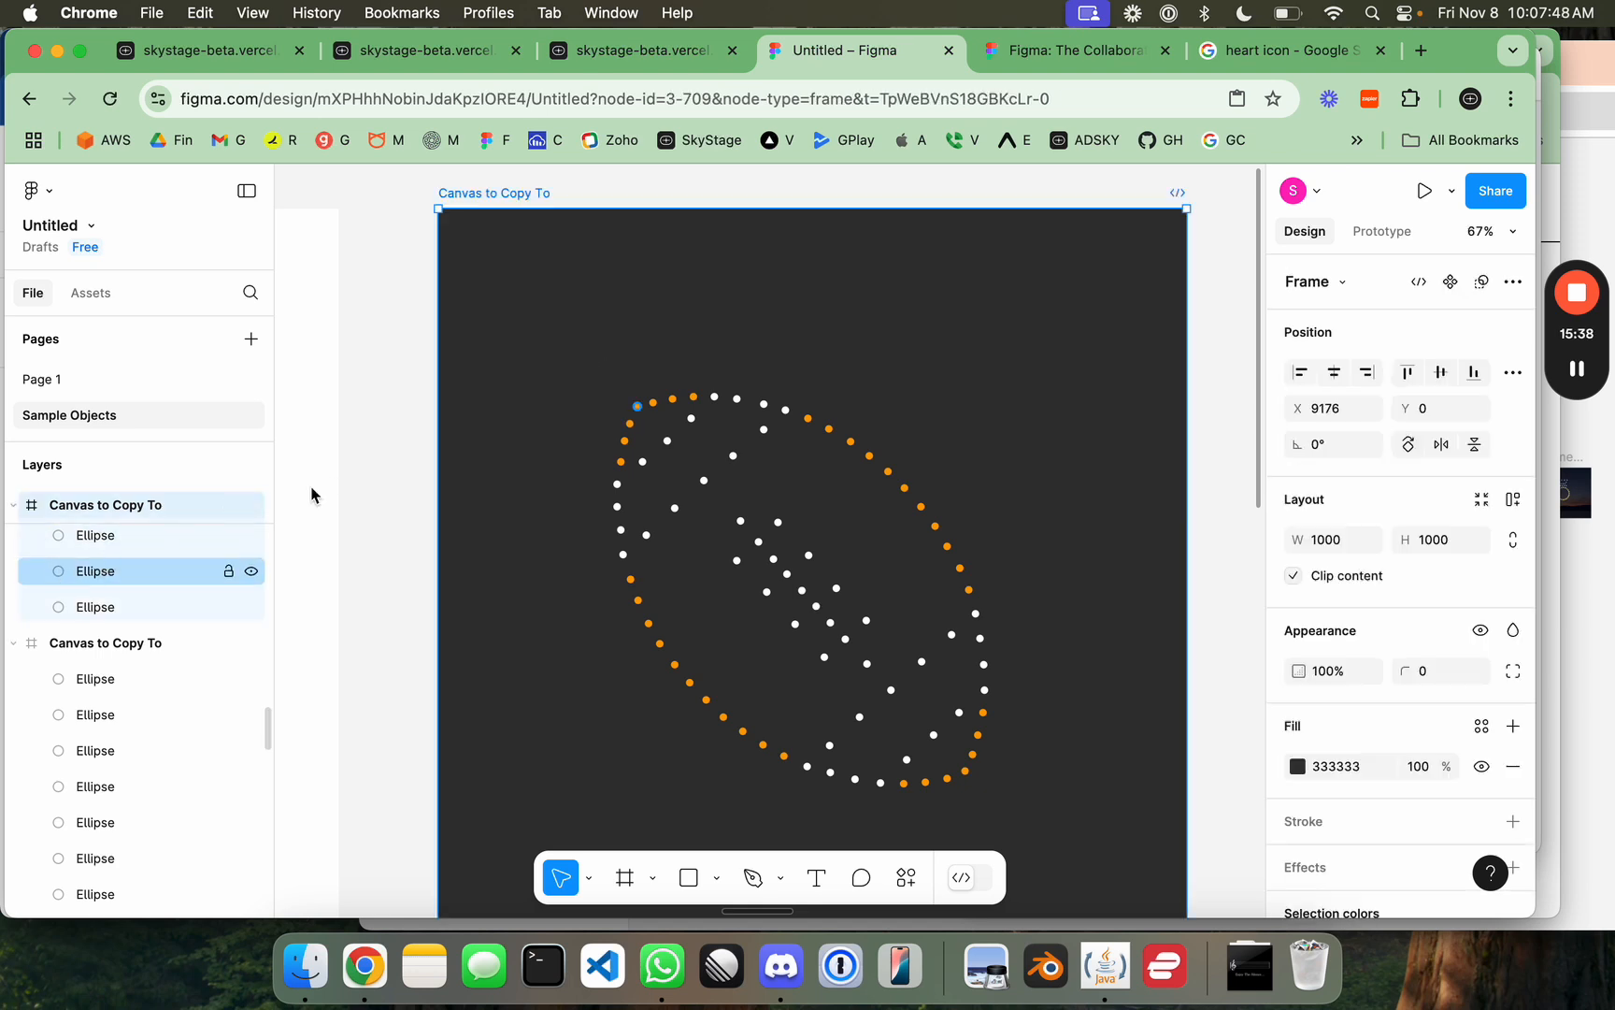
pyautogui.scroll(3, 126, 580)
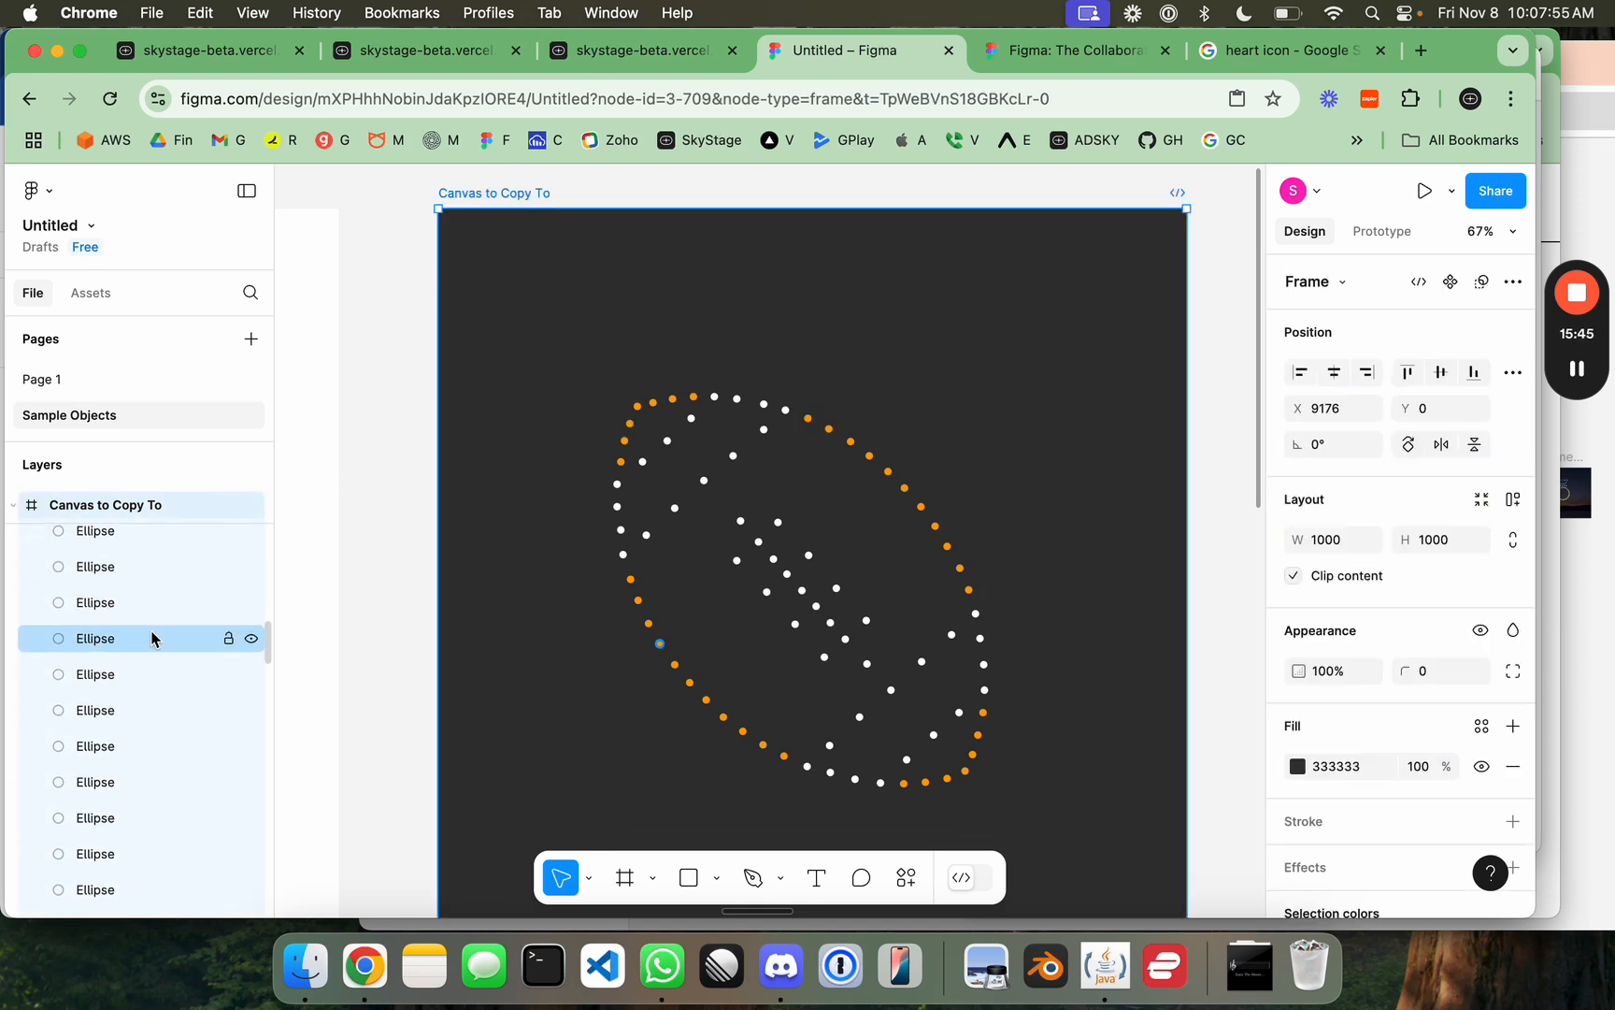
pyautogui.scroll(4, 152, 609)
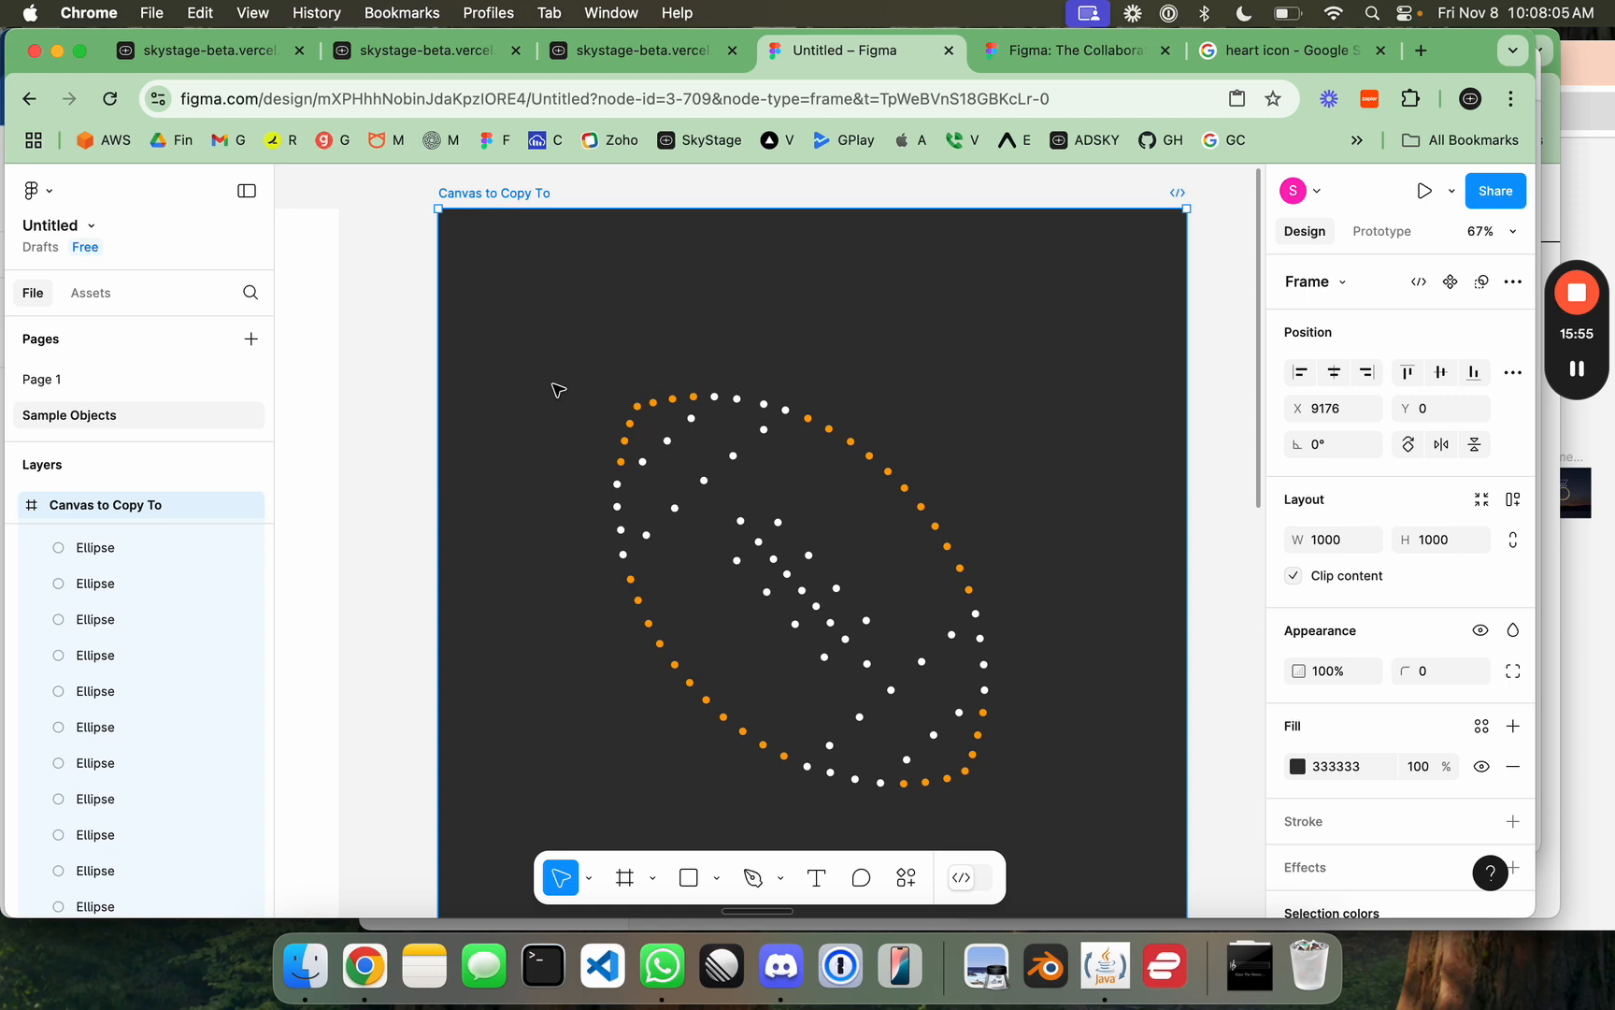
# Step: Duplicate the dark football frame and place the copy beside the original
pyautogui.click(584, 373)
pyautogui.scroll(-5, 608, 345)
pyautogui.click(609, 271)
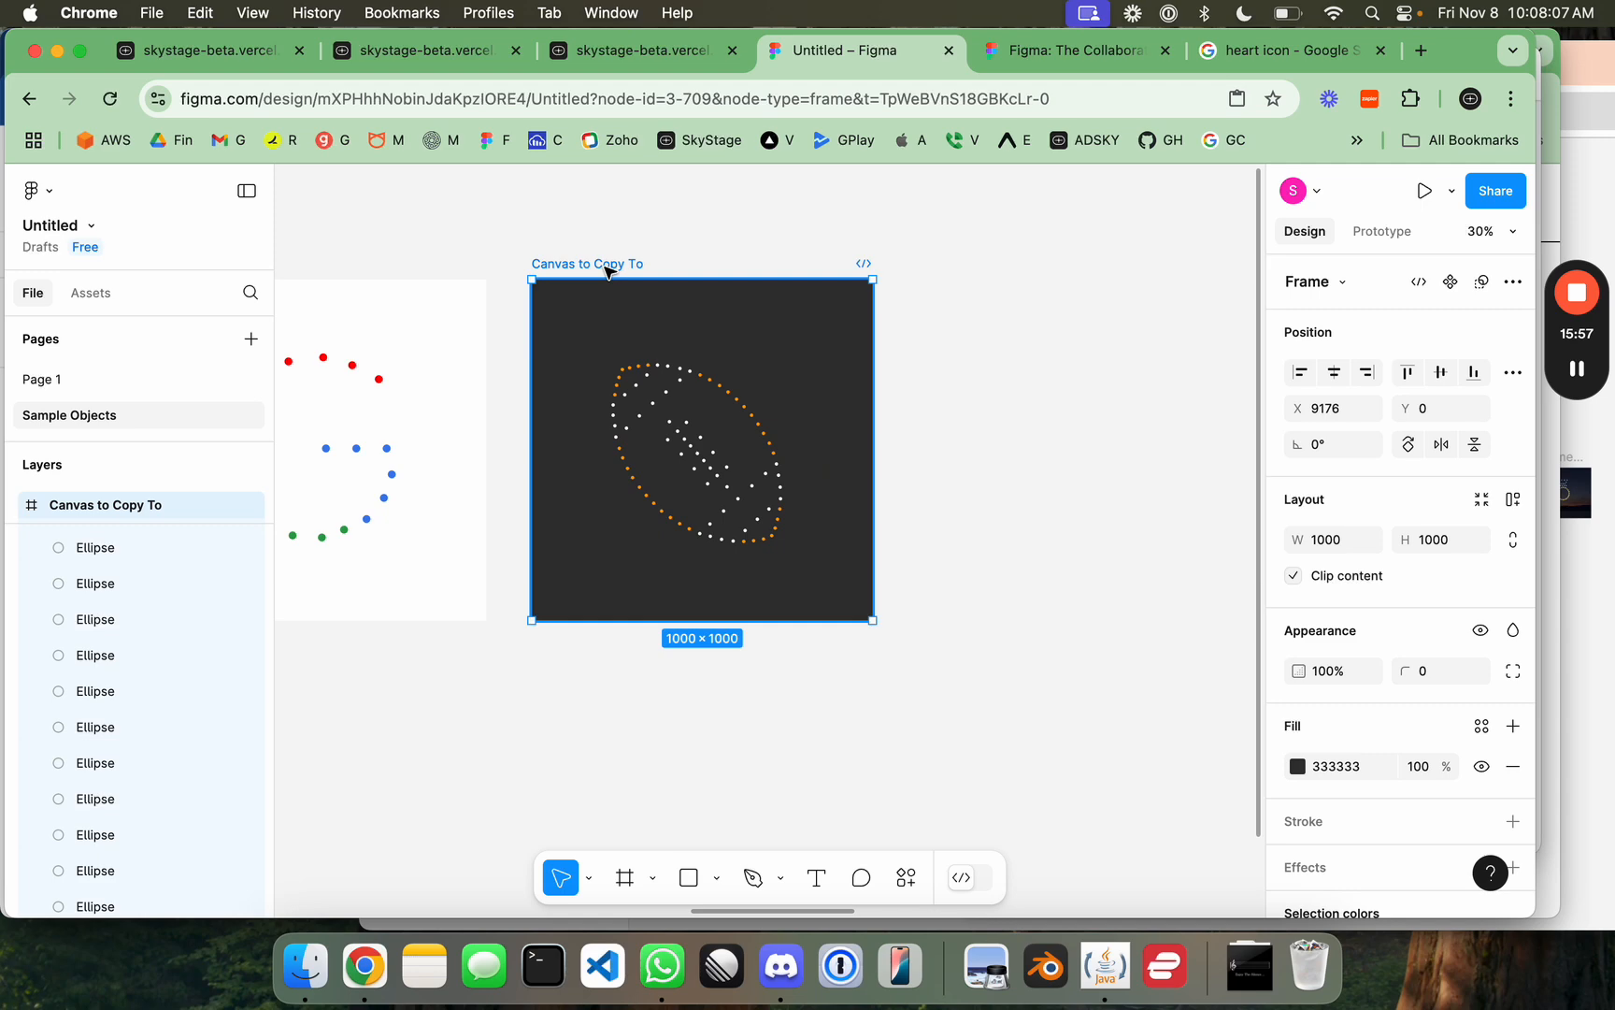
pyautogui.moveTo(609, 271); pyautogui.dragTo(1006, 266)
# Step: Select and copy all the dots of the heart in the Simple Heart - 42 drones frame
pyautogui.scroll(-5, 879, 367)
pyautogui.hscroll(-10, 879, 368)
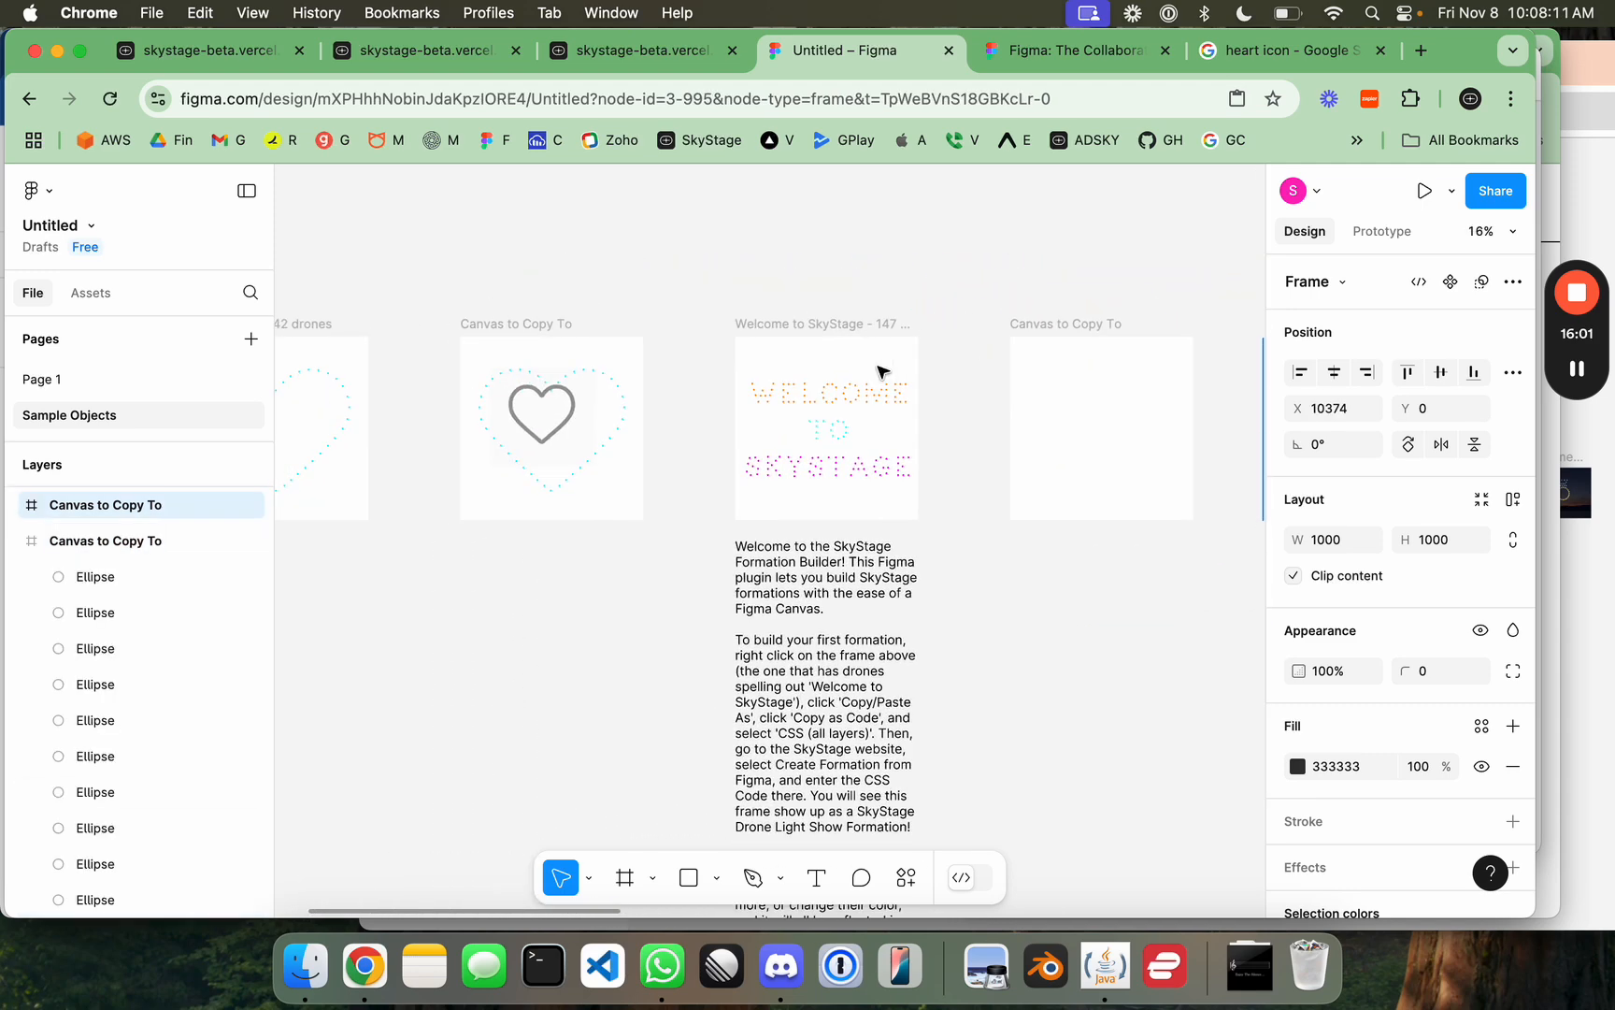
pyautogui.moveTo(553, 371); pyautogui.dragTo(783, 525)
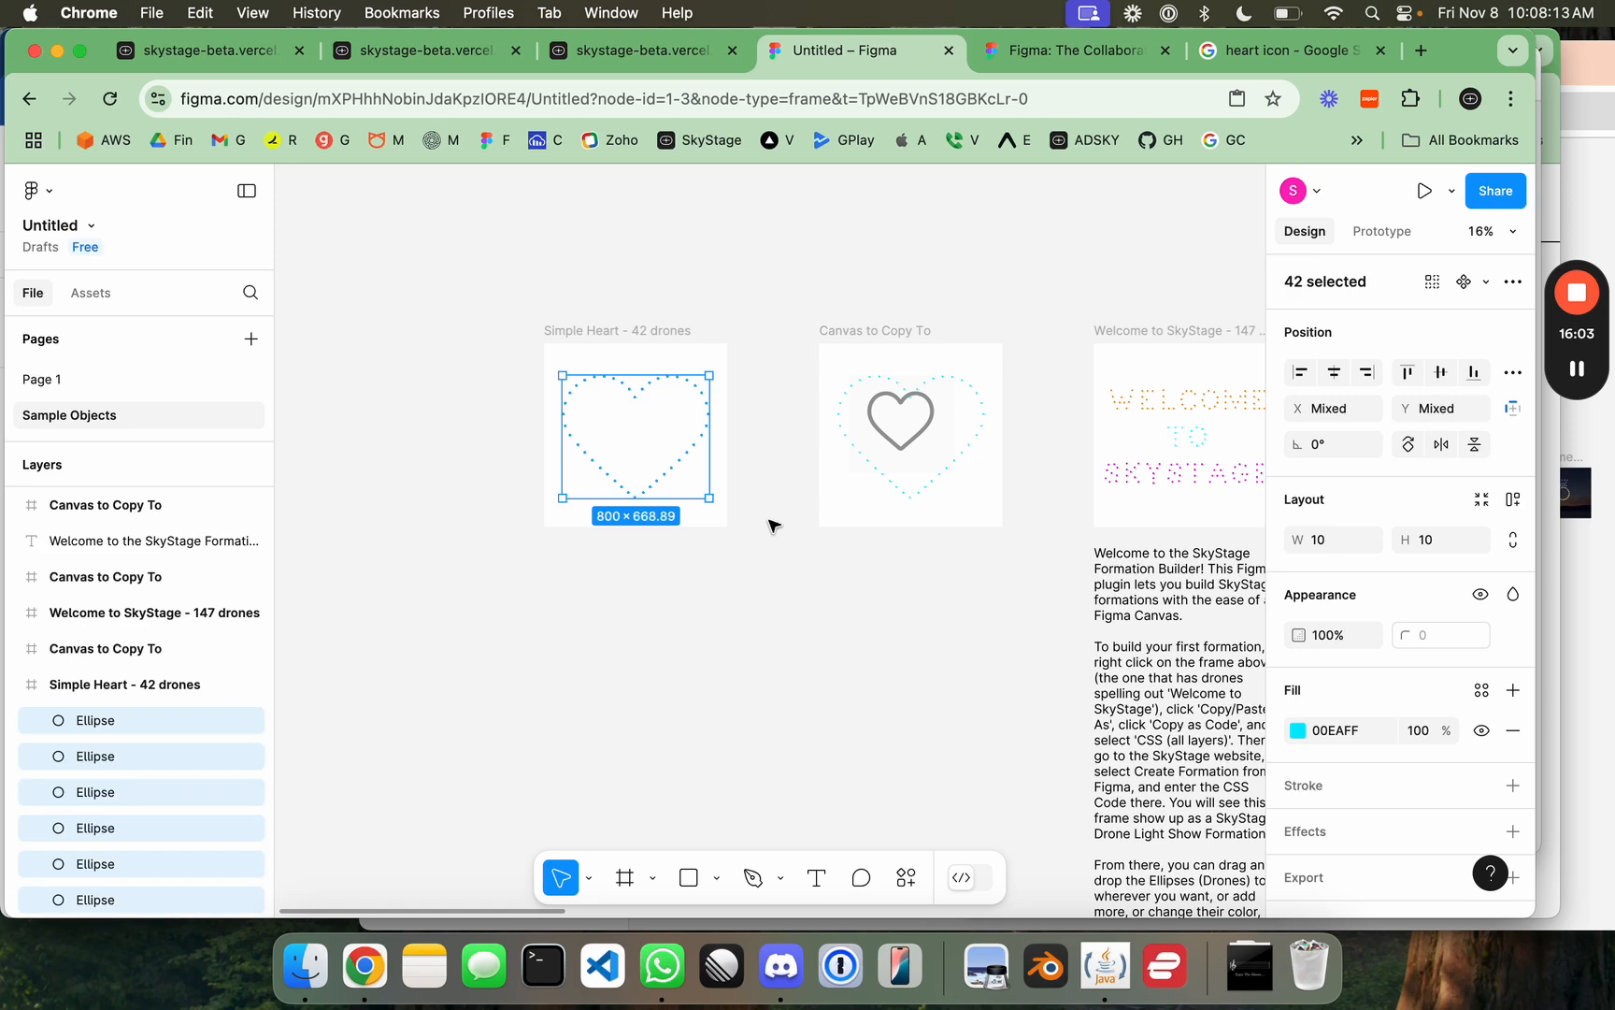
# Step: Paste the copied heart dots into the duplicated football frame
pyautogui.hscroll(10, 748, 524)
pyautogui.hscroll(8, 732, 526)
pyautogui.scroll(8, 732, 529)
pyautogui.click(602, 703)
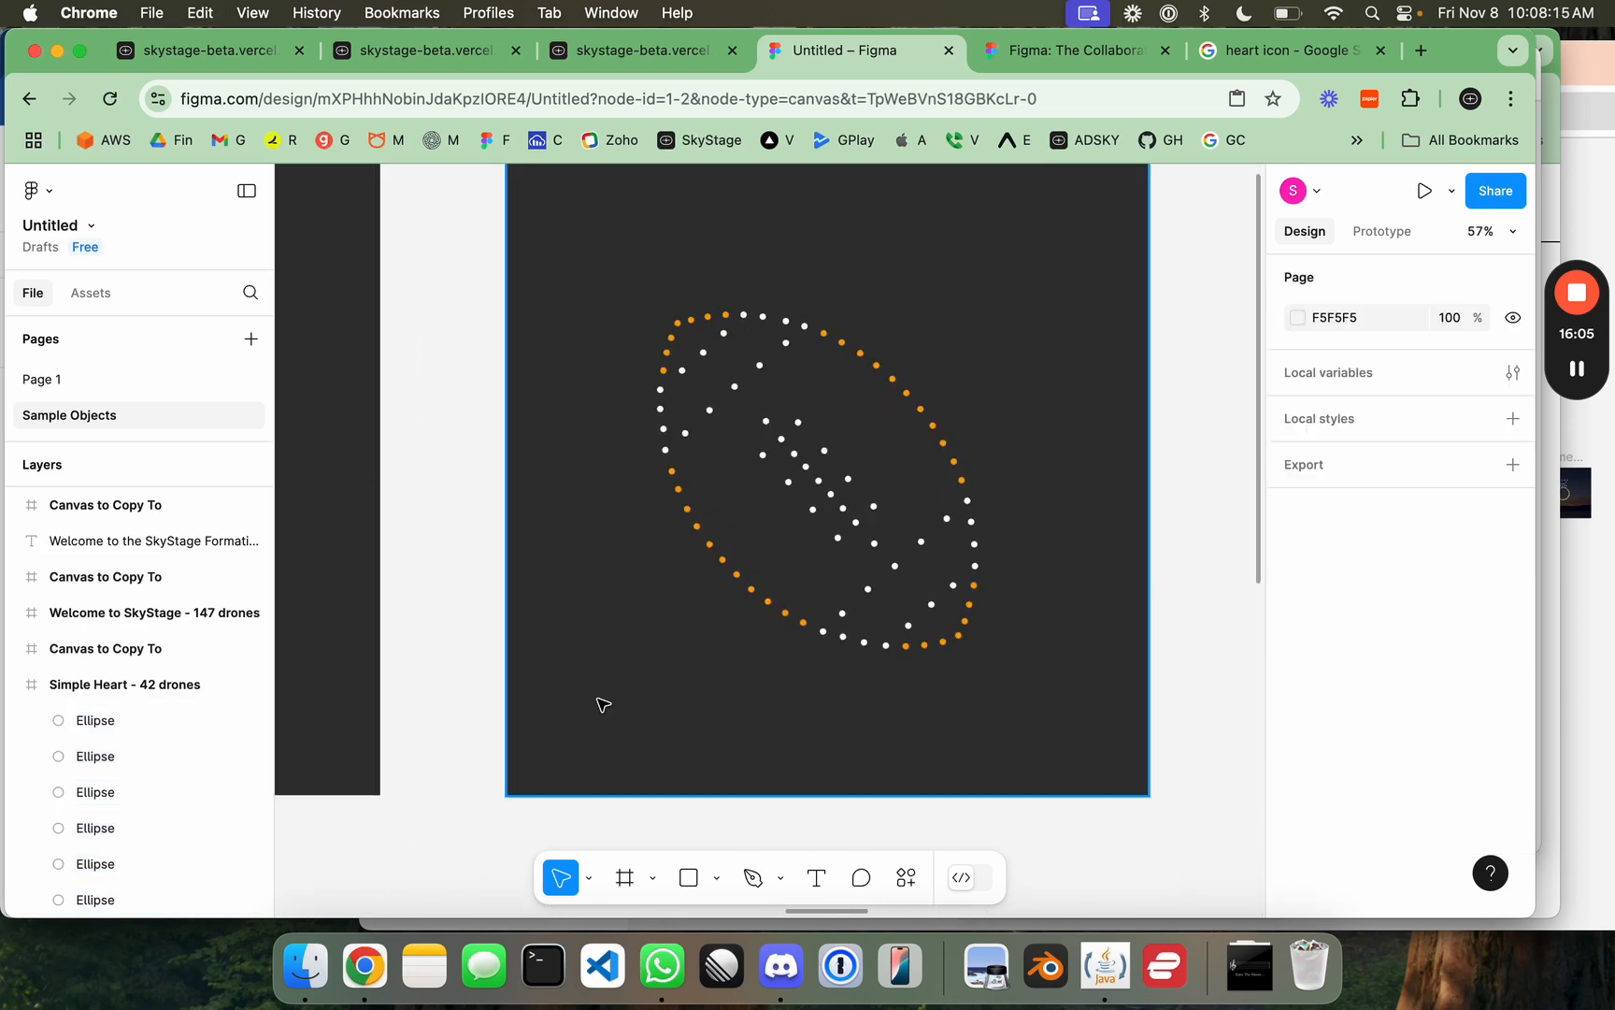
pyautogui.press('super+v')
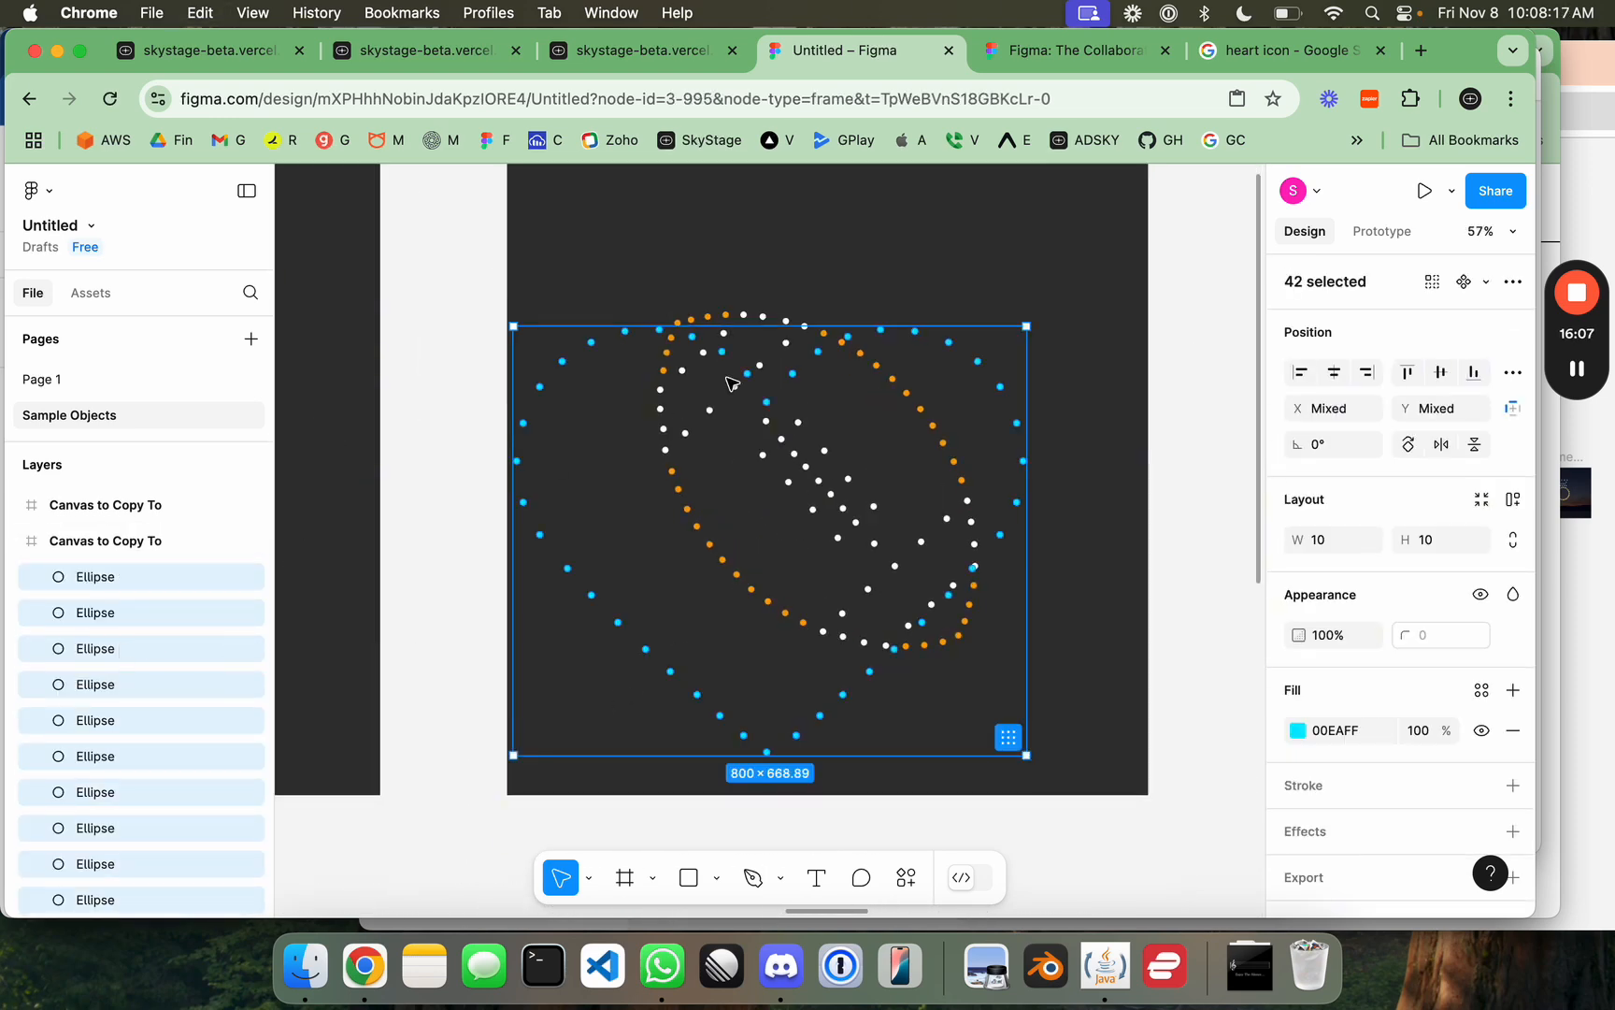
# Step: Check the duplicated frame with the heart and football combined, and undo the heart paste
pyautogui.scroll(3, 841, 552)
pyautogui.click(603, 281)
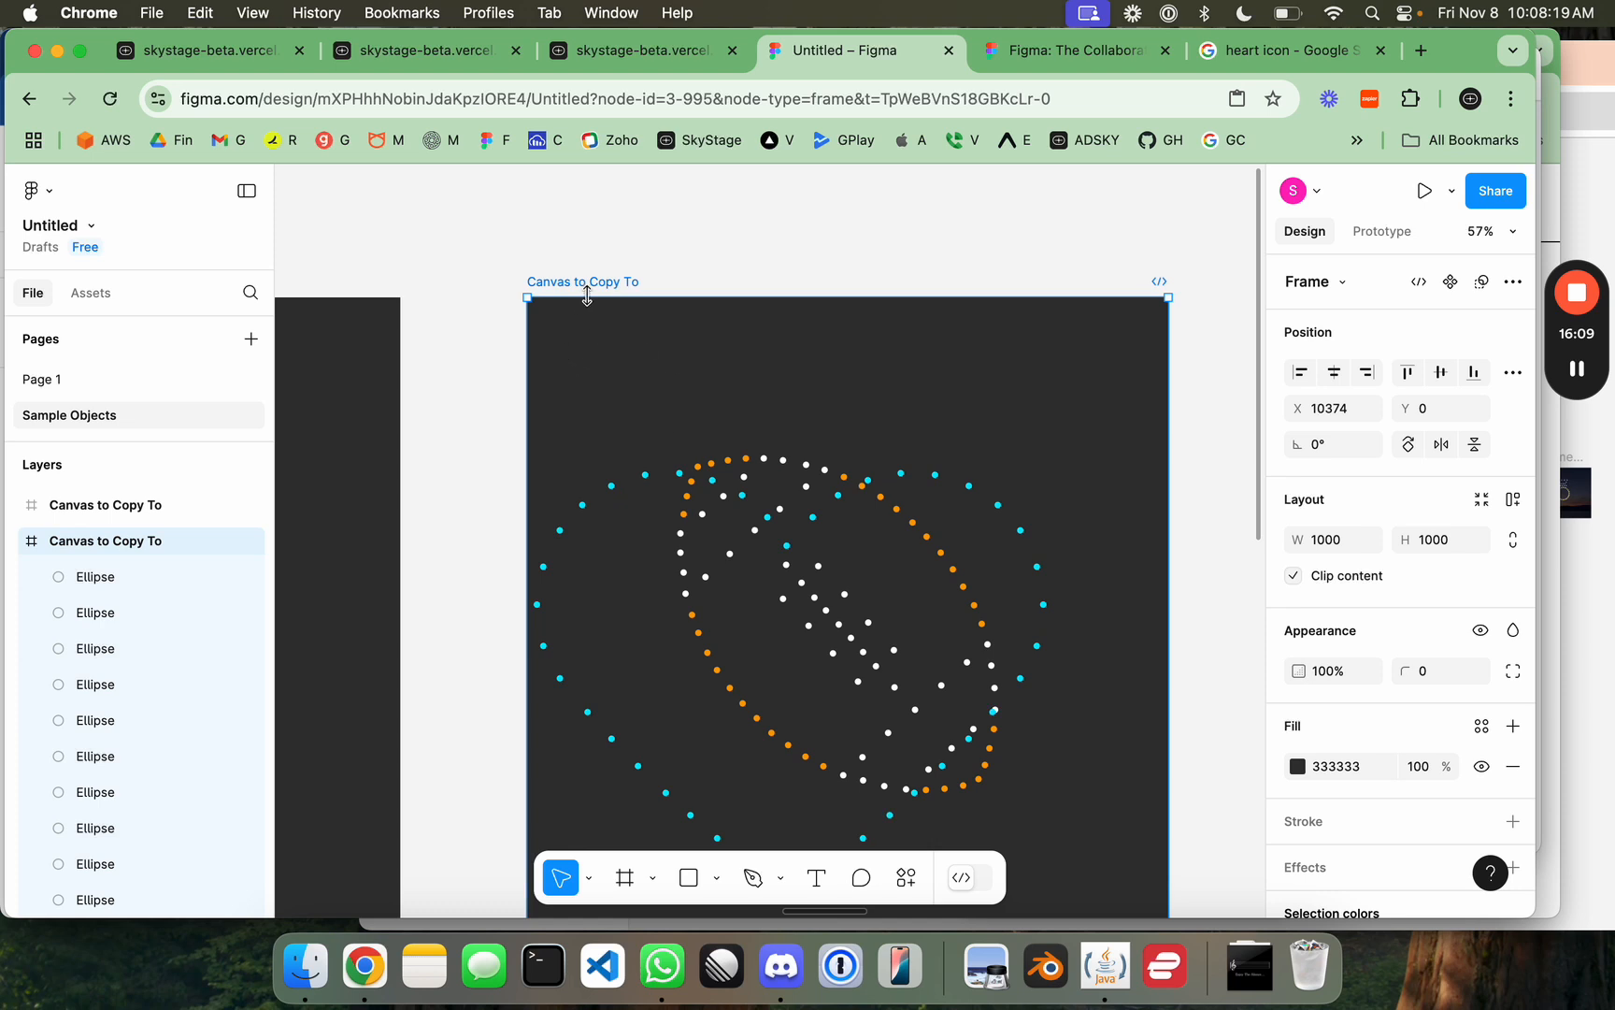
pyautogui.scroll(-3, 526, 504)
pyautogui.click(1006, 543)
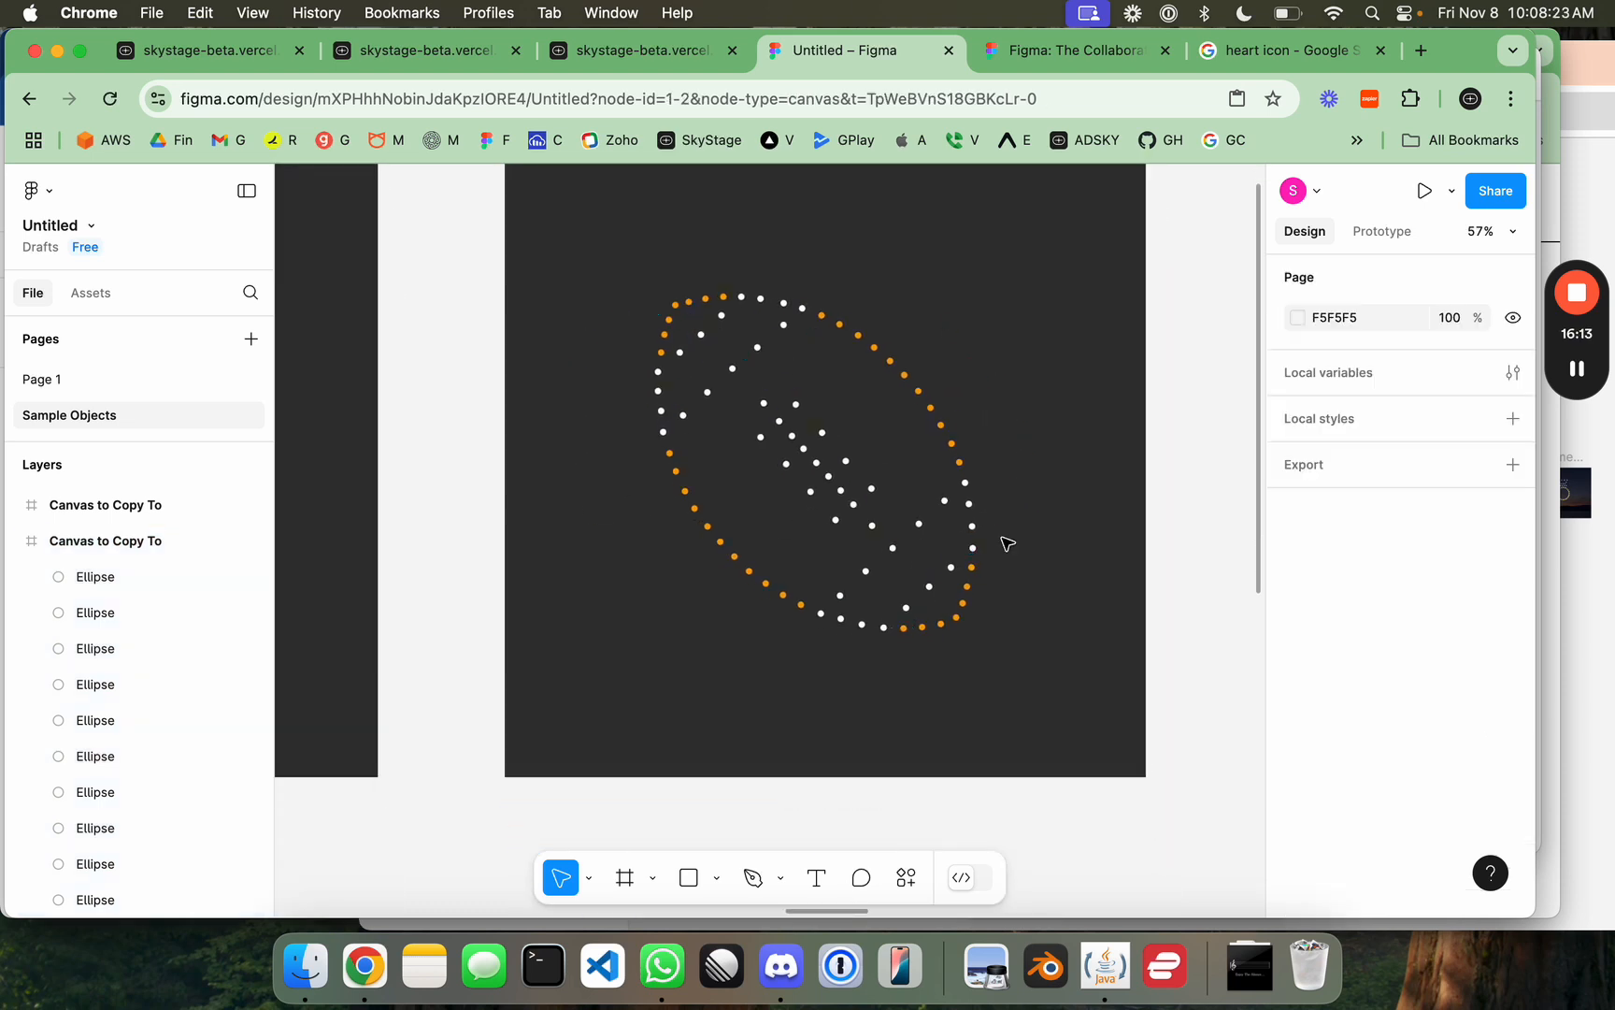